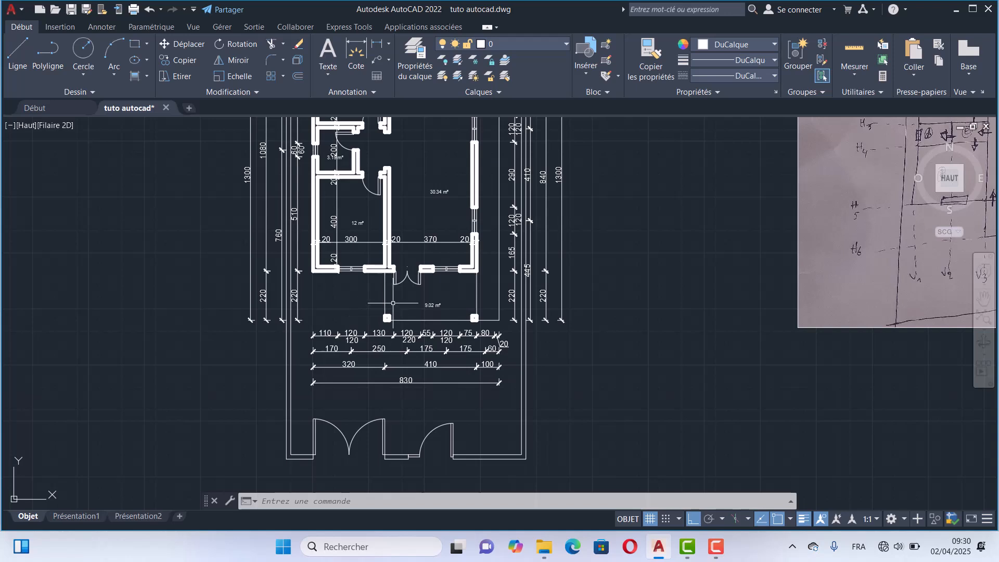
# - Examine the front part of the dimensioned floor plan, including the porch, the dimension chains and the fence gates
pyautogui.moveTo(393, 303)
pyautogui.mouseDown(button='middle')
pyautogui.moveTo(457, 295)
pyautogui.moveTo(465, 232)
pyautogui.mouseUp(button='middle')
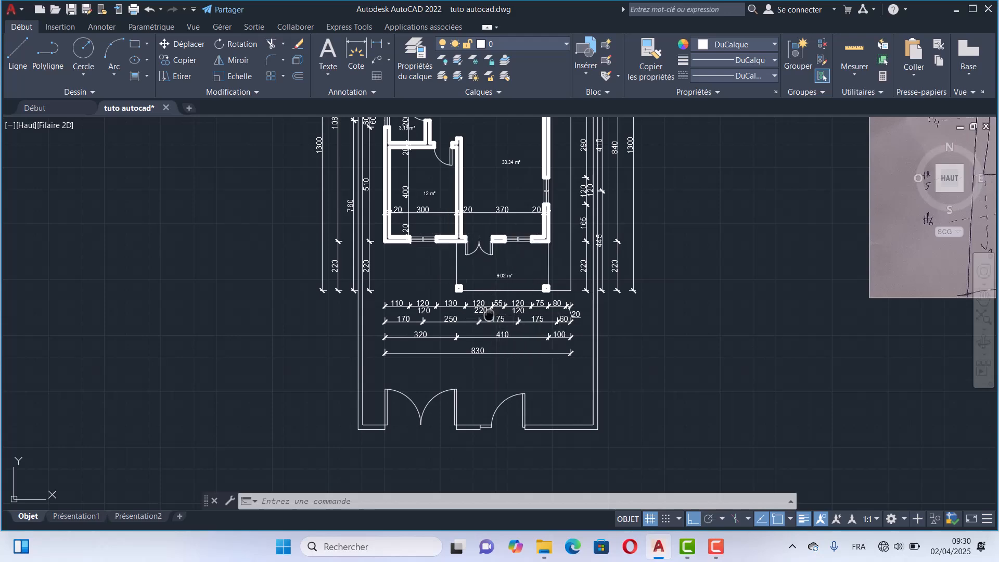
pyautogui.moveTo(489, 313); pyautogui.dragTo(432, 338, button='middle')
pyautogui.scroll(2, 435, 369)
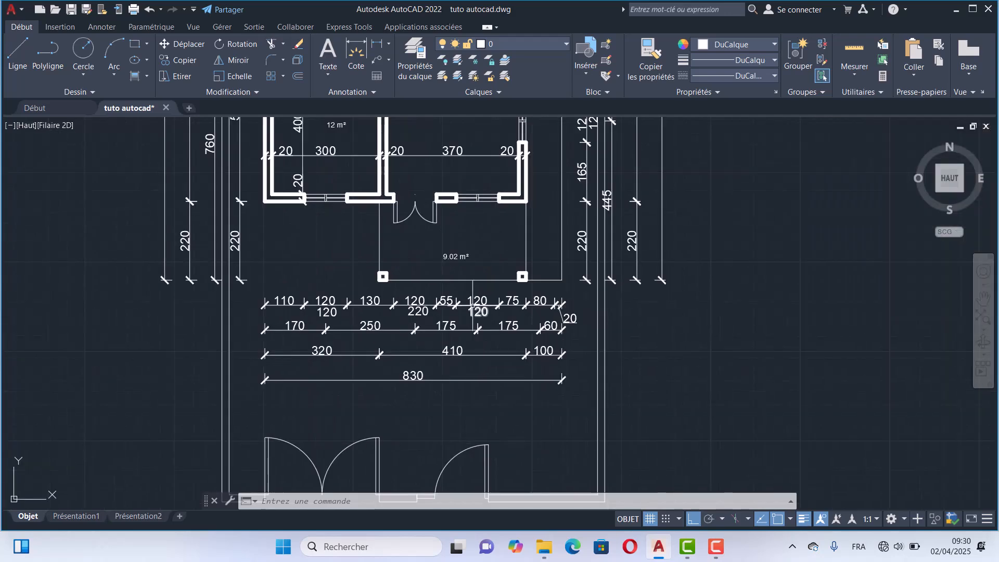
pyautogui.scroll(-2, 473, 307)
pyautogui.scroll(2, 397, 312)
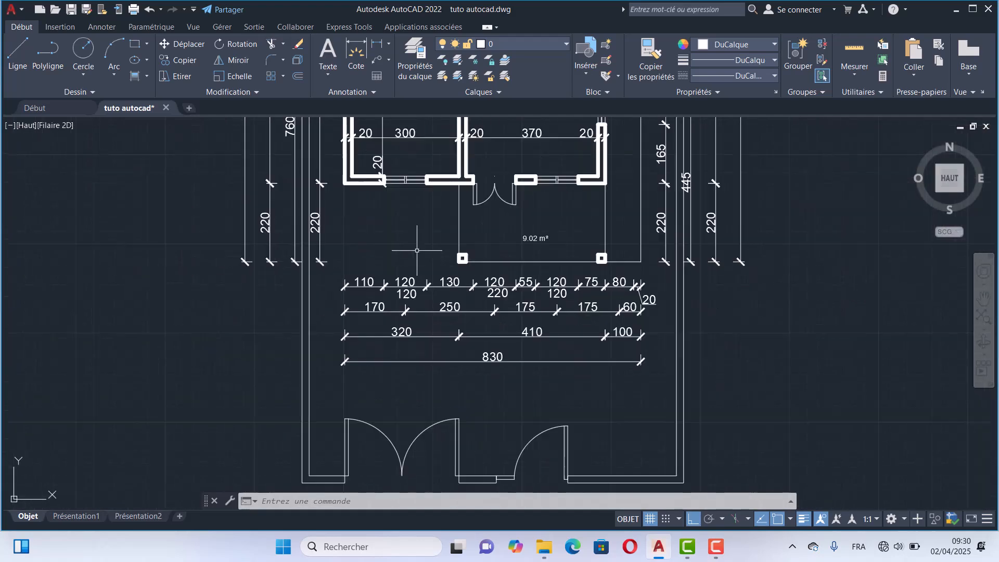
pyautogui.scroll(-2, 430, 304)
pyautogui.scroll(-1, 449, 309)
pyautogui.scroll(6, 307, 223)
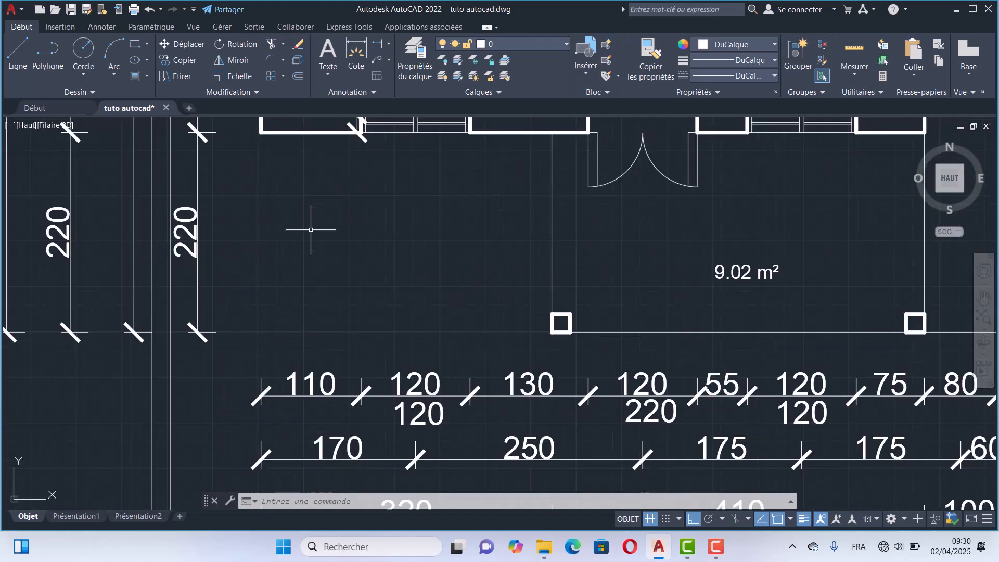
pyautogui.scroll(-3, 361, 246)
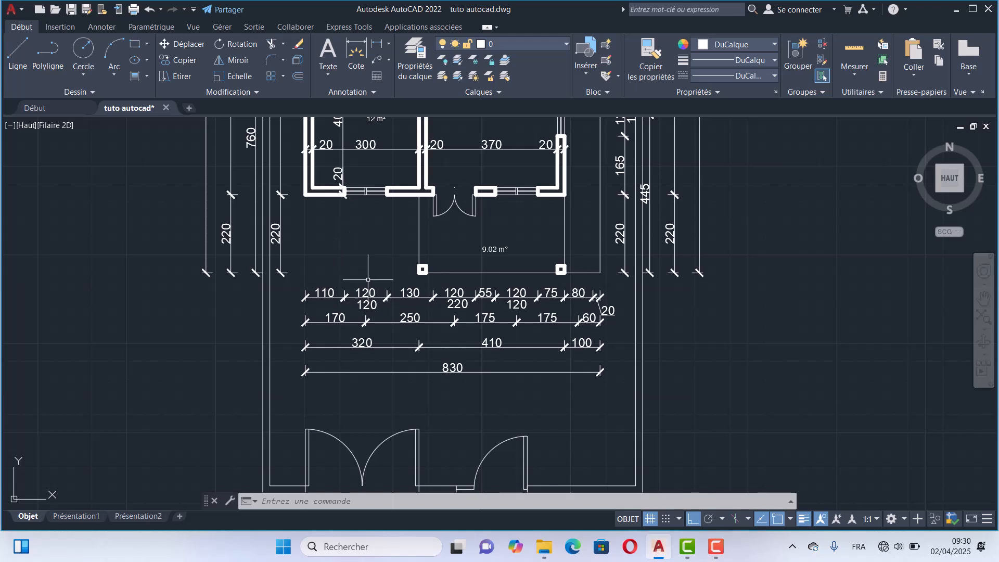
pyautogui.scroll(-2, 258, 252)
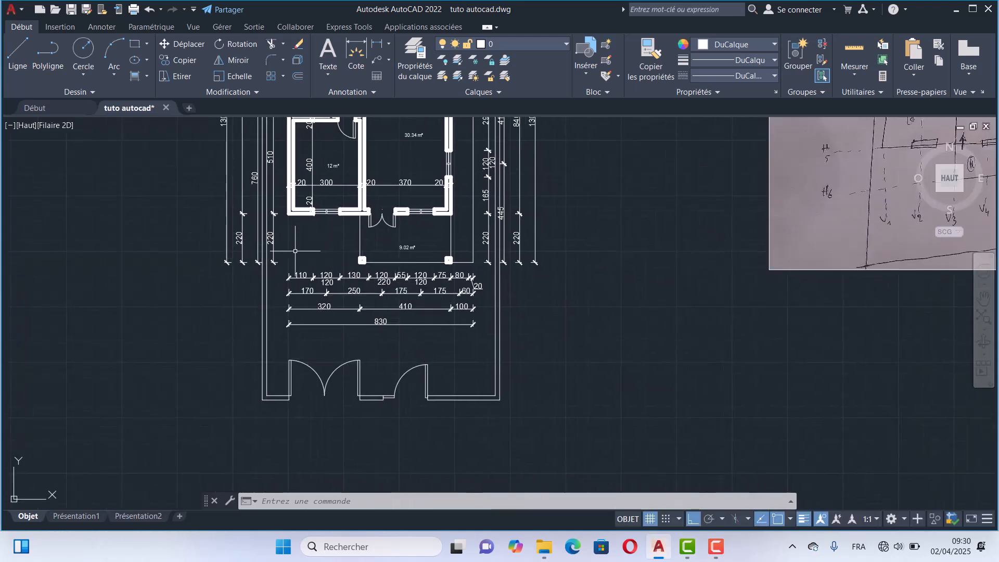
# - Freeze the COTATION layer to hide the plan's dimensions
pyautogui.click(516, 40)
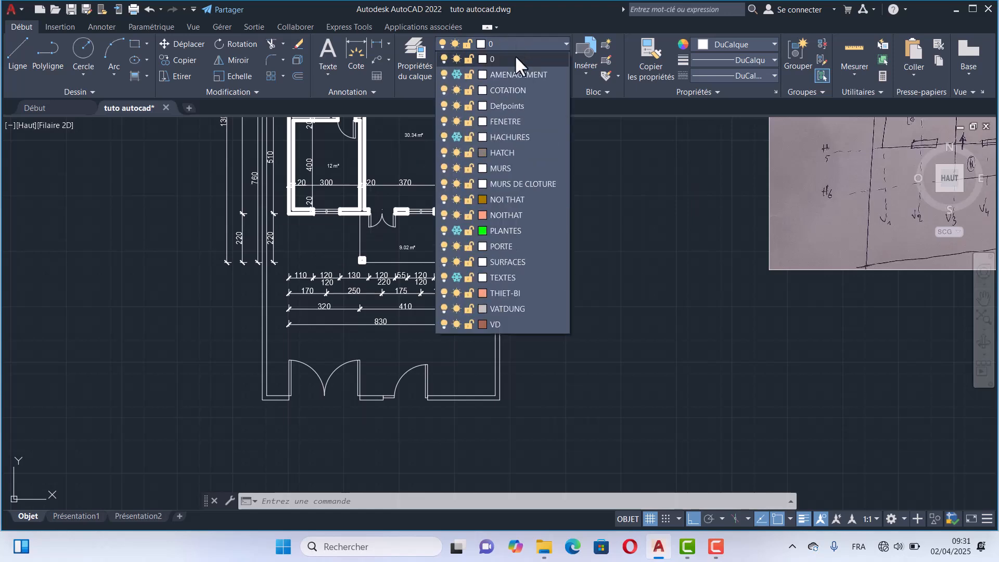
pyautogui.click(457, 90)
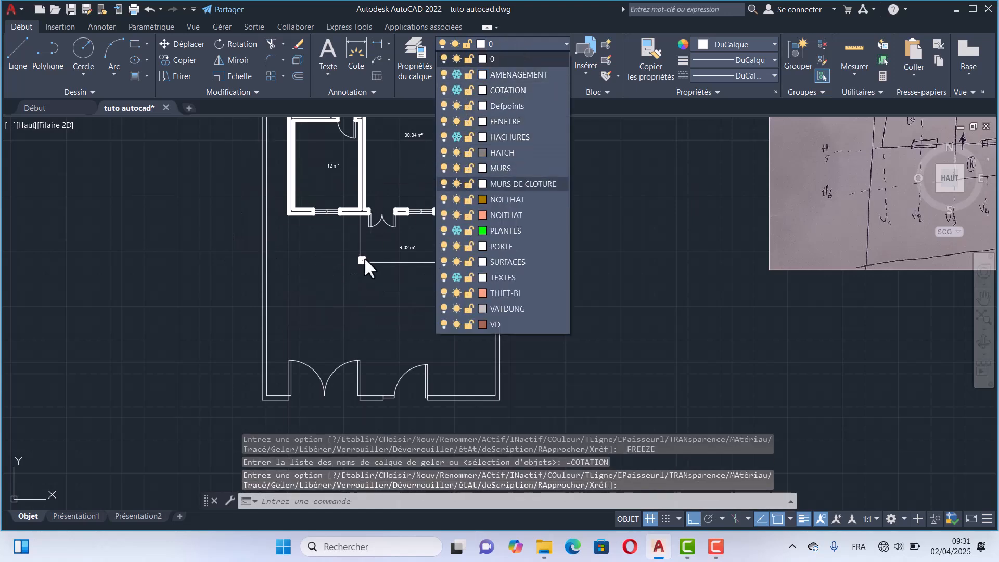
pyautogui.click(353, 312)
pyautogui.scroll(-2, 359, 318)
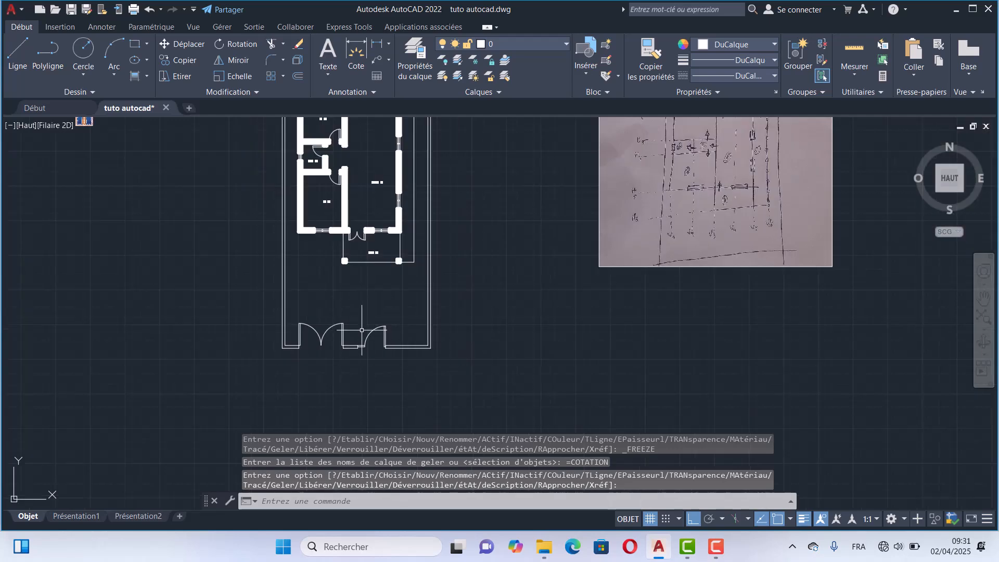
pyautogui.scroll(-3, 328, 299)
pyautogui.scroll(5, 462, 346)
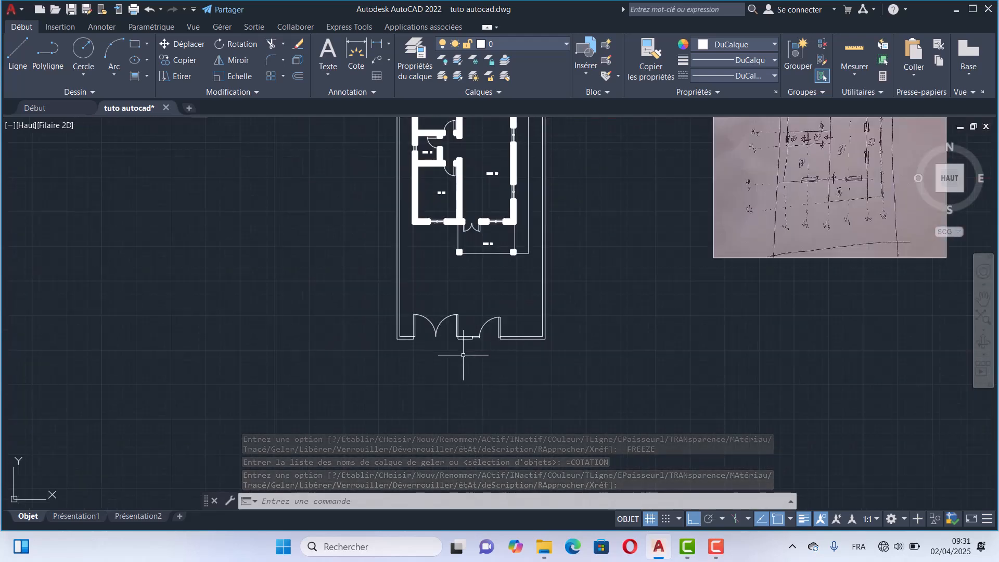
pyautogui.moveTo(405, 226); pyautogui.dragTo(327, 292, button='middle')
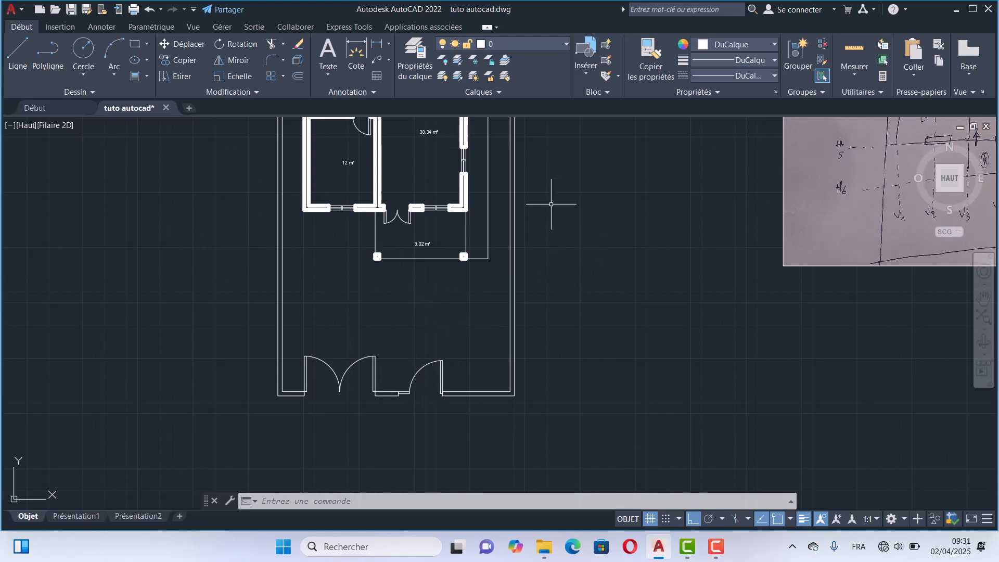
# - Freeze the MURS DE CLOTURE layer to hide the fence walls and gates
pyautogui.click(549, 43)
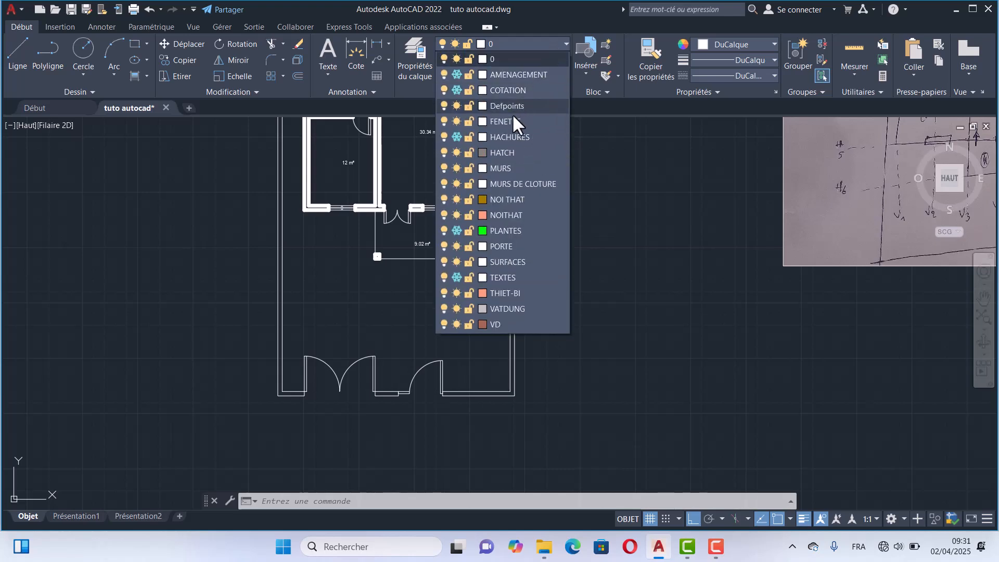
pyautogui.click(456, 184)
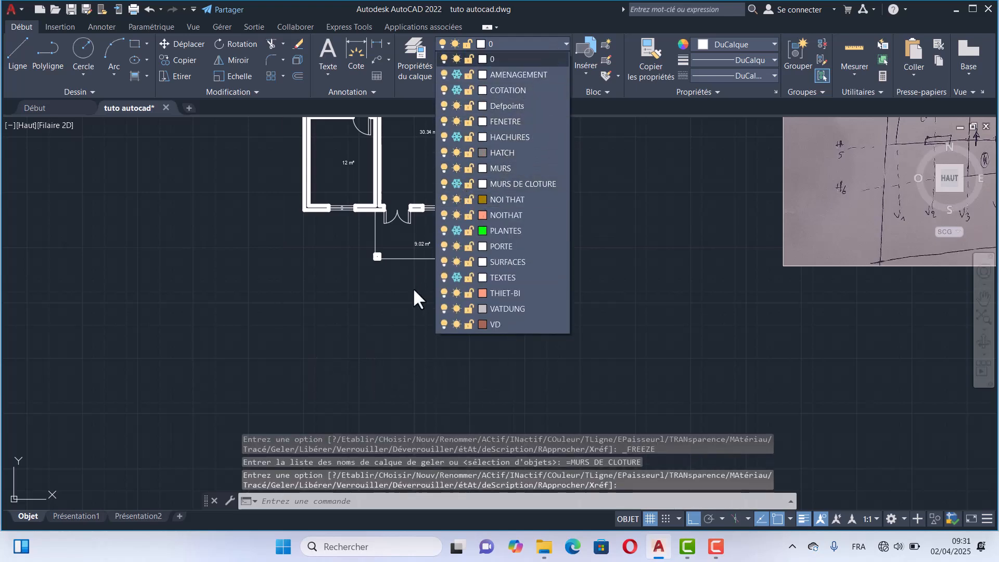
pyautogui.moveTo(392, 299)
pyautogui.mouseDown(button='middle')
pyautogui.moveTo(368, 408)
pyautogui.moveTo(406, 339)
pyautogui.moveTo(442, 357)
pyautogui.moveTo(339, 326)
pyautogui.mouseUp(button='middle')
pyautogui.scroll(-2, 433, 348)
pyautogui.scroll(4, 306, 308)
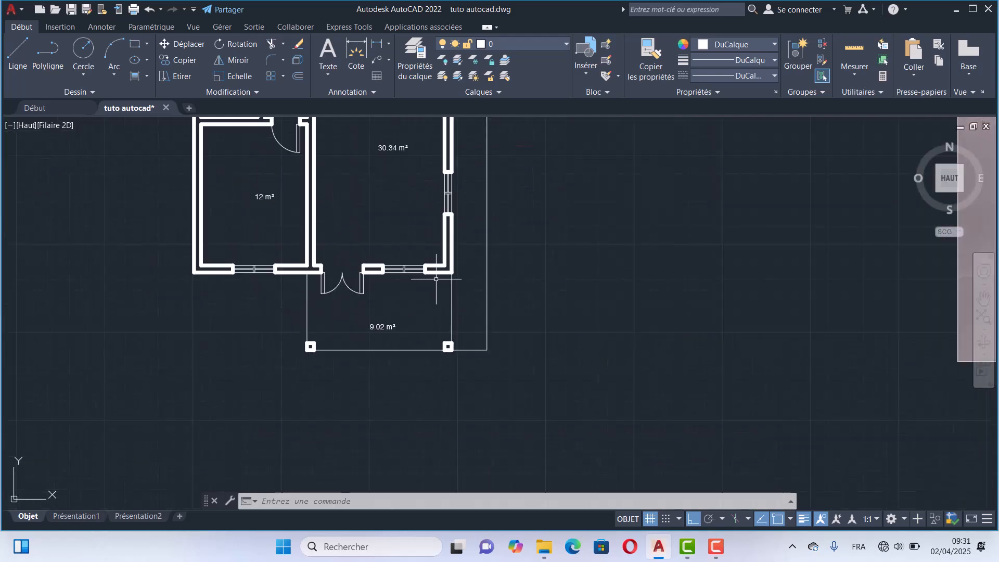
pyautogui.scroll(-2, 436, 279)
pyautogui.scroll(-2, 385, 297)
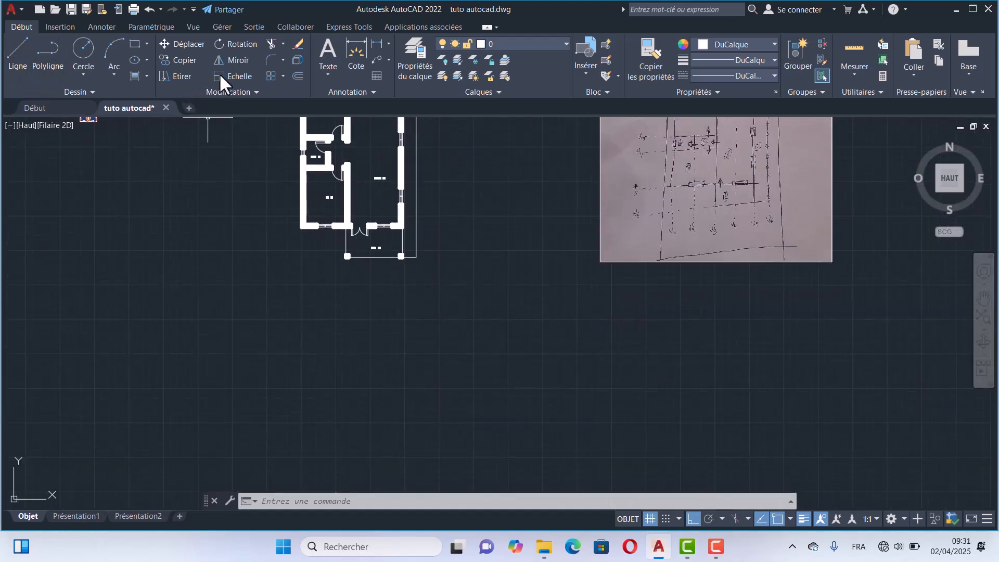
pyautogui.click(23, 56)
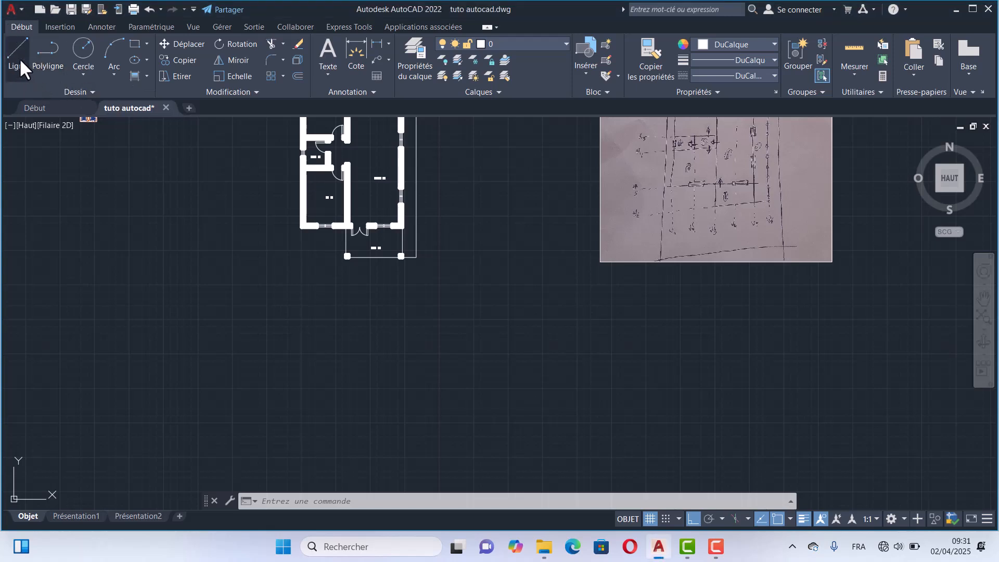
pyautogui.scroll(4, 320, 278)
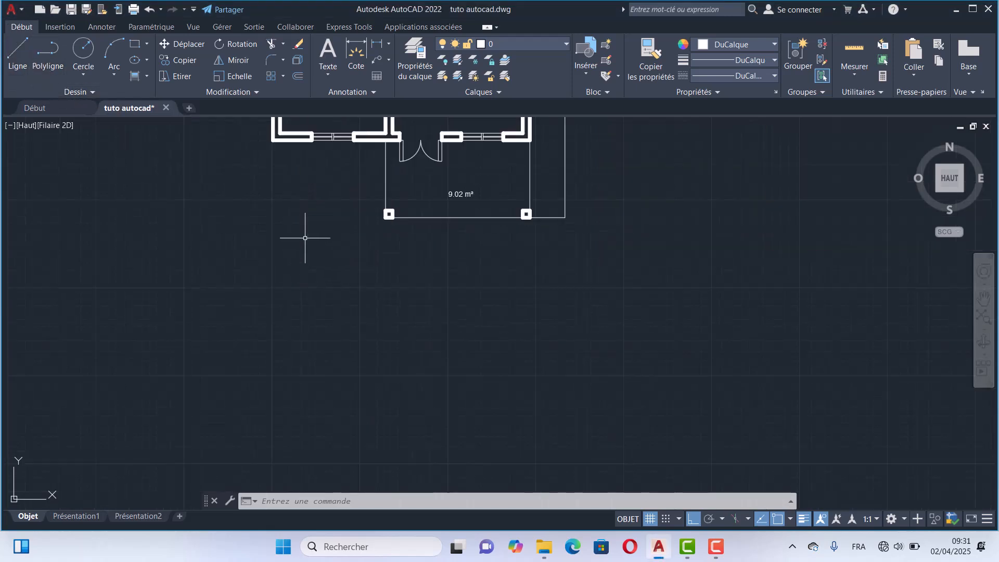
pyautogui.click(18, 44)
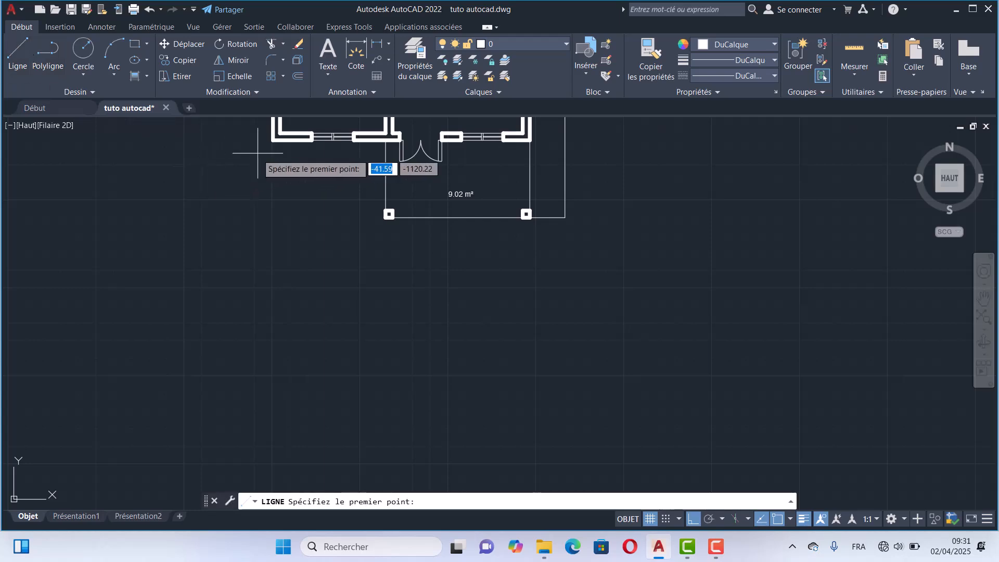
pyautogui.click(273, 140)
pyautogui.scroll(-6, 267, 223)
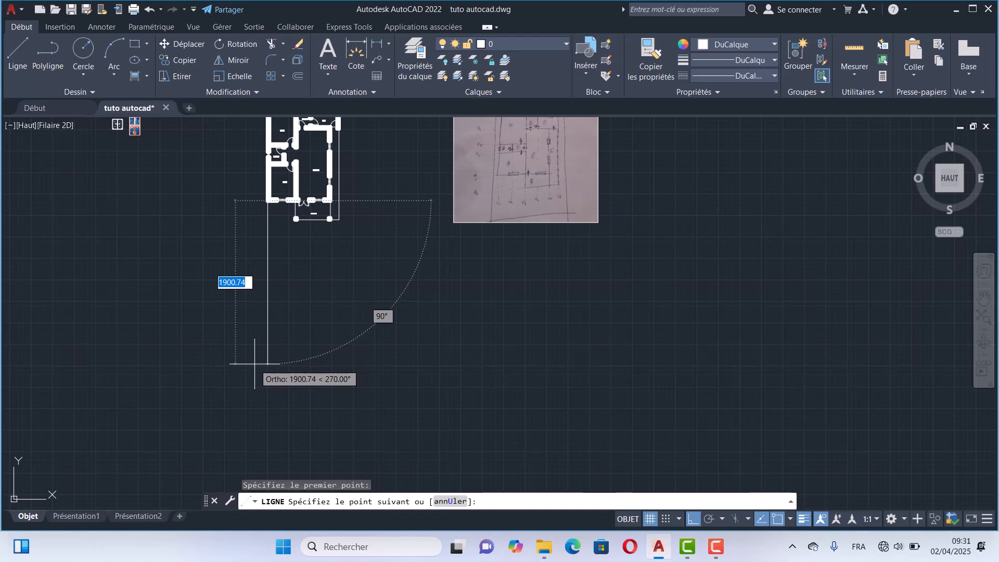
pyautogui.press('Escape')
# - Examine the simplified floor plan, from the rooms down to the front wall and porch
pyautogui.scroll(3, 350, 406)
pyautogui.scroll(4, 374, 369)
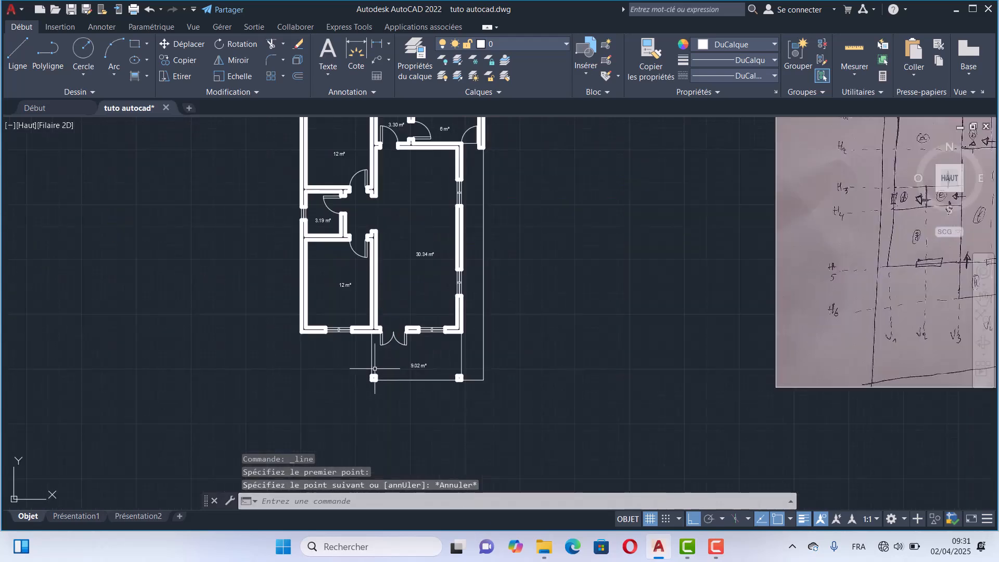
pyautogui.scroll(2, 374, 369)
pyautogui.scroll(-2, 422, 342)
pyautogui.scroll(-4, 406, 309)
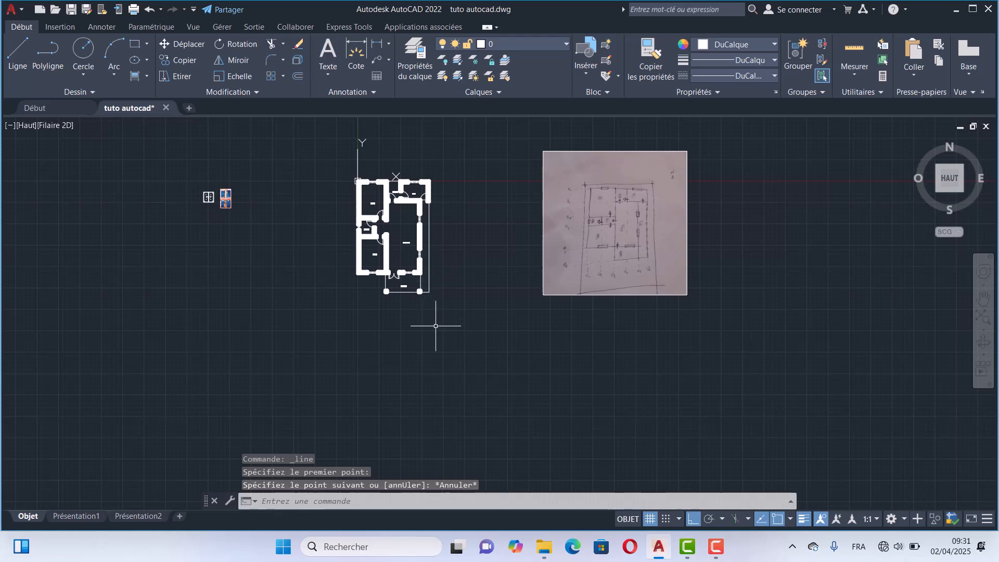
pyautogui.scroll(6, 429, 302)
pyautogui.moveTo(412, 276); pyautogui.dragTo(510, 379, button='middle')
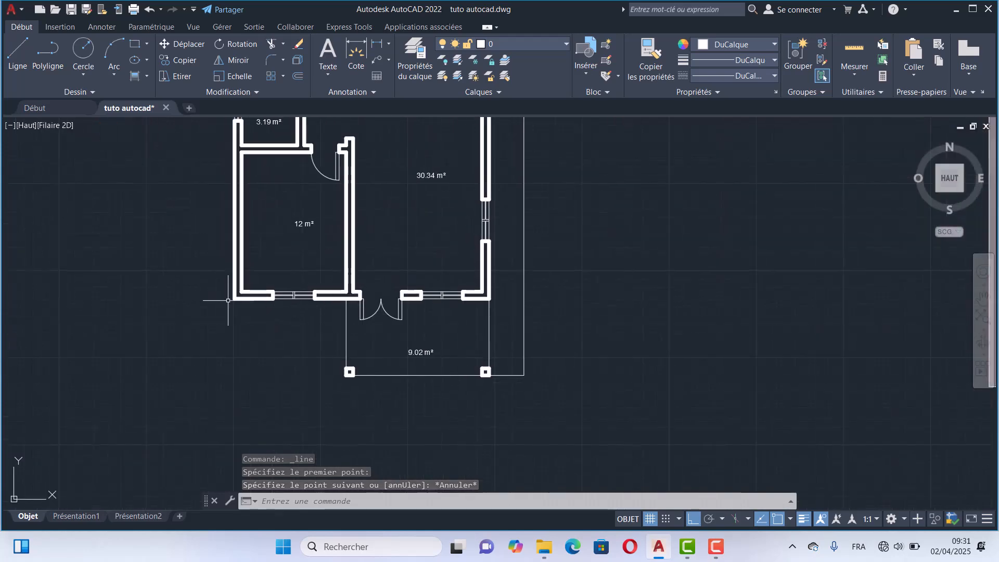
pyautogui.scroll(-4, 433, 365)
pyautogui.scroll(2, 484, 215)
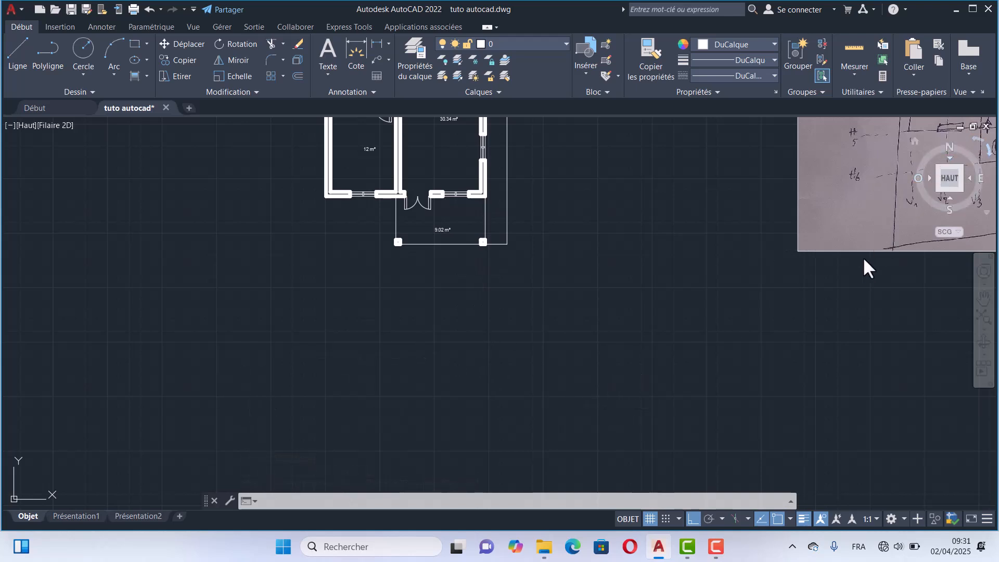
# - Restore the rotated top view so that north points up and the house front faces down
pyautogui.scroll(6, 494, 325)
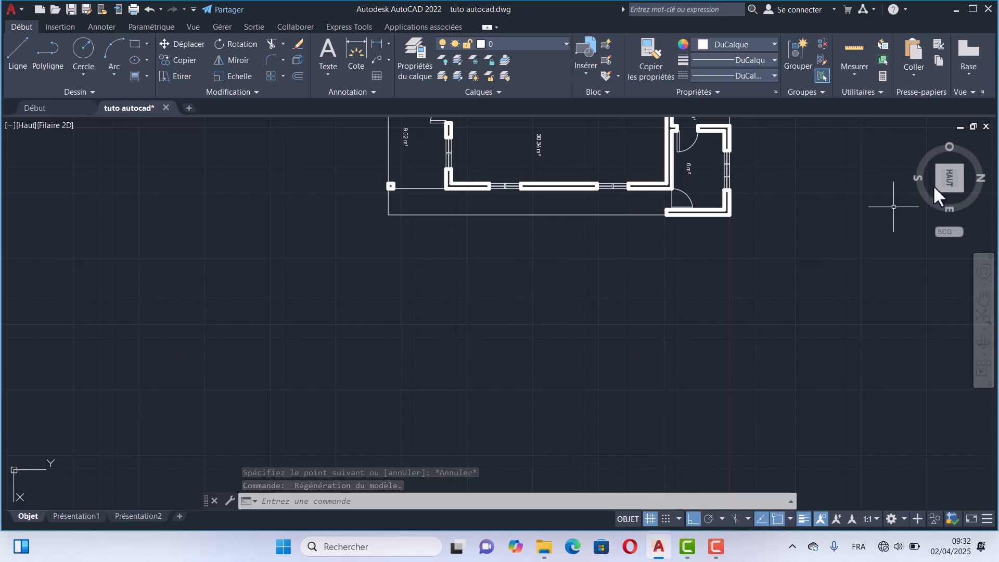
pyautogui.click(975, 138)
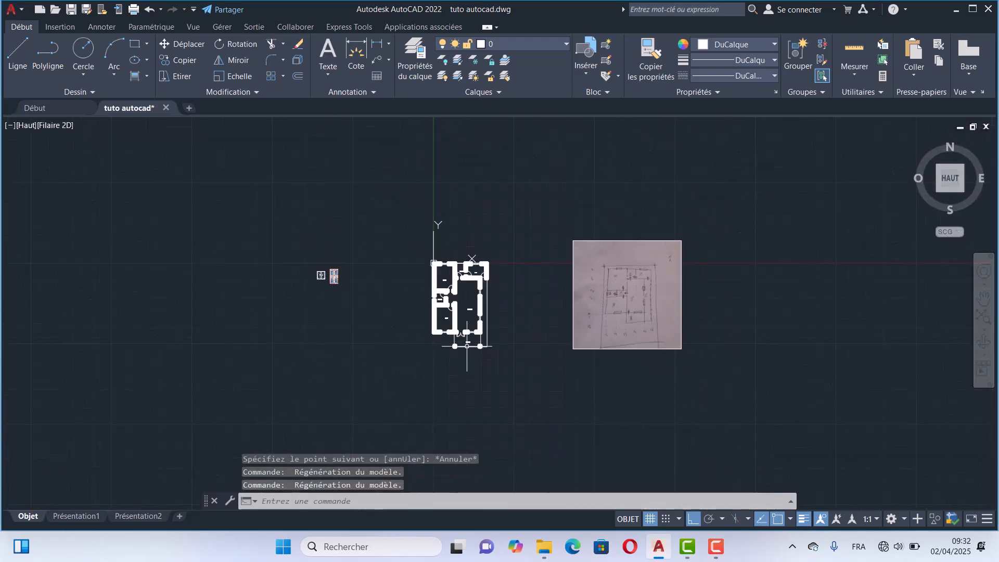
pyautogui.scroll(6, 469, 352)
pyautogui.moveTo(470, 326); pyautogui.dragTo(444, 132, button='middle')
pyautogui.scroll(-4, 446, 170)
pyautogui.scroll(6, 476, 259)
pyautogui.moveTo(446, 172)
pyautogui.mouseDown(button='middle')
pyautogui.moveTo(459, 252)
pyautogui.moveTo(443, 313)
pyautogui.mouseUp(button='middle')
pyautogui.scroll(-4, 476, 259)
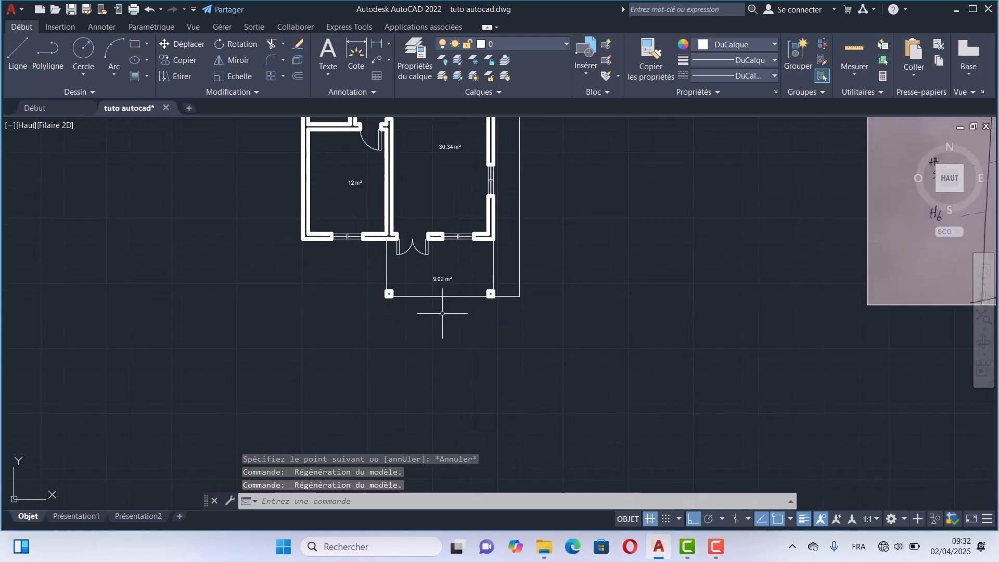
# - Draw a long vertical line straight down from the front wall's outer left corner to well below the plan
pyautogui.click(19, 54)
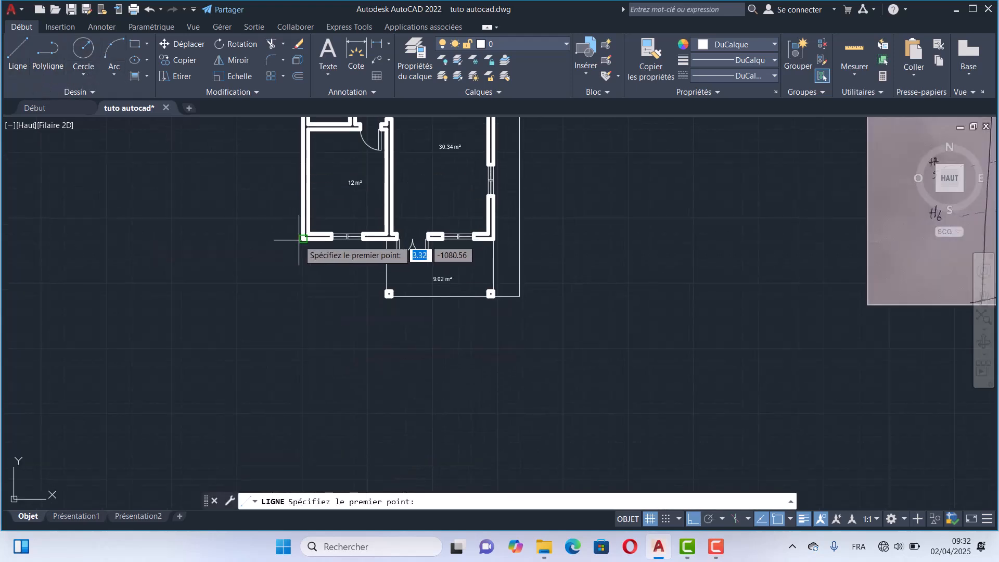
pyautogui.click(302, 240)
pyautogui.scroll(-2, 317, 390)
pyautogui.moveTo(317, 391); pyautogui.dragTo(341, 127, button='middle')
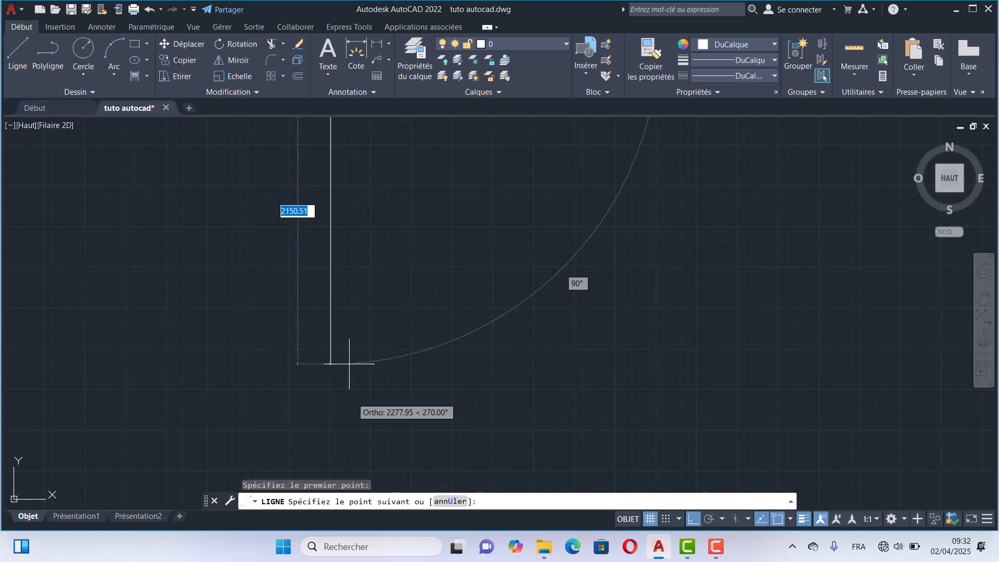
pyautogui.scroll(-3, 346, 318)
pyautogui.click(345, 339)
pyautogui.press('Escape')
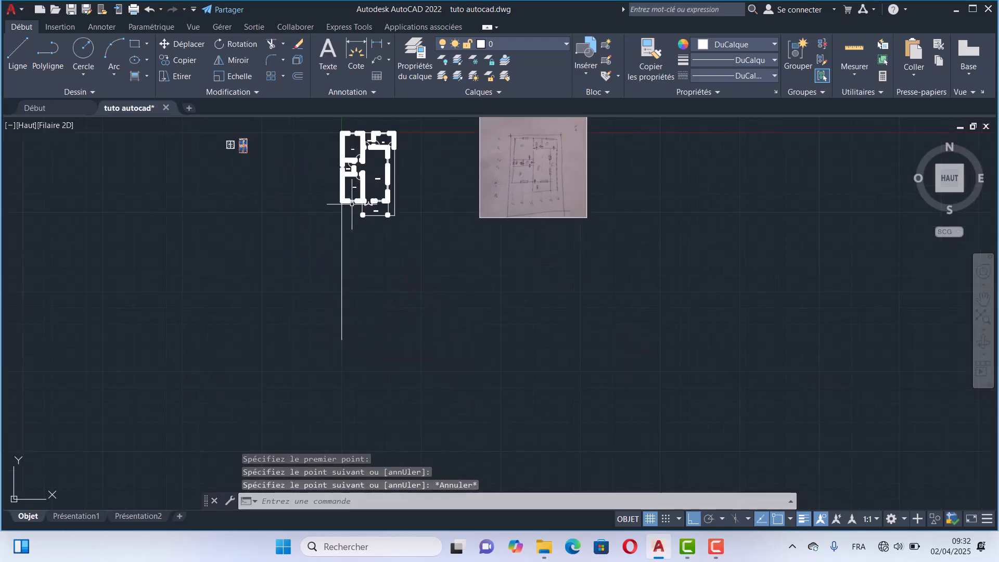
# - Copy the vertical construction line from the house's front-left corner to the front corners of the left porch post
pyautogui.scroll(4, 371, 285)
pyautogui.moveTo(371, 286); pyautogui.dragTo(354, 381, button='middle')
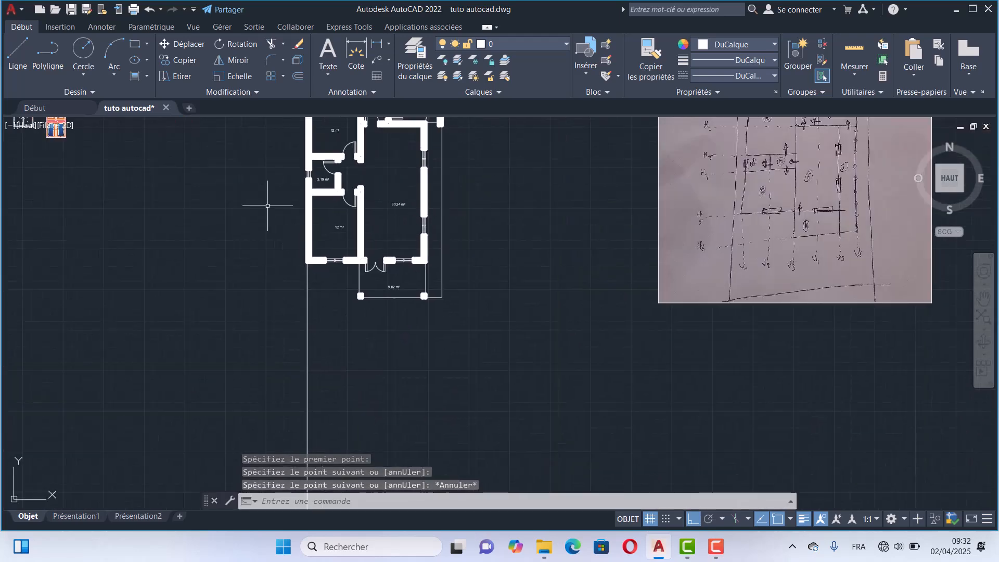
pyautogui.scroll(4, 272, 226)
pyautogui.click(389, 368)
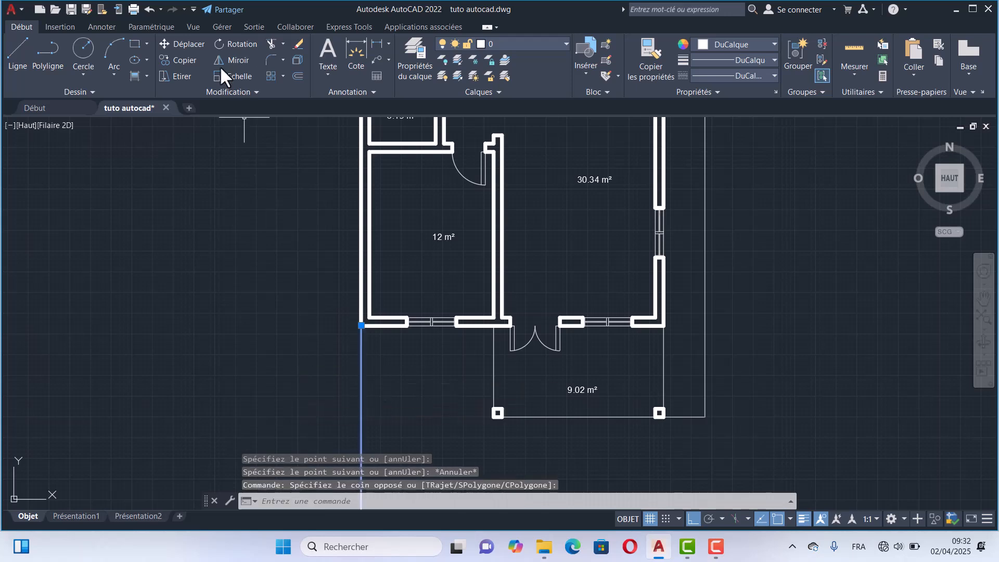
pyautogui.click(192, 61)
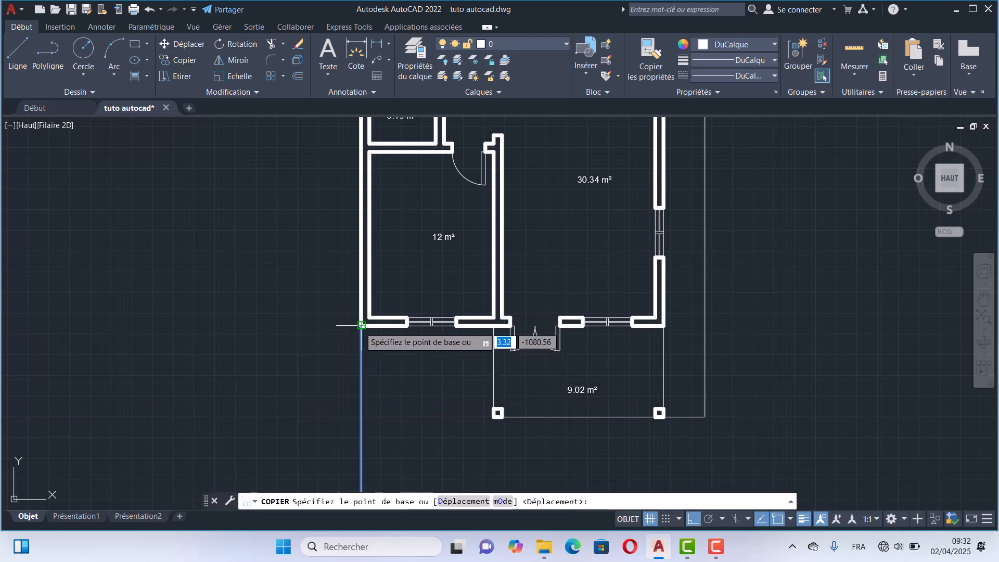
pyautogui.click(361, 325)
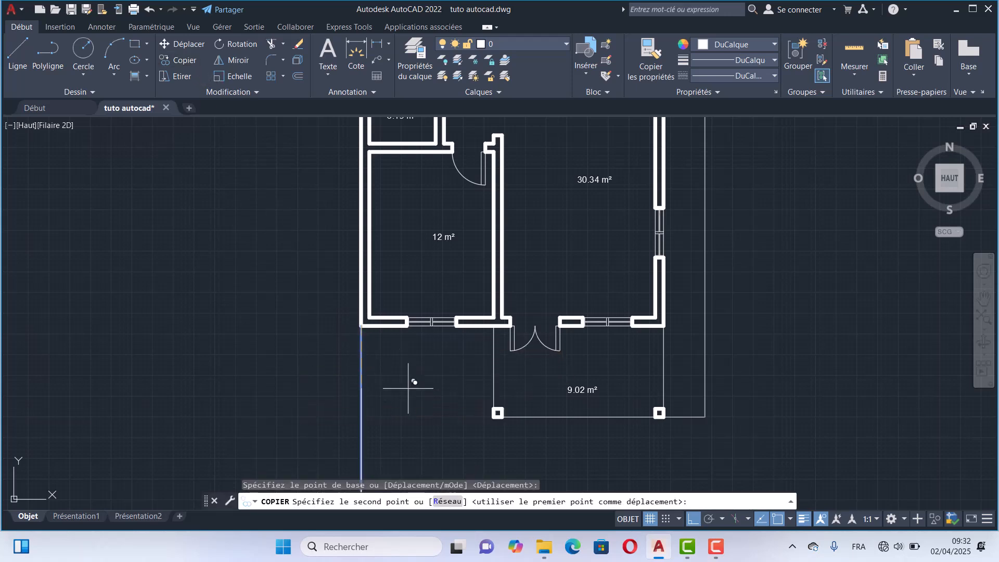
pyautogui.click(495, 415)
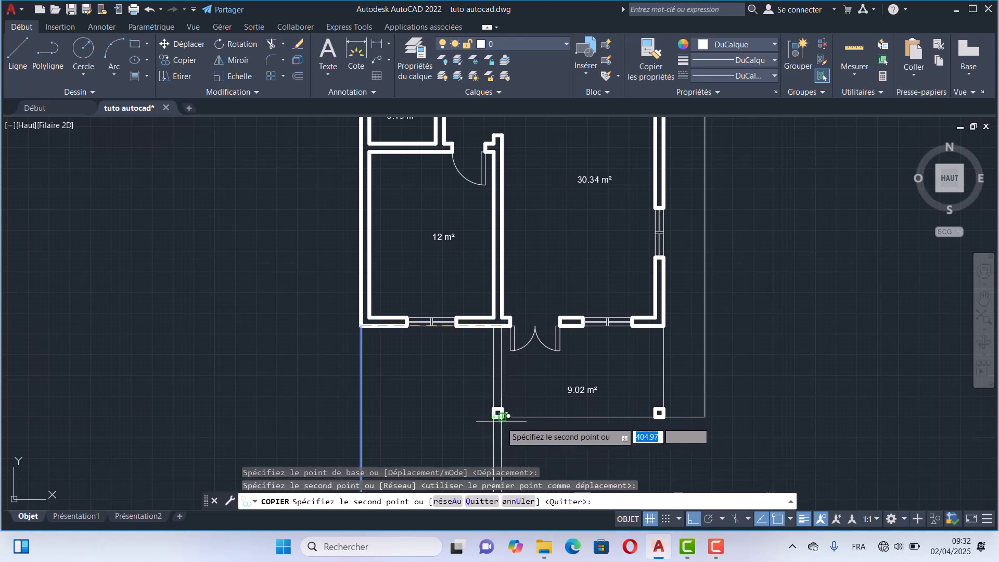
pyautogui.click(498, 415)
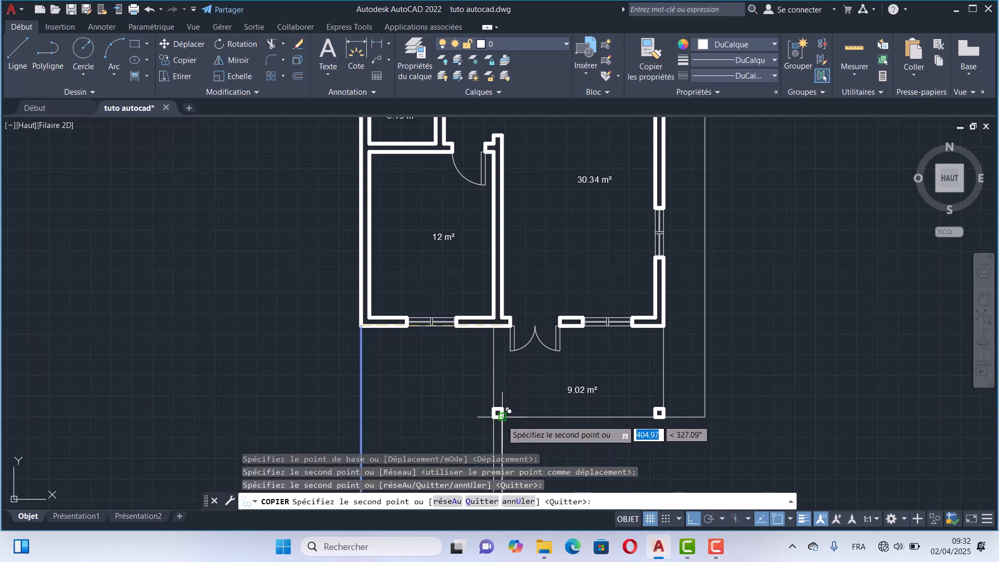
# - Place further copies of the vertical line at the right porch post's front corners and the outline's lower right corner, and end the copy
pyautogui.click(656, 415)
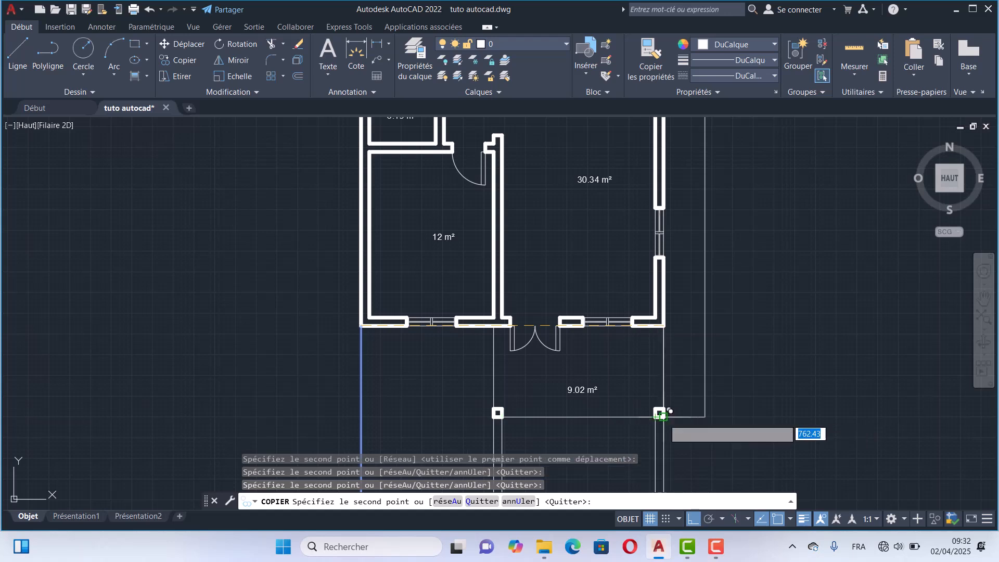
pyautogui.click(661, 416)
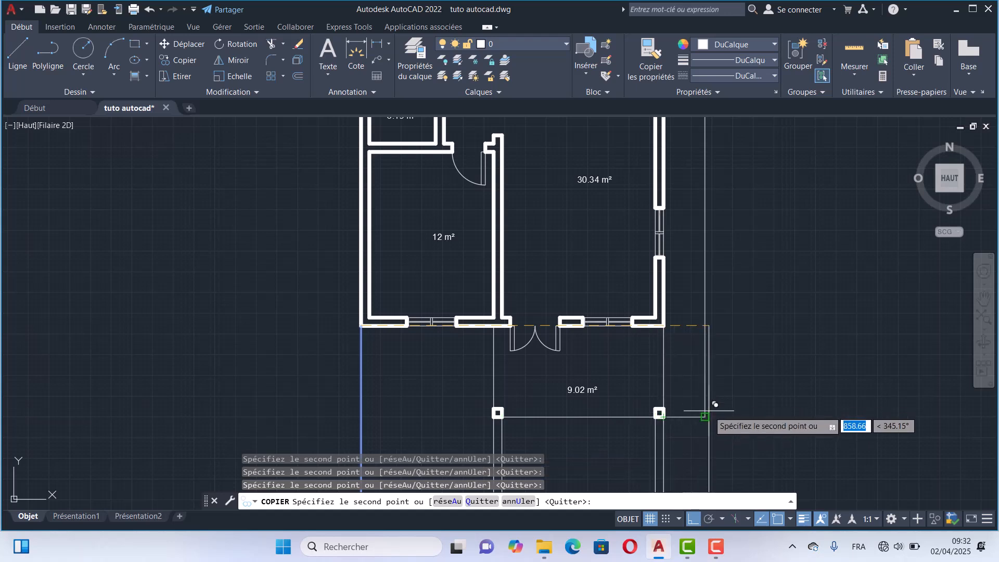
pyautogui.scroll(-3, 710, 410)
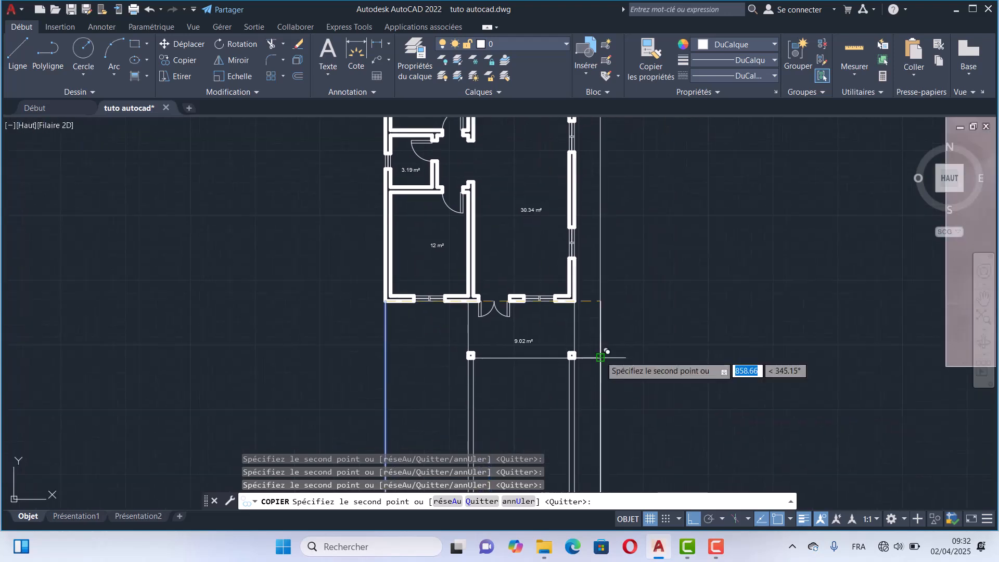
pyautogui.moveTo(609, 353); pyautogui.dragTo(574, 302, button='middle')
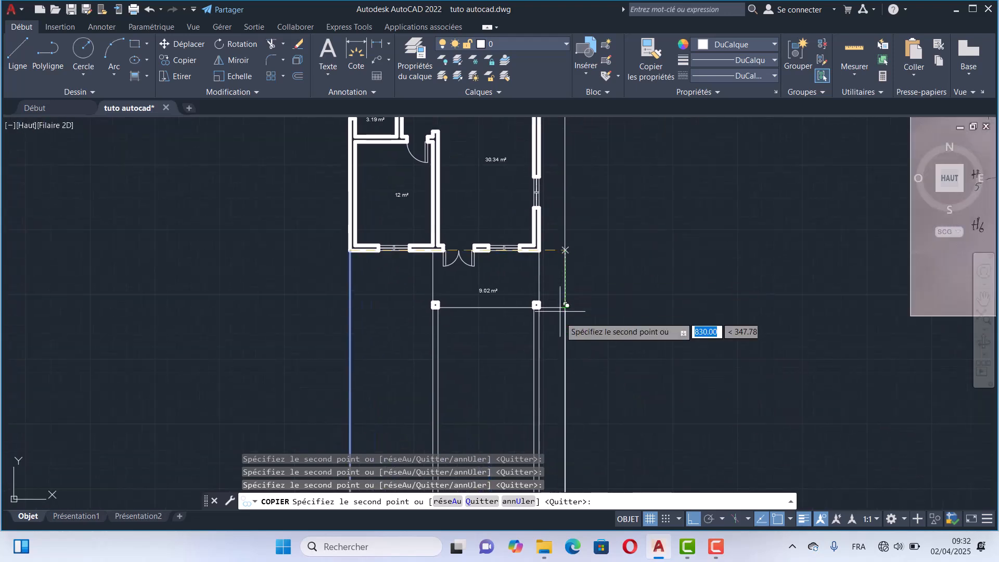
pyautogui.moveTo(545, 335); pyautogui.dragTo(553, 224, button='middle')
pyautogui.press('Escape')
pyautogui.scroll(-3, 611, 268)
pyautogui.moveTo(611, 267); pyautogui.dragTo(535, 214, button='middle')
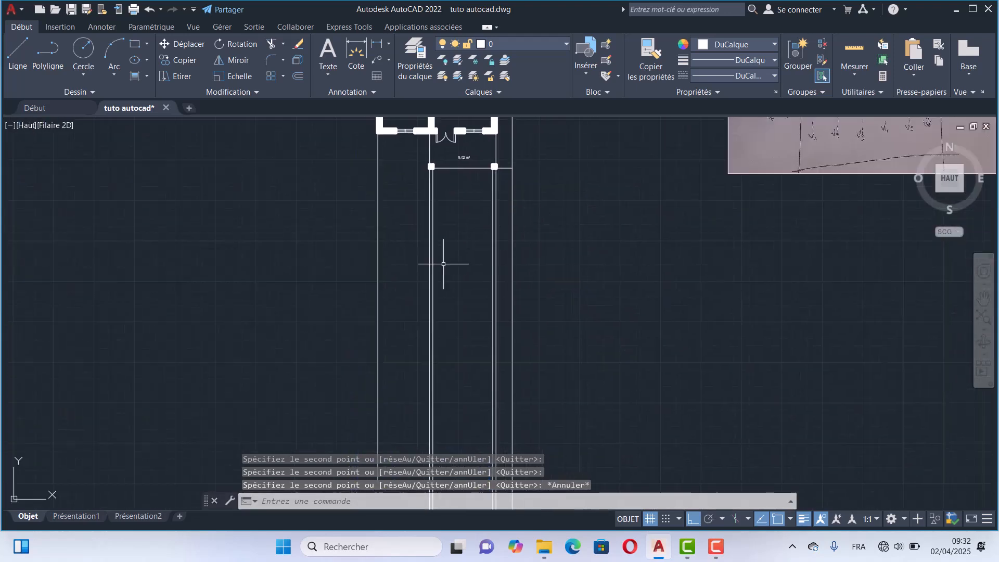
pyautogui.click(18, 57)
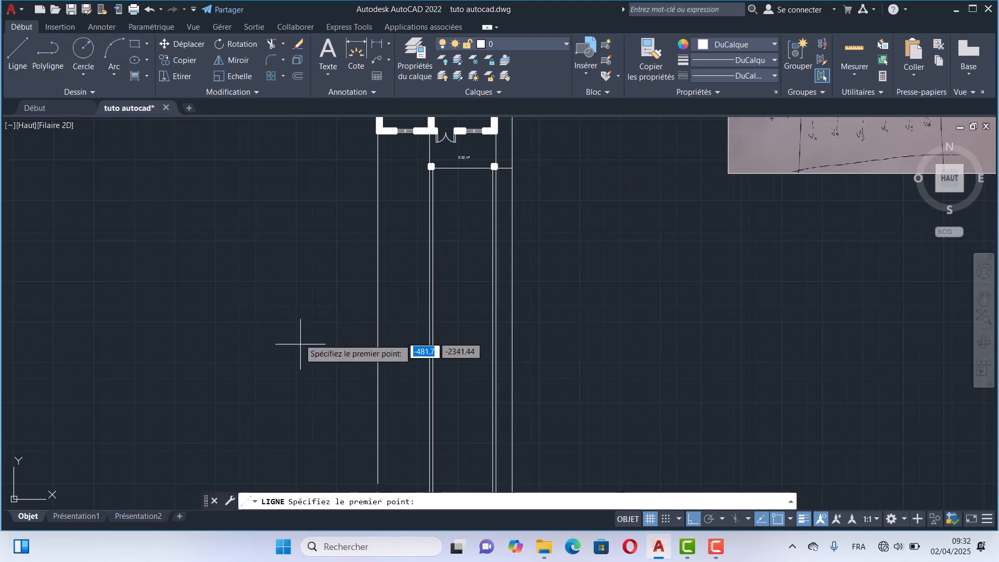
pyautogui.click(310, 406)
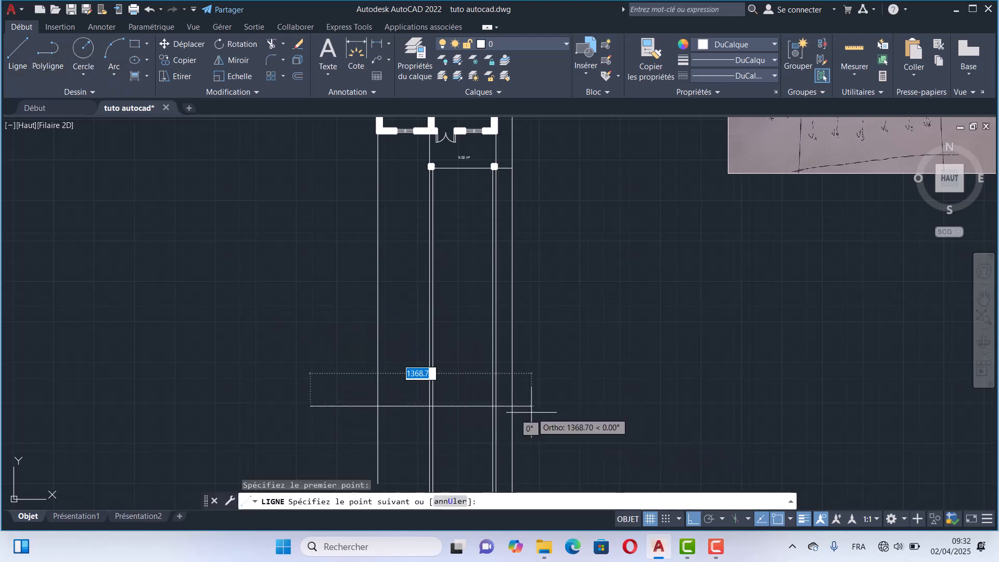
pyautogui.press('Escape')
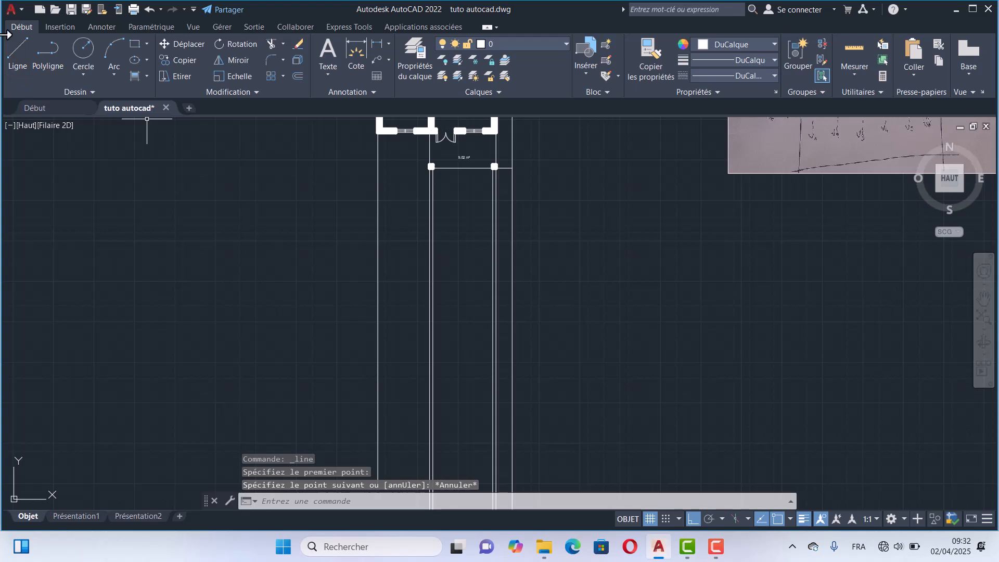
# - Draw a horizontal line below the porch that crosses all the vertical construction lines and extends past both outer ones
pyautogui.press('Return')
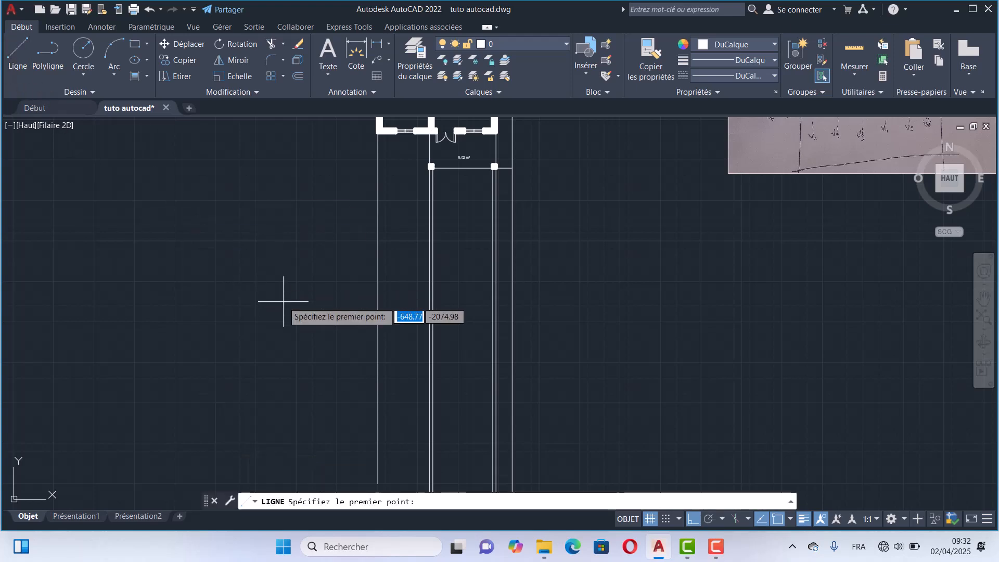
pyautogui.click(349, 318)
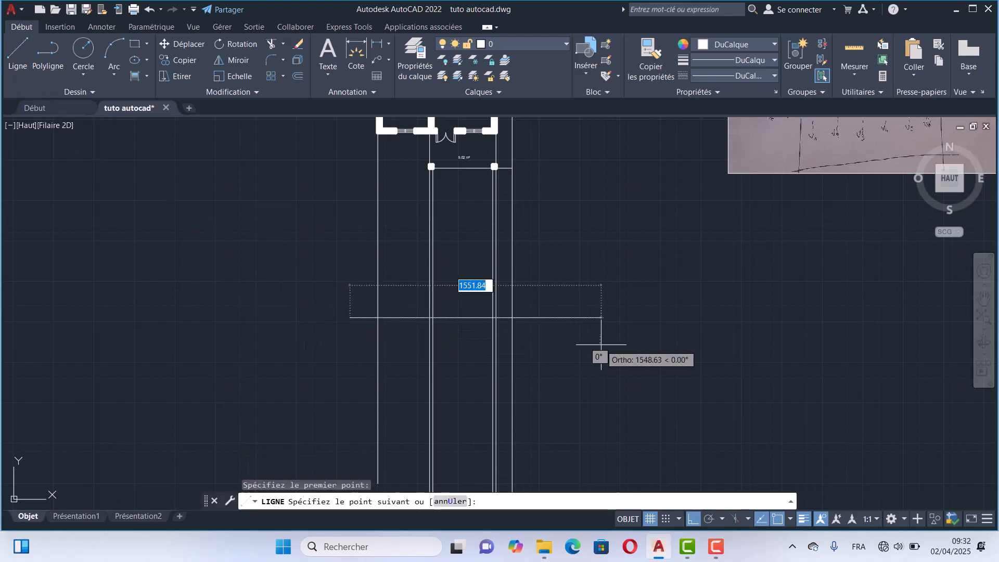
pyautogui.click(538, 318)
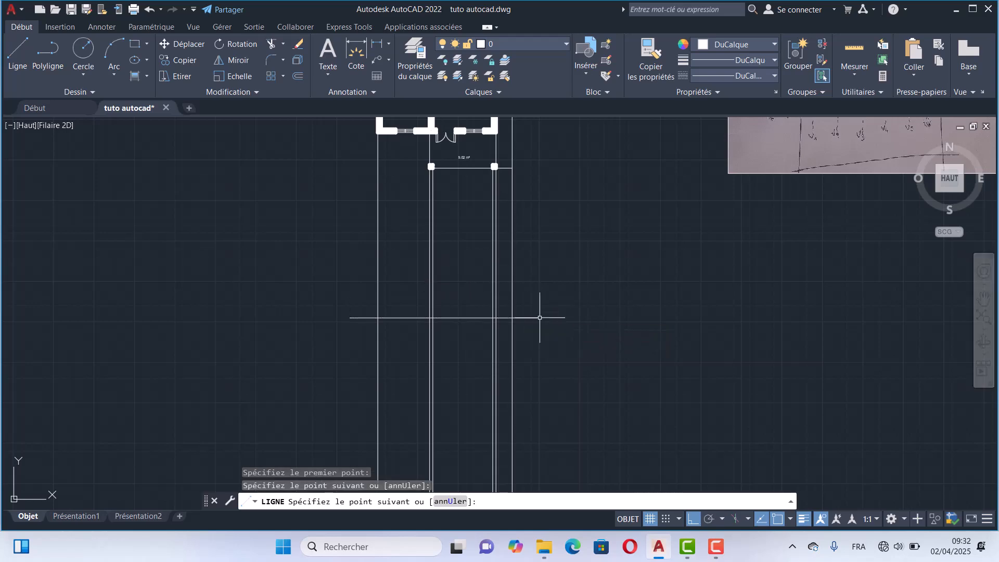
pyautogui.press('Escape')
# - Examine how the vertical construction lines run from the front wall and porch posts to the horizontal line
pyautogui.moveTo(475, 216); pyautogui.dragTo(505, 350, button='middle')
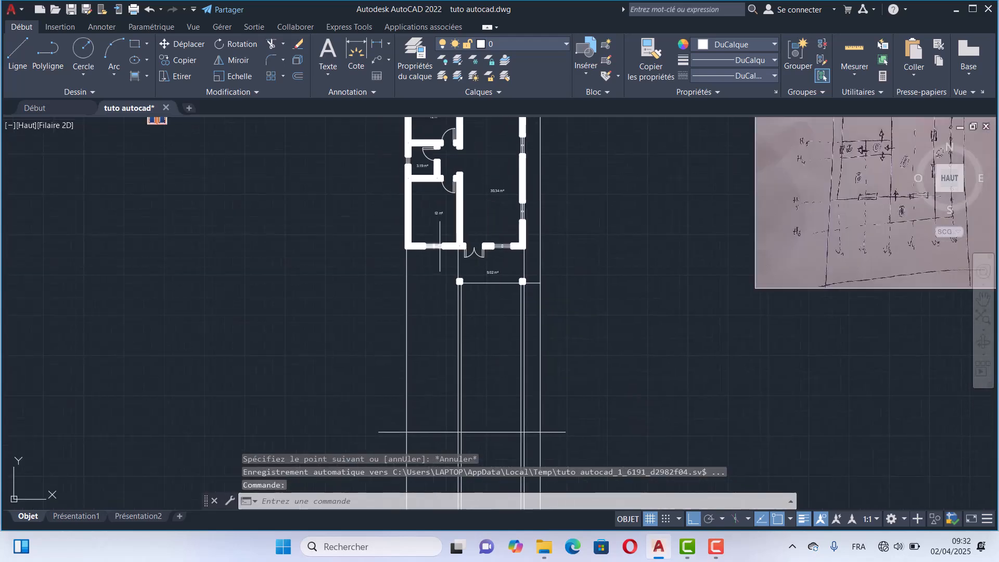
pyautogui.scroll(3, 444, 265)
pyautogui.moveTo(445, 265); pyautogui.dragTo(408, 195, button='middle')
pyautogui.scroll(-2, 413, 229)
pyautogui.moveTo(439, 282); pyautogui.dragTo(439, 221, button='middle')
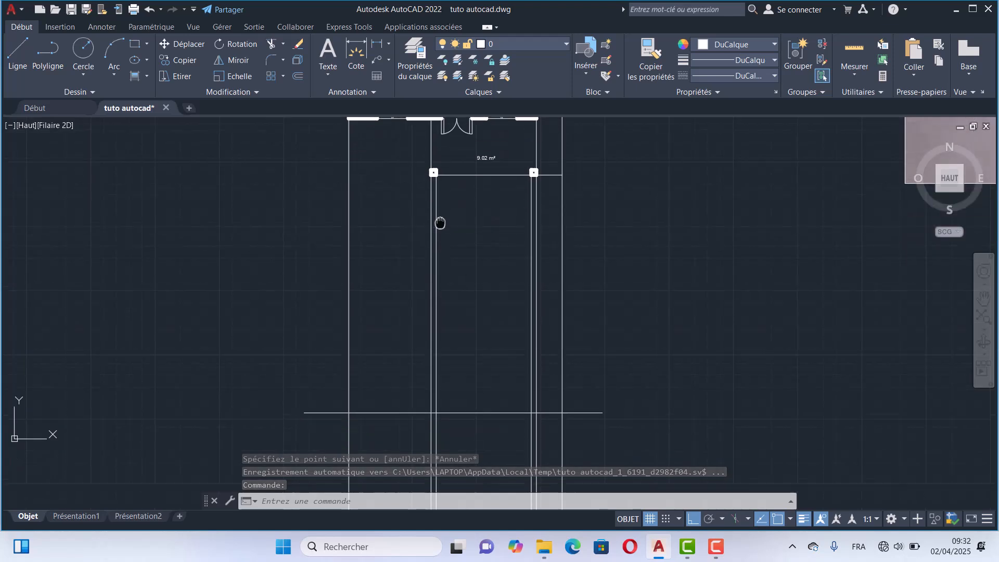
pyautogui.scroll(-2, 510, 319)
pyautogui.moveTo(511, 319)
pyautogui.mouseDown(button='middle')
pyautogui.moveTo(479, 292)
pyautogui.moveTo(478, 339)
pyautogui.mouseUp(button='middle')
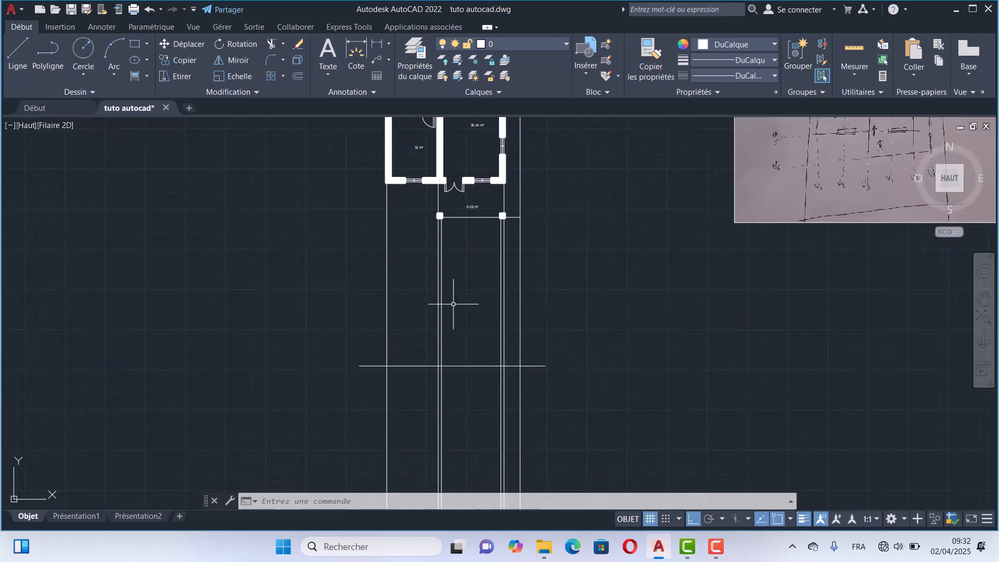
pyautogui.scroll(-4, 457, 294)
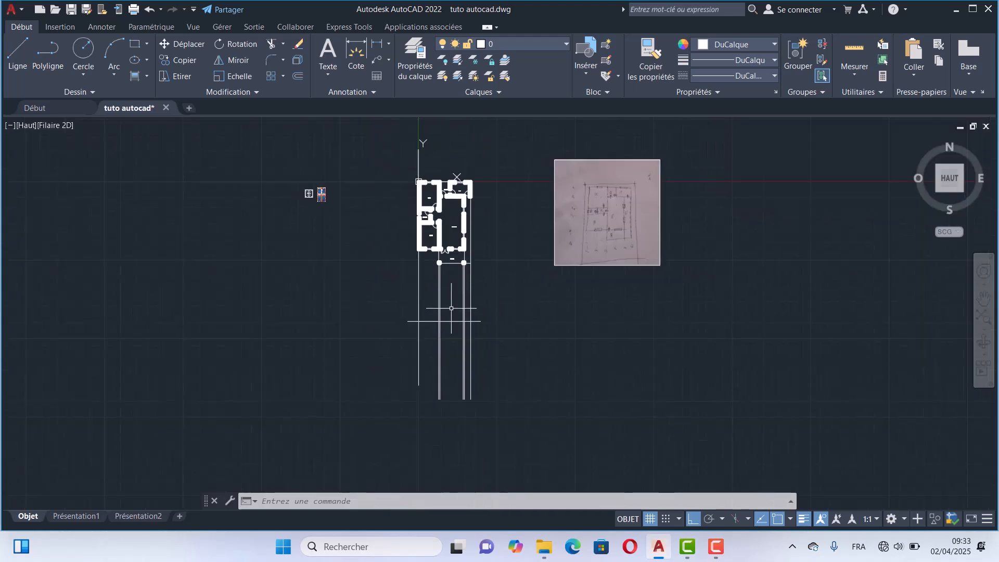
pyautogui.scroll(4, 452, 308)
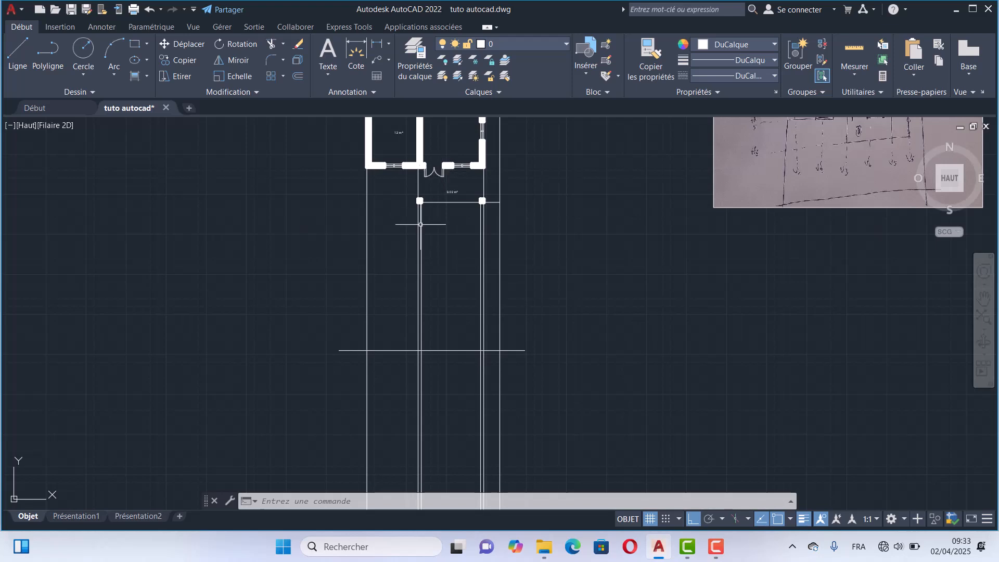
pyautogui.scroll(-2, 455, 296)
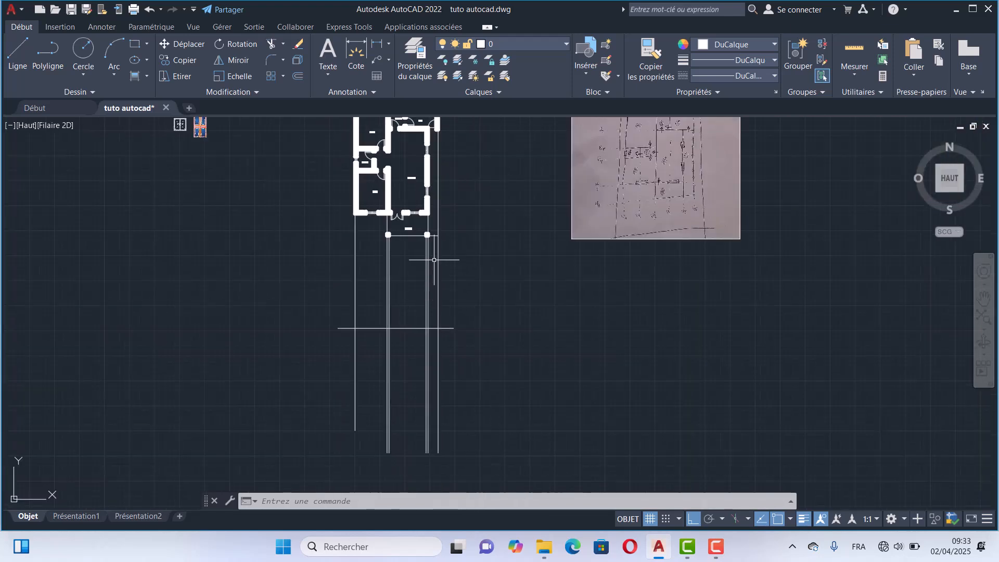
pyautogui.scroll(4, 389, 237)
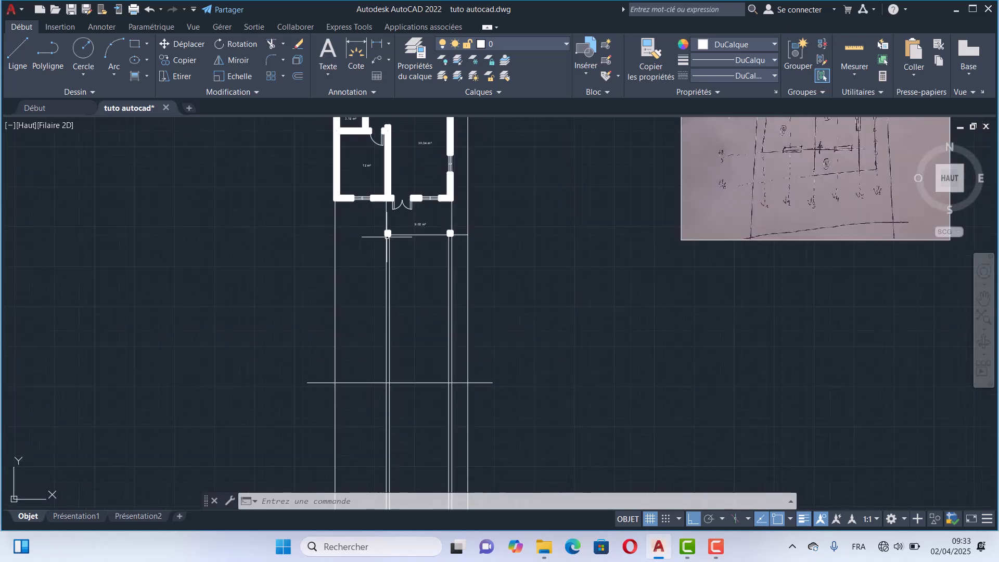
# - Draw a vertical line from the left edge of the front double door down to the horizontal line
pyautogui.click(16, 63)
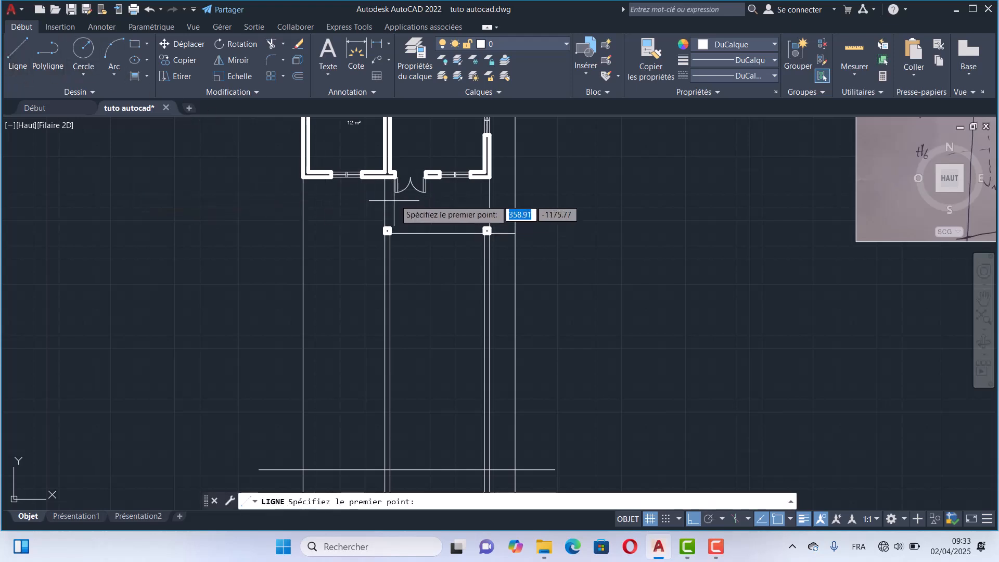
pyautogui.click(396, 192)
pyautogui.moveTo(402, 390); pyautogui.dragTo(395, 234, button='middle')
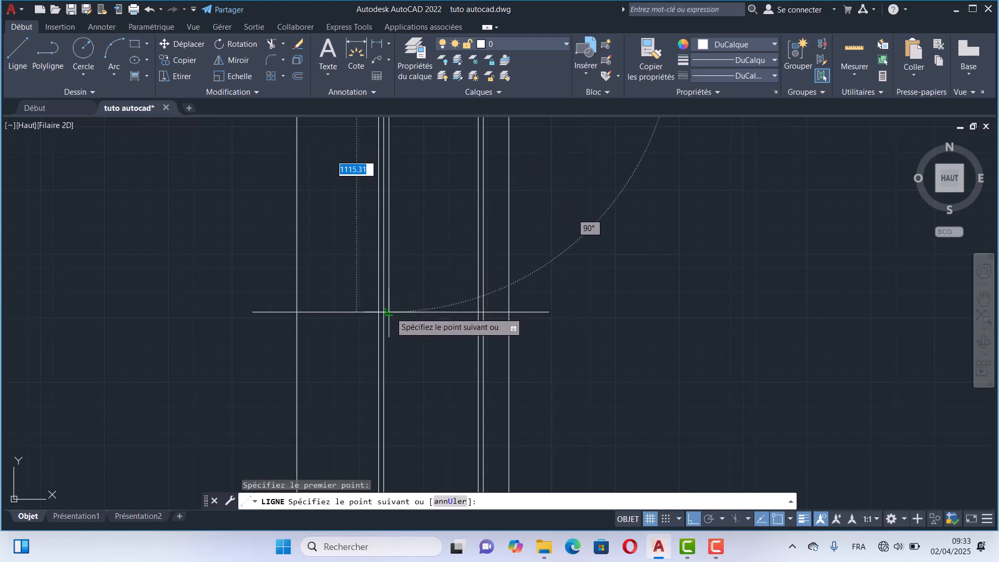
pyautogui.click(388, 312)
pyautogui.press('Escape')
# - Examine the projected lines below the plan, including their lower ends and crossings with the horizontal line
pyautogui.moveTo(391, 301)
pyautogui.mouseDown(button='middle')
pyautogui.moveTo(392, 321)
pyautogui.moveTo(420, 355)
pyautogui.mouseUp(button='middle')
pyautogui.scroll(-2, 408, 281)
pyautogui.scroll(-1, 408, 281)
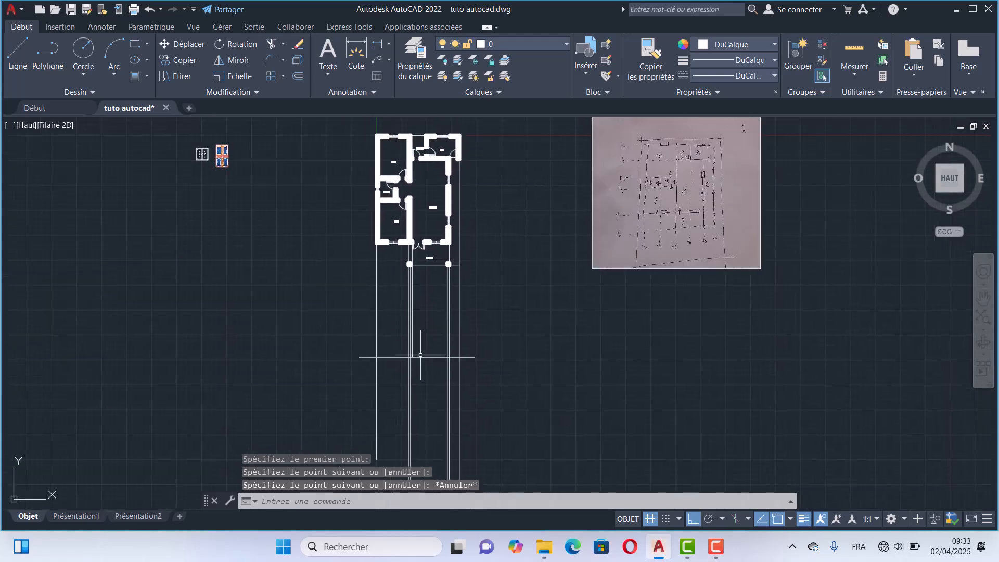
pyautogui.scroll(1, 431, 278)
pyautogui.moveTo(432, 276); pyautogui.dragTo(429, 184, button='middle')
pyautogui.scroll(-2, 427, 325)
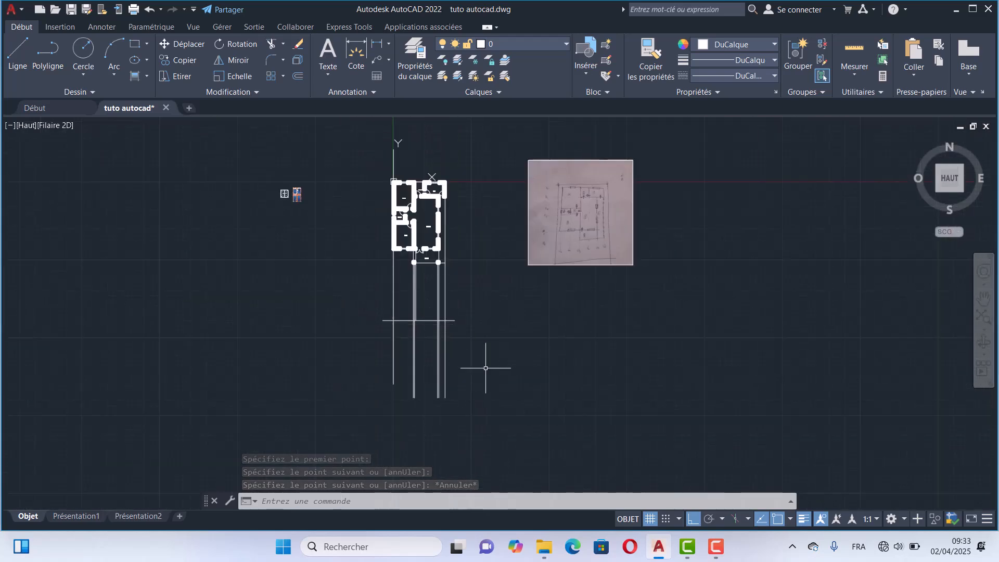
pyautogui.scroll(3, 463, 367)
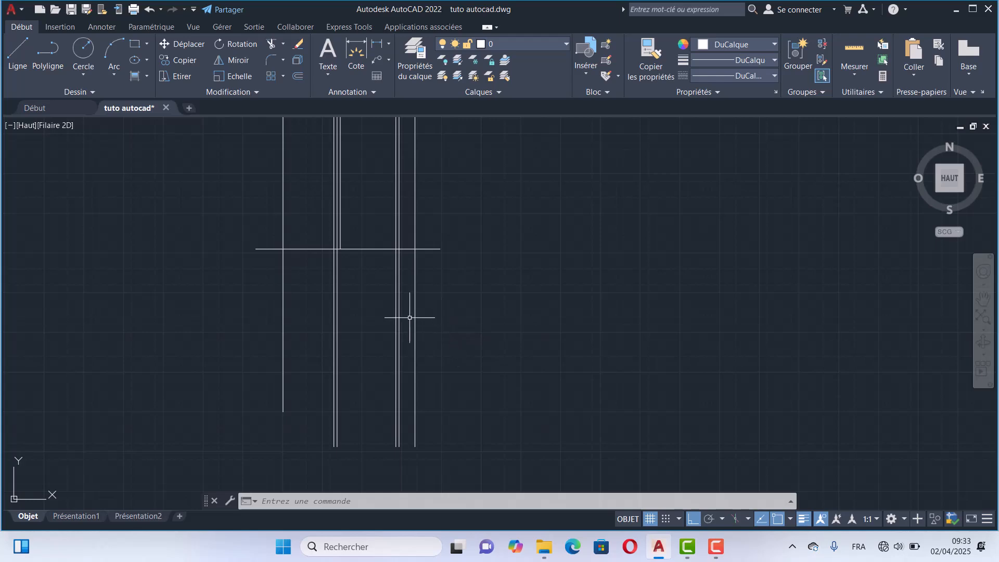
pyautogui.scroll(-3, 419, 312)
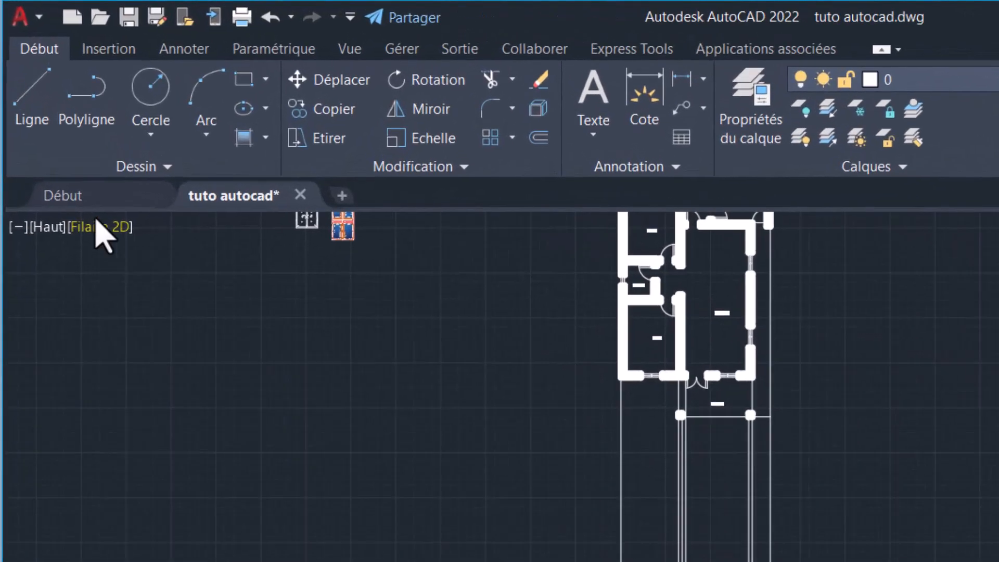
pyautogui.click(162, 213)
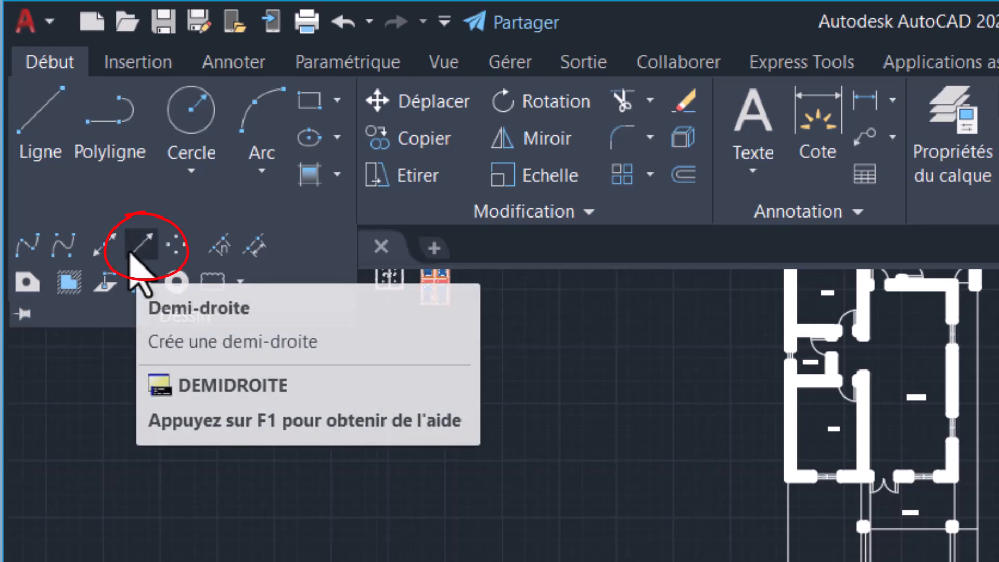
pyautogui.click(131, 253)
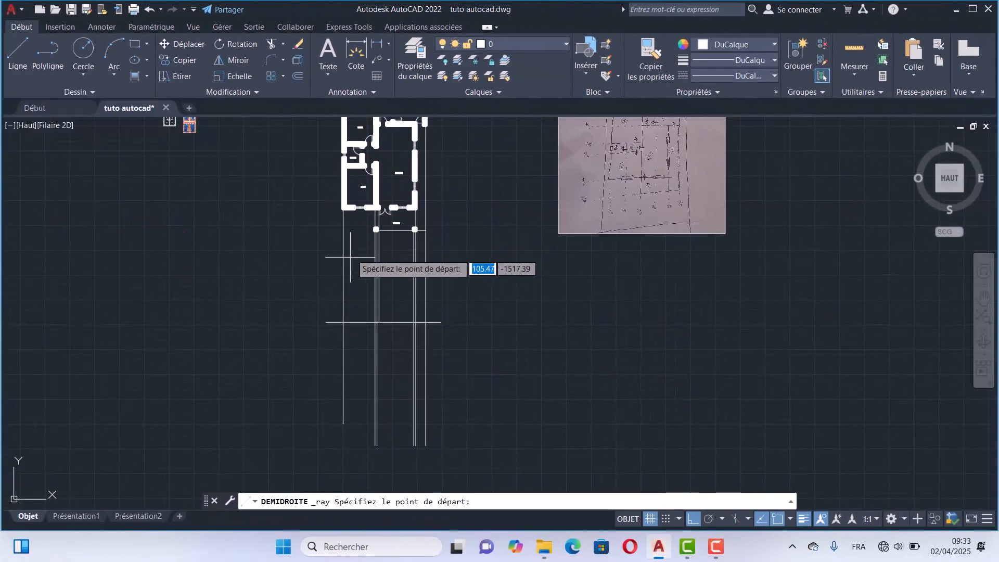
pyautogui.scroll(4, 386, 254)
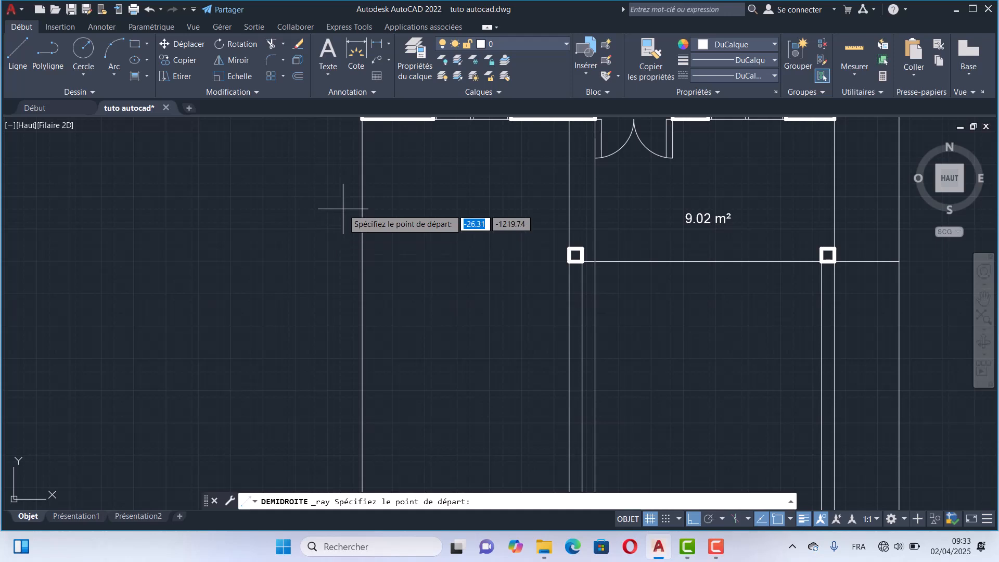
pyautogui.scroll(-4, 346, 217)
pyautogui.press('Escape')
# - Erase all the vertical construction lines below the plan, keeping the horizontal line
pyautogui.scroll(-2, 411, 268)
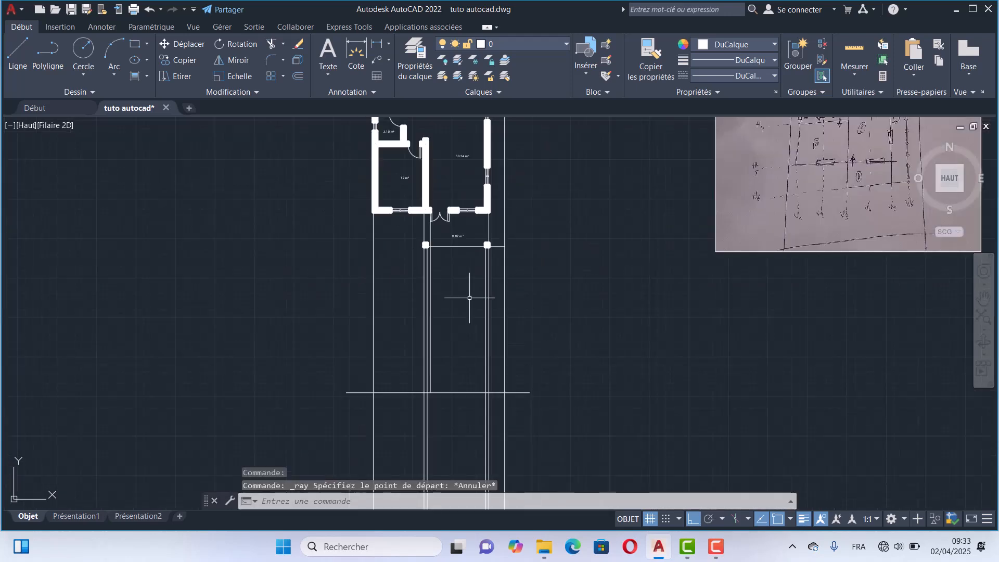
pyautogui.click(540, 314)
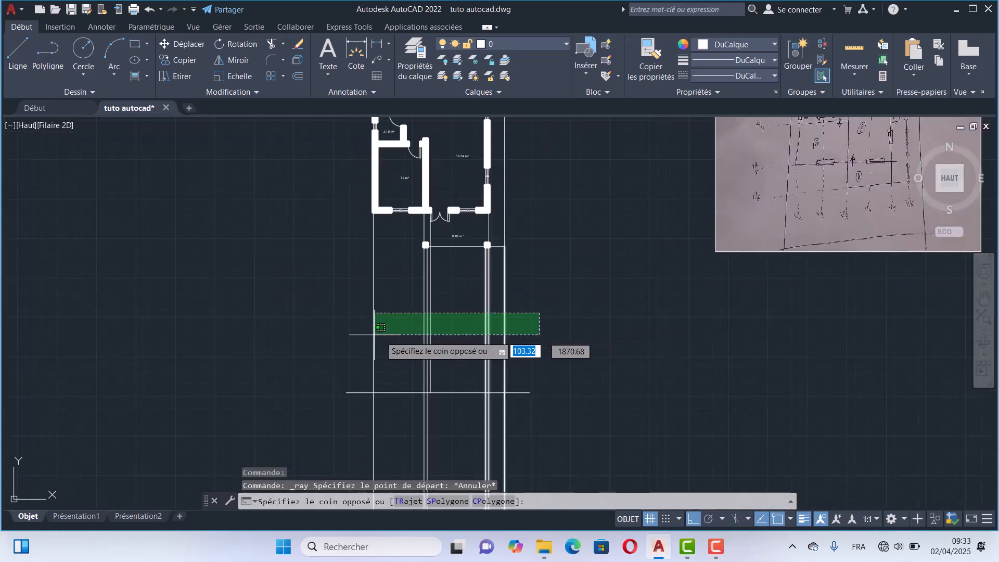
pyautogui.click(339, 336)
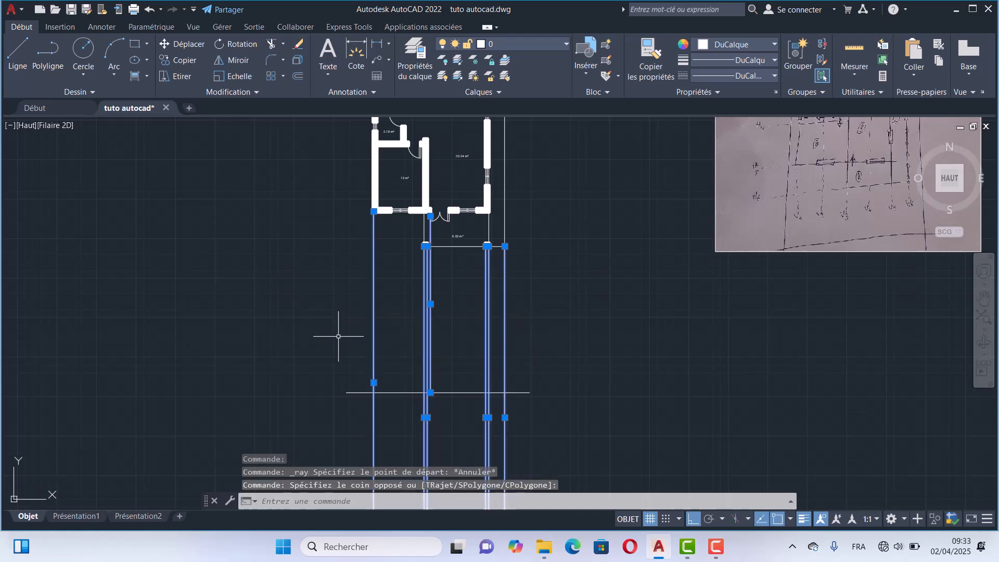
pyautogui.press('Delete')
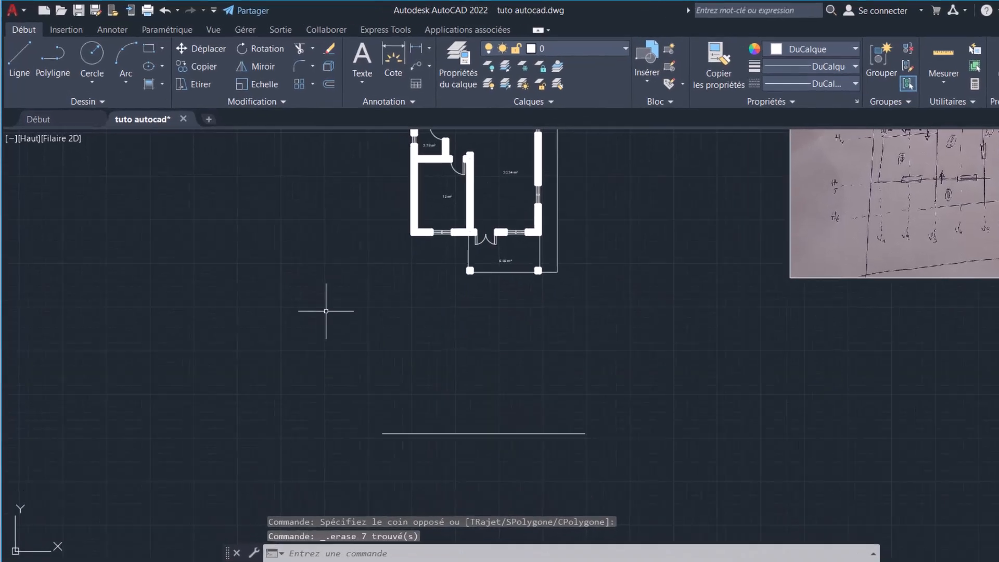
# - Draw a vertical ray from the plan's front left outer corner down across the horizontal line and erase its overlapping duplicate
pyautogui.click(118, 161)
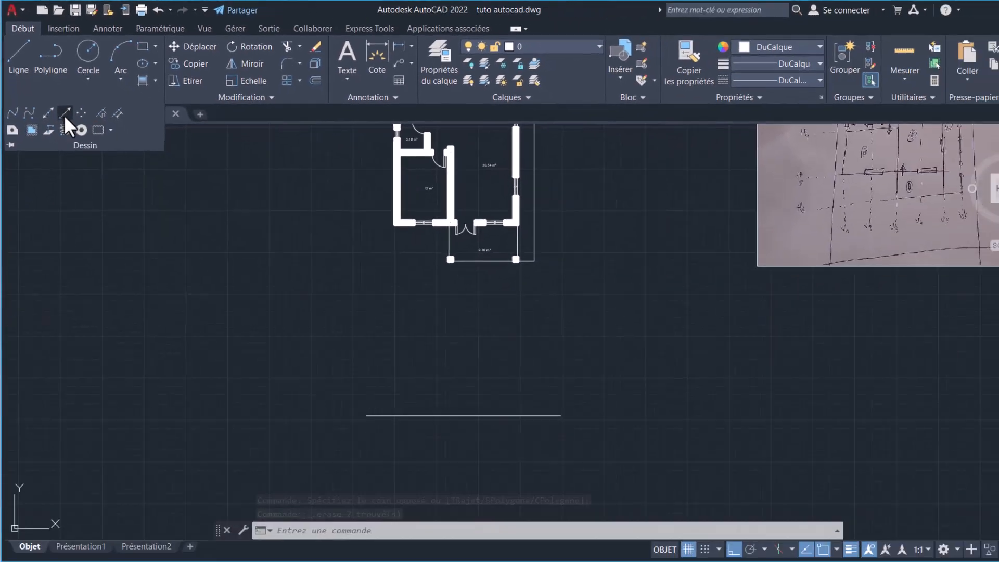
pyautogui.click(103, 188)
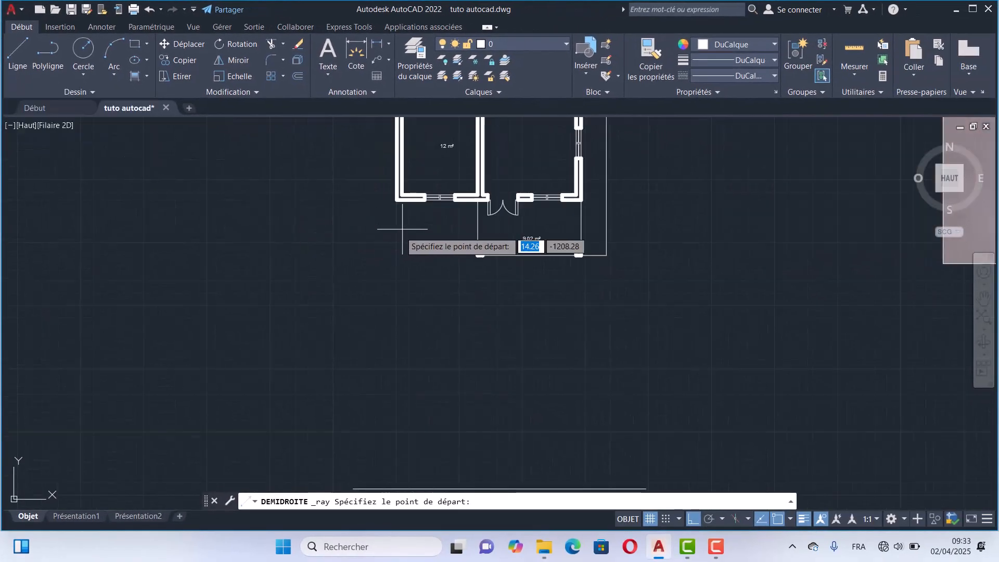
pyautogui.click(397, 198)
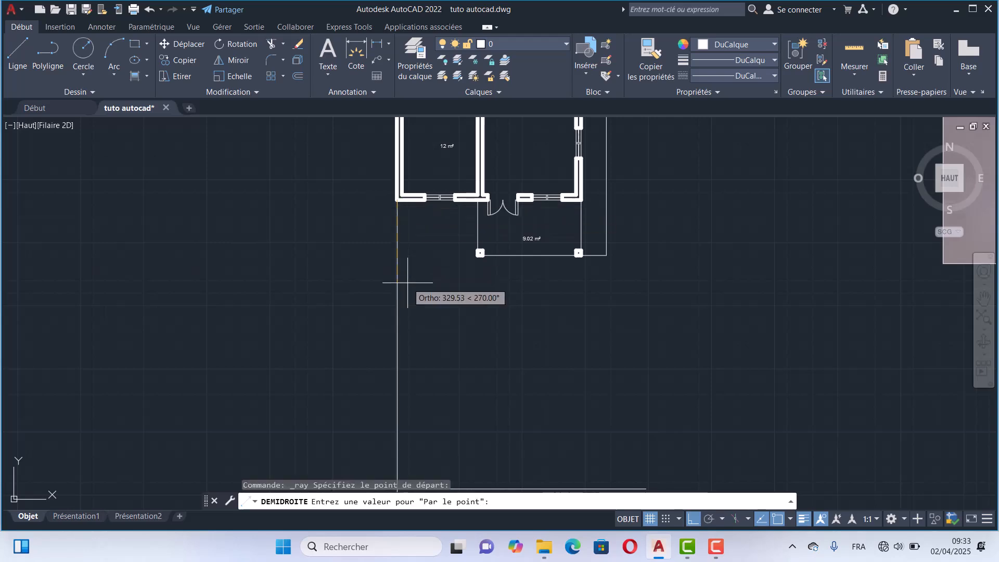
pyautogui.scroll(-10, 407, 282)
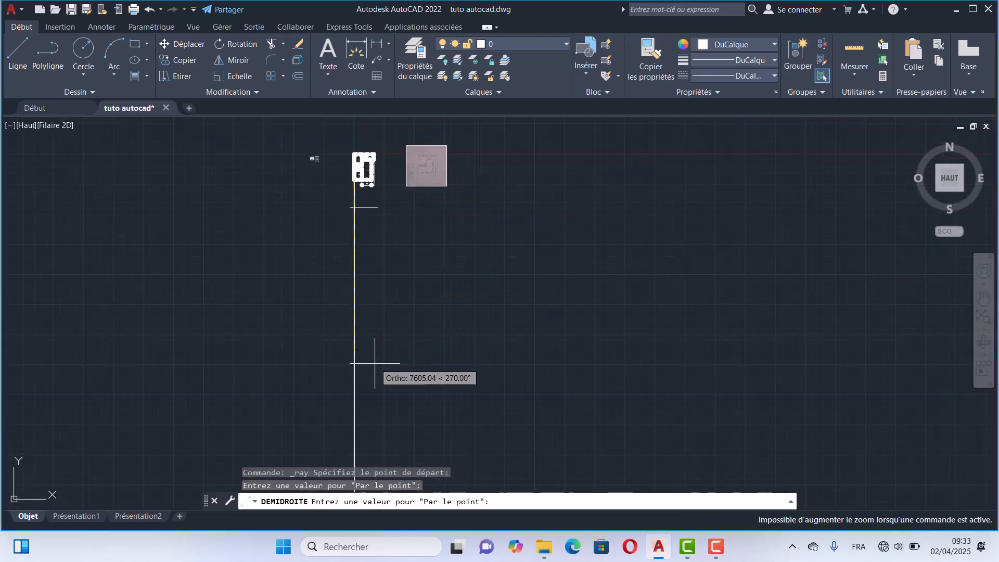
pyautogui.moveTo(375, 363); pyautogui.dragTo(378, 338, button='middle')
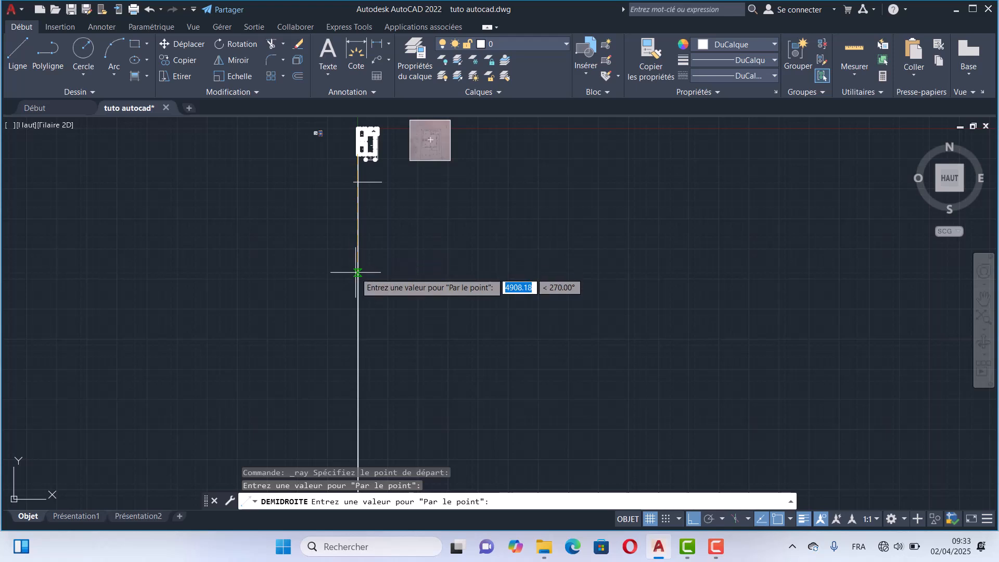
pyautogui.moveTo(346, 221); pyautogui.dragTo(359, 368, button='middle')
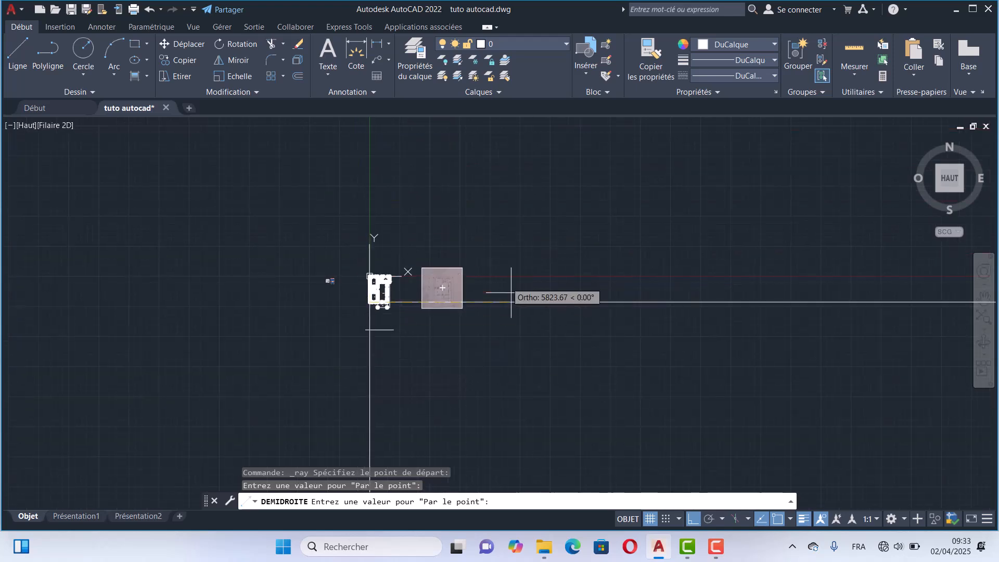
pyautogui.click(362, 416)
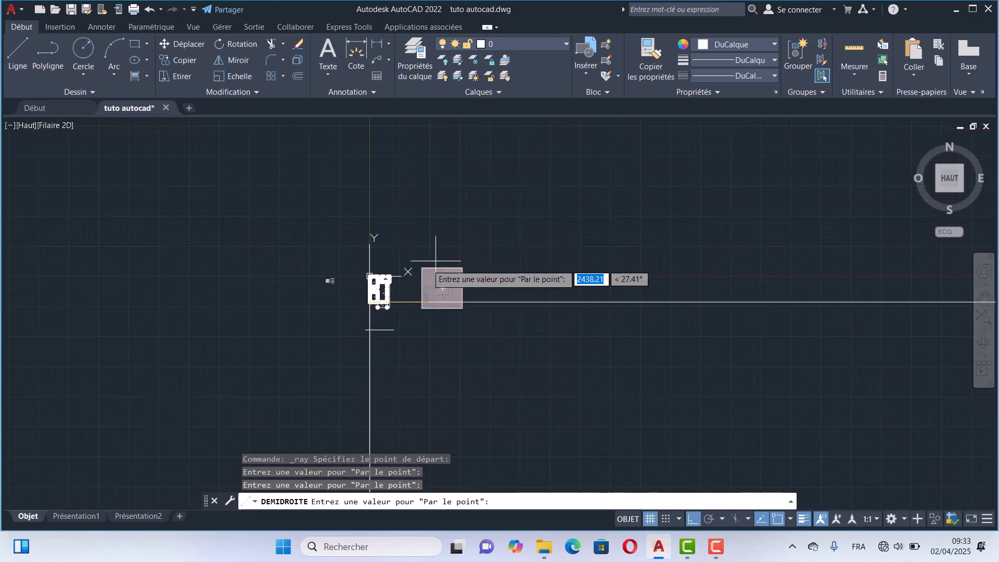
pyautogui.press('Escape')
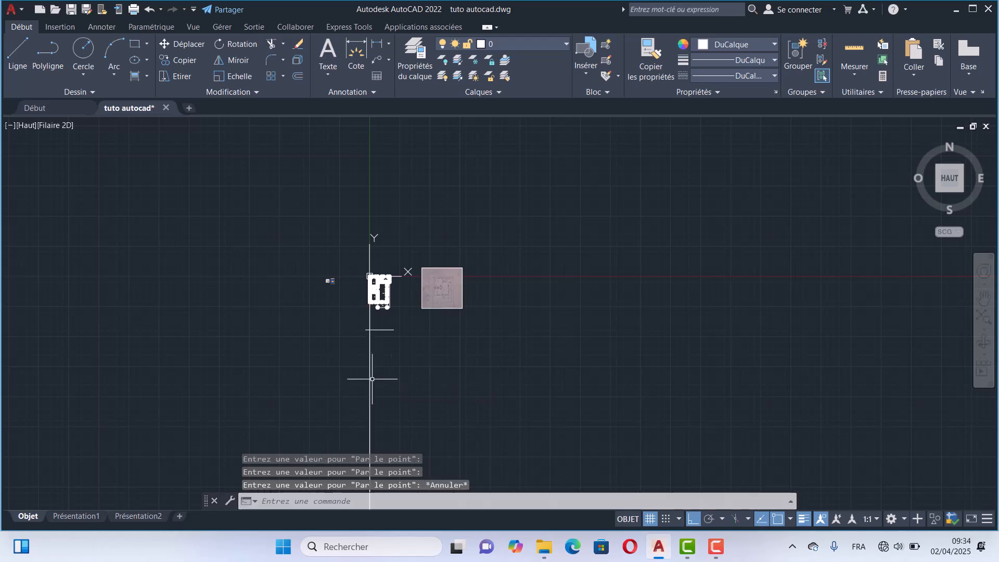
pyautogui.click(370, 376)
pyautogui.press('Delete')
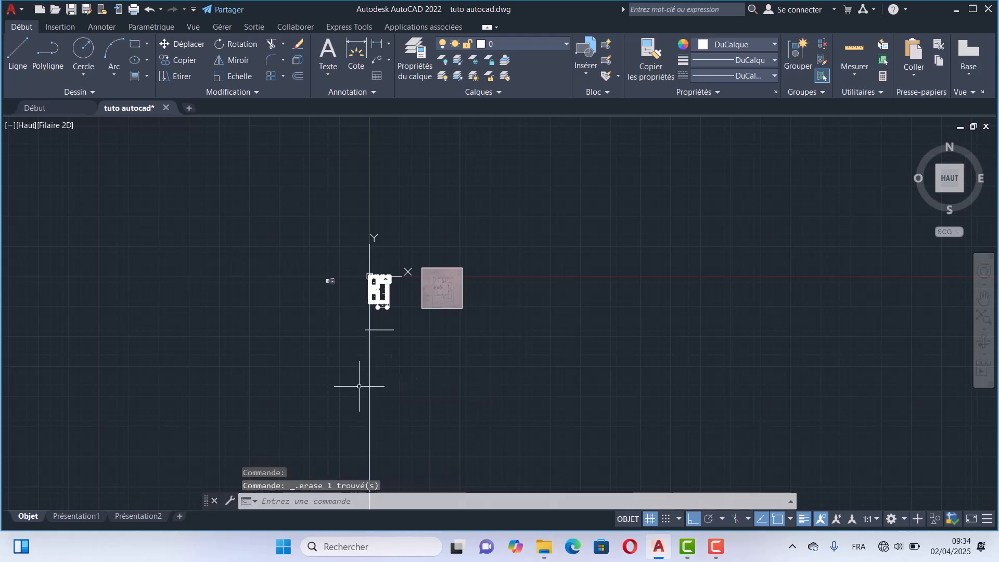
# - Examine how the vertical ray runs from the plan's front left corner down past the horizontal line
pyautogui.moveTo(362, 386); pyautogui.dragTo(369, 389, button='middle')
pyautogui.scroll(10, 382, 357)
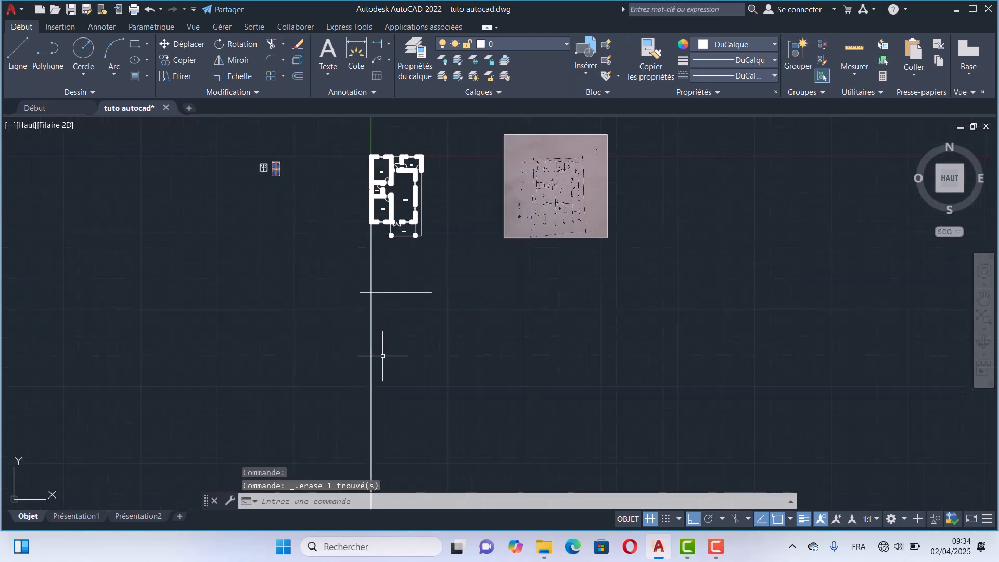
pyautogui.scroll(-5, 386, 321)
pyautogui.moveTo(385, 321); pyautogui.dragTo(391, 386, button='middle')
pyautogui.moveTo(390, 235); pyautogui.dragTo(390, 284, button='middle')
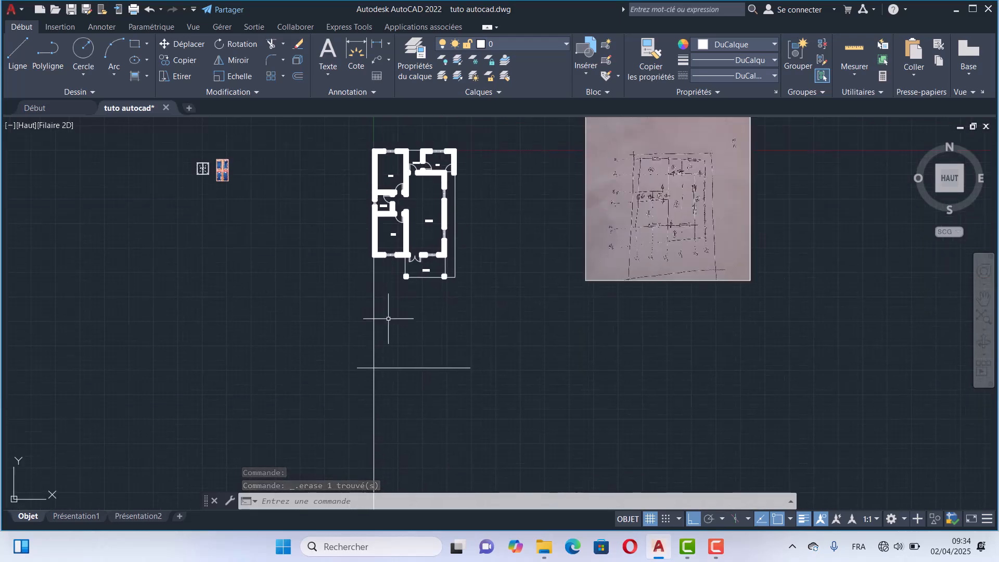
pyautogui.scroll(-8, 389, 318)
pyautogui.moveTo(389, 319); pyautogui.dragTo(390, 190, button='middle')
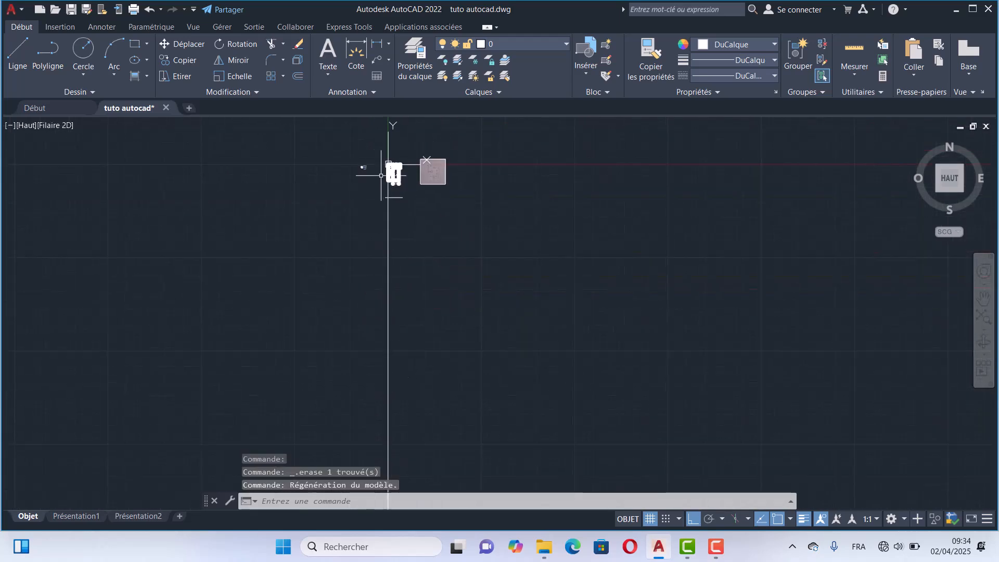
pyautogui.scroll(9, 381, 175)
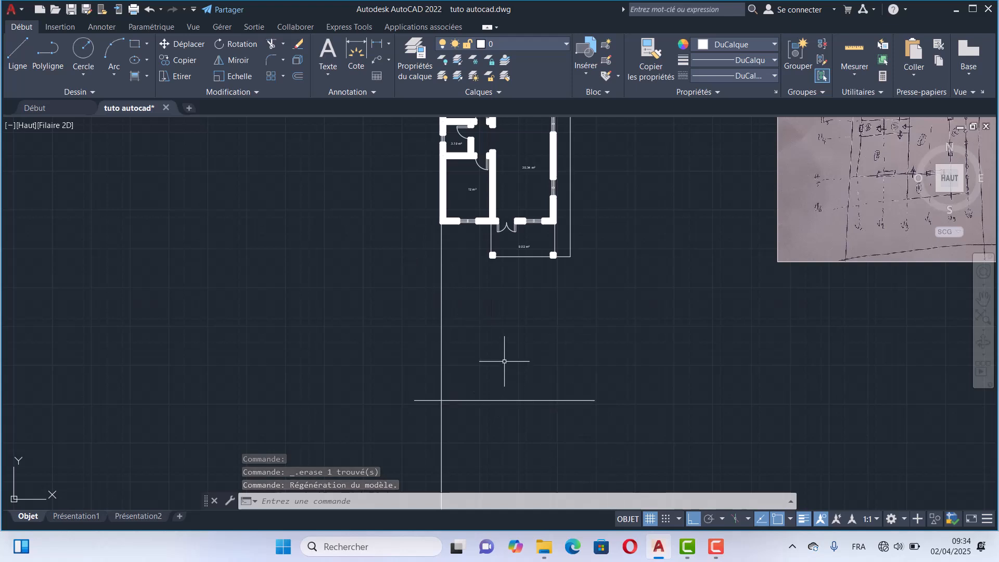
# - Copy the vertical ray from the plan's front left corner to the left edge of the left porch post
pyautogui.click(443, 261)
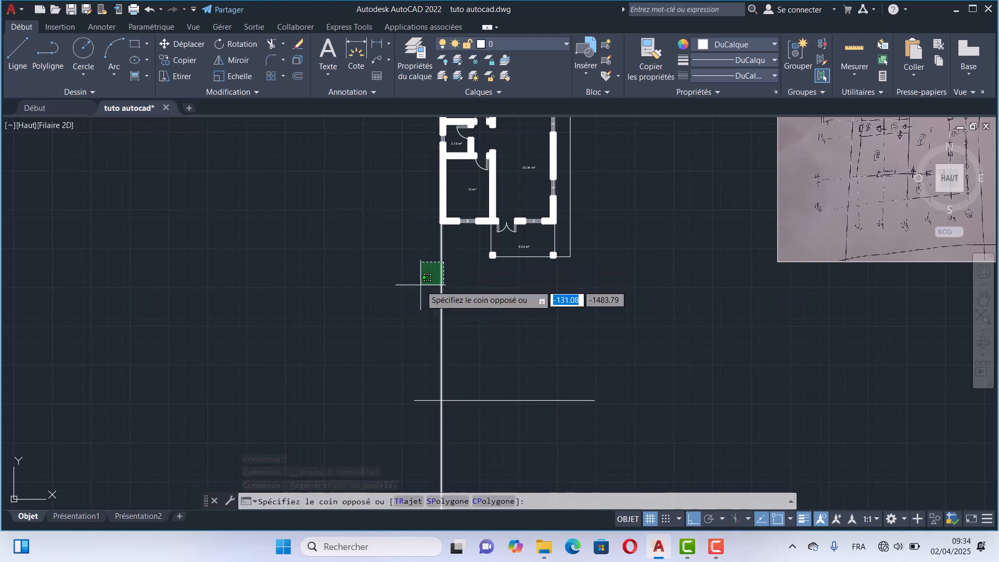
pyautogui.click(365, 198)
pyautogui.click(176, 58)
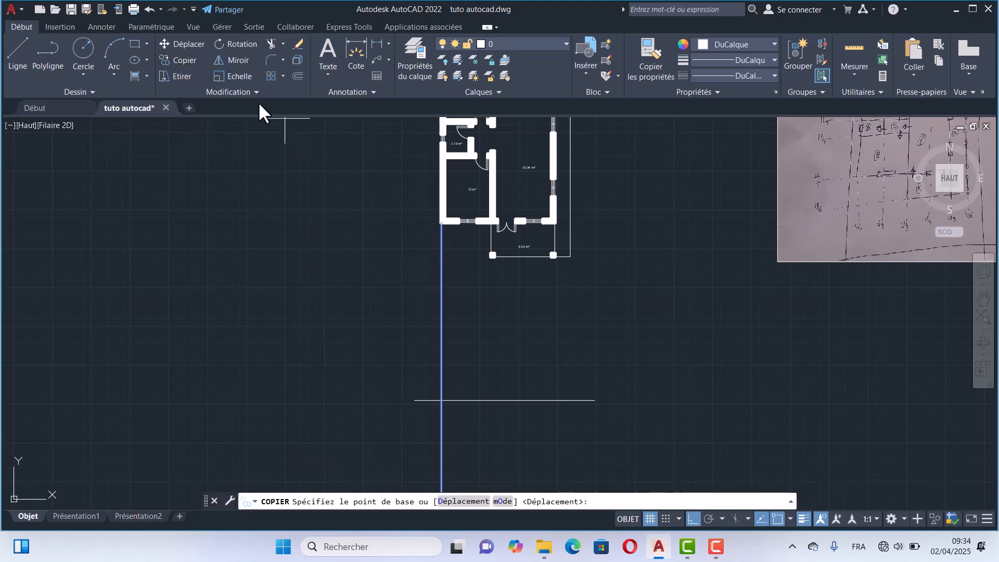
pyautogui.click(441, 222)
pyautogui.scroll(4, 479, 267)
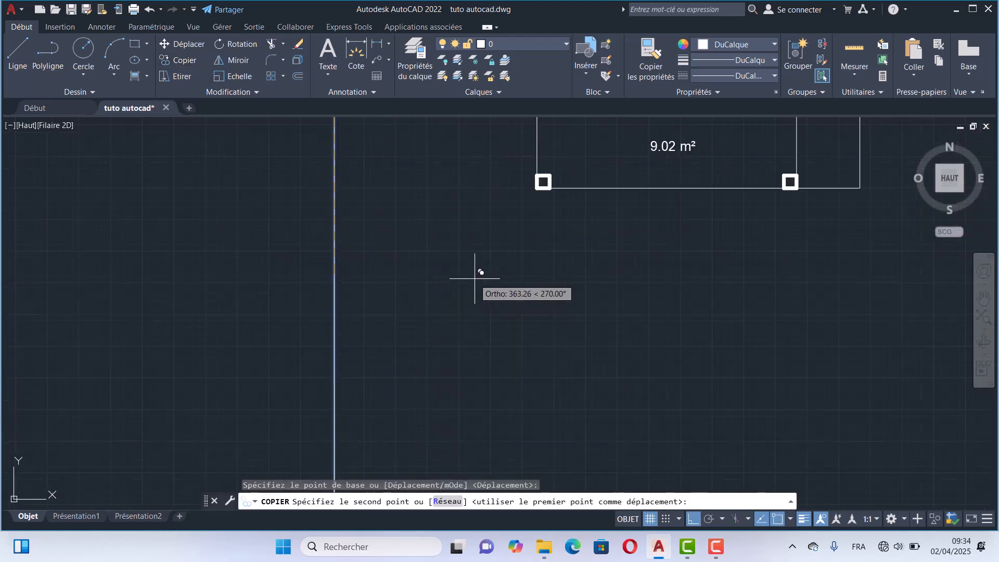
pyautogui.click(543, 182)
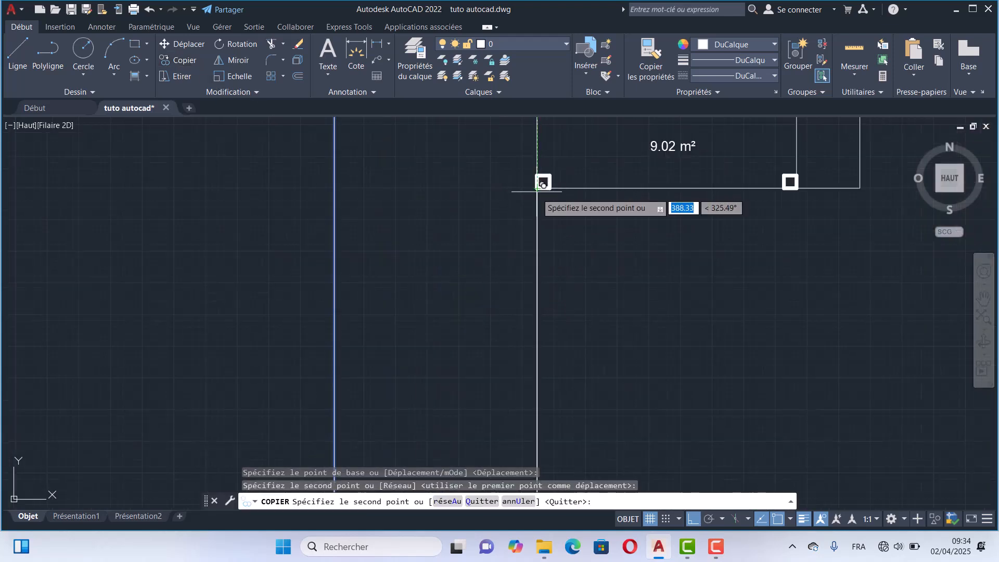
# - Place further copies of the ray at the left edge of the front left window and the right edge of the left porch post
pyautogui.scroll(-4, 468, 312)
pyautogui.scroll(4, 436, 231)
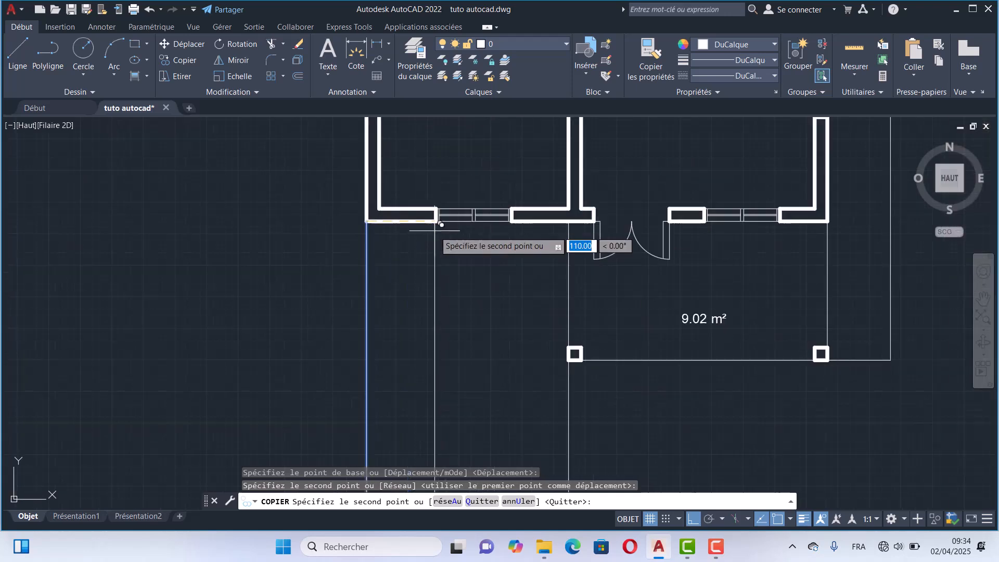
pyautogui.click(437, 221)
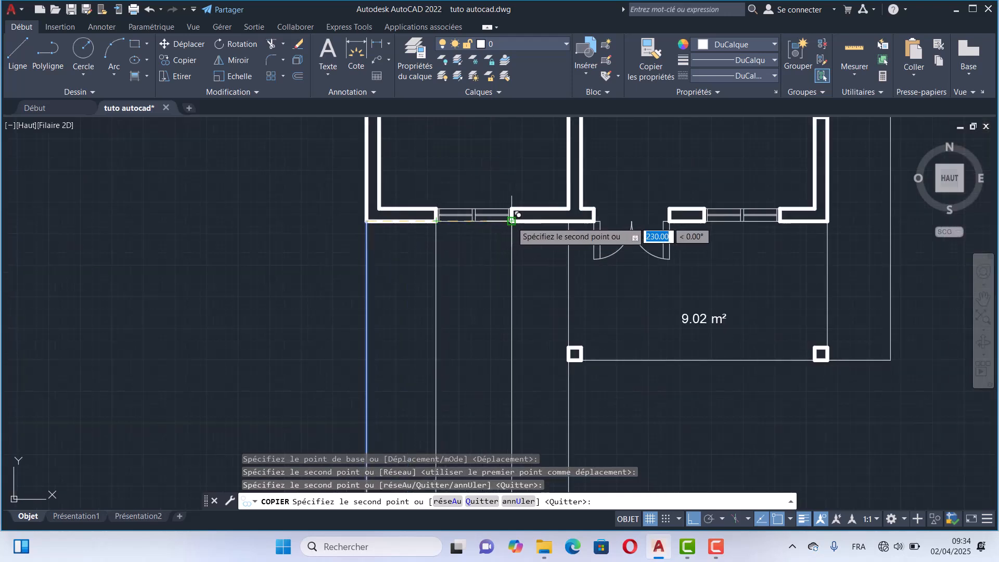
pyautogui.click(581, 359)
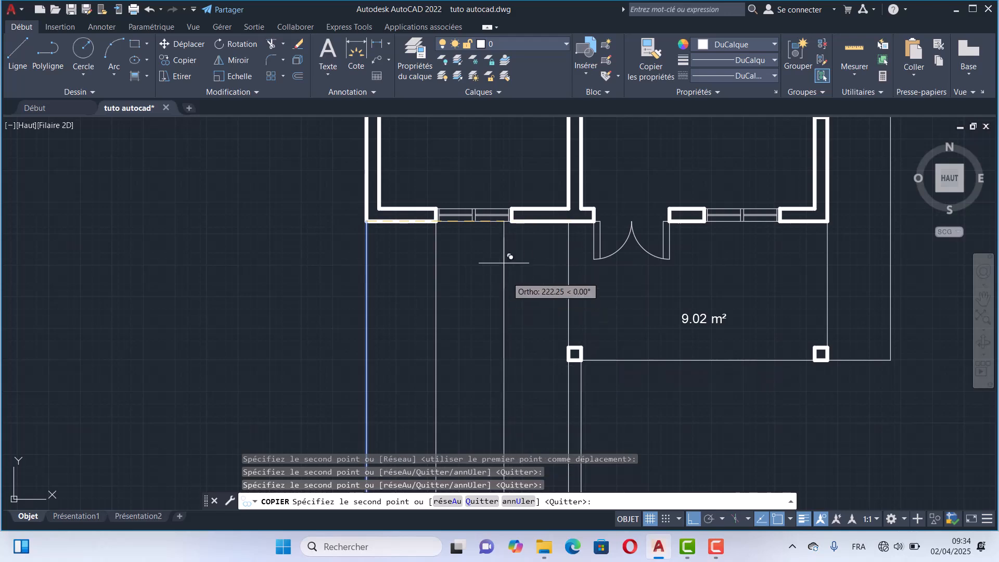
# - Copy the ray to the front double door's left edge, both edges of the right porch post and the outer right corner of the porch outline
pyautogui.scroll(-6, 506, 208)
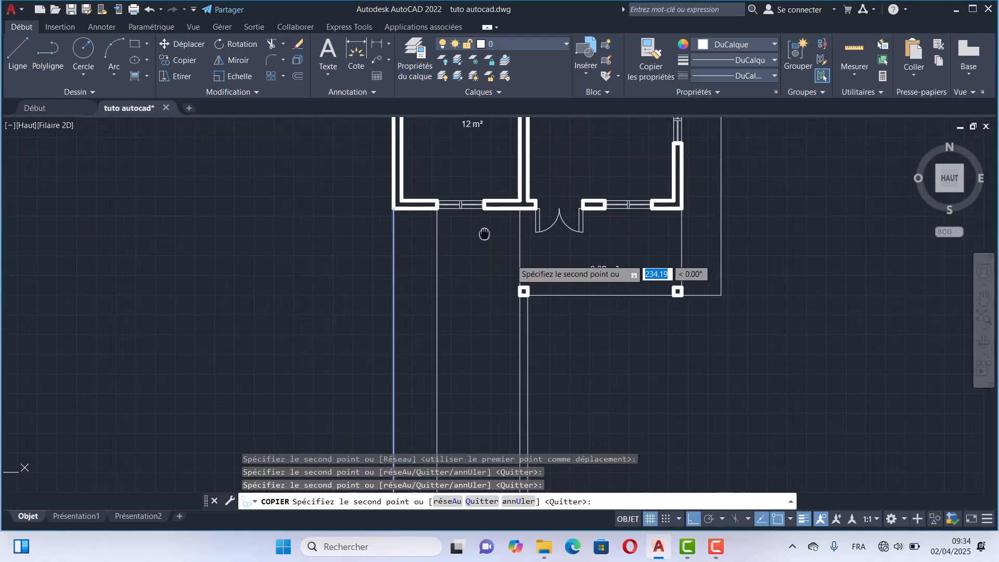
pyautogui.scroll(-4, 394, 241)
pyautogui.scroll(9, 352, 188)
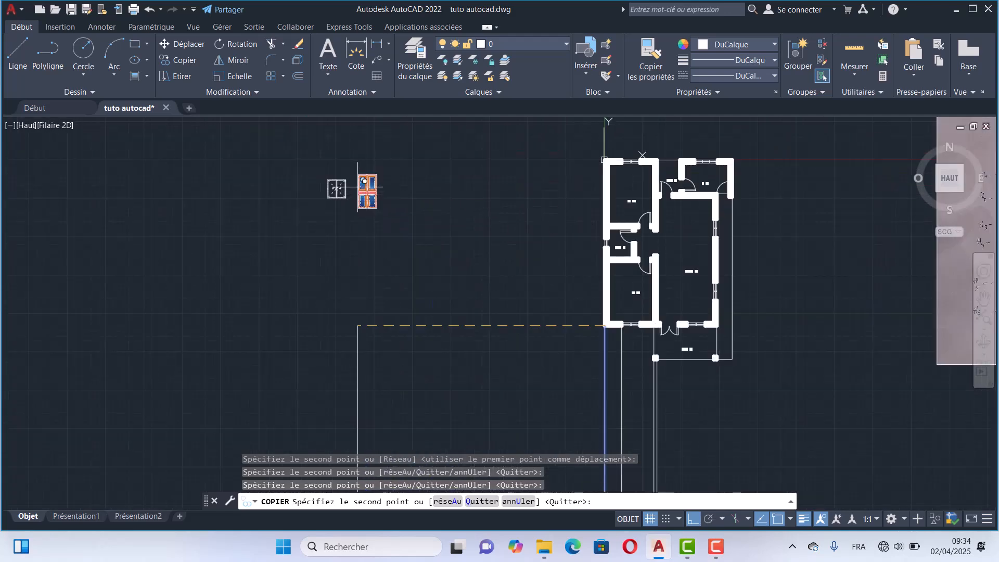
pyautogui.scroll(-4, 642, 339)
pyautogui.moveTo(800, 308); pyautogui.dragTo(390, 105, button='middle')
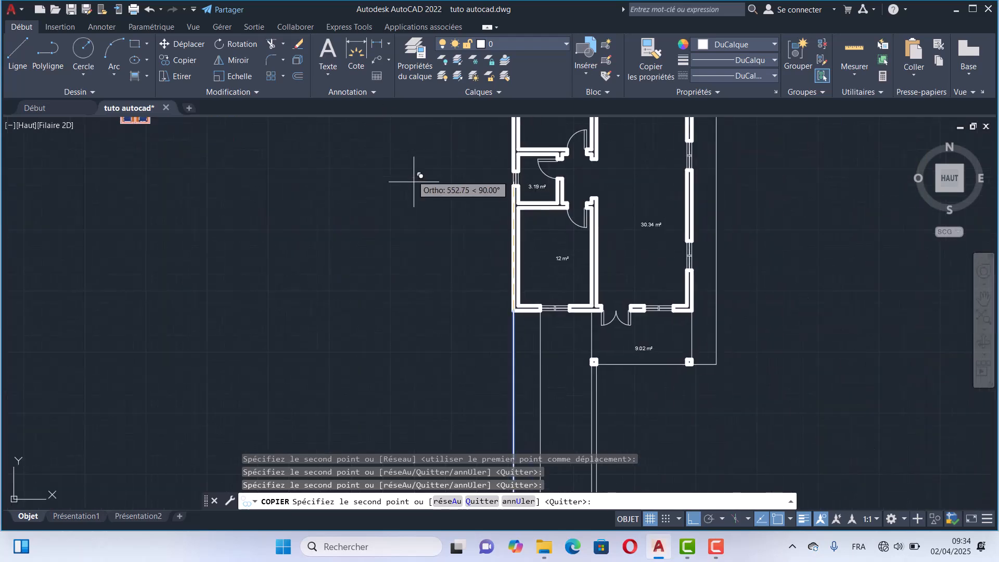
pyautogui.scroll(-4, 428, 216)
pyautogui.scroll(4, 504, 254)
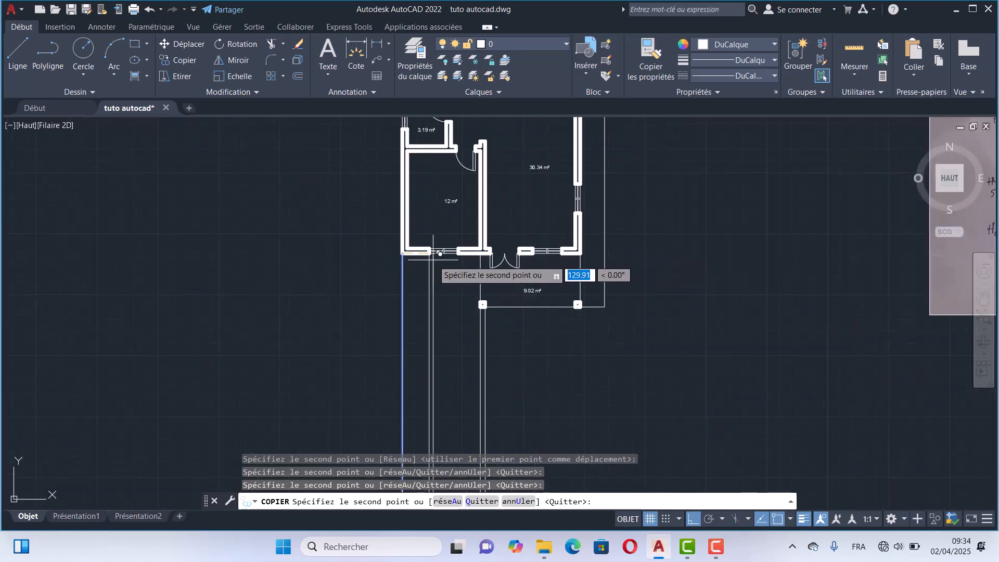
pyautogui.scroll(4, 552, 315)
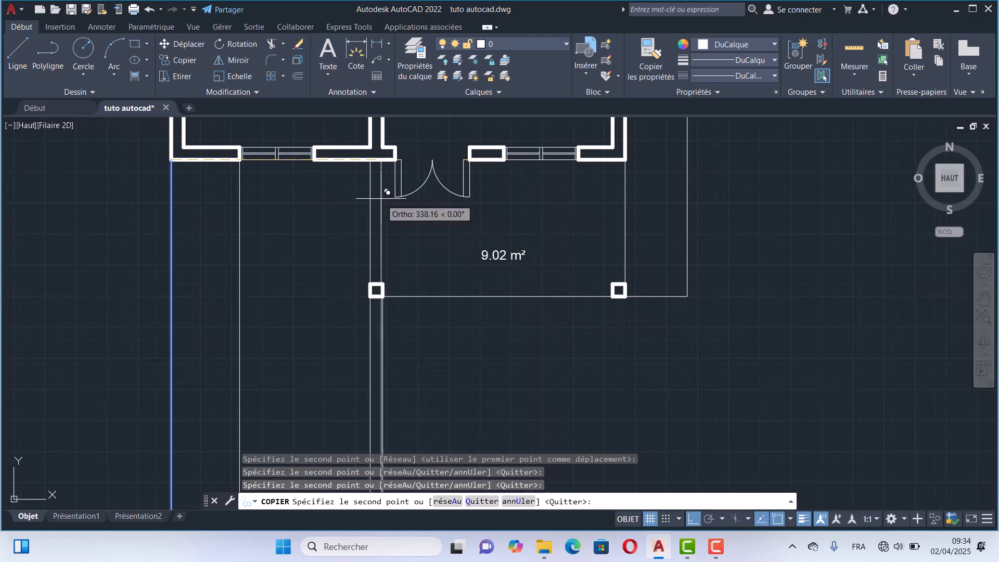
pyautogui.click(402, 191)
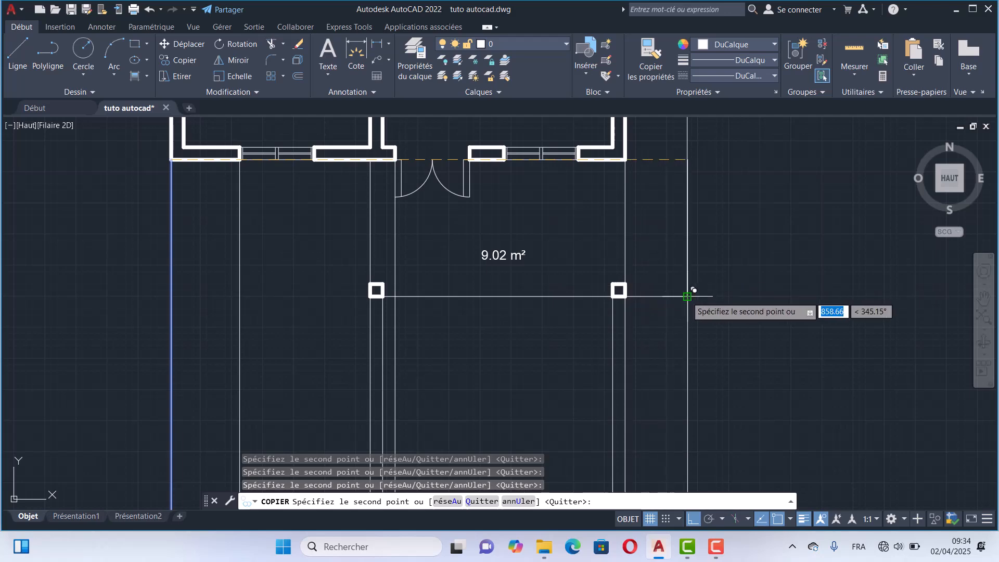
# - Copy the ray to the inner corner at the lower end of the rear room's right wall and finish copying
pyautogui.scroll(-4, 627, 297)
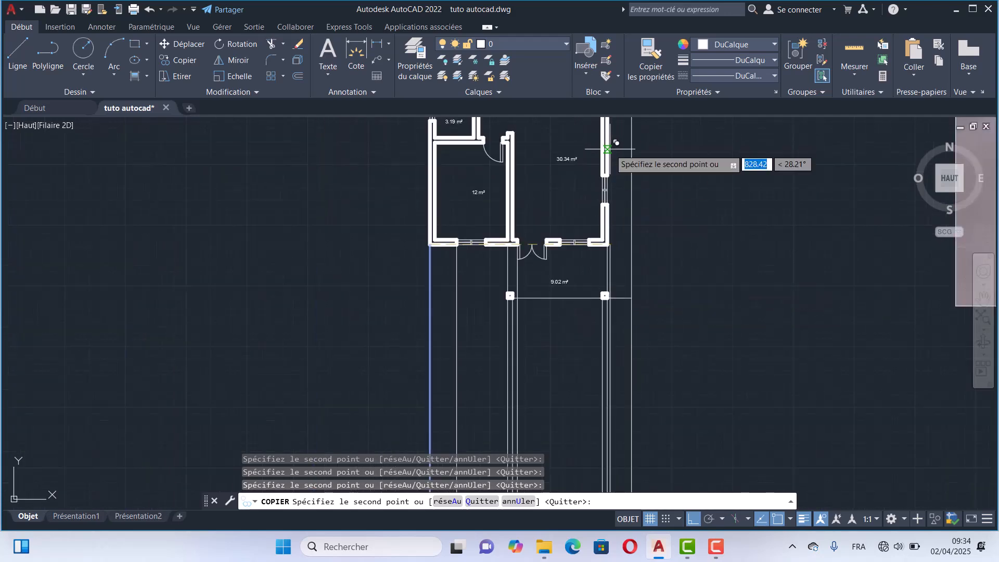
pyautogui.scroll(4, 585, 230)
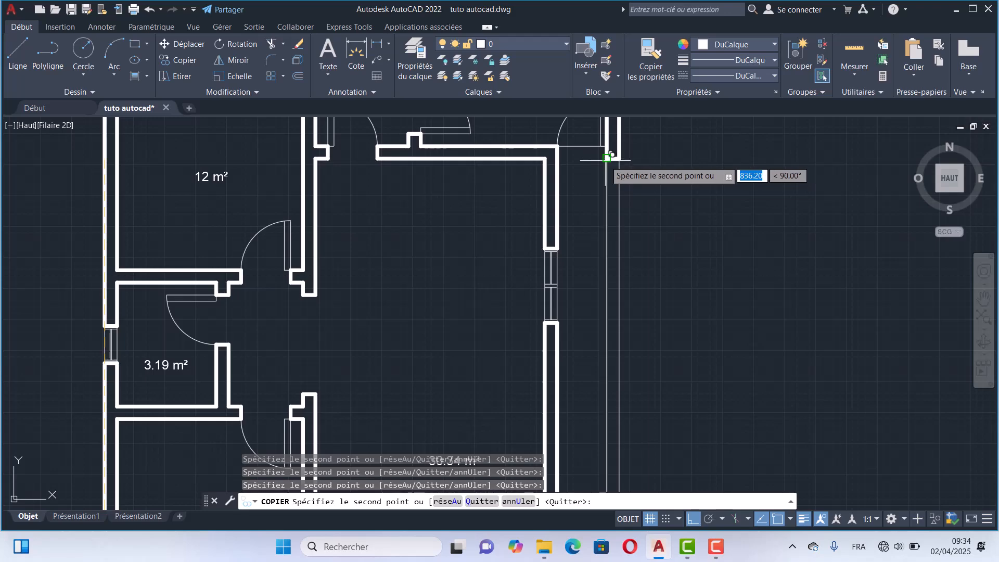
pyautogui.scroll(-4, 578, 181)
pyautogui.scroll(-5, 532, 208)
pyautogui.press('Escape')
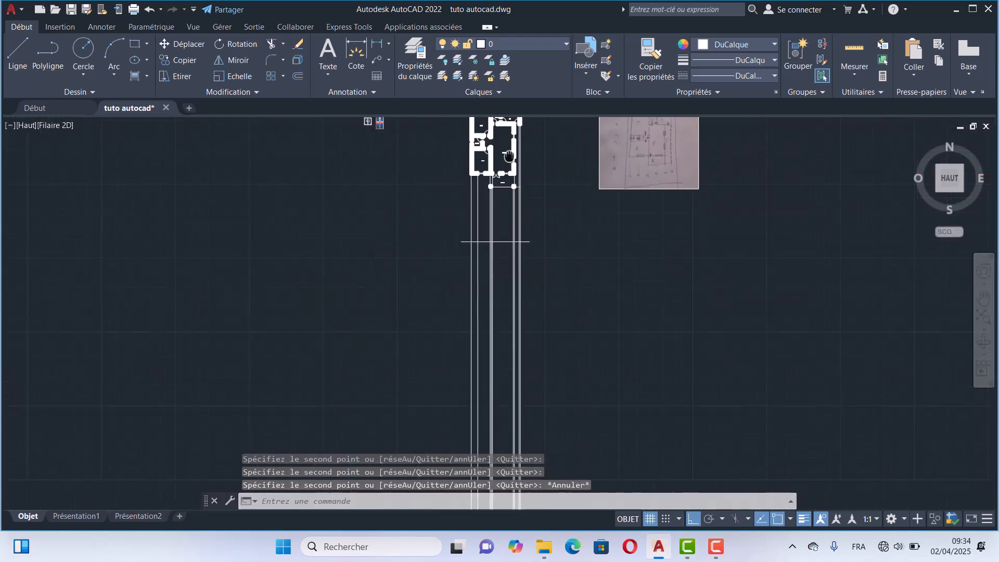
pyautogui.scroll(4, 515, 157)
pyautogui.scroll(2, 563, 269)
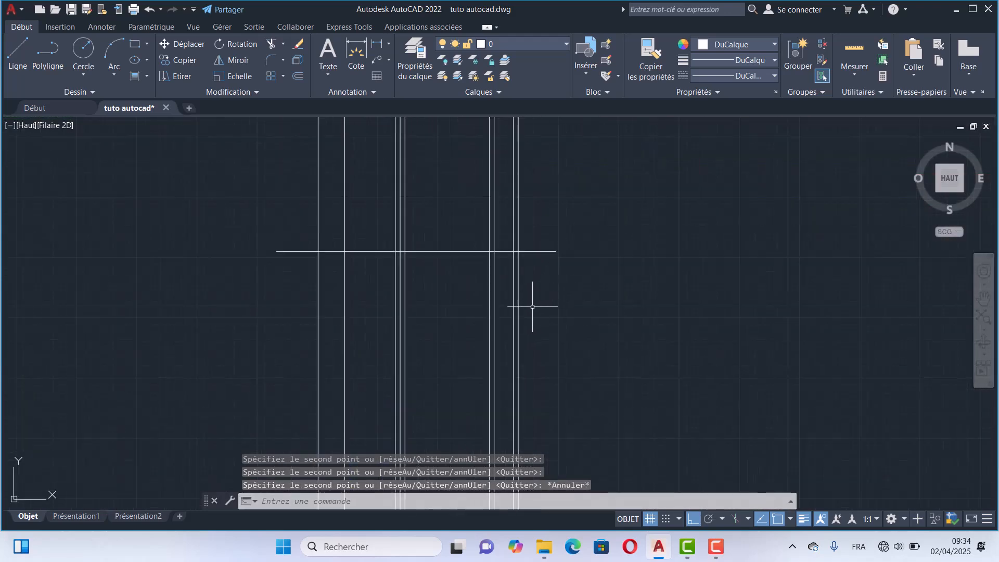
pyautogui.scroll(-4, 513, 283)
pyautogui.scroll(2, 494, 172)
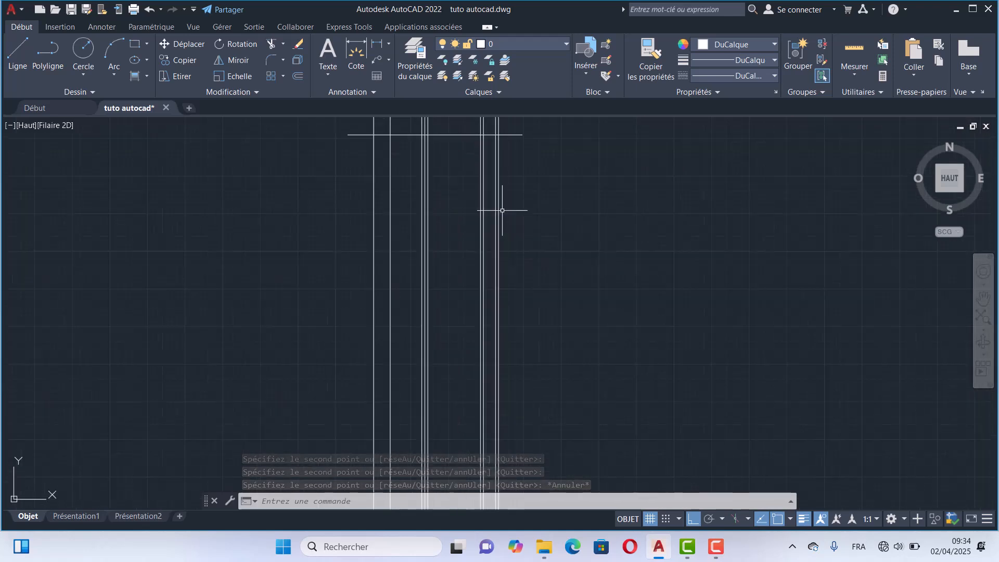
# - Examine how the vertical rays run from the plan's front wall, door and porch posts down to the horizontal line
pyautogui.moveTo(487, 224); pyautogui.dragTo(475, 384, button='middle')
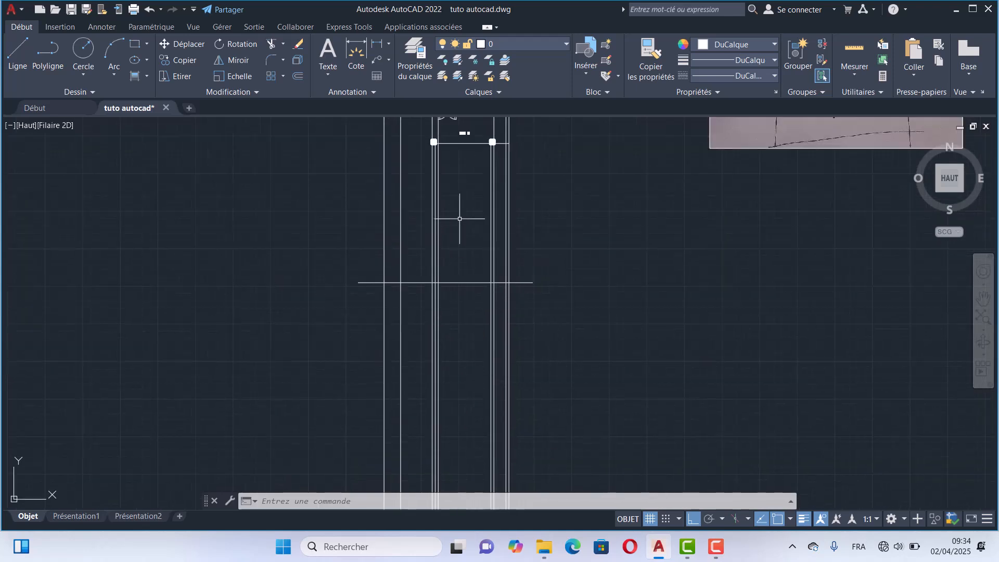
pyautogui.scroll(4, 460, 267)
pyautogui.moveTo(460, 245); pyautogui.dragTo(460, 353, button='middle')
pyautogui.scroll(-4, 455, 362)
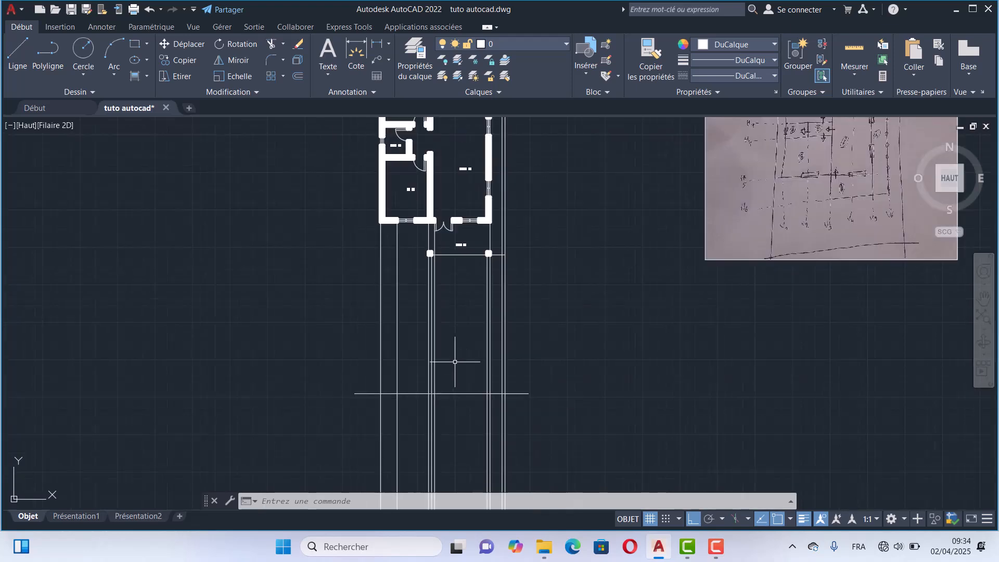
pyautogui.scroll(8, 439, 244)
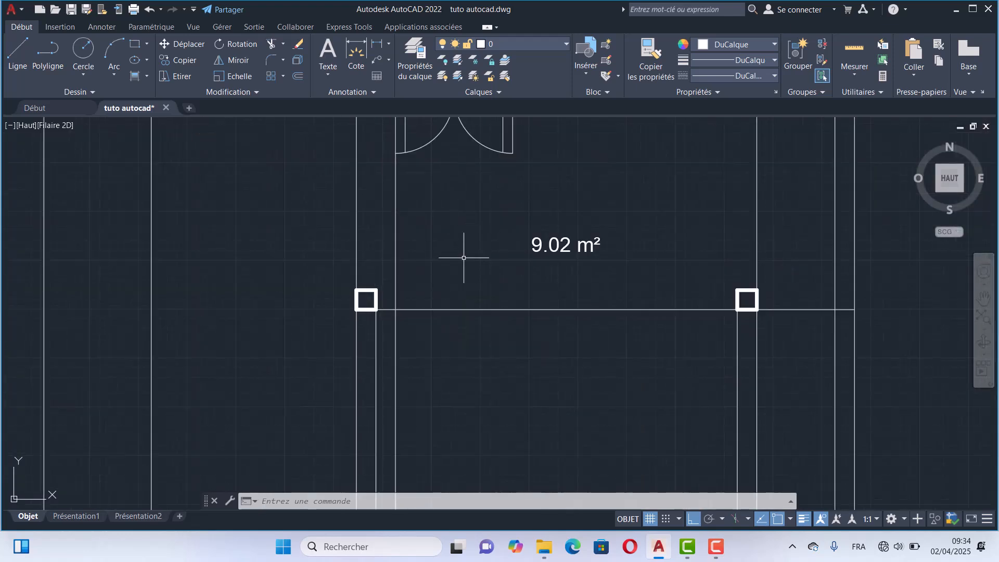
pyautogui.scroll(-2, 464, 257)
pyautogui.moveTo(446, 232); pyautogui.dragTo(419, 167, button='middle')
pyautogui.scroll(-5, 450, 201)
pyautogui.scroll(3, 446, 183)
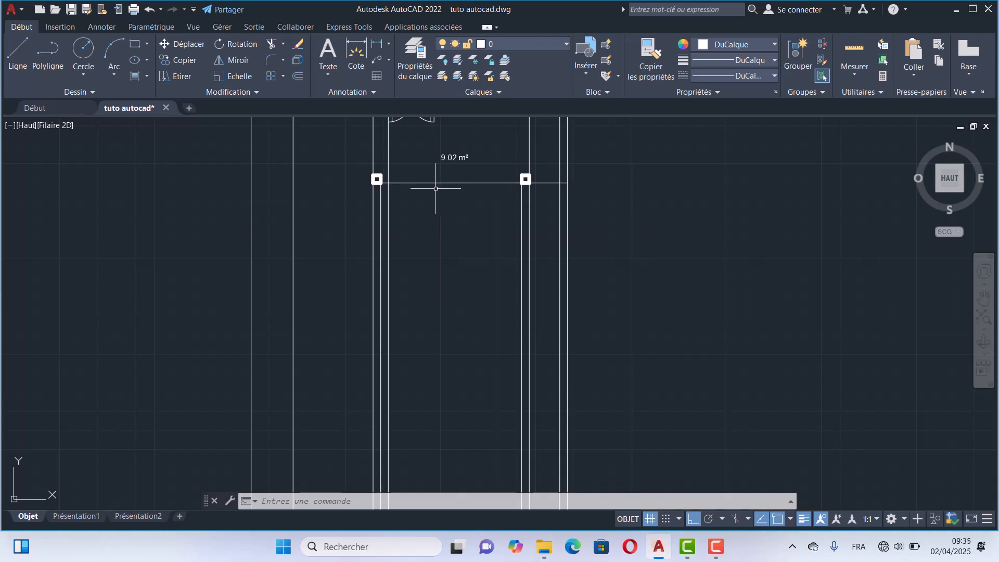
pyautogui.moveTo(436, 188)
pyautogui.mouseDown(button='middle')
pyautogui.moveTo(446, 125)
pyautogui.moveTo(432, 252)
pyautogui.moveTo(425, 216)
pyautogui.mouseUp(button='middle')
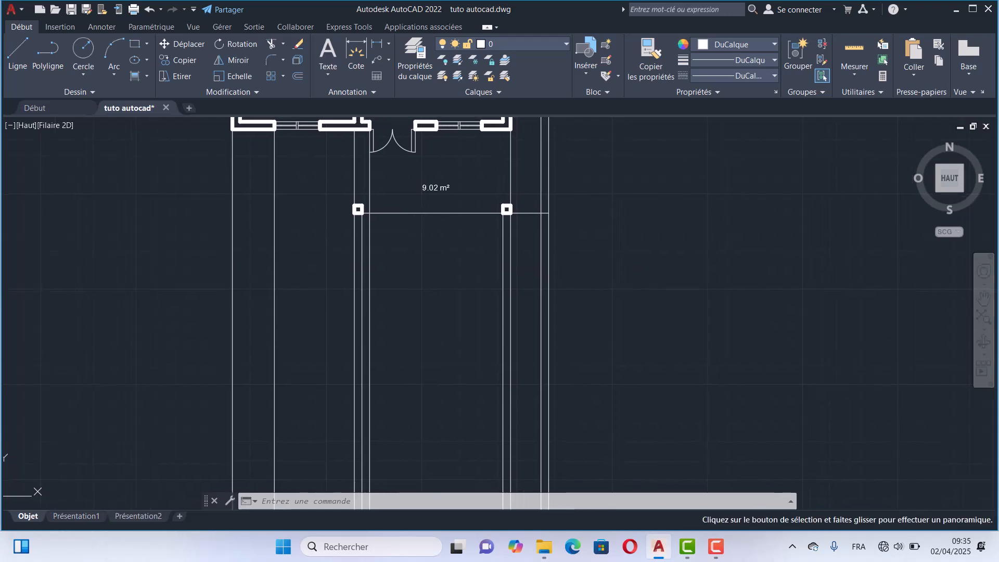
pyautogui.scroll(-3, 416, 224)
pyautogui.scroll(3, 423, 229)
pyautogui.scroll(2, 389, 184)
pyautogui.moveTo(388, 184); pyautogui.dragTo(466, 350, button='middle')
# - Offset the horizontal ground line upward by 45
pyautogui.click(298, 76)
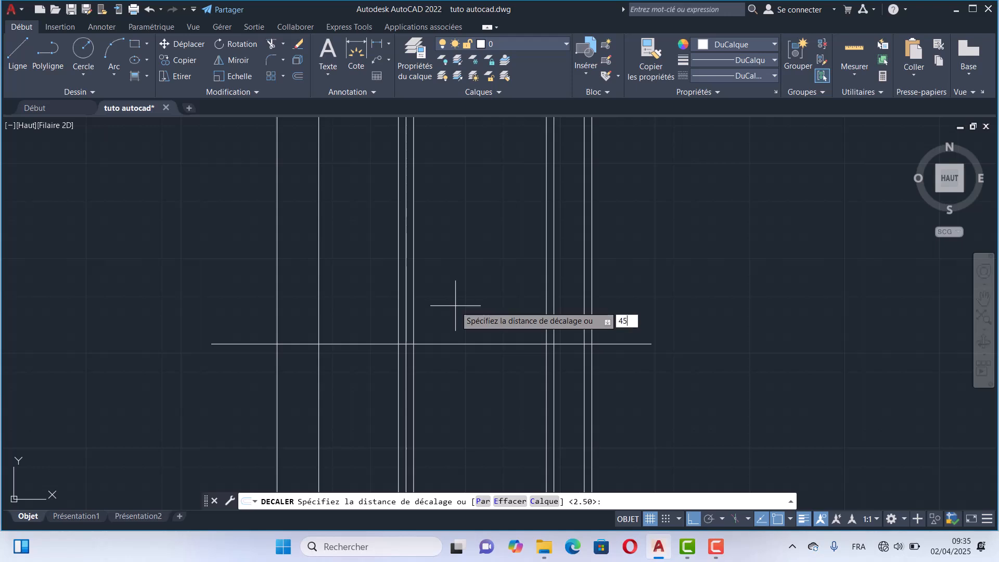
pyautogui.write('45')
pyautogui.press('Return')
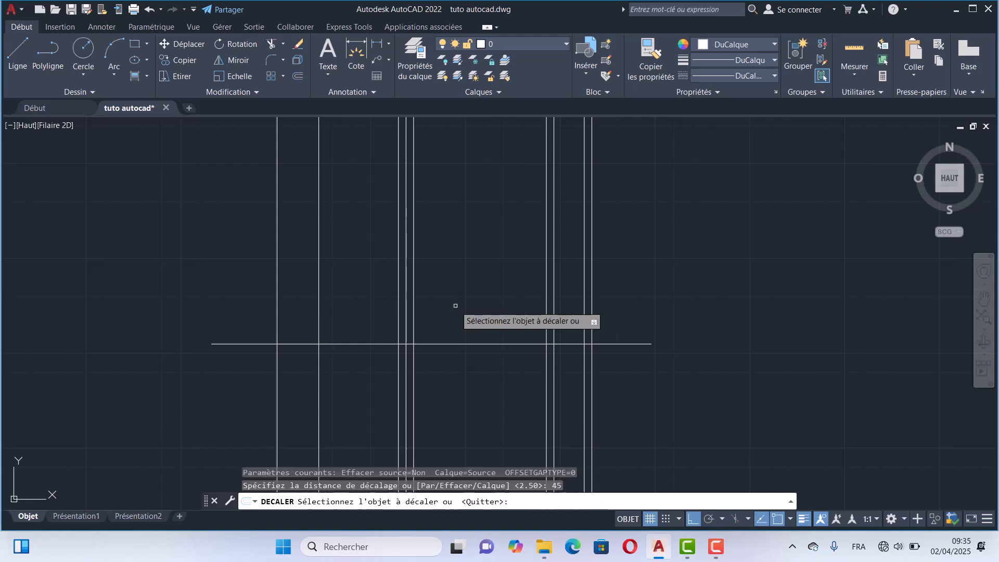
pyautogui.click(459, 343)
pyautogui.click(458, 329)
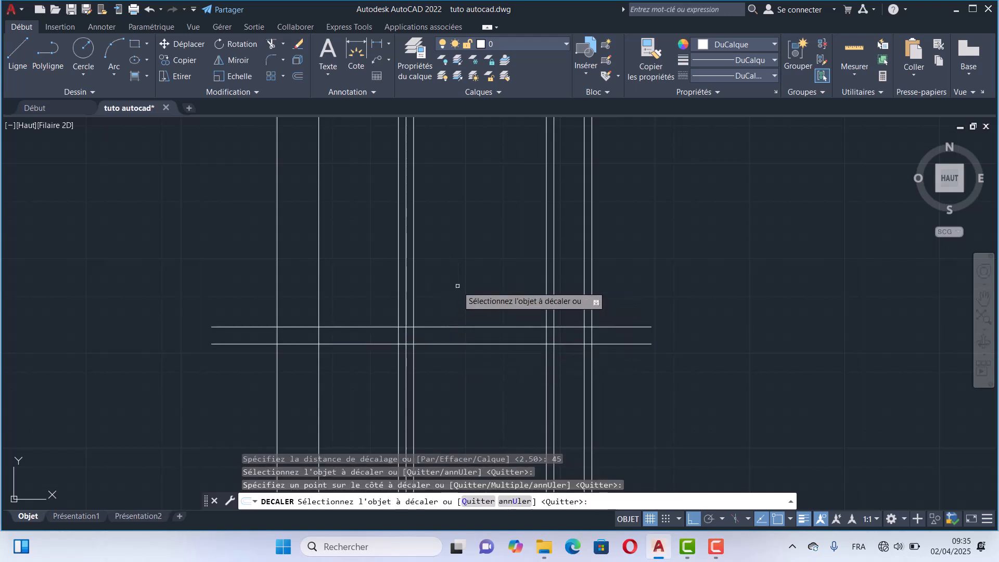
pyautogui.moveTo(459, 280); pyautogui.dragTo(446, 279, button='middle')
pyautogui.press('Escape')
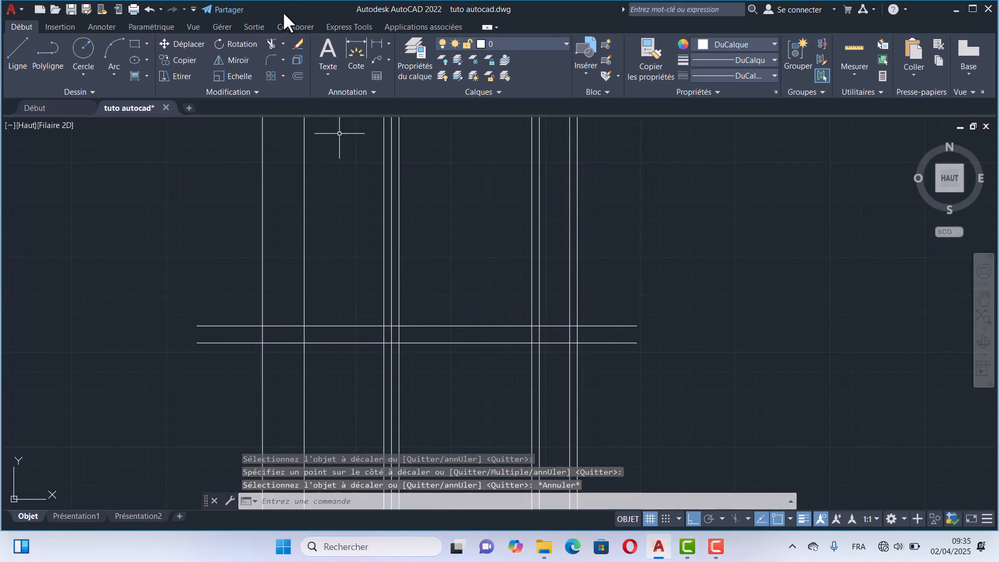
# - Trim both overhanging ends of the upper horizontal line back to the outermost left and right rays
pyautogui.click(271, 42)
pyautogui.click(604, 326)
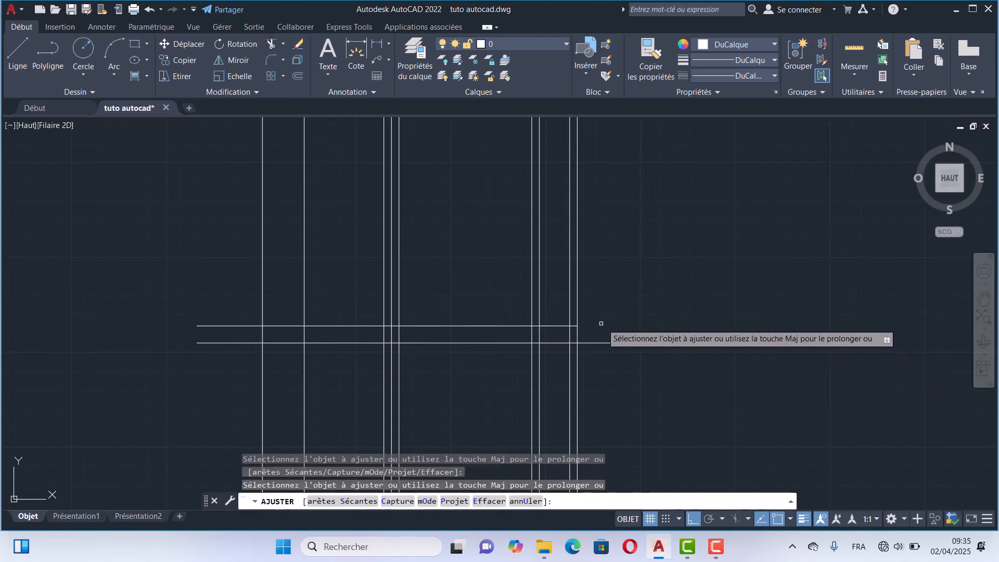
pyautogui.click(252, 326)
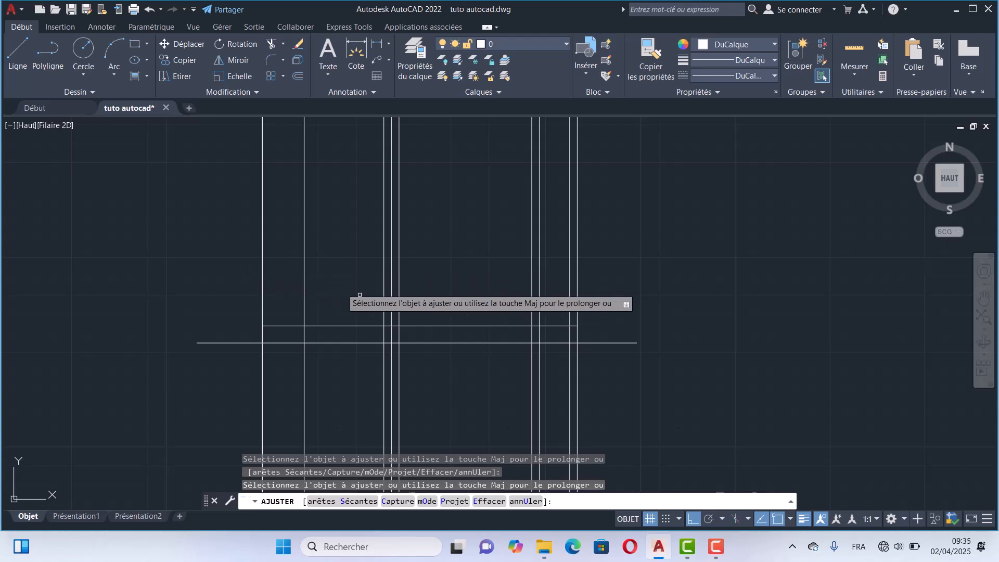
pyautogui.press('Escape')
# - Offset the trimmed horizontal line upward by 100 to form the window sill line
pyautogui.moveTo(456, 267); pyautogui.dragTo(455, 389, button='middle')
pyautogui.scroll(-3, 455, 388)
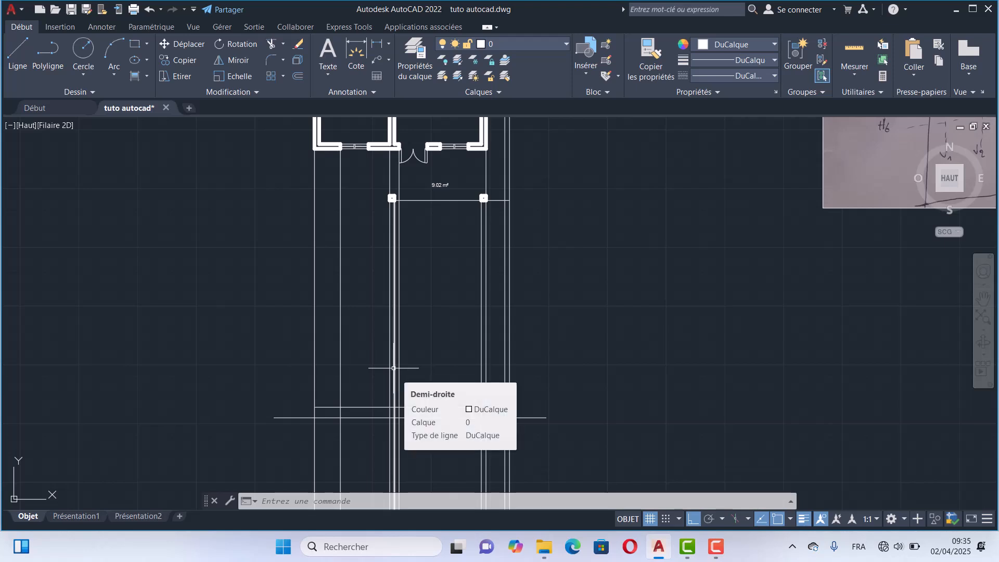
pyautogui.scroll(4, 388, 421)
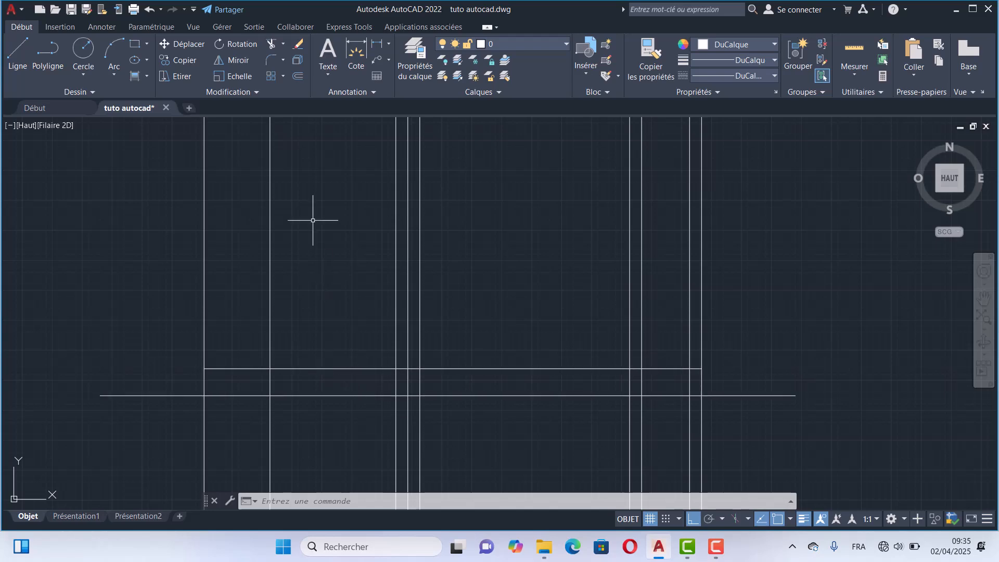
pyautogui.click(297, 76)
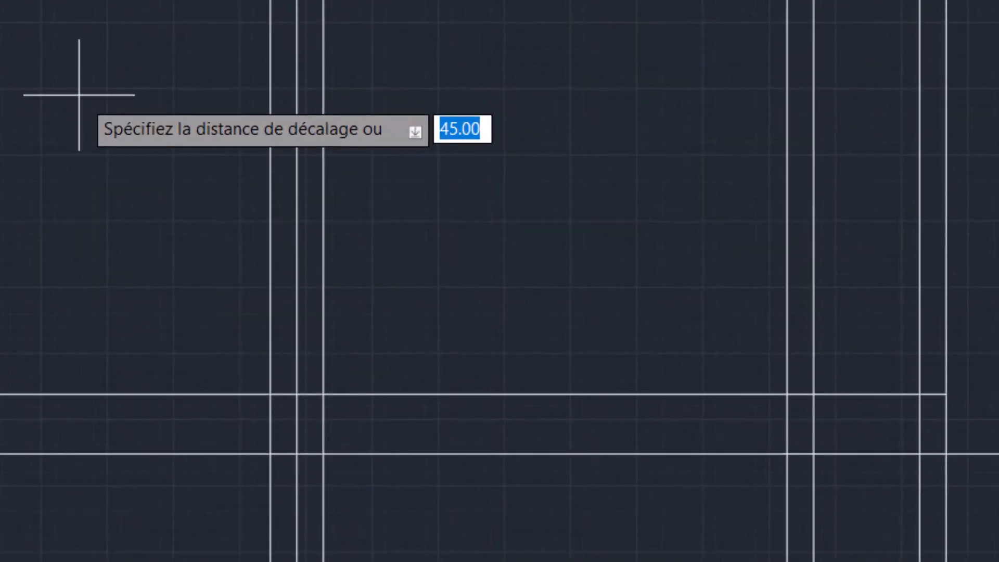
pyautogui.write('100')
pyautogui.press('Return')
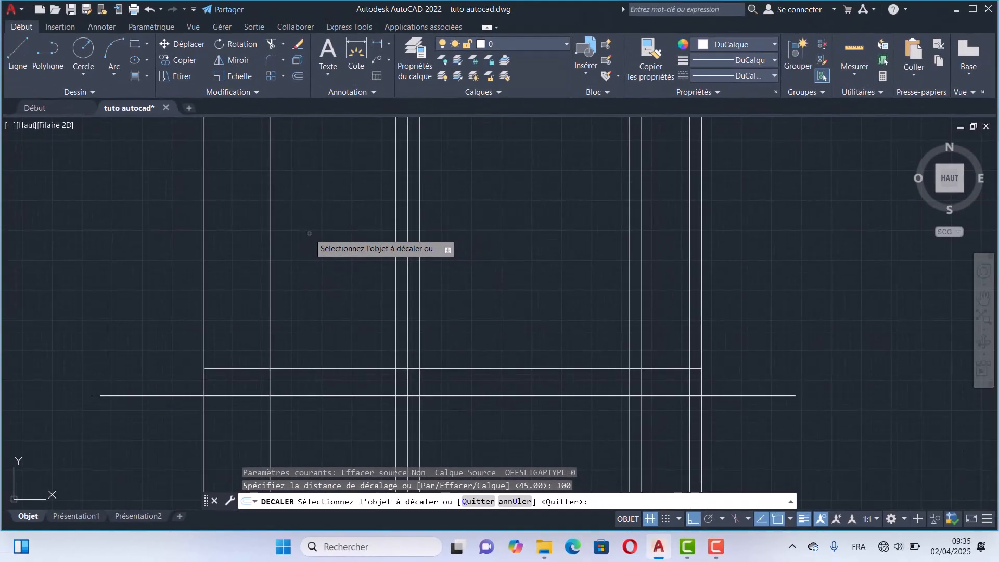
pyautogui.click(337, 367)
pyautogui.click(335, 263)
pyautogui.scroll(-3, 333, 261)
pyautogui.scroll(3, 330, 257)
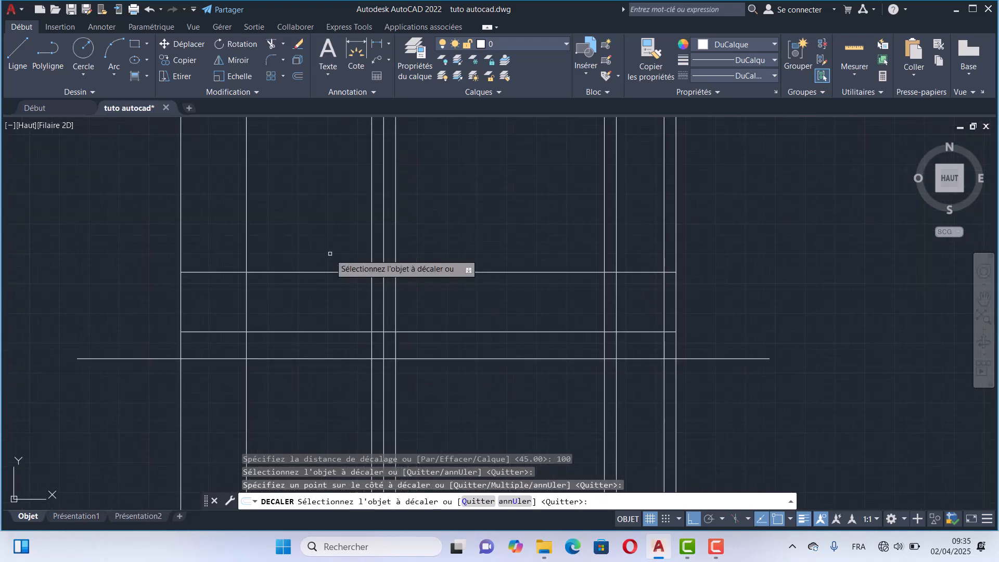
pyautogui.scroll(-2, 331, 265)
pyautogui.press('Escape')
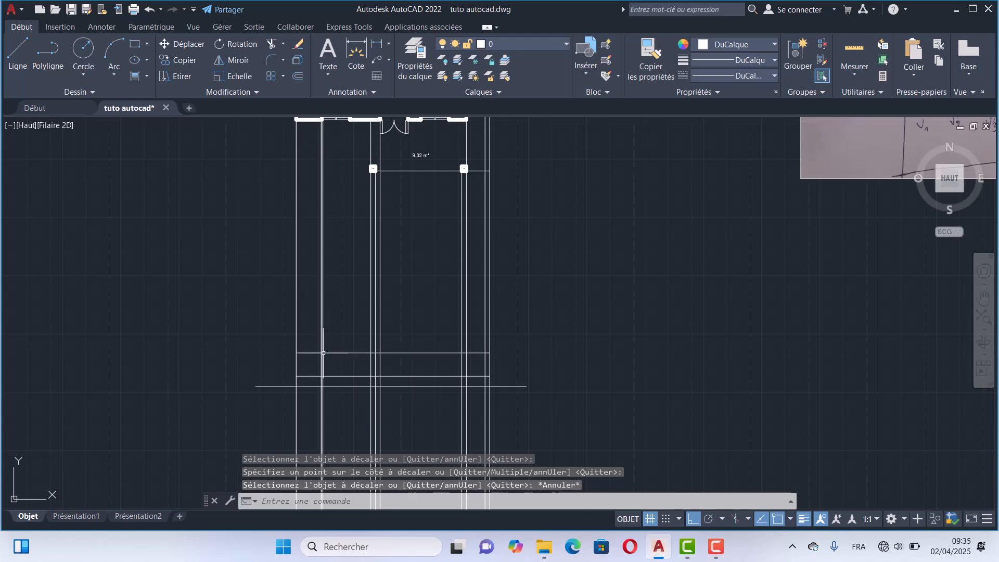
# - Move the double window elevation by its lower left corner to where the front left window's ray crosses the sill line
pyautogui.scroll(-4, 323, 352)
pyautogui.scroll(4, 329, 345)
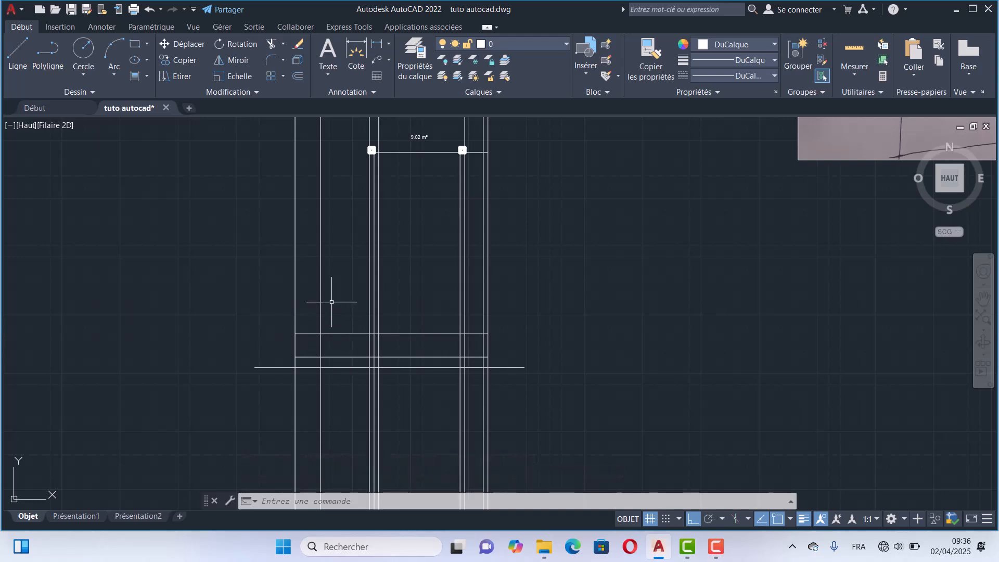
pyautogui.scroll(-5, 332, 302)
pyautogui.scroll(6, 373, 225)
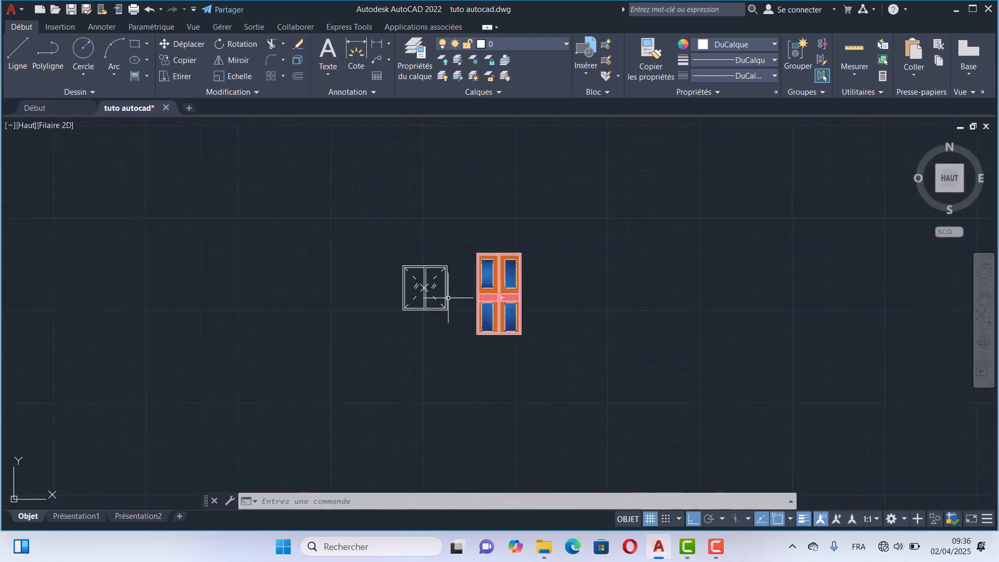
pyautogui.scroll(2, 449, 298)
pyautogui.click(458, 255)
pyautogui.click(431, 297)
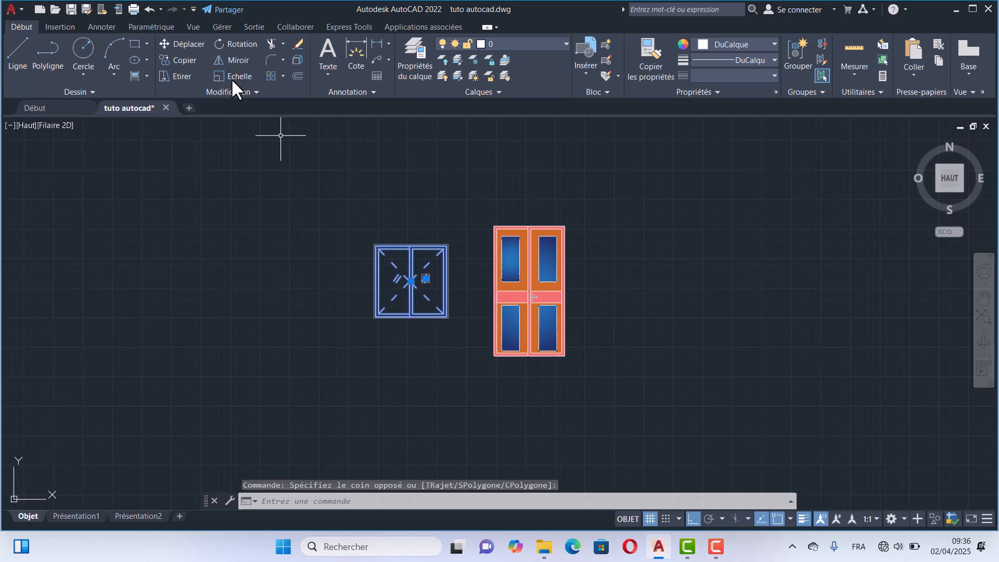
pyautogui.click(186, 44)
pyautogui.scroll(4, 369, 351)
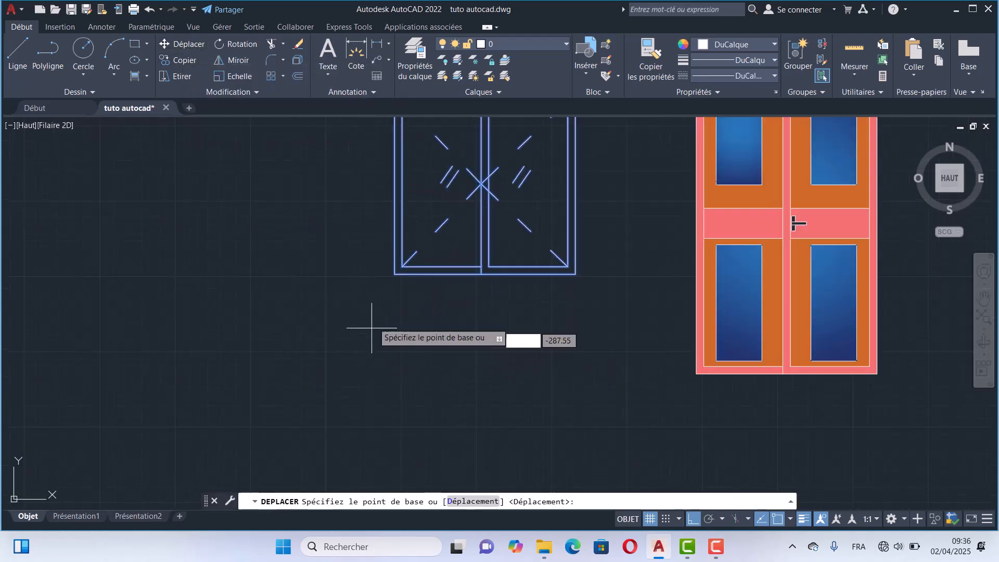
pyautogui.click(395, 275)
pyautogui.scroll(-5, 379, 279)
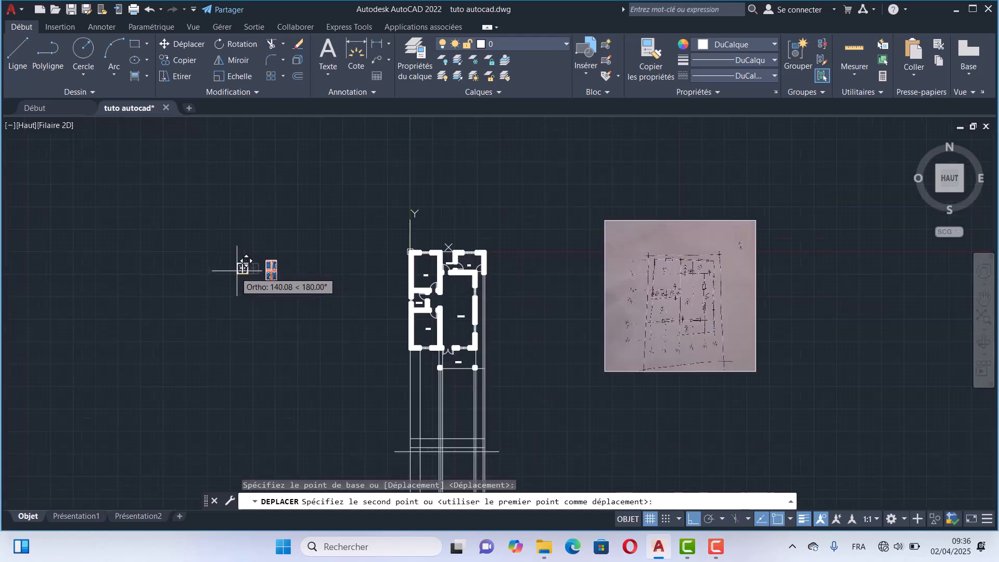
pyautogui.scroll(6, 417, 404)
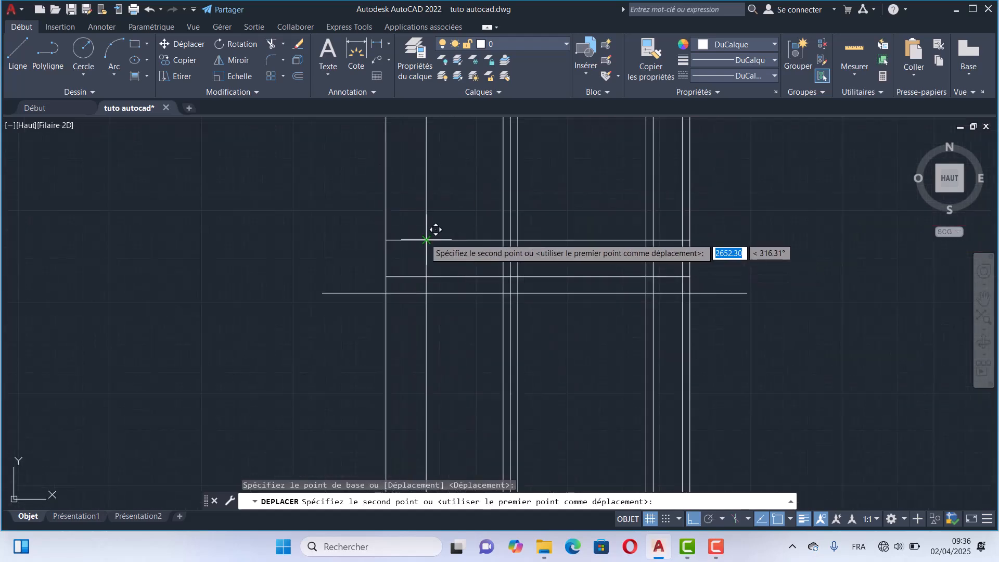
pyautogui.click(436, 229)
# - Check the placed window's fit against its left-edge ray, the sill line and the window in the plan
pyautogui.scroll(-5, 444, 194)
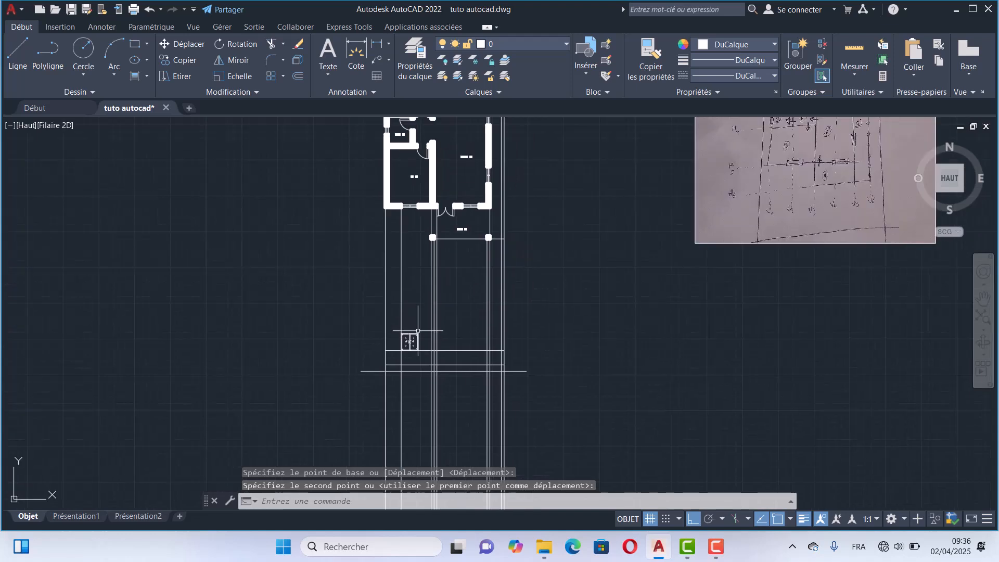
pyautogui.scroll(7, 408, 366)
pyautogui.scroll(5, 433, 239)
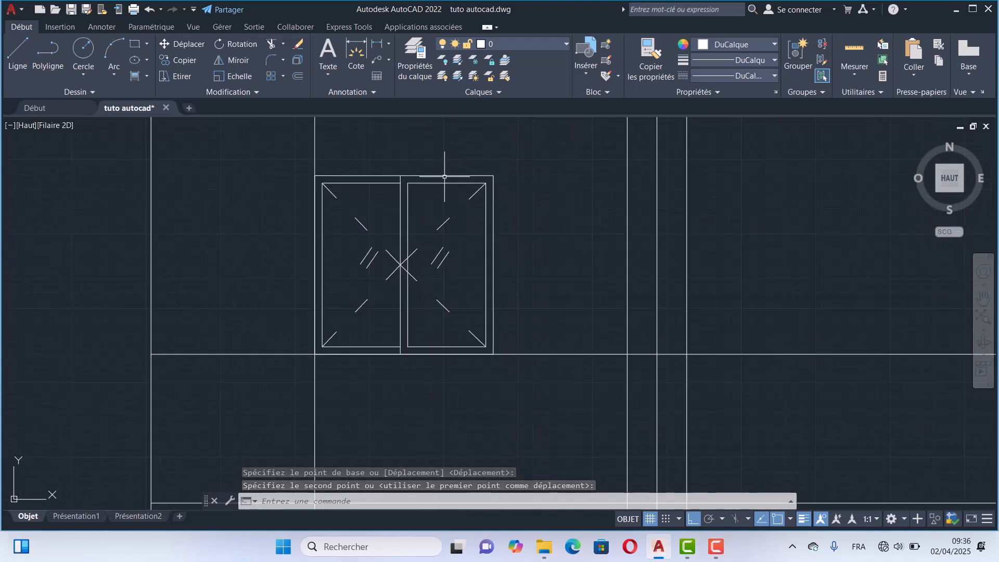
pyautogui.scroll(-3, 406, 225)
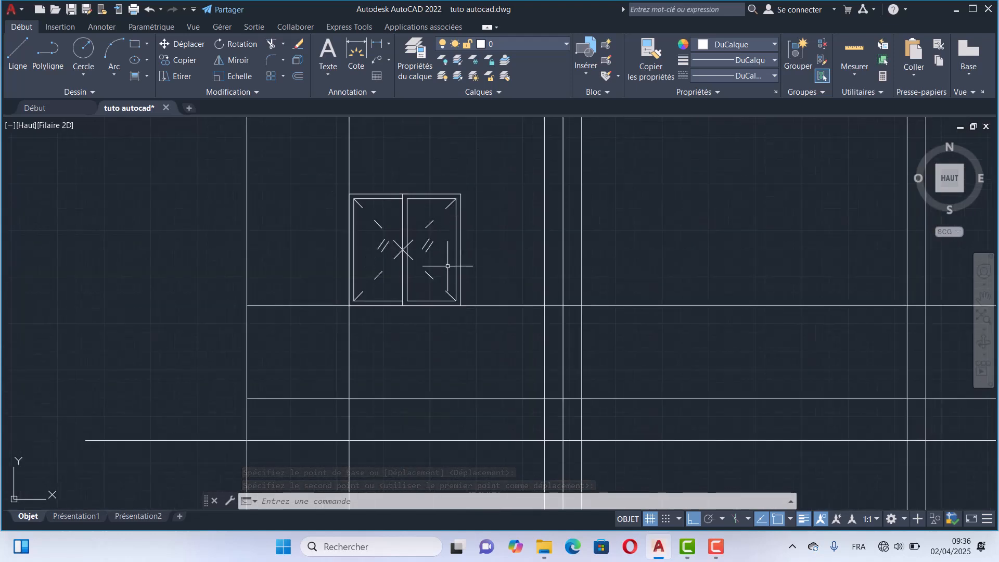
pyautogui.scroll(-4, 448, 266)
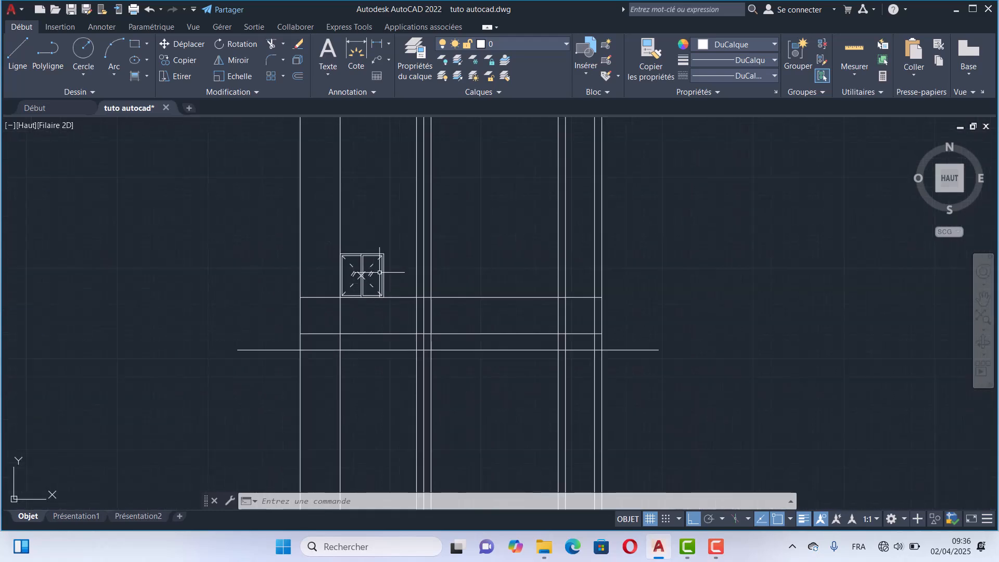
pyautogui.scroll(-6, 383, 250)
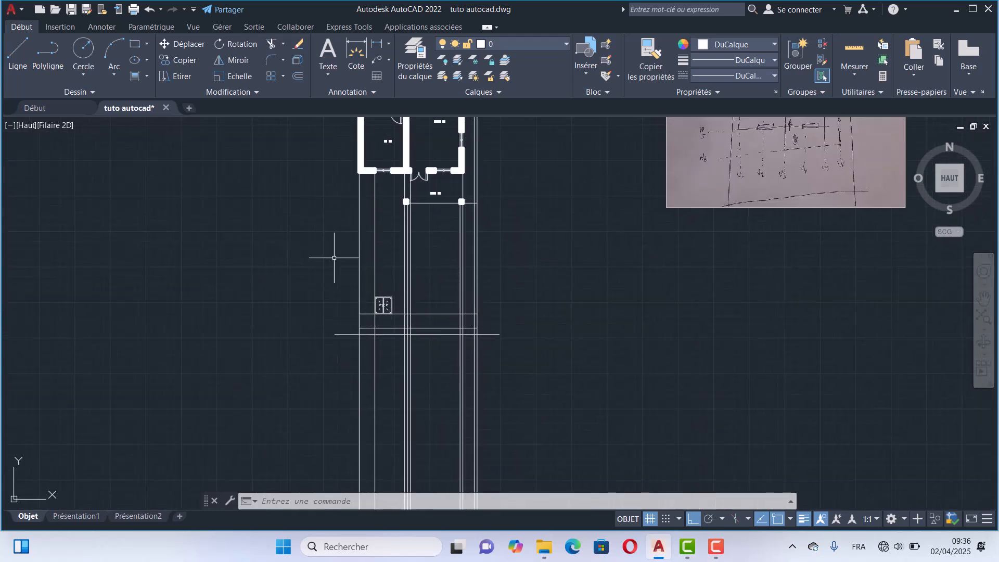
pyautogui.scroll(2, 485, 348)
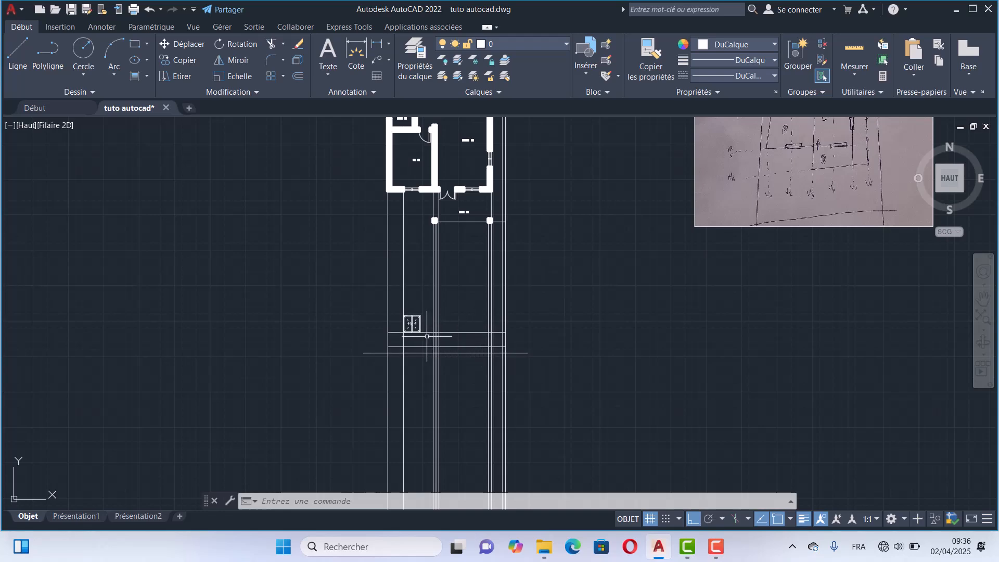
pyautogui.scroll(6, 427, 336)
# - Move the double door elevation by its lower left corner to where the door's left-edge ray crosses the floor line
pyautogui.scroll(-10, 471, 381)
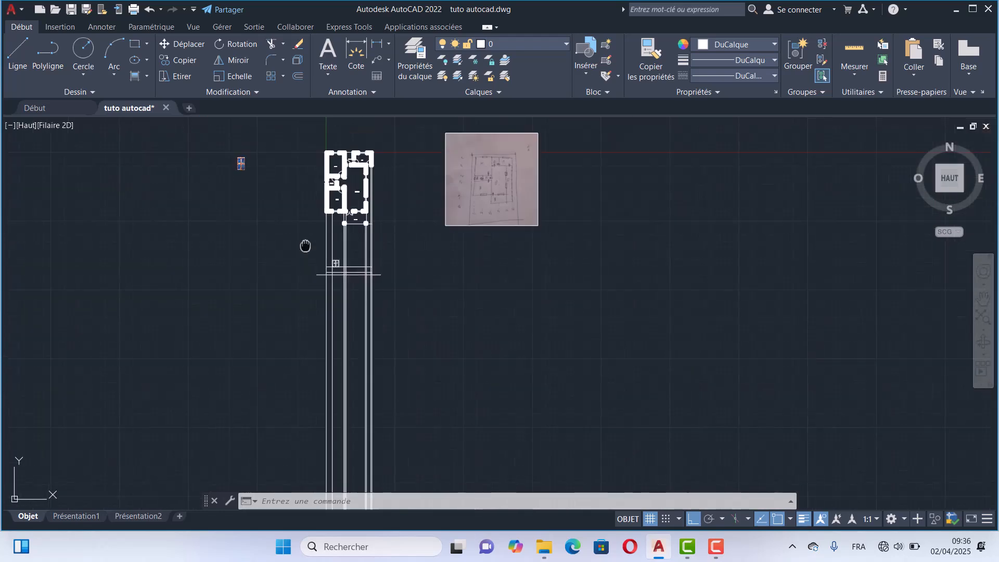
pyautogui.click(297, 172)
pyautogui.click(251, 229)
pyautogui.scroll(2, 245, 123)
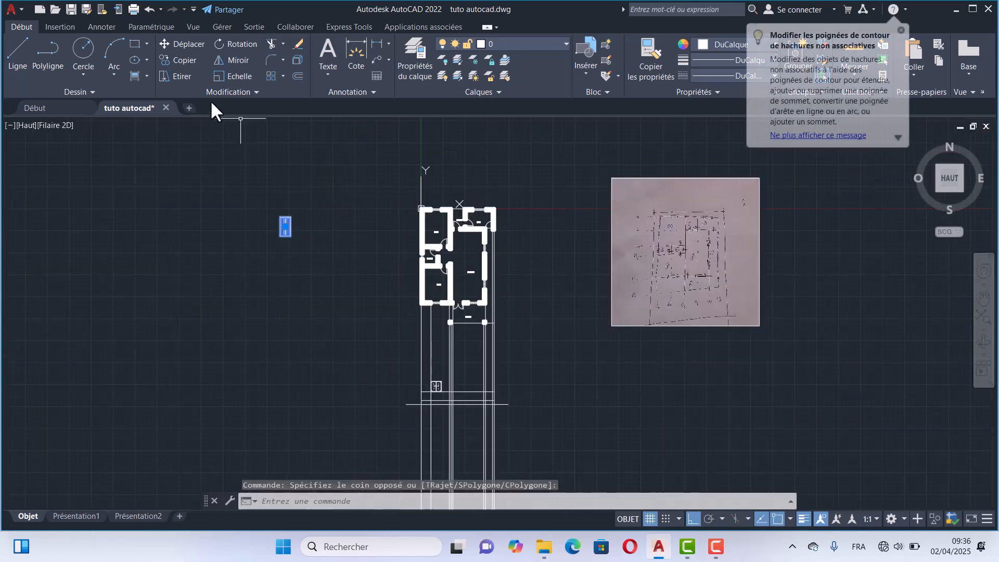
pyautogui.click(182, 44)
pyautogui.scroll(5, 268, 234)
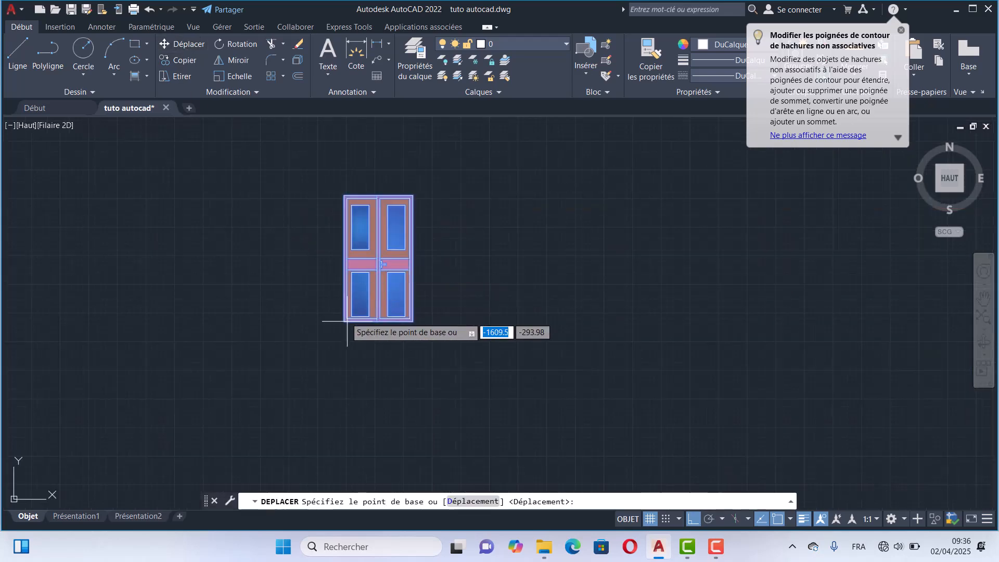
pyautogui.scroll(2, 337, 324)
pyautogui.click(352, 316)
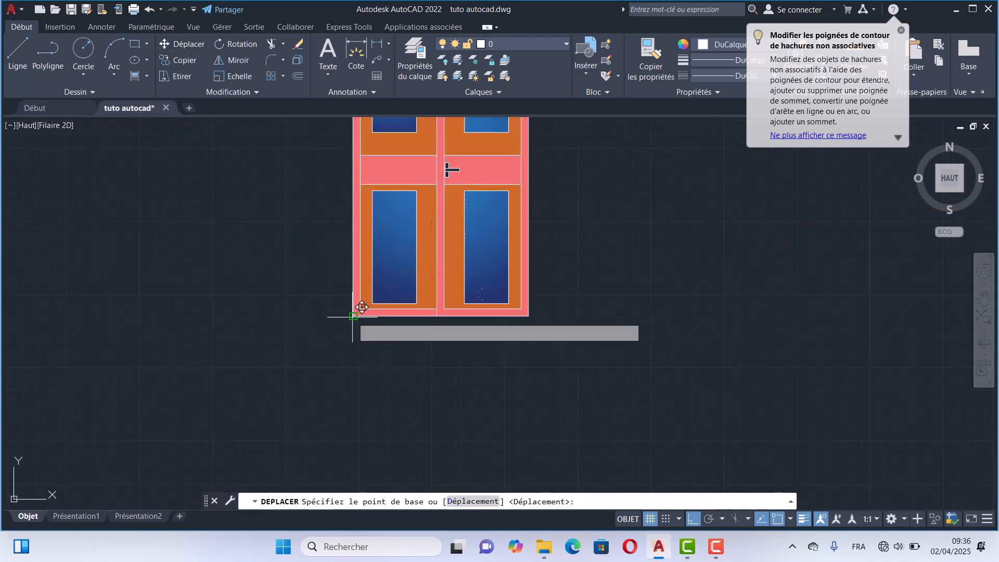
pyautogui.scroll(-15, 306, 232)
pyautogui.scroll(6, 327, 264)
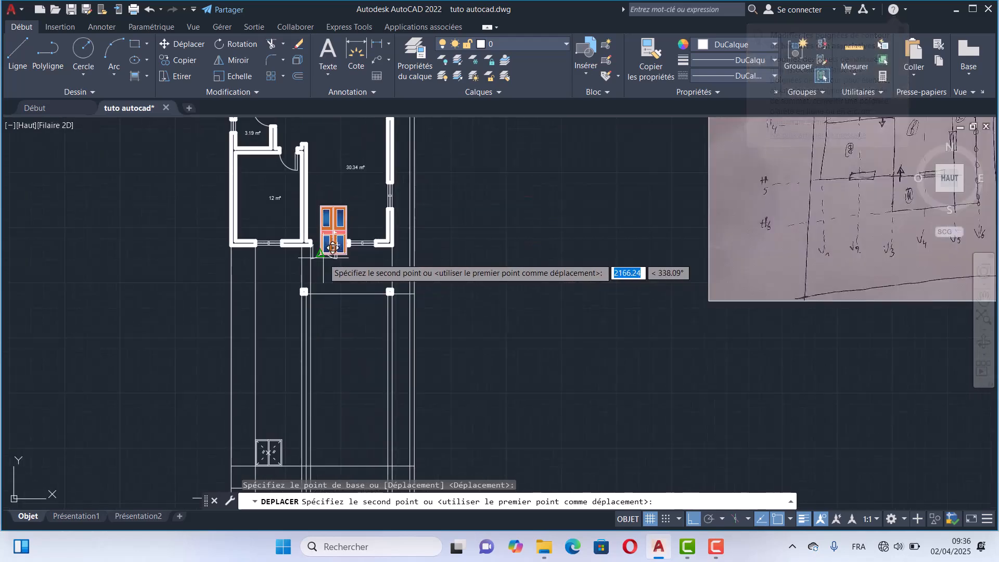
pyautogui.scroll(2, 296, 408)
pyautogui.scroll(4, 370, 327)
pyautogui.moveTo(384, 386); pyautogui.dragTo(424, 272, button='middle')
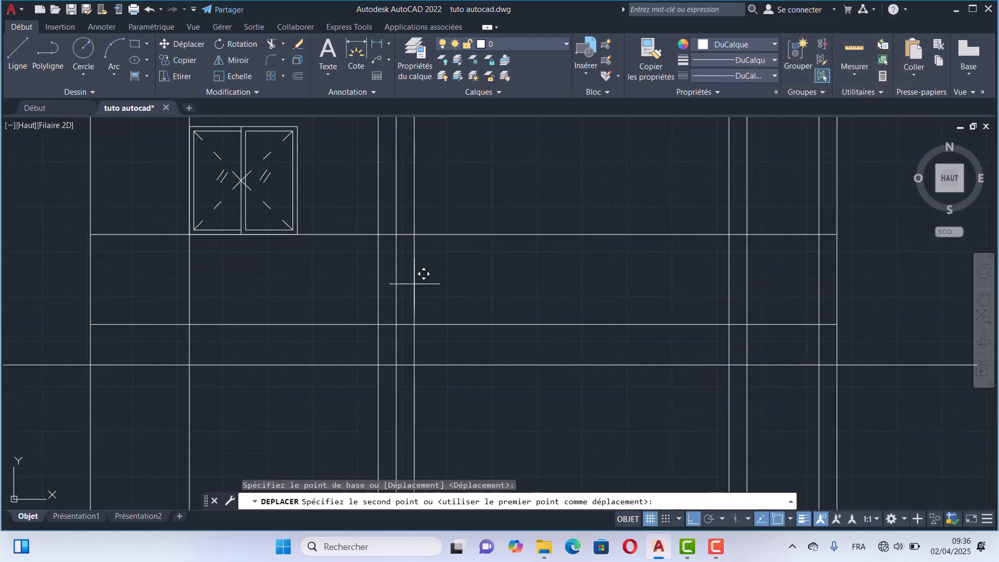
pyautogui.click(423, 314)
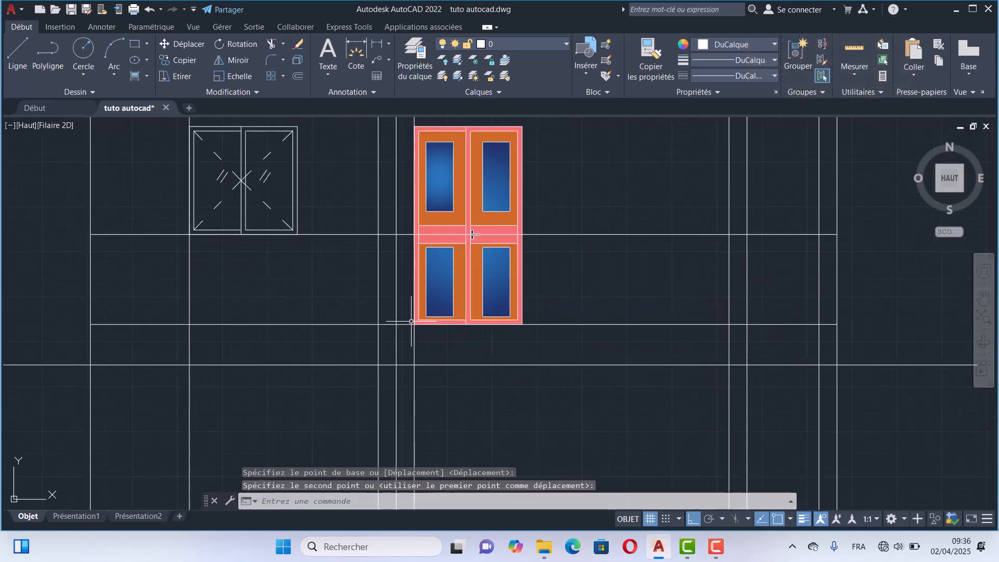
pyautogui.scroll(-4, 440, 272)
pyautogui.press('Escape')
# - Delete the window sill line together with the window's and the door's left-edge rays
pyautogui.click(443, 256)
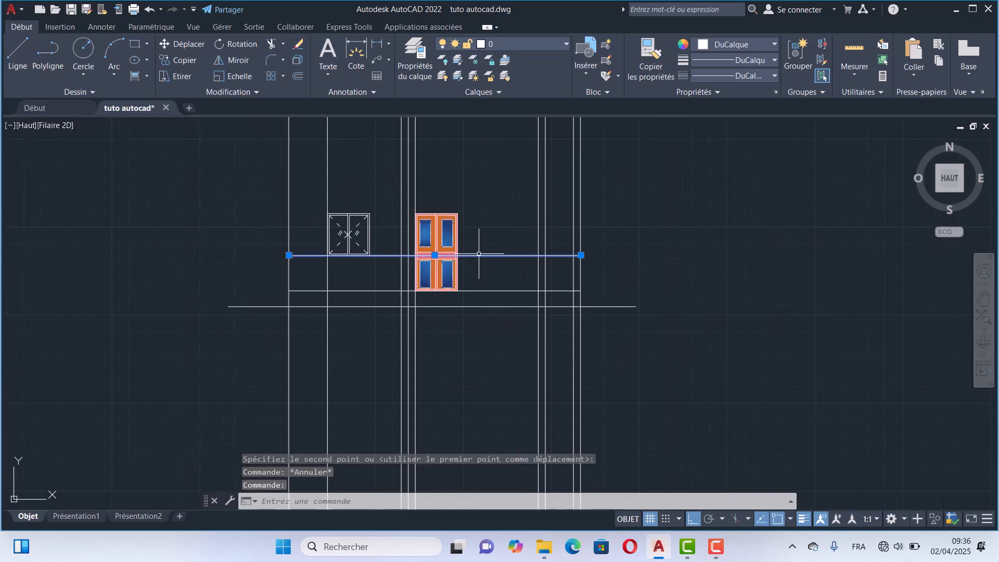
pyautogui.scroll(2, 416, 208)
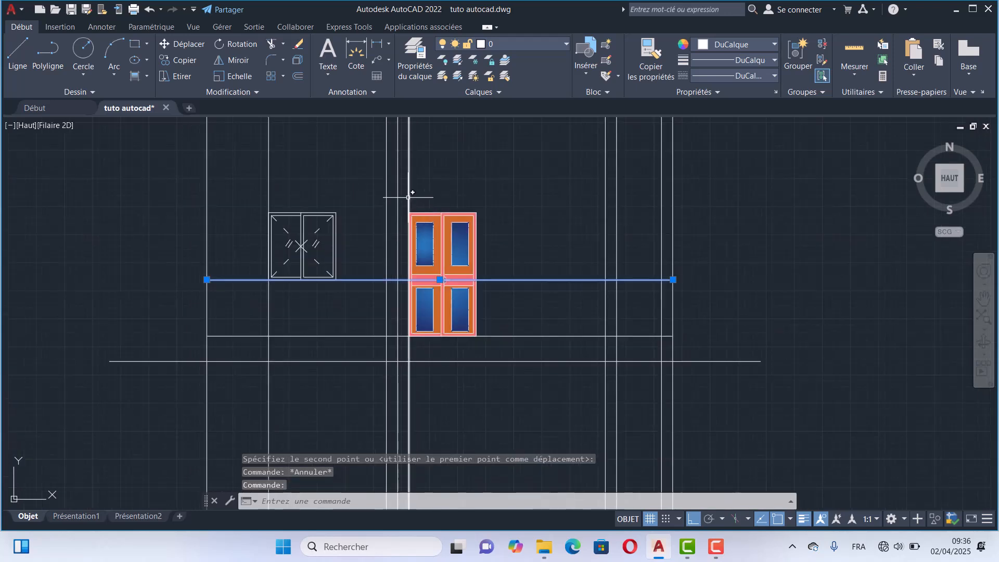
pyautogui.click(409, 198)
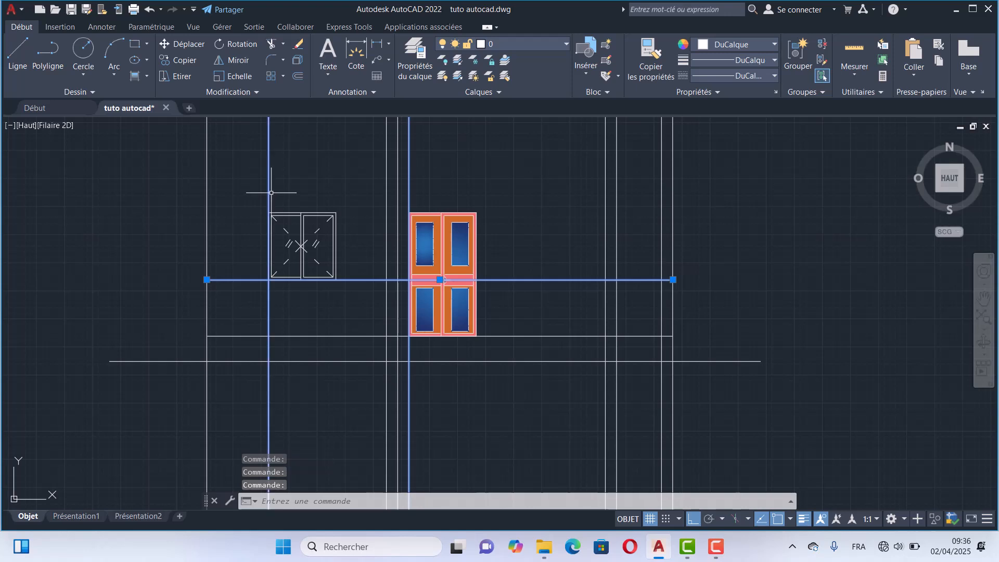
pyautogui.scroll(-2, 281, 190)
pyautogui.press('Delete')
pyautogui.scroll(2, 468, 281)
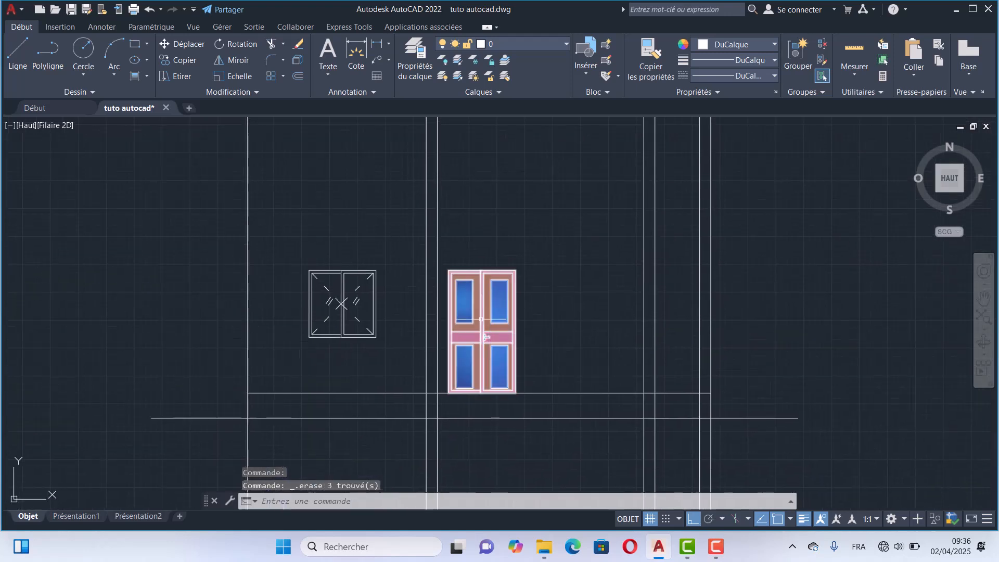
# - Compare the placed window and door elevations with their openings and the porch columns in the plan
pyautogui.scroll(-4, 483, 326)
pyautogui.moveTo(443, 277); pyautogui.dragTo(432, 344, button='middle')
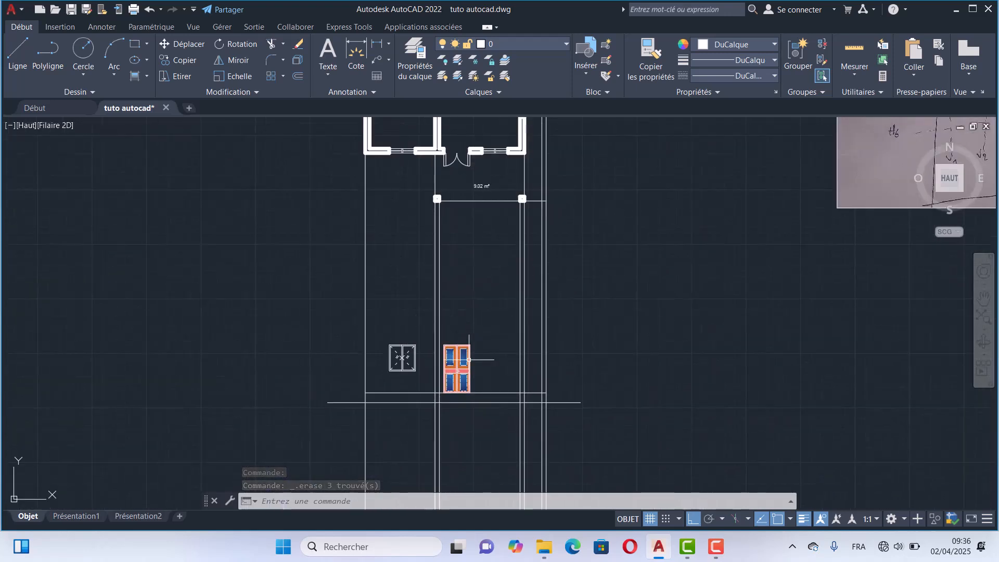
pyautogui.scroll(2, 469, 360)
pyautogui.scroll(2, 488, 339)
pyautogui.scroll(-4, 502, 408)
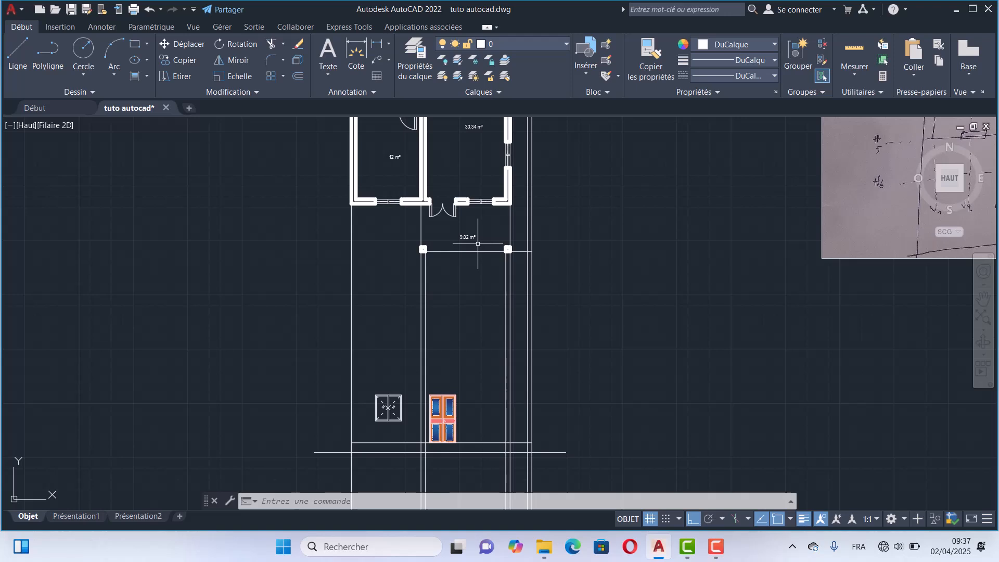
pyautogui.scroll(3, 411, 323)
pyautogui.scroll(-1, 405, 348)
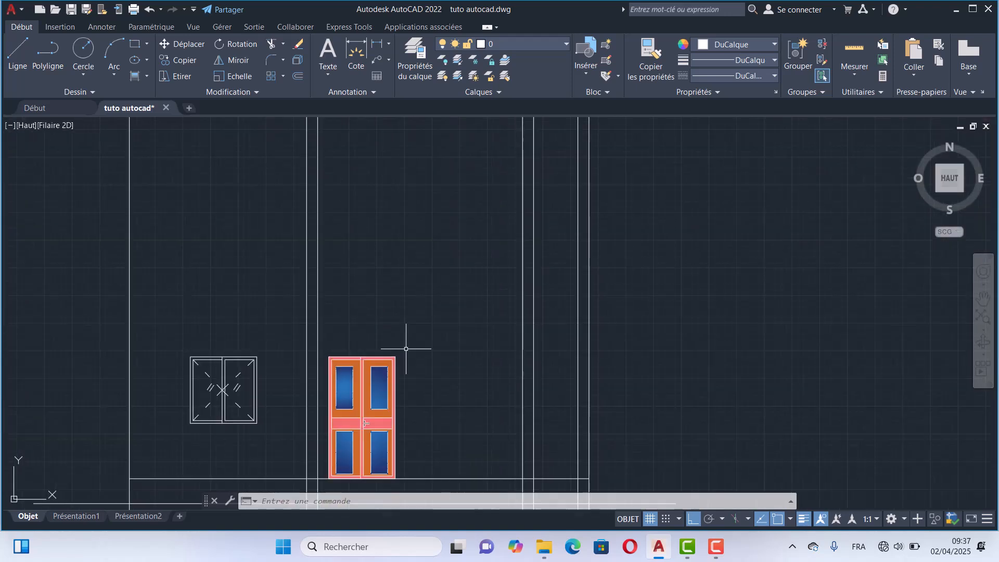
# - Offset the floor line upward by 280 to form the underside of the roof slab
pyautogui.click(298, 76)
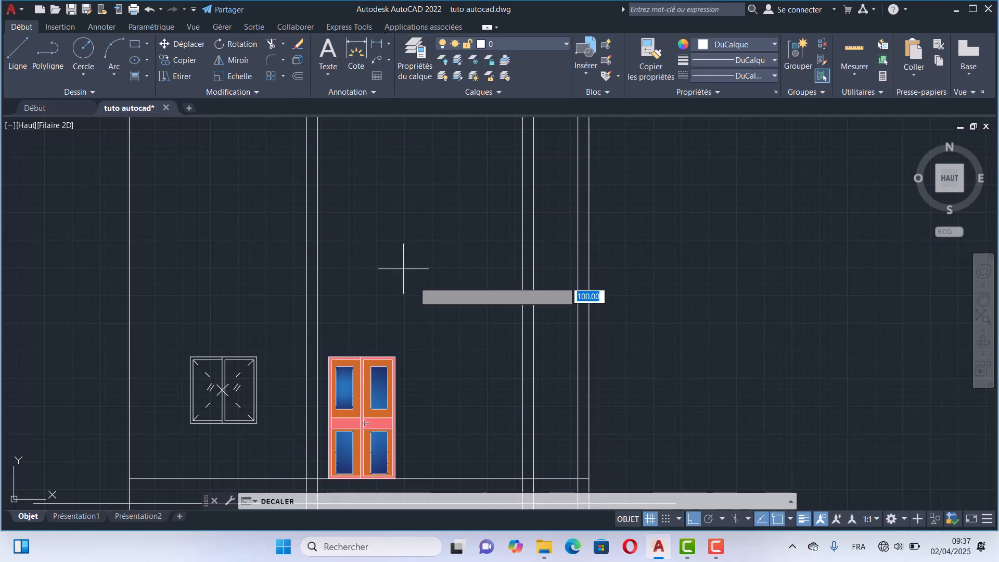
pyautogui.scroll(-3, 357, 274)
pyautogui.scroll(2, 401, 279)
pyautogui.moveTo(401, 278); pyautogui.dragTo(415, 341, button='middle')
pyautogui.scroll(2, 414, 322)
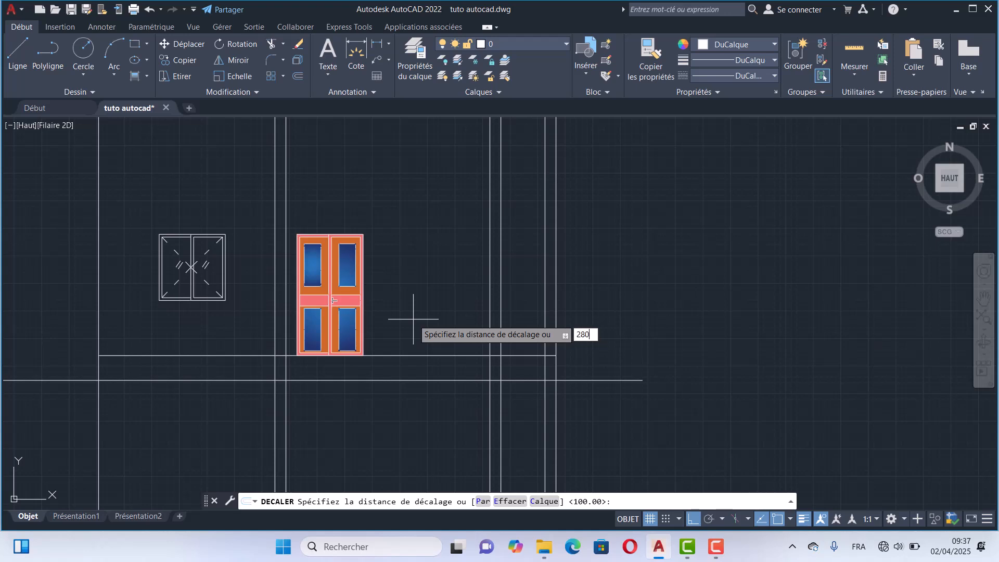
pyautogui.press('Return')
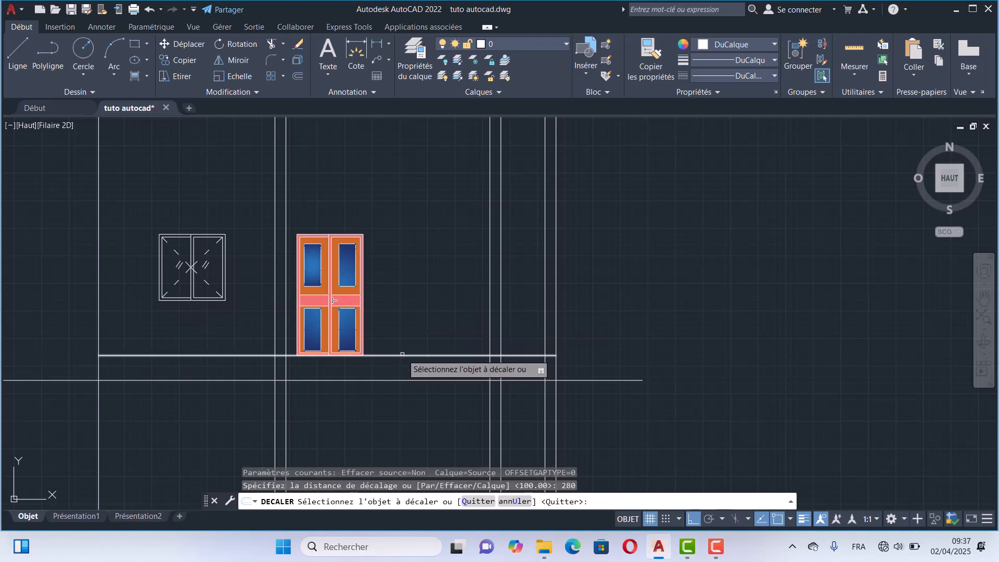
pyautogui.click(404, 355)
pyautogui.click(371, 170)
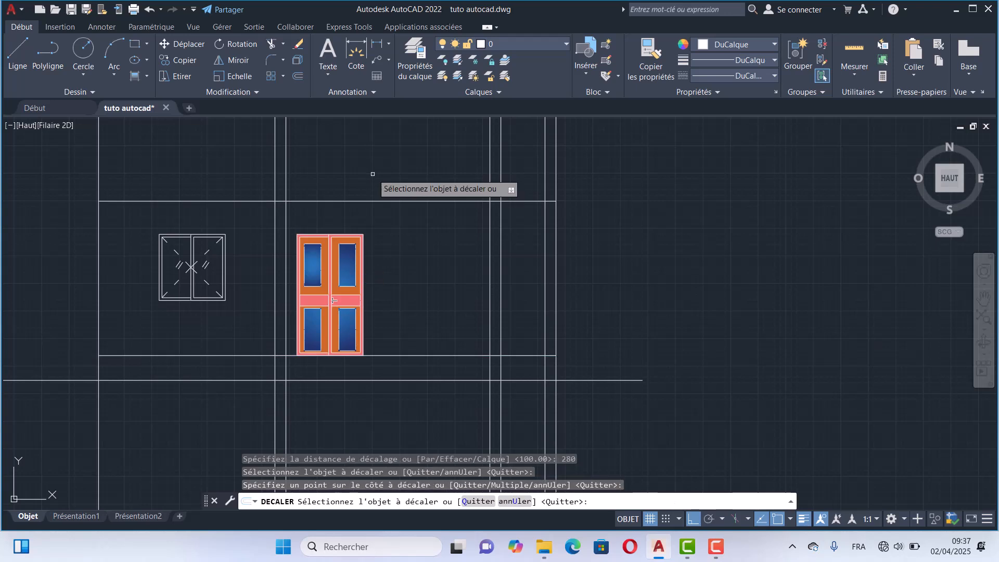
pyautogui.moveTo(373, 175); pyautogui.dragTo(432, 266, button='middle')
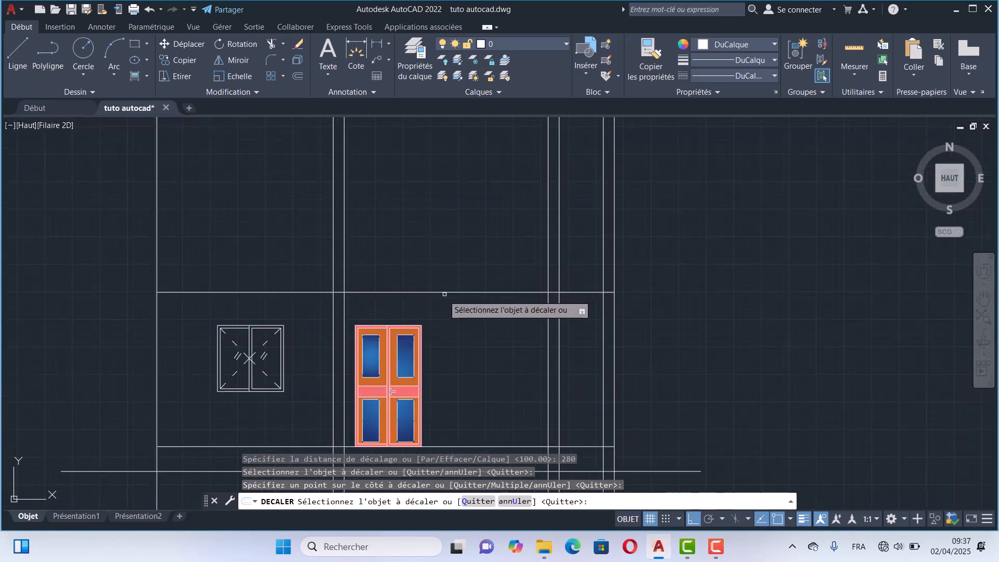
pyautogui.press('Escape')
# - Offset the slab underside line upward by 20 to form the top of the roof slab
pyautogui.click(297, 76)
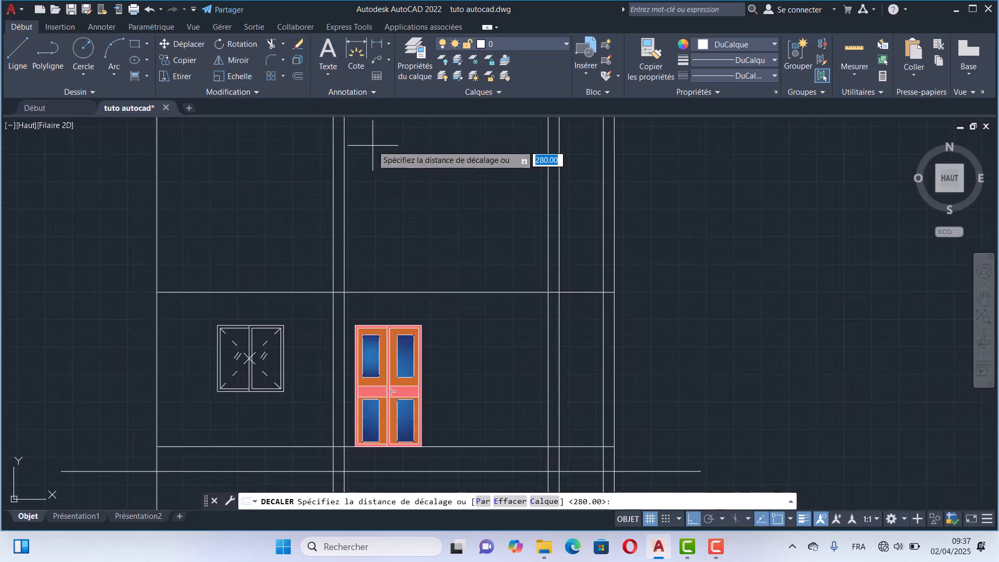
pyautogui.press('Return')
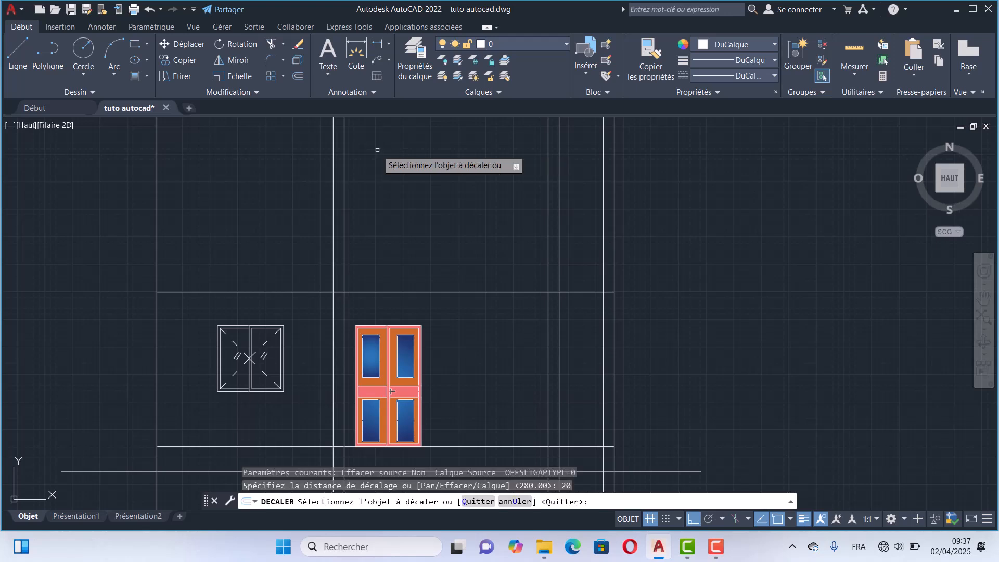
pyautogui.click(407, 292)
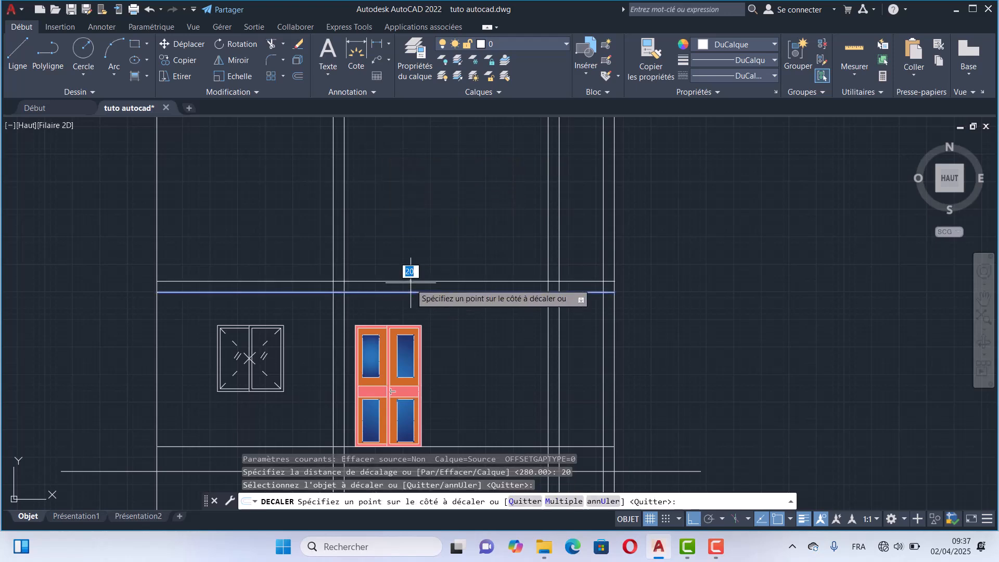
pyautogui.click(408, 273)
# - Offset the left-edge ray of the left porch column by 50 to the left for the slab's overhang
pyautogui.moveTo(394, 271); pyautogui.dragTo(374, 262, button='middle')
pyautogui.scroll(2, 372, 382)
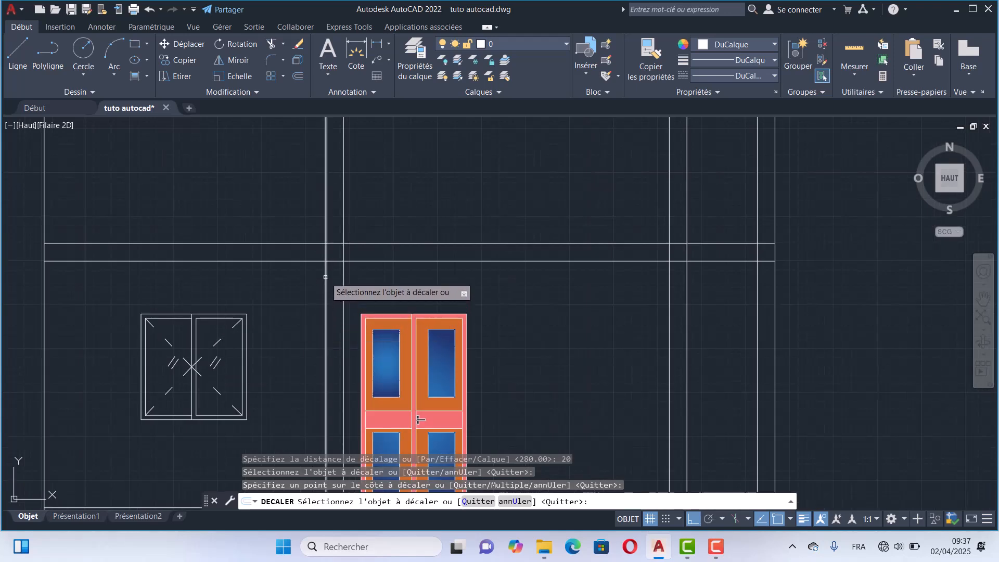
pyautogui.click(325, 277)
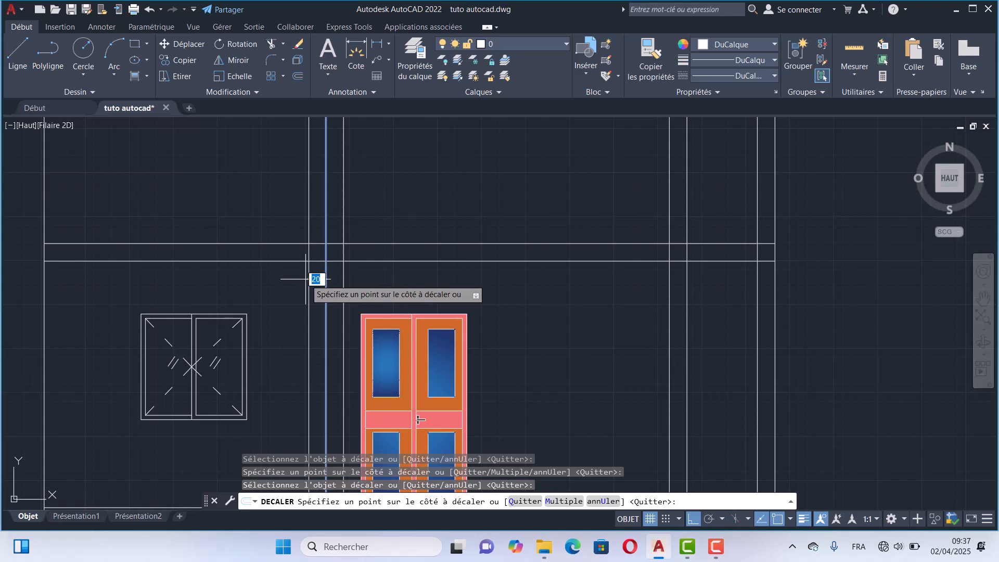
pyautogui.press('Return')
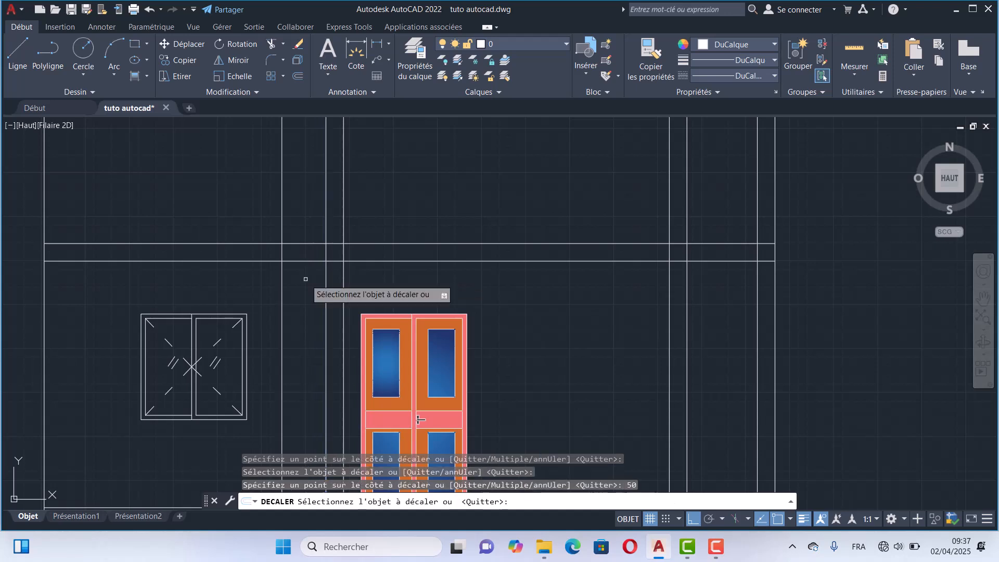
pyautogui.press('Escape')
# - Trim the overhang ray above the roof slab and both slab lines where they extend left of that ray
pyautogui.scroll(-2, 399, 313)
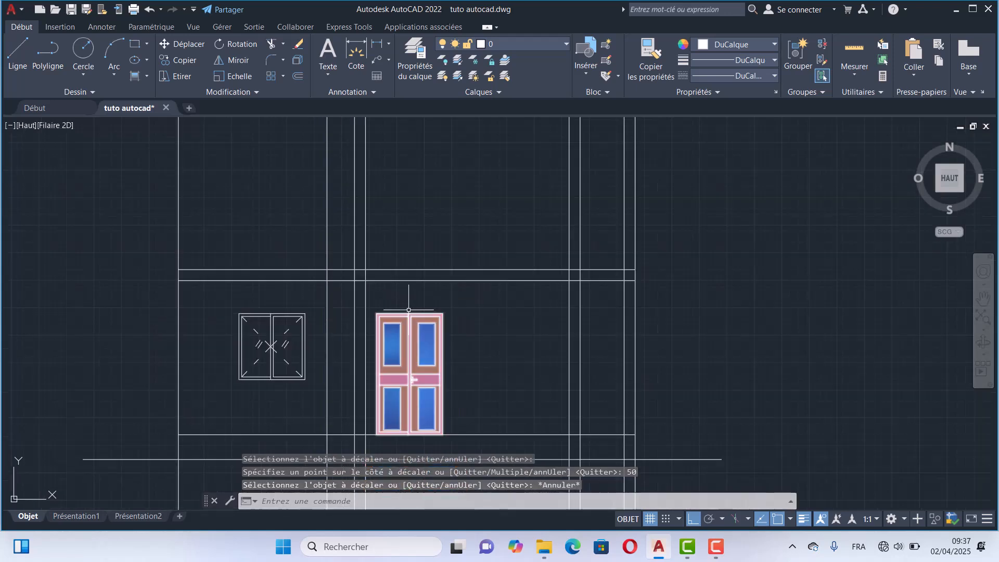
pyautogui.moveTo(549, 306); pyautogui.dragTo(480, 330, button='middle')
pyautogui.scroll(-4, 457, 334)
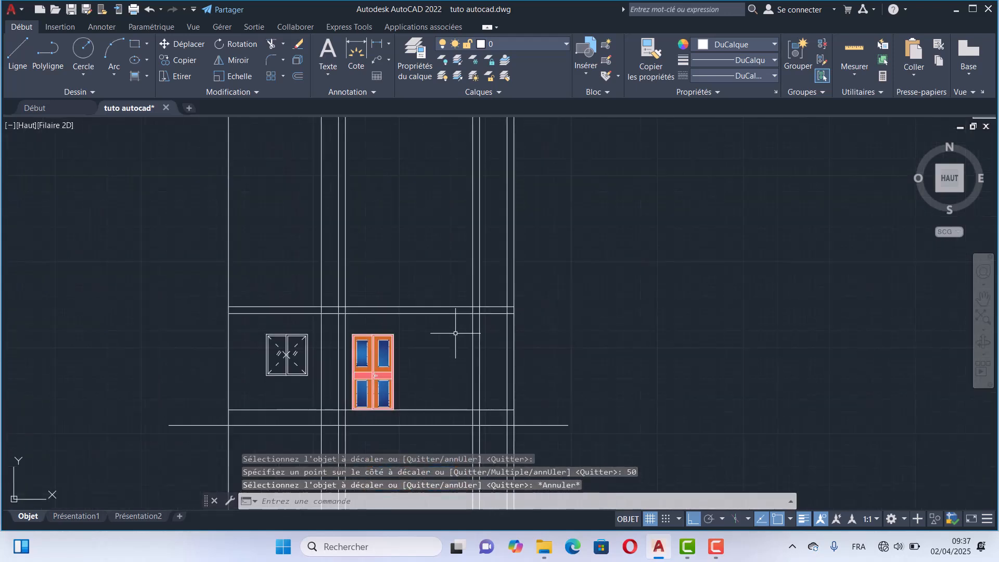
pyautogui.scroll(2, 461, 341)
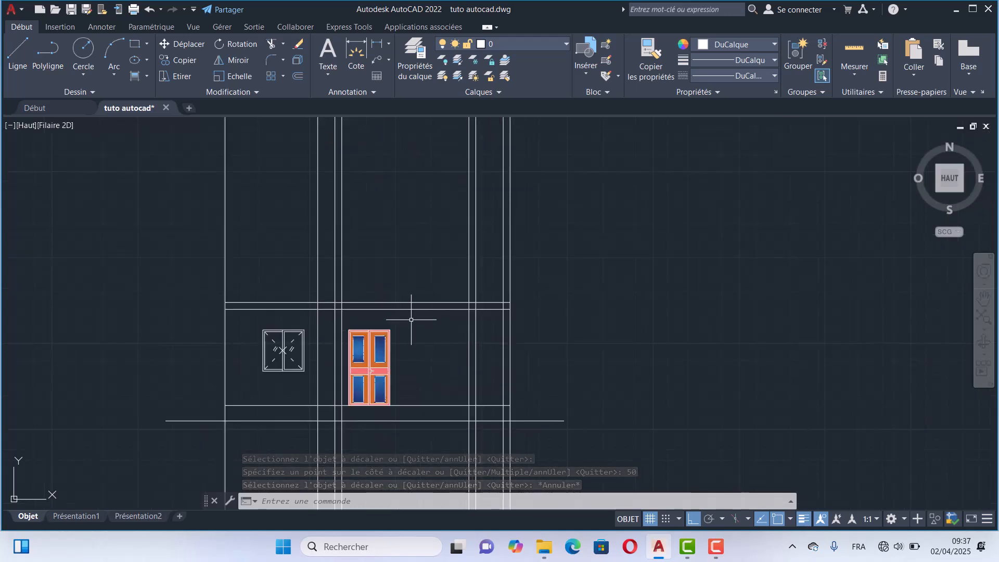
pyautogui.scroll(4, 442, 313)
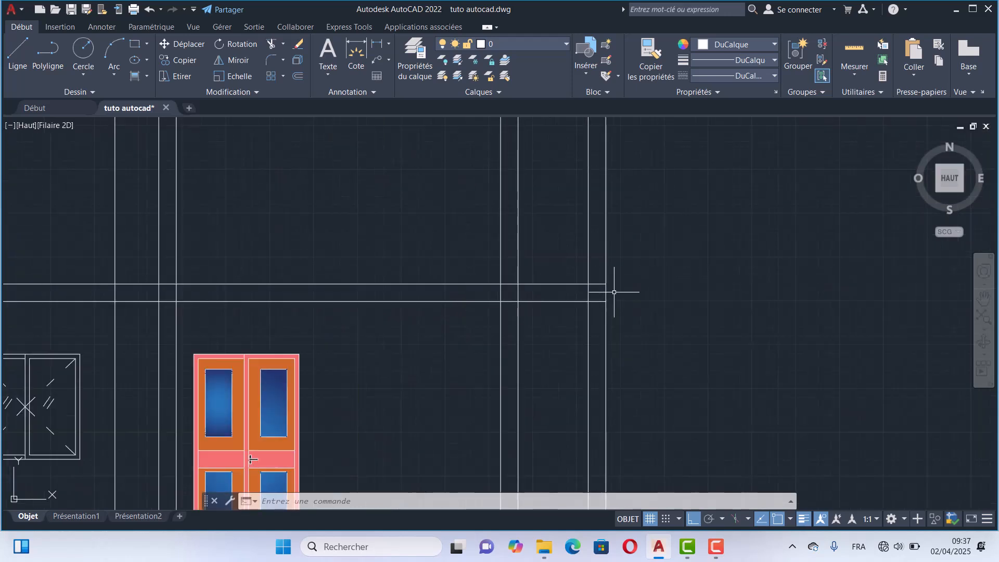
pyautogui.scroll(-3, 526, 296)
pyautogui.scroll(1, 549, 294)
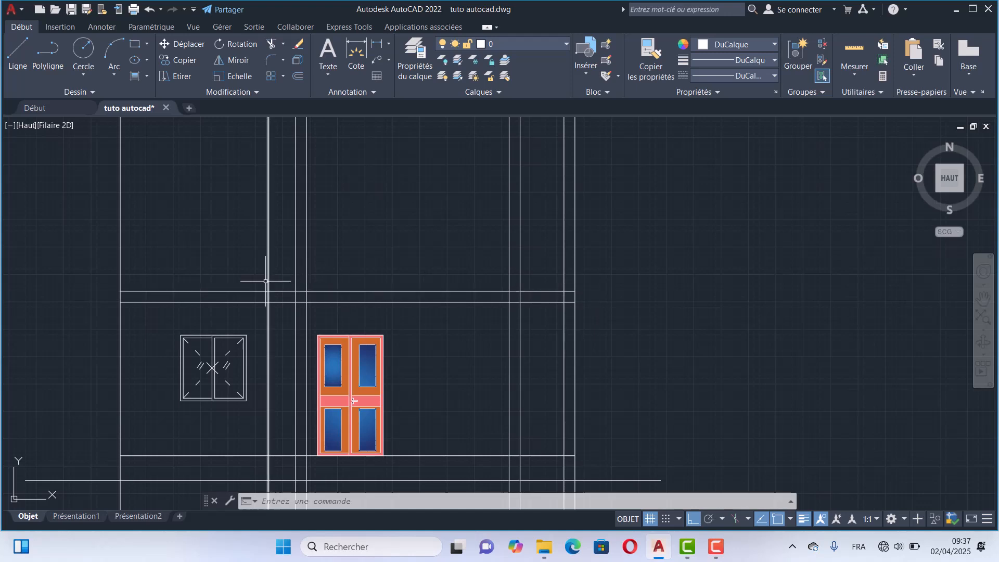
pyautogui.click(269, 42)
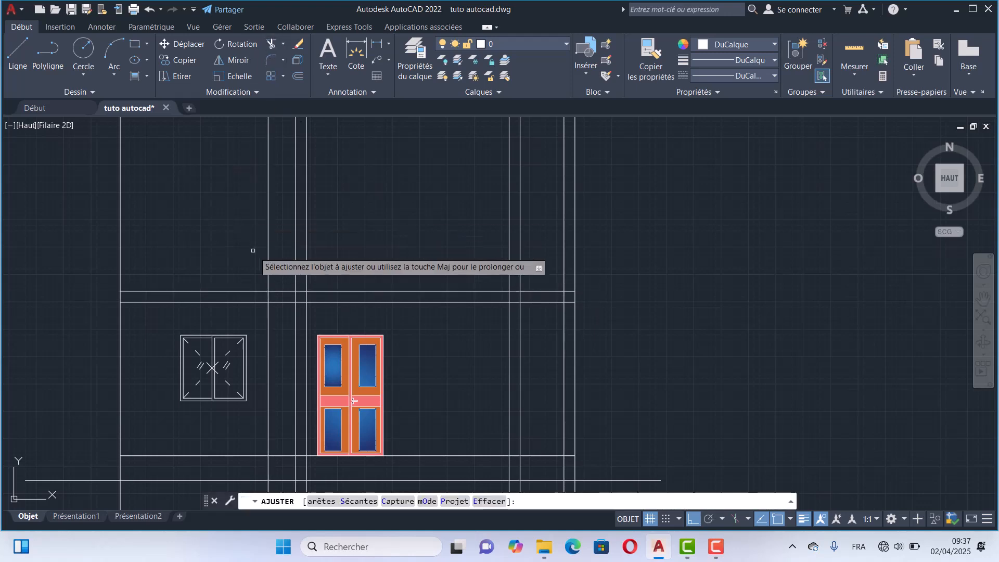
pyautogui.click(272, 266)
pyautogui.click(243, 265)
pyautogui.click(230, 264)
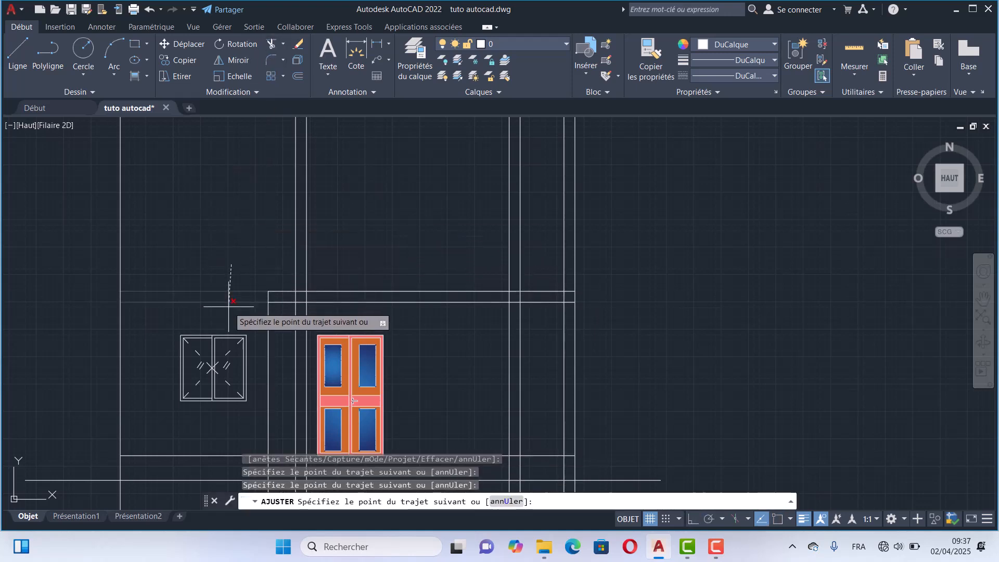
pyautogui.click(228, 306)
# - Trim away the part of the overhang ray below the roof slab's underside
pyautogui.scroll(-4, 240, 288)
pyautogui.scroll(4, 254, 325)
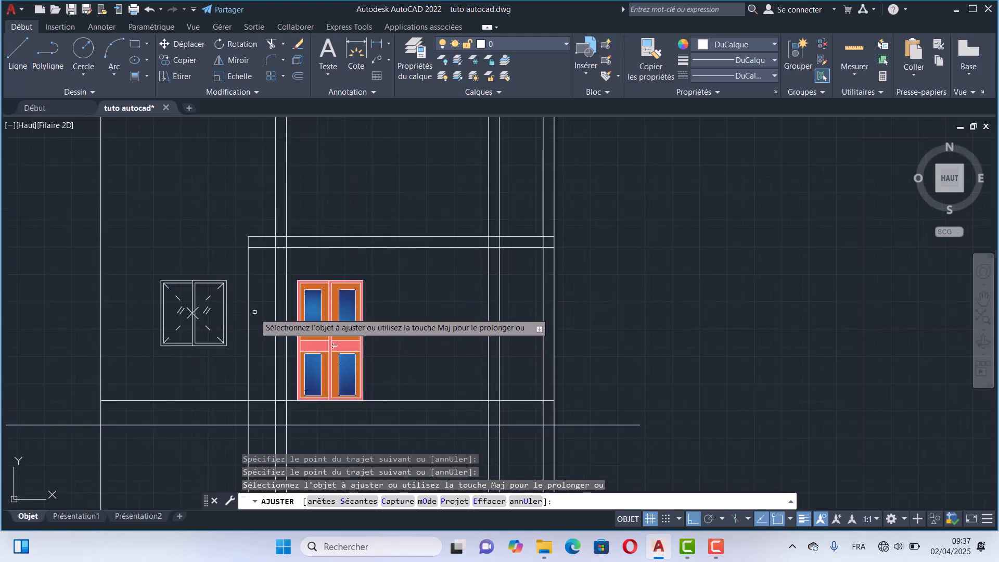
pyautogui.click(257, 316)
pyautogui.click(245, 324)
pyautogui.press('Return')
# - Trim the left porch column's two rays where they cross the thickness of the roof slab
pyautogui.scroll(2, 281, 254)
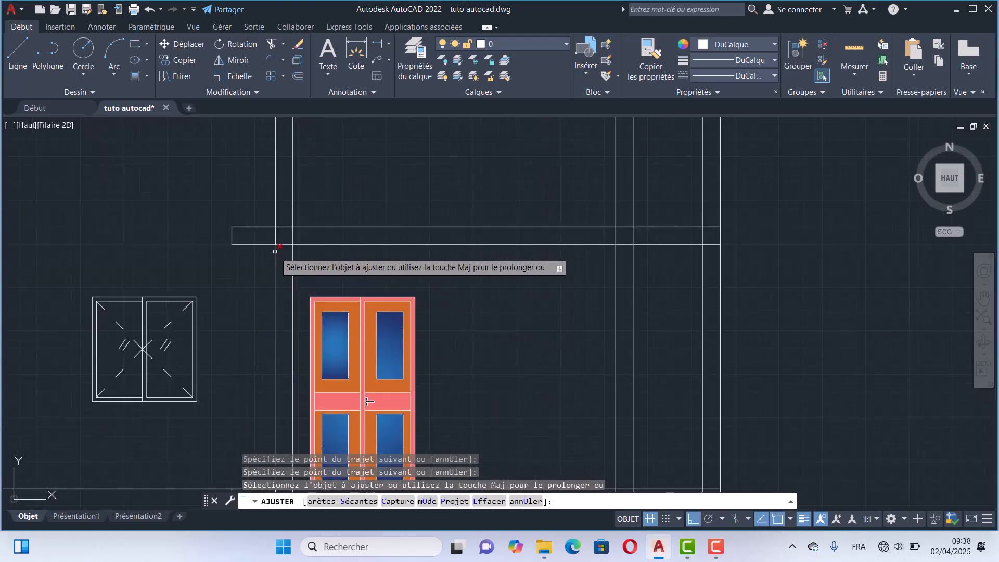
pyautogui.click(304, 234)
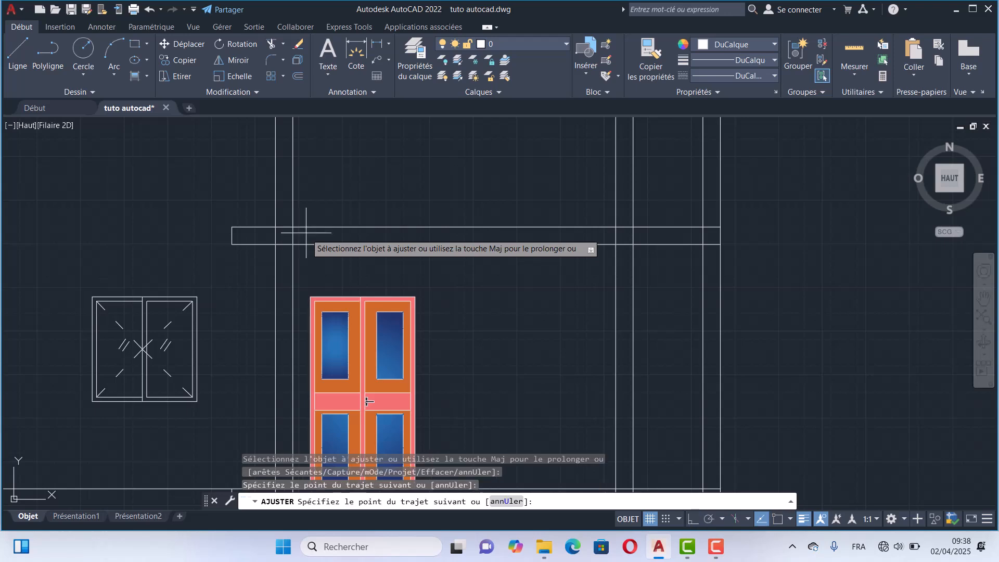
pyautogui.press('Return')
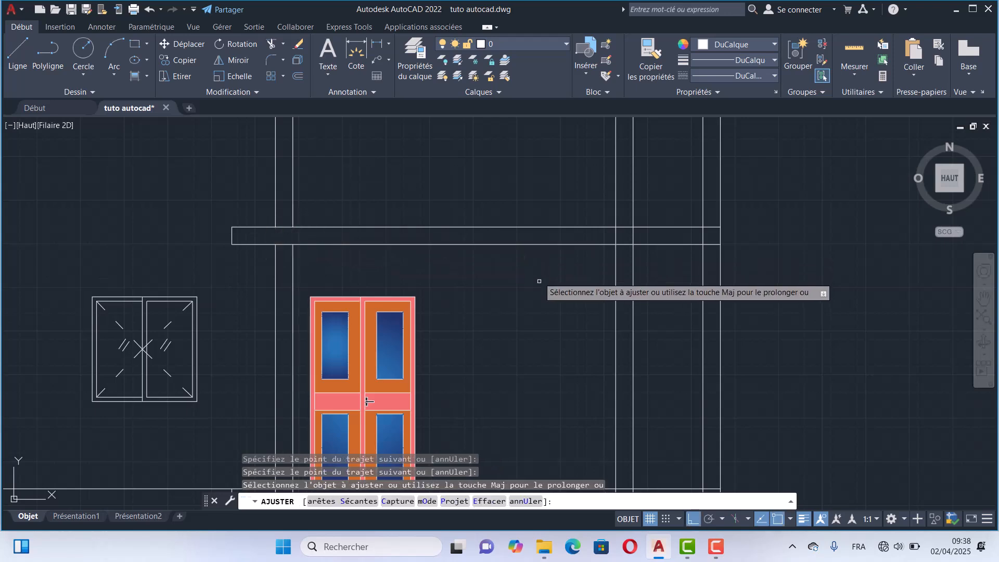
pyautogui.press('Escape')
# - Offset the right-edge ray of the right porch column by 20 to the right for the slab's overhang
pyautogui.moveTo(690, 282); pyautogui.dragTo(583, 301, button='middle')
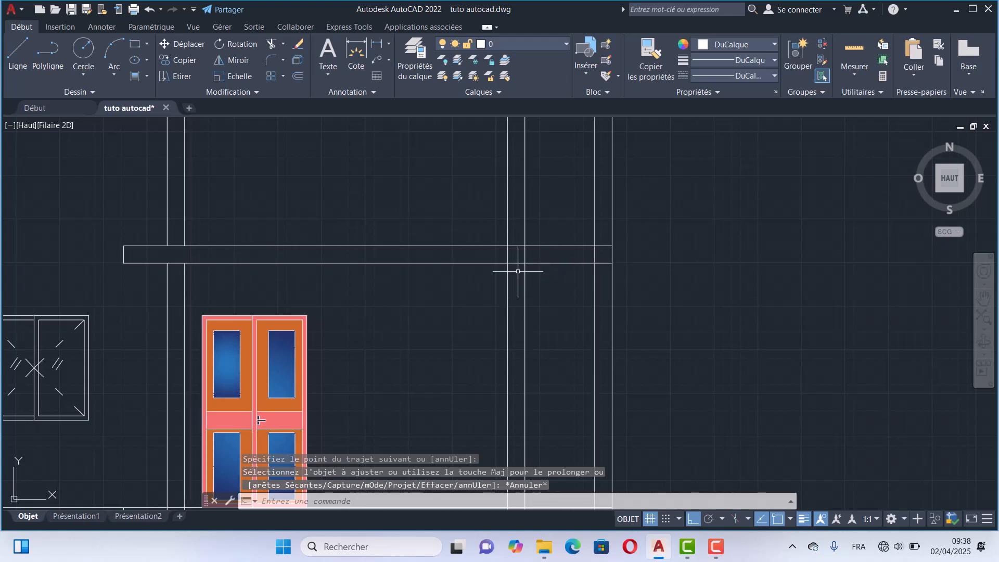
pyautogui.scroll(2, 545, 272)
pyautogui.moveTo(540, 273); pyautogui.dragTo(503, 297, button='middle')
pyautogui.scroll(-2, 500, 285)
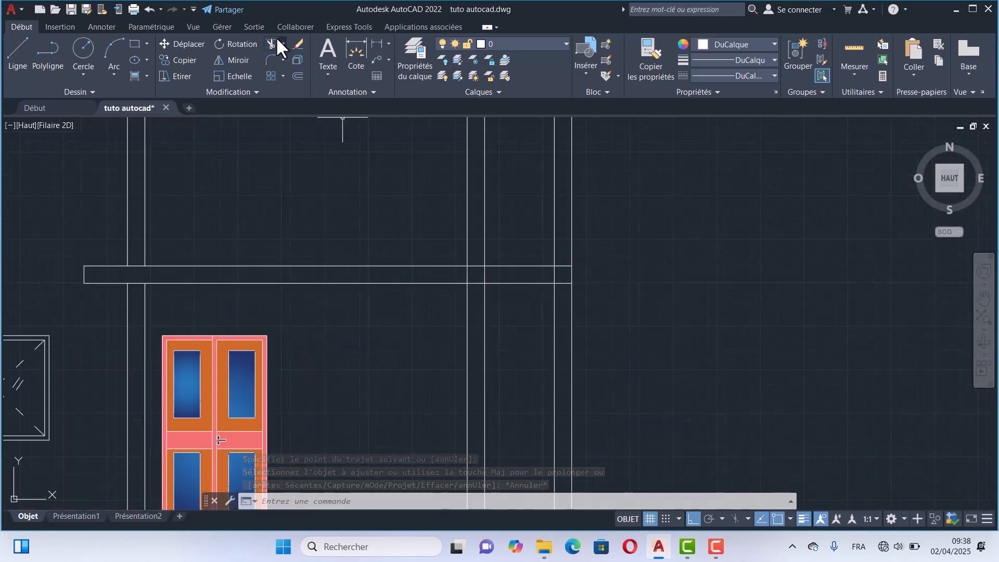
pyautogui.click(298, 76)
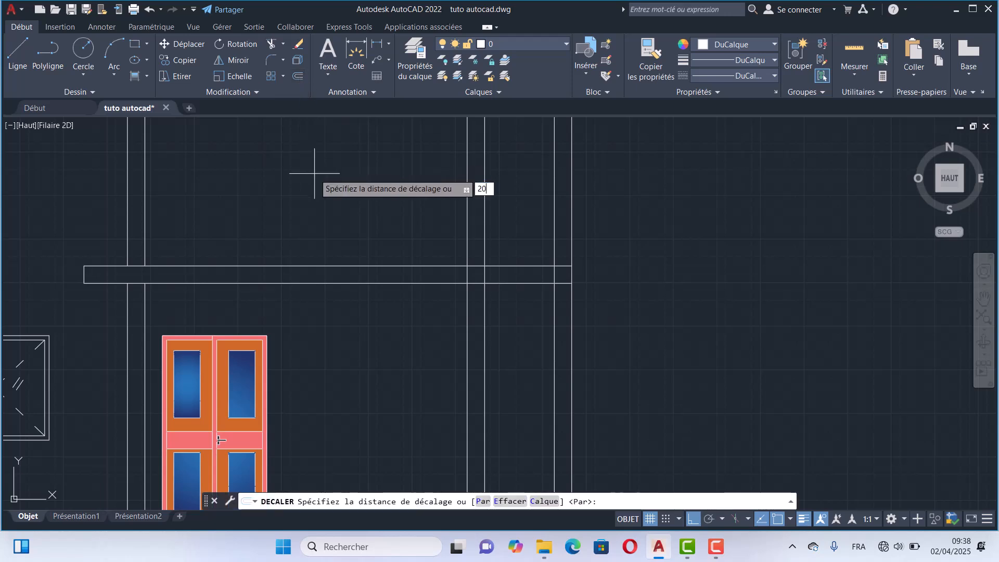
pyautogui.press('Return')
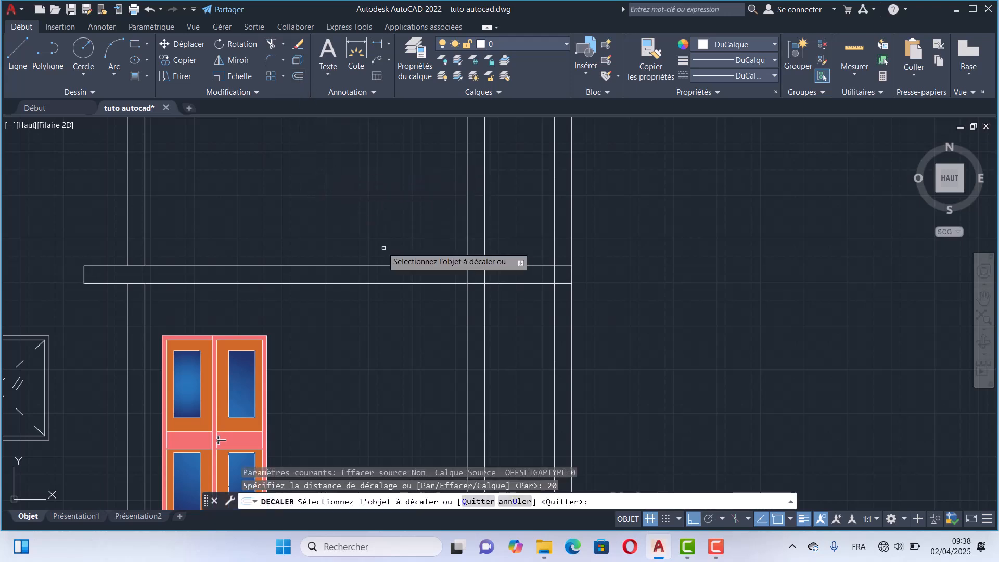
pyautogui.click(485, 240)
pyautogui.click(509, 244)
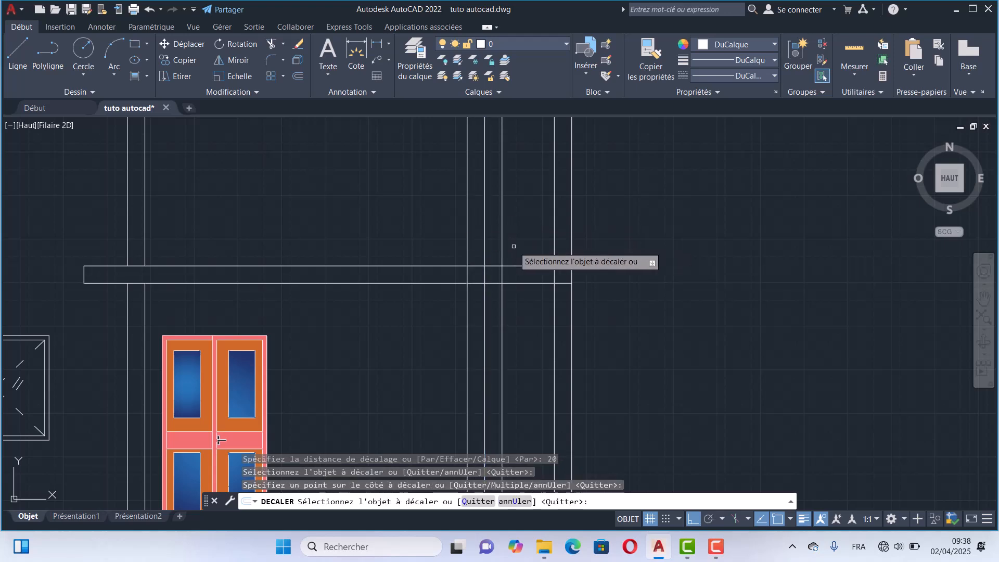
pyautogui.press('Escape')
# - Trim the right porch column's two rays and the right overhang ray above the roof slab
pyautogui.click(269, 41)
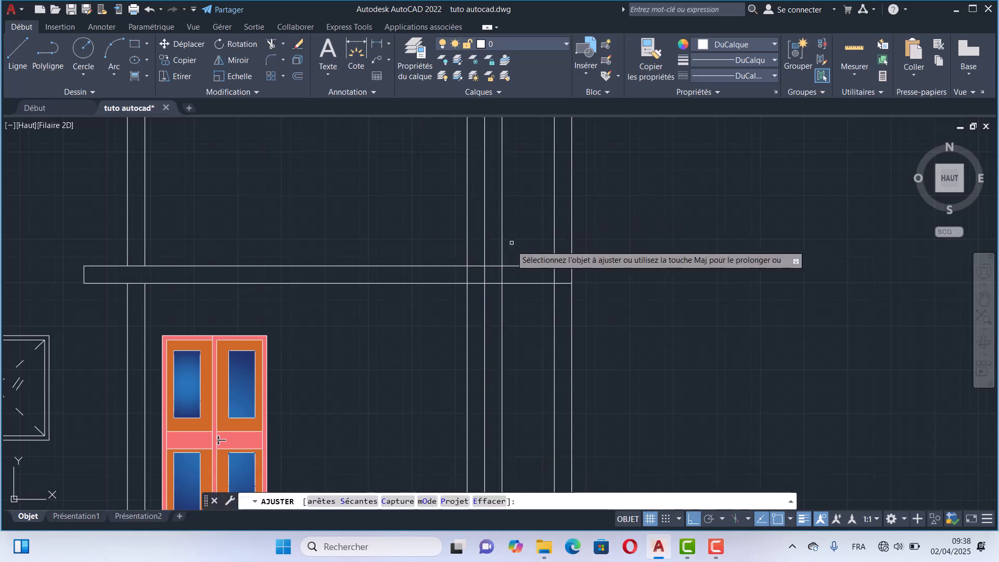
pyautogui.click(517, 229)
pyautogui.click(409, 232)
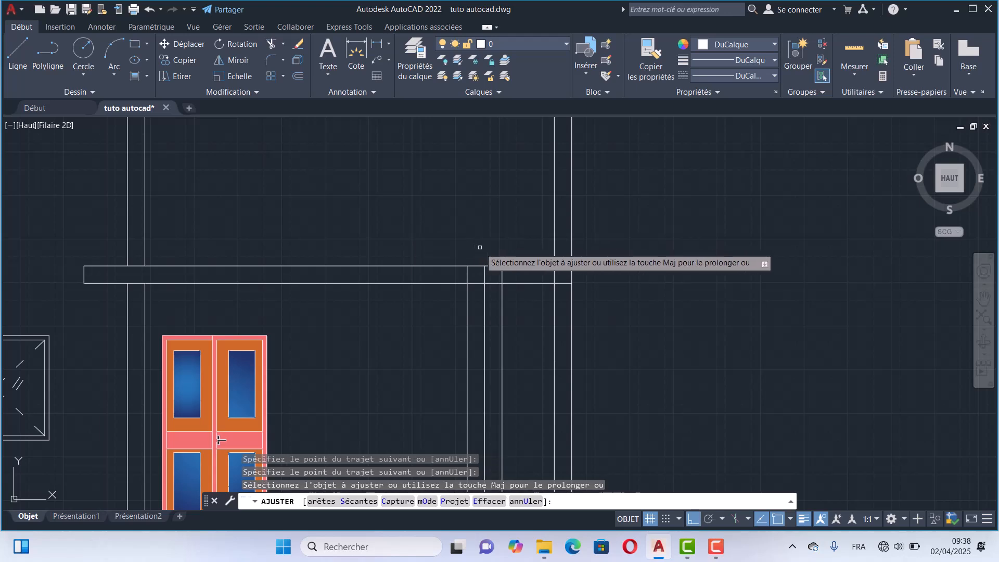
# - Trim both roof slab lines between the right overhang ray and the far-right pair of rays
pyautogui.scroll(-4, 479, 246)
pyautogui.moveTo(479, 245); pyautogui.dragTo(478, 346, button='middle')
pyautogui.scroll(5, 488, 375)
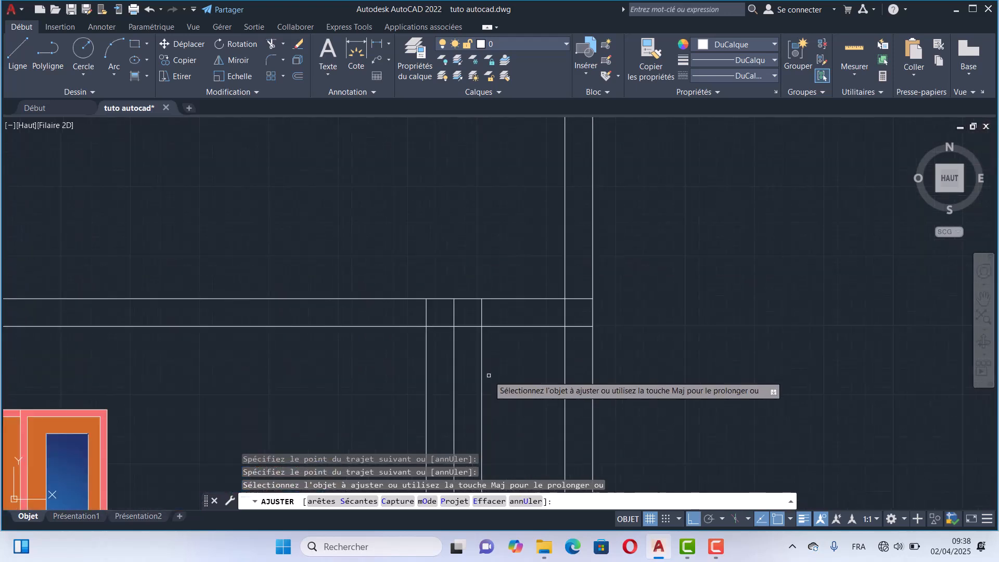
pyautogui.click(514, 283)
pyautogui.click(506, 358)
pyautogui.press('Return')
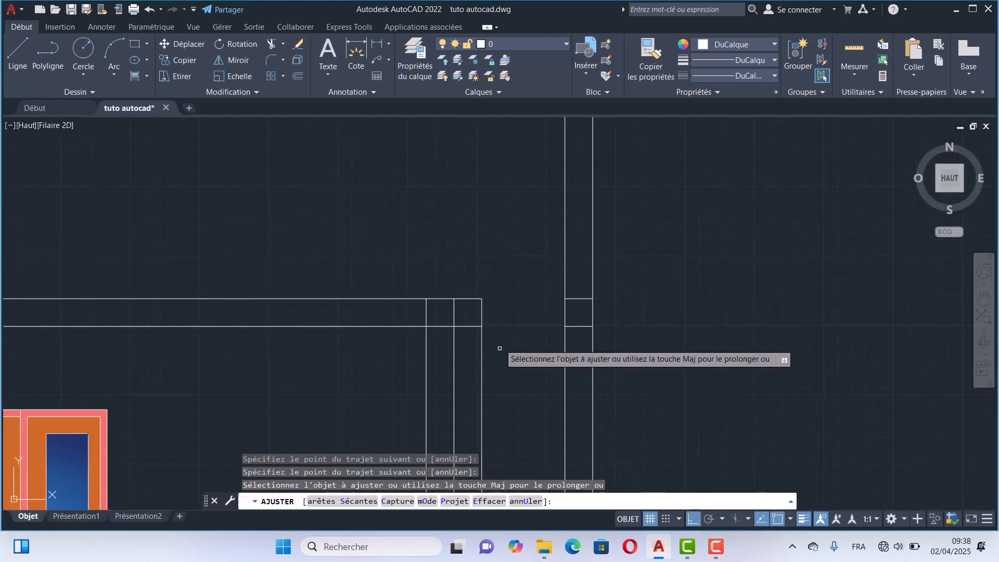
# - Trim the right overhang ray below the slab and the right column's rays within the slab thickness
pyautogui.click(502, 350)
pyautogui.click(464, 368)
pyautogui.press('Return')
pyautogui.click(465, 314)
pyautogui.click(401, 313)
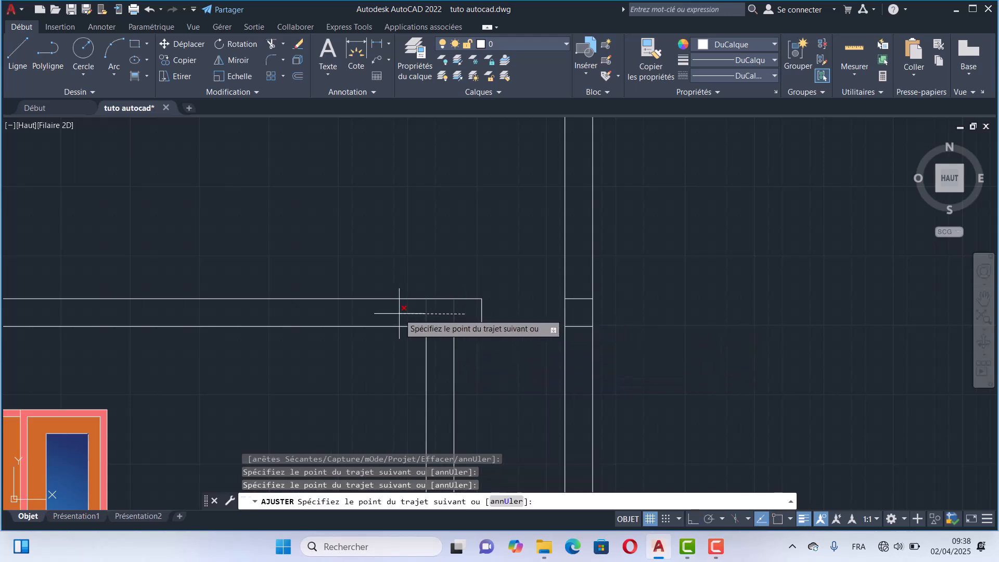
pyautogui.press('Return')
pyautogui.scroll(-5, 500, 320)
pyautogui.scroll(5, 487, 346)
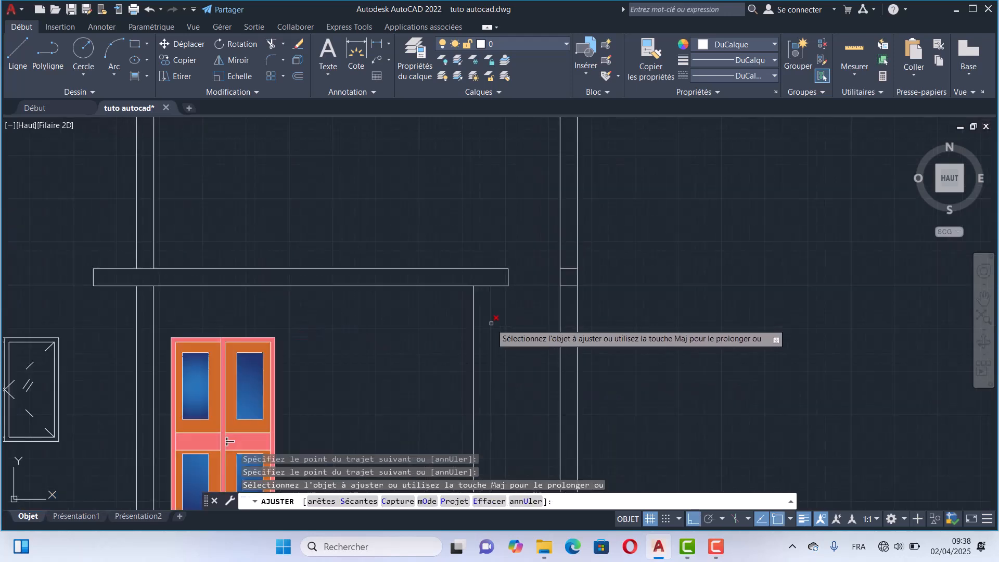
pyautogui.press('Escape')
# - Erase the two leftover slab segments between the far-right pair of rays
pyautogui.moveTo(566, 273); pyautogui.dragTo(589, 285, button='middle')
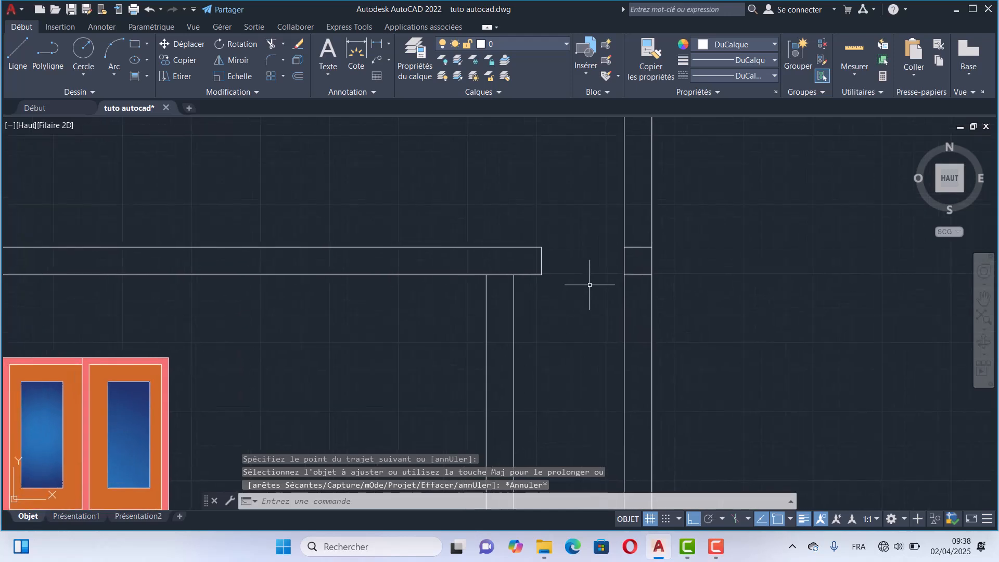
pyautogui.click(635, 241)
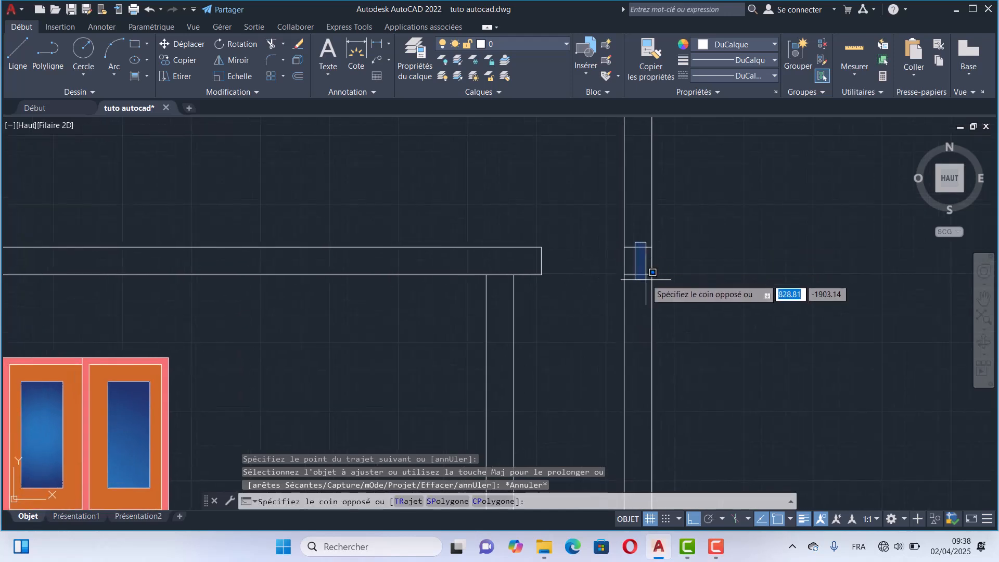
pyautogui.click(634, 300)
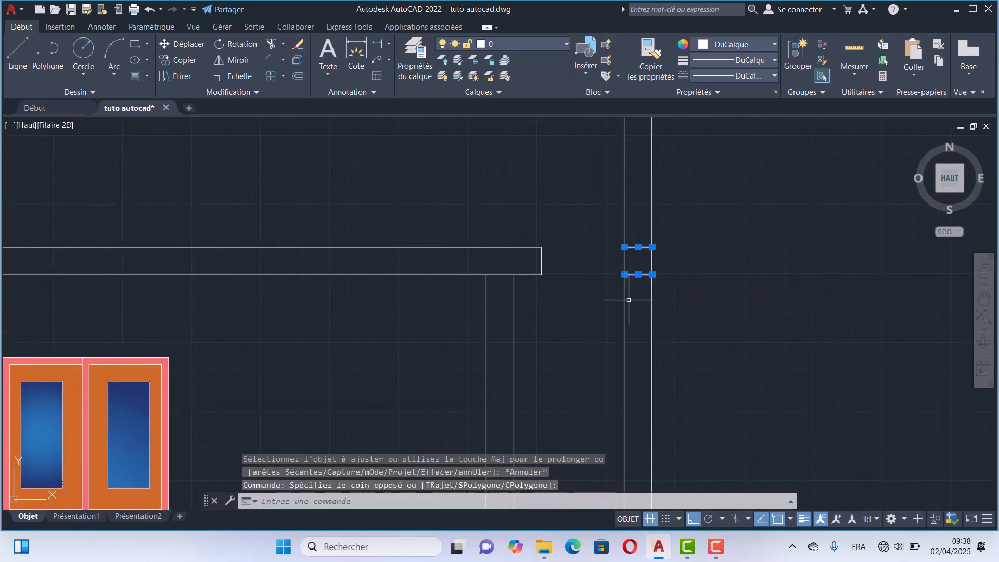
pyautogui.press('Delete')
# - Erase the left porch column's two leftover rays above the roof slab
pyautogui.scroll(-6, 599, 286)
pyautogui.moveTo(511, 338); pyautogui.dragTo(580, 365, button='middle')
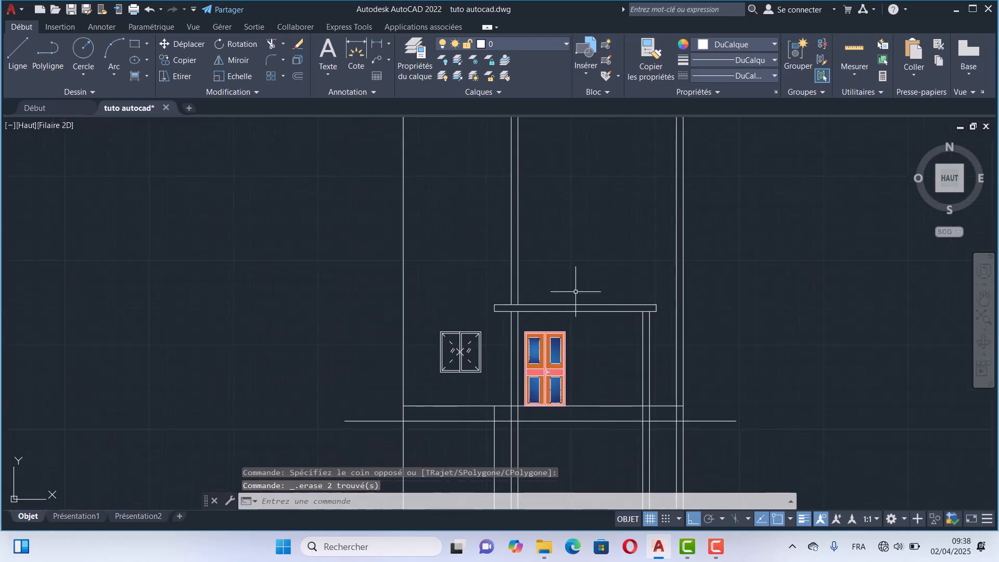
pyautogui.click(560, 239)
pyautogui.click(496, 268)
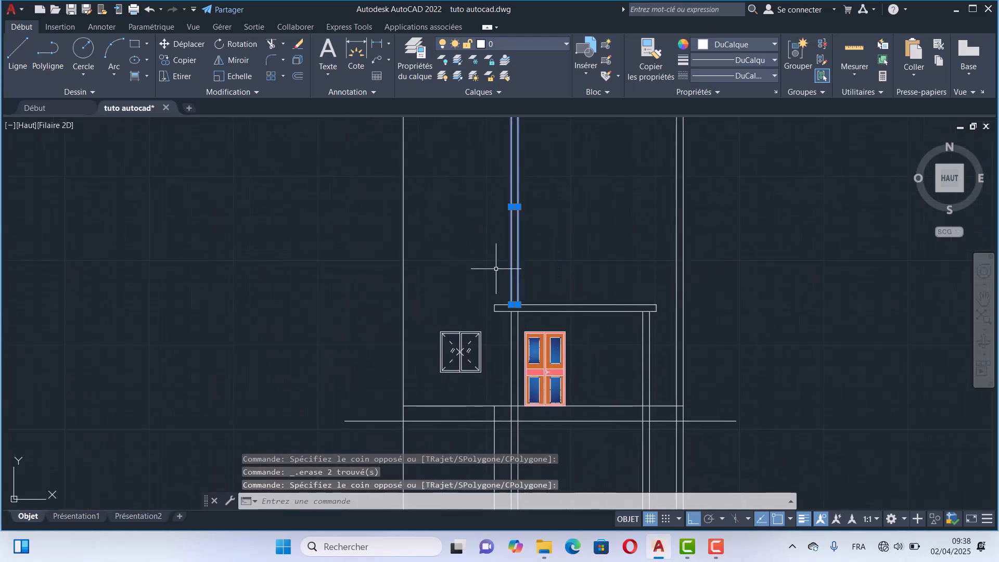
pyautogui.press('Delete')
# - Trim the rays of both porch columns between the floor line and the ground line
pyautogui.moveTo(557, 351); pyautogui.dragTo(480, 316, button='middle')
pyautogui.scroll(2, 476, 413)
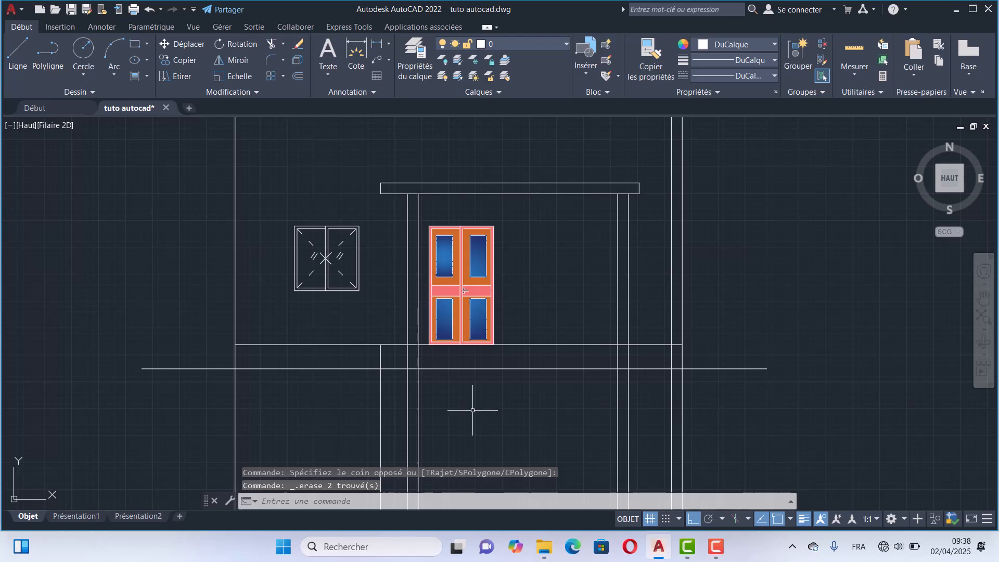
pyautogui.scroll(-3, 472, 410)
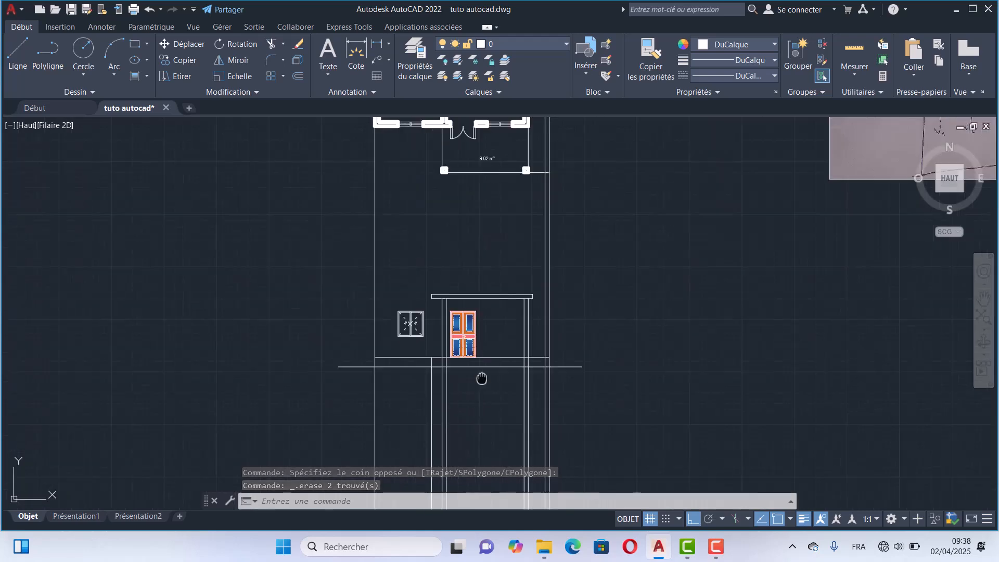
pyautogui.scroll(4, 481, 379)
pyautogui.scroll(1, 364, 310)
pyautogui.scroll(-4, 380, 308)
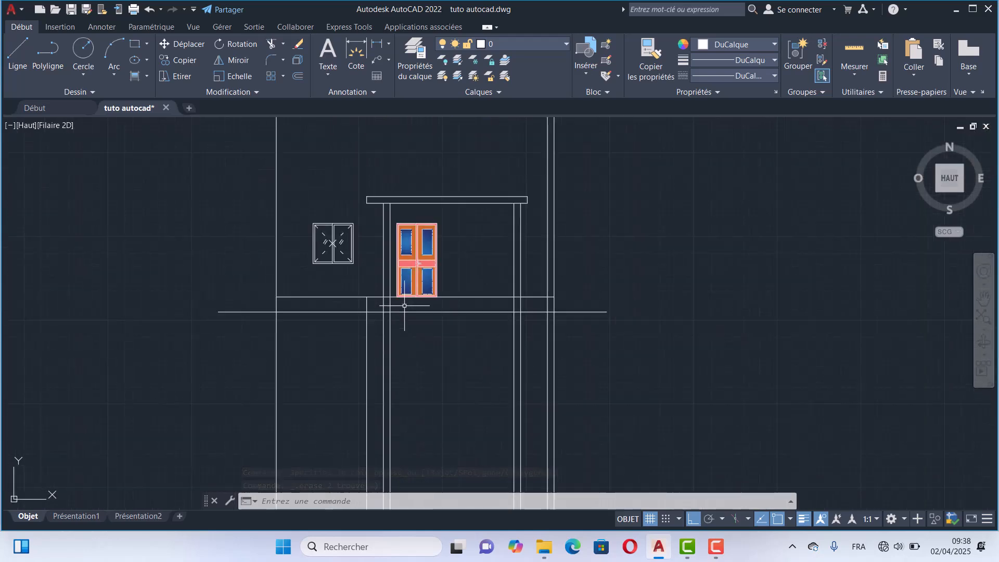
pyautogui.scroll(4, 526, 302)
pyautogui.click(297, 121)
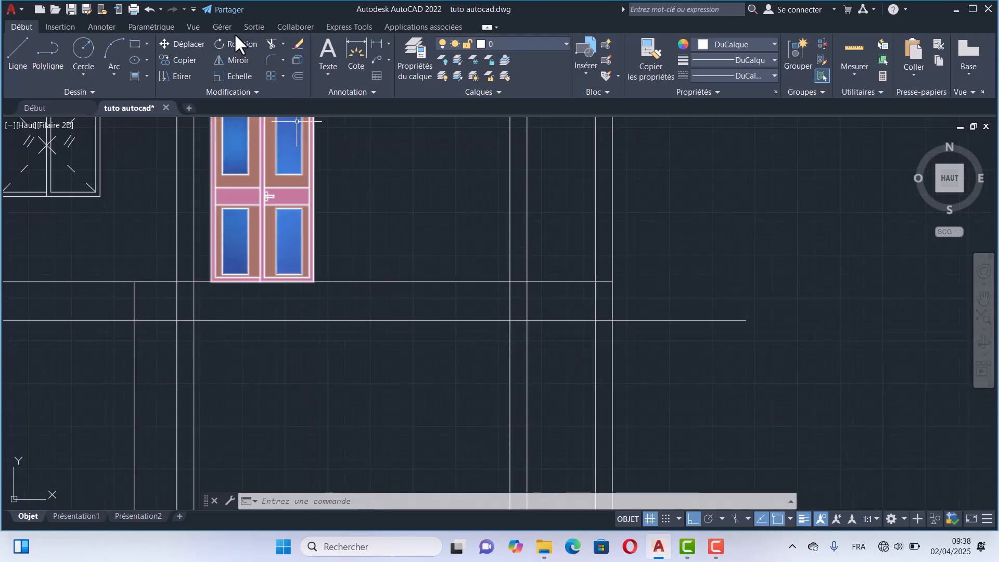
pyautogui.click(271, 43)
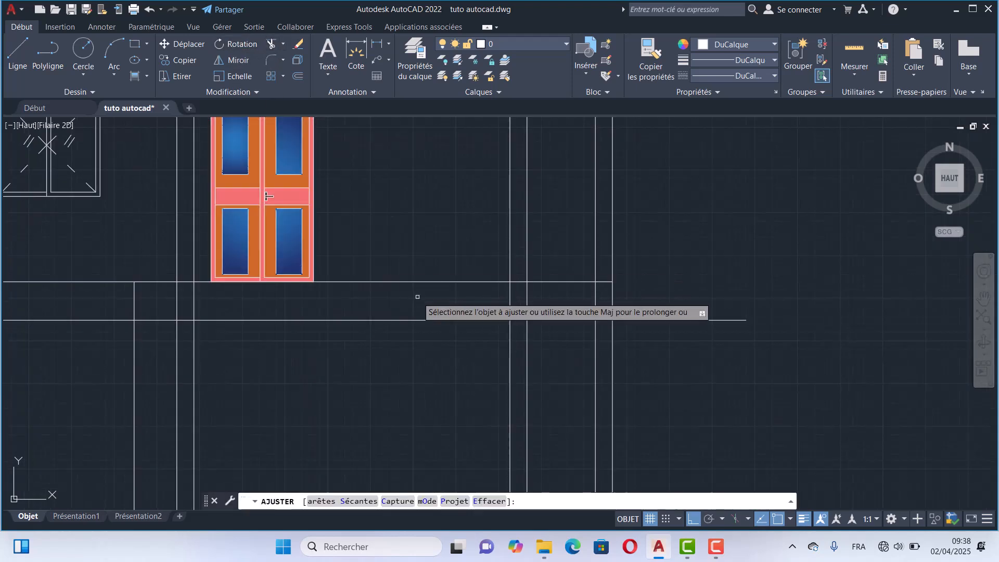
pyautogui.moveTo(542, 306)
pyautogui.mouseDown()
pyautogui.moveTo(408, 297)
pyautogui.moveTo(154, 307)
pyautogui.mouseUp()
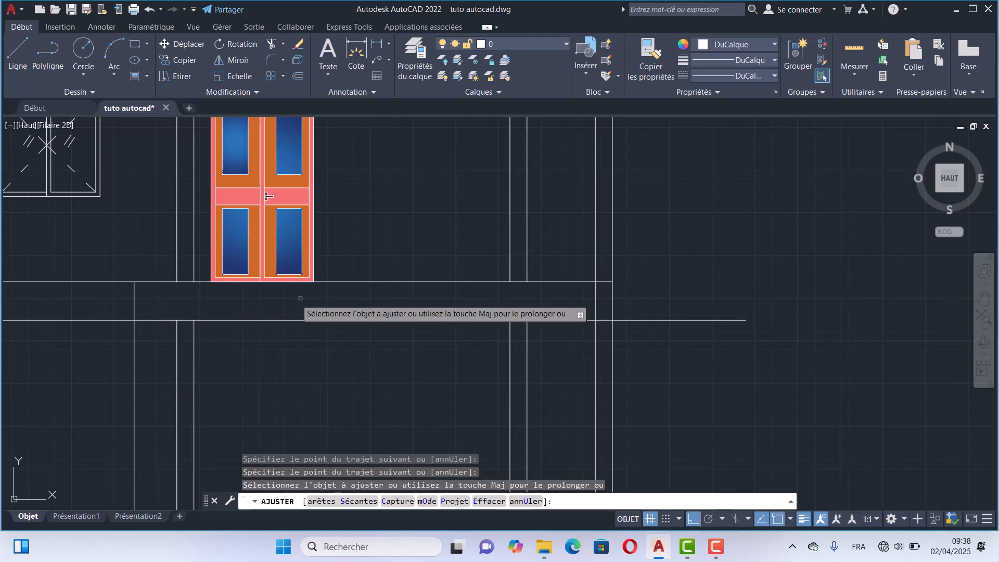
pyautogui.scroll(-4, 364, 322)
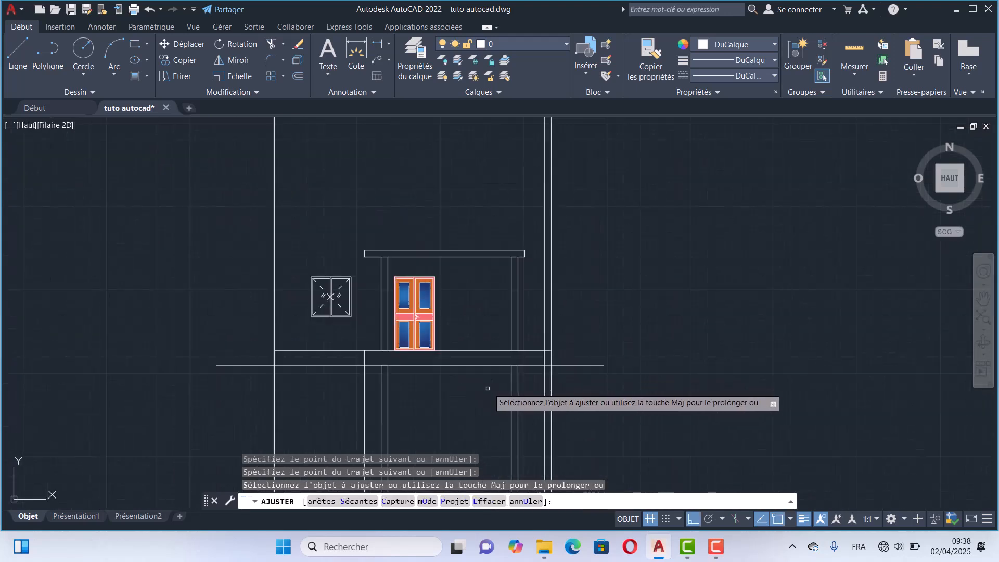
pyautogui.press('Escape')
# - Erase the leftover rays of both porch columns and of the left overhang below the facade
pyautogui.click(528, 394)
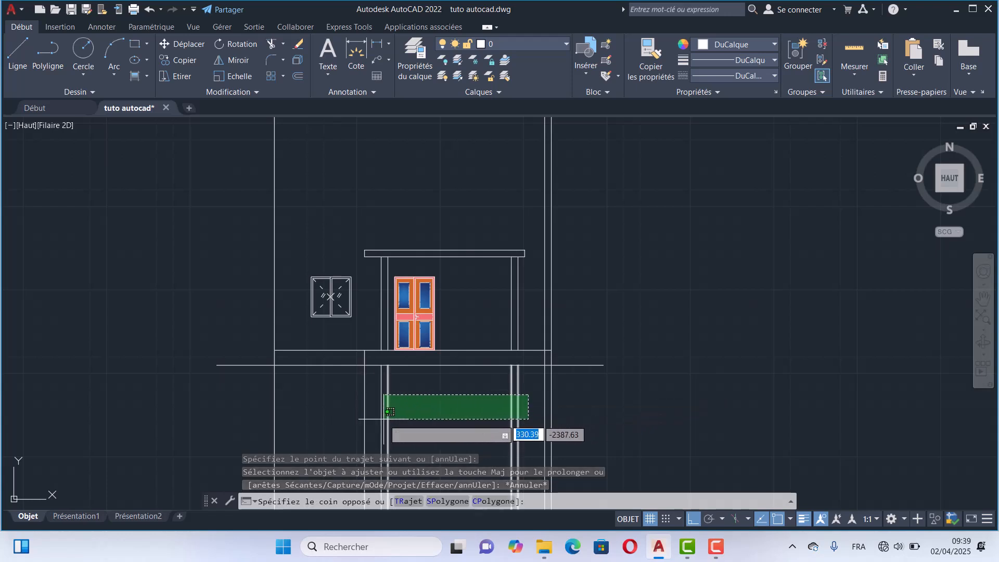
pyautogui.scroll(-3, 370, 409)
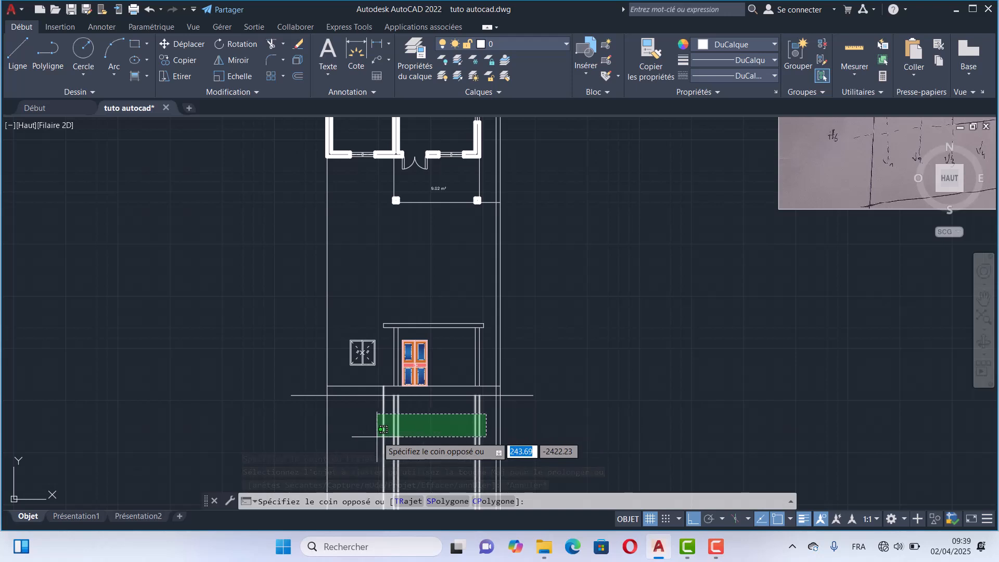
pyautogui.click(378, 426)
pyautogui.moveTo(409, 430); pyautogui.dragTo(407, 427, button='middle')
pyautogui.press('Delete')
pyautogui.scroll(4, 437, 365)
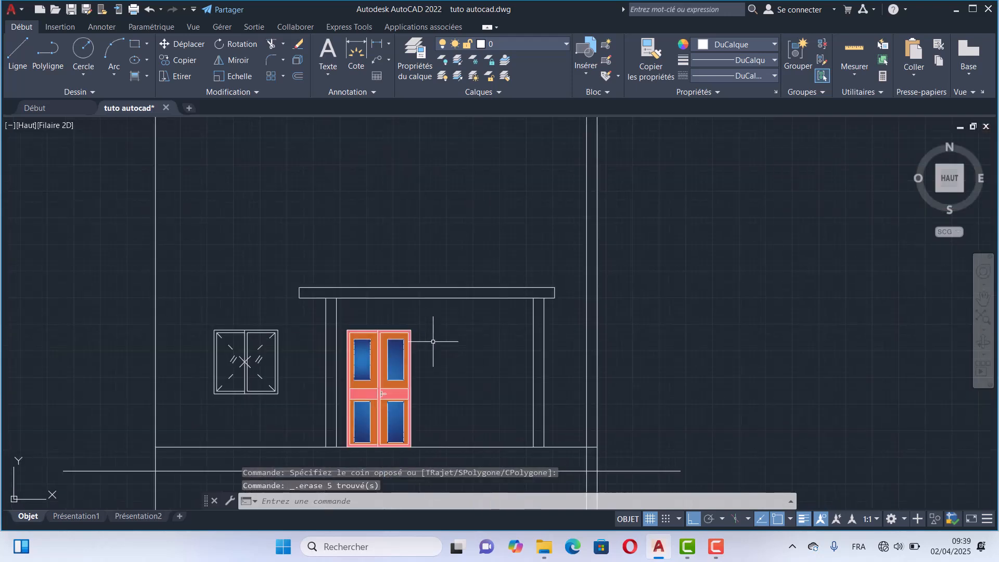
# - Examine the plan's porch, front window and far-right rays against the facade below
pyautogui.scroll(-3, 455, 431)
pyautogui.scroll(-4, 423, 362)
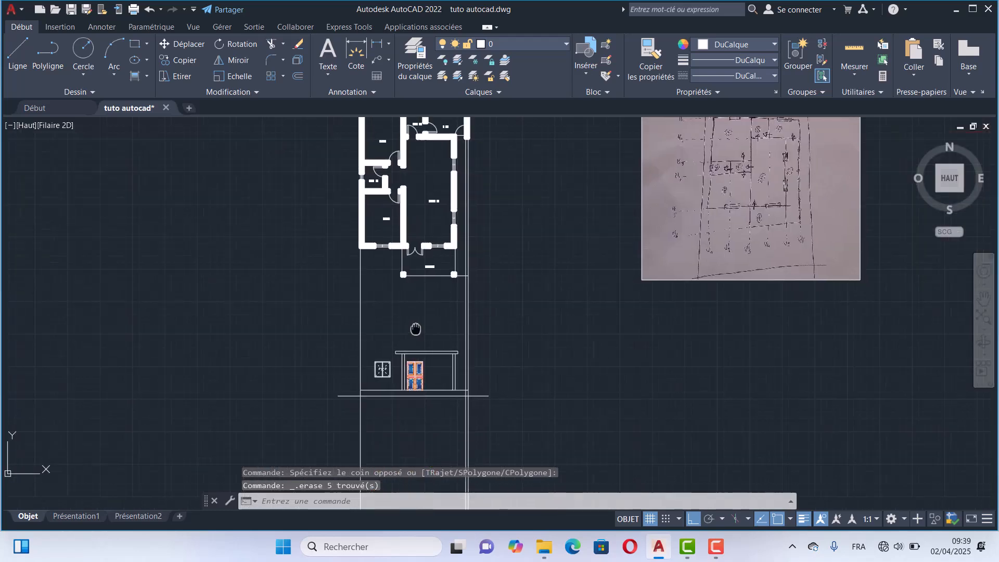
pyautogui.scroll(4, 426, 333)
pyautogui.scroll(-2, 487, 358)
pyautogui.moveTo(487, 357); pyautogui.dragTo(487, 372, button='middle')
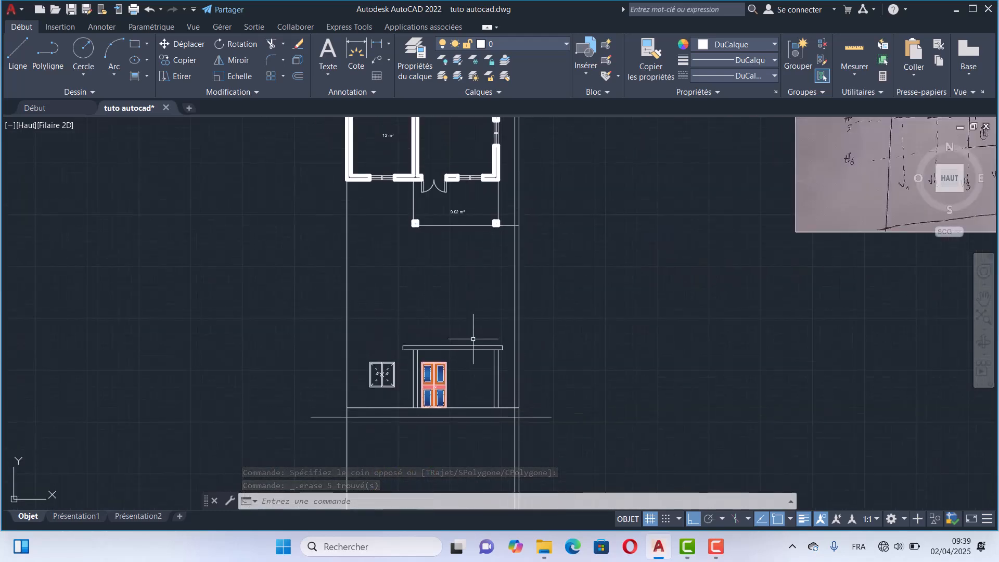
pyautogui.scroll(6, 469, 176)
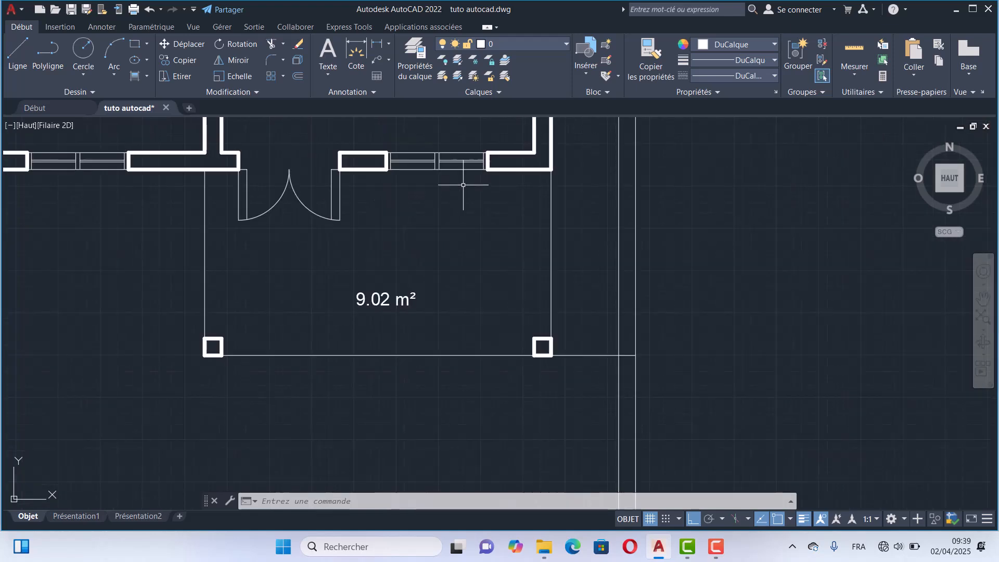
pyautogui.scroll(-2, 342, 208)
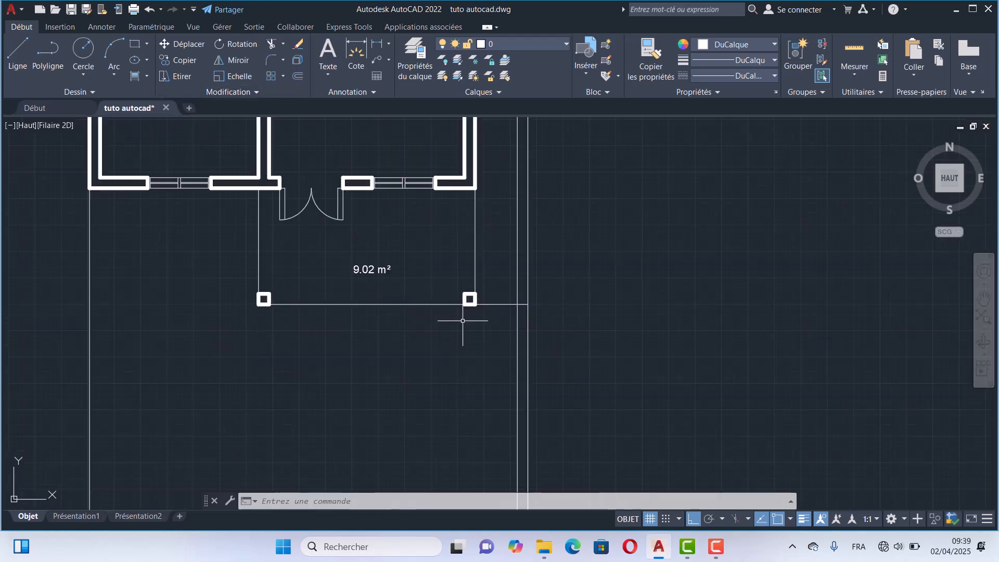
pyautogui.click(527, 338)
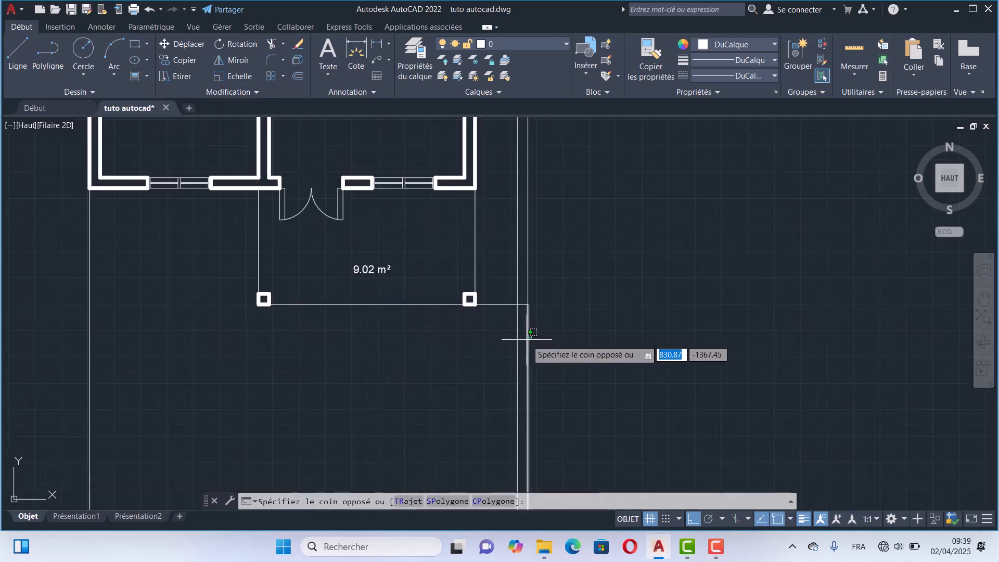
pyautogui.scroll(2, 534, 359)
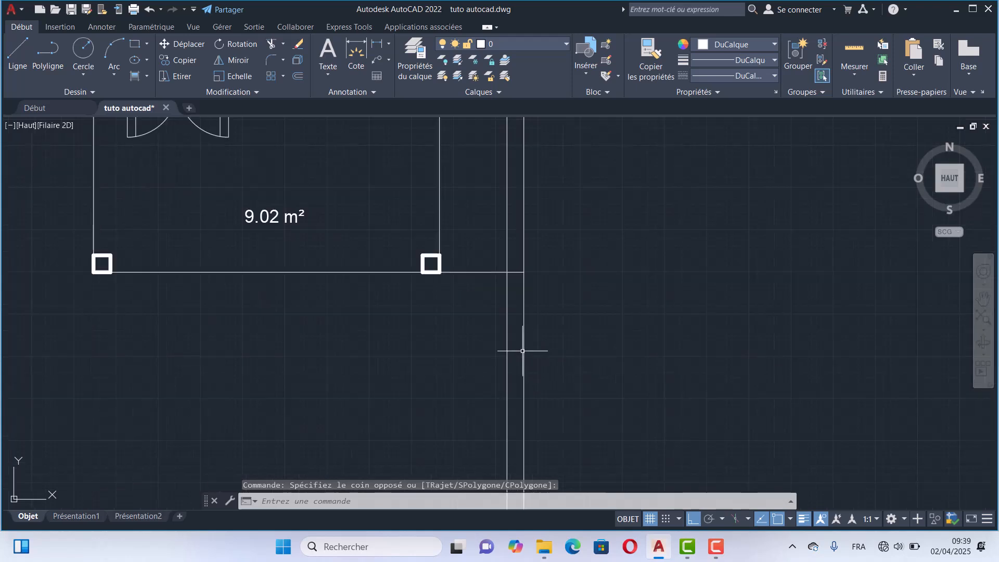
# - Copy the far-right projection ray to the right end of the plan's front living-room window
pyautogui.click(515, 364)
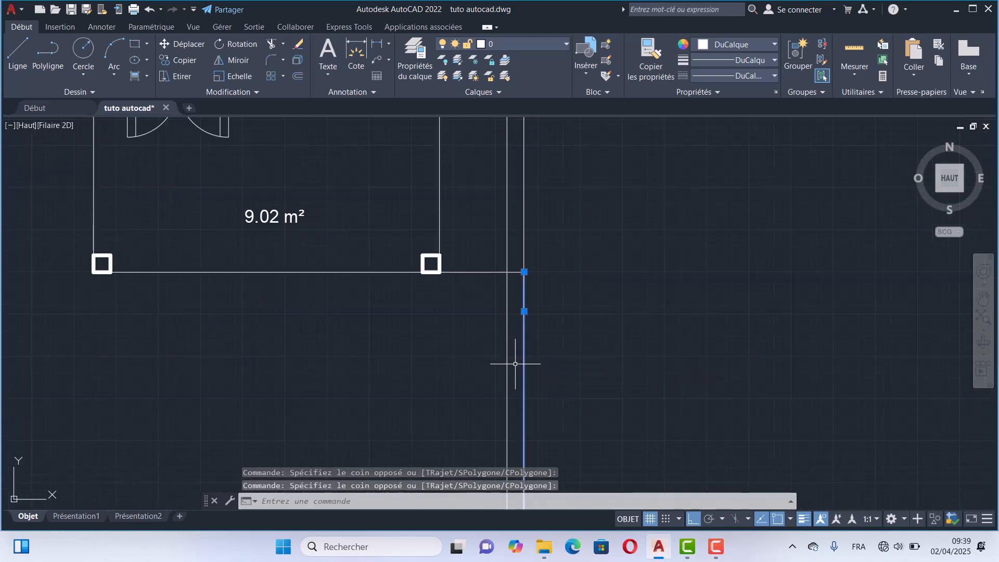
pyautogui.click(180, 60)
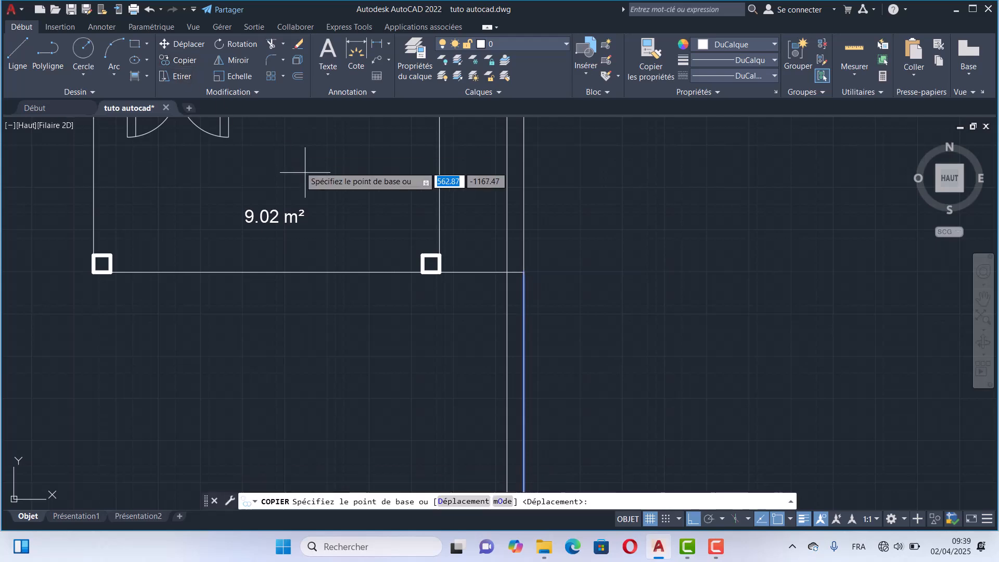
pyautogui.click(524, 273)
pyautogui.scroll(-8, 391, 304)
pyautogui.scroll(6, 390, 275)
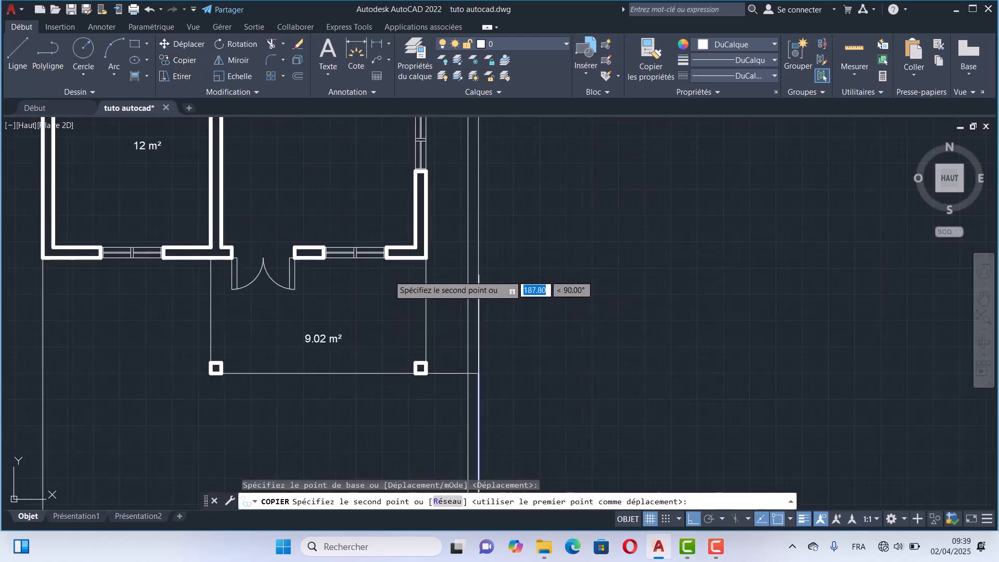
pyautogui.click(385, 257)
pyautogui.scroll(4, 394, 273)
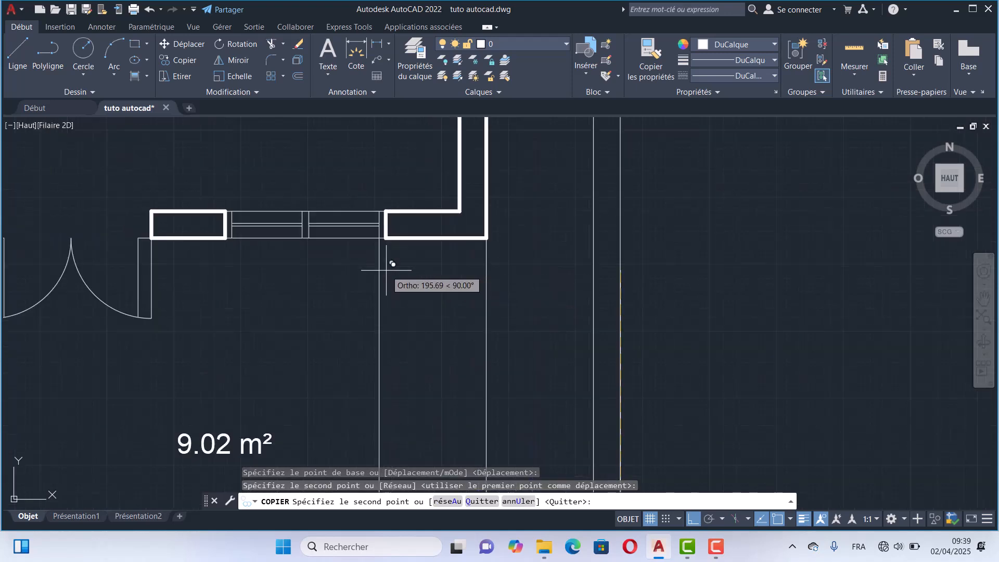
pyautogui.press('Escape')
# - Move the copied ray from the window frame's end onto the adjacent wall corner
pyautogui.click(375, 271)
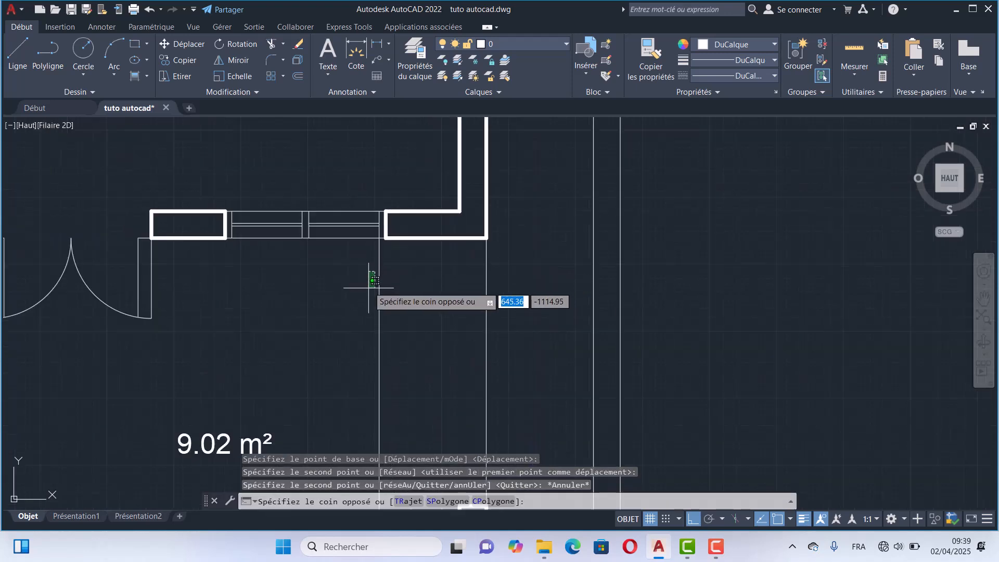
pyautogui.click(386, 289)
pyautogui.click(388, 288)
pyautogui.click(355, 313)
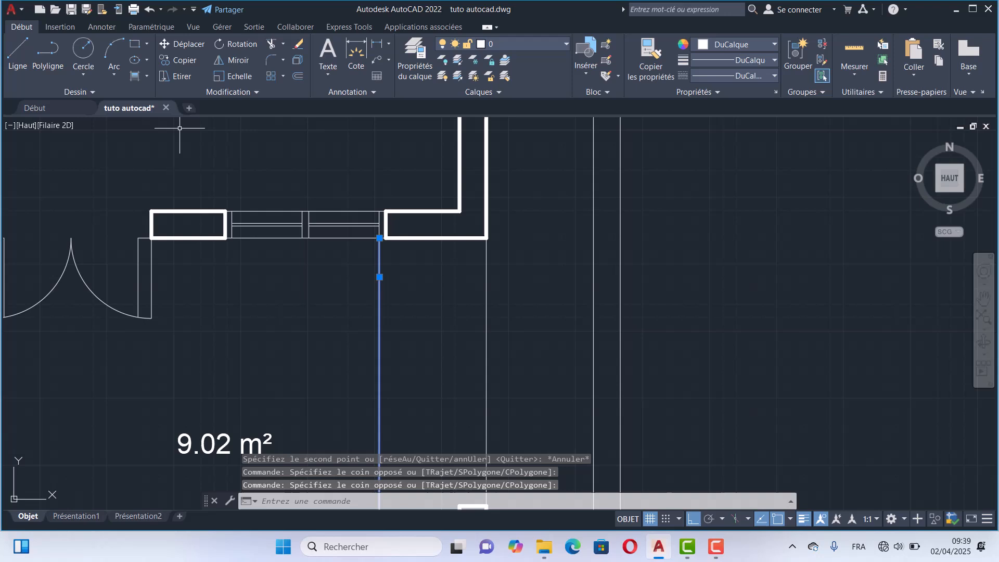
pyautogui.click(187, 45)
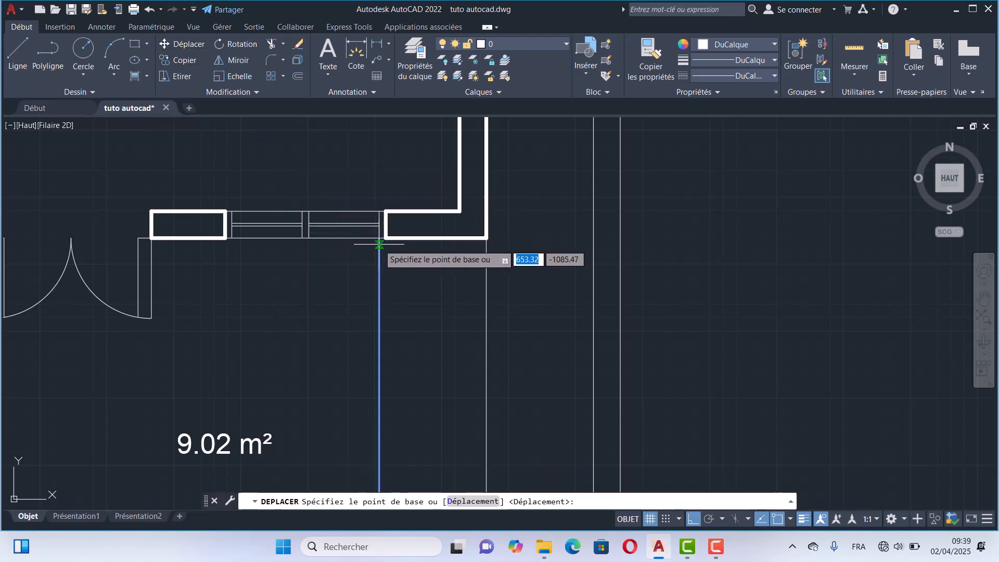
pyautogui.click(380, 237)
pyautogui.click(387, 237)
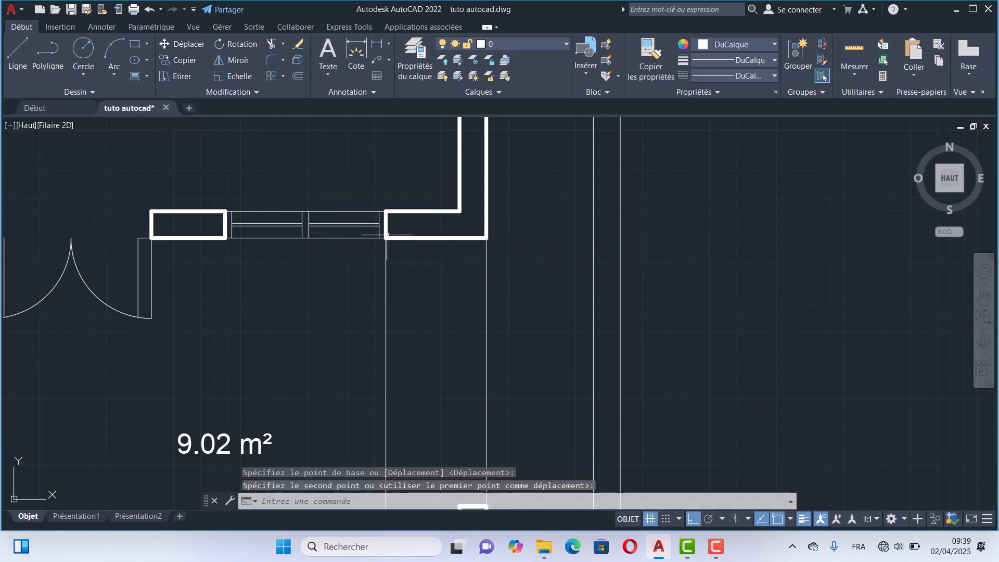
# - Draw a horizontal helper line from the facade window's lower-right corner to the new window ray
pyautogui.scroll(-5, 421, 216)
pyautogui.scroll(8, 403, 367)
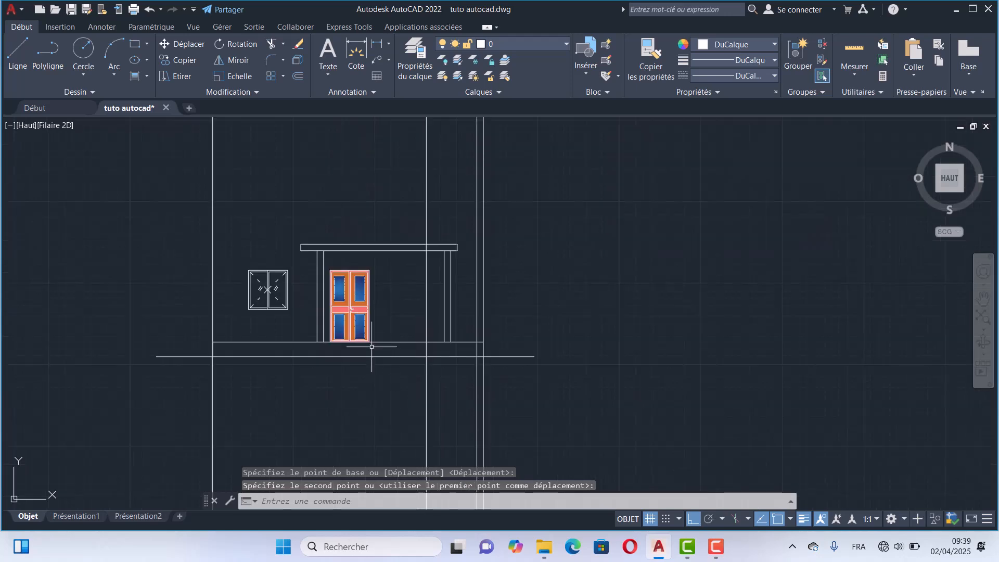
pyautogui.press('Escape')
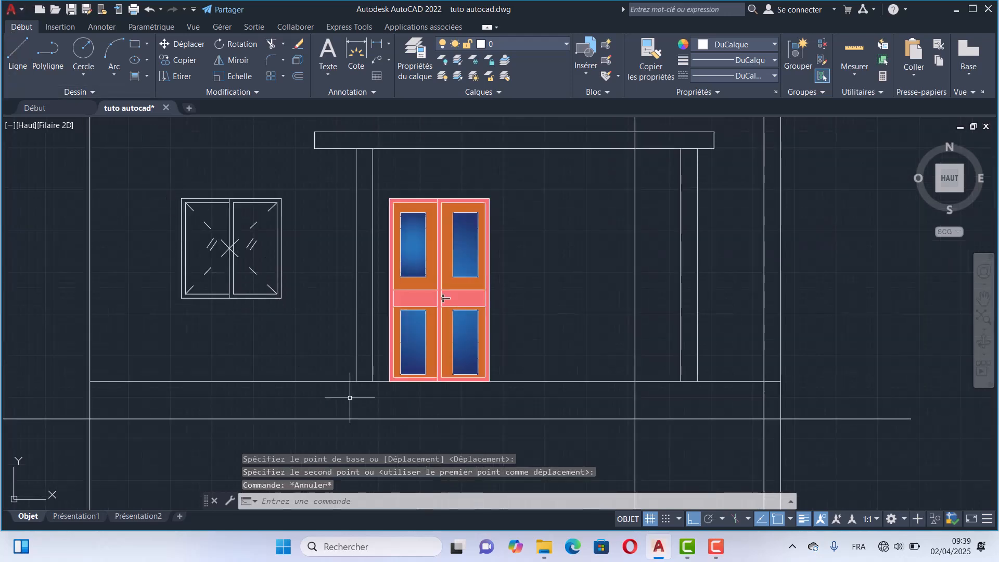
pyautogui.click(17, 52)
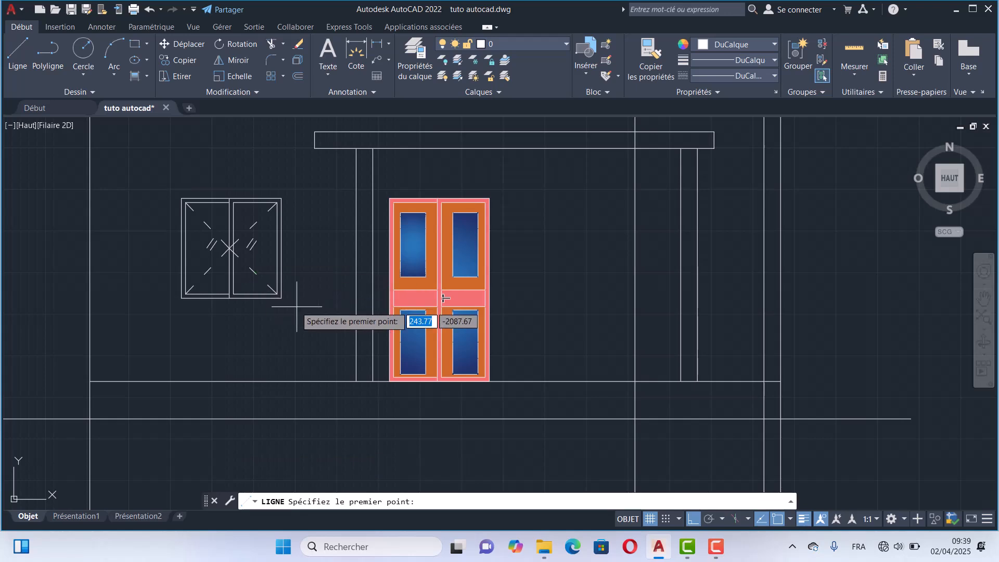
pyautogui.click(444, 298)
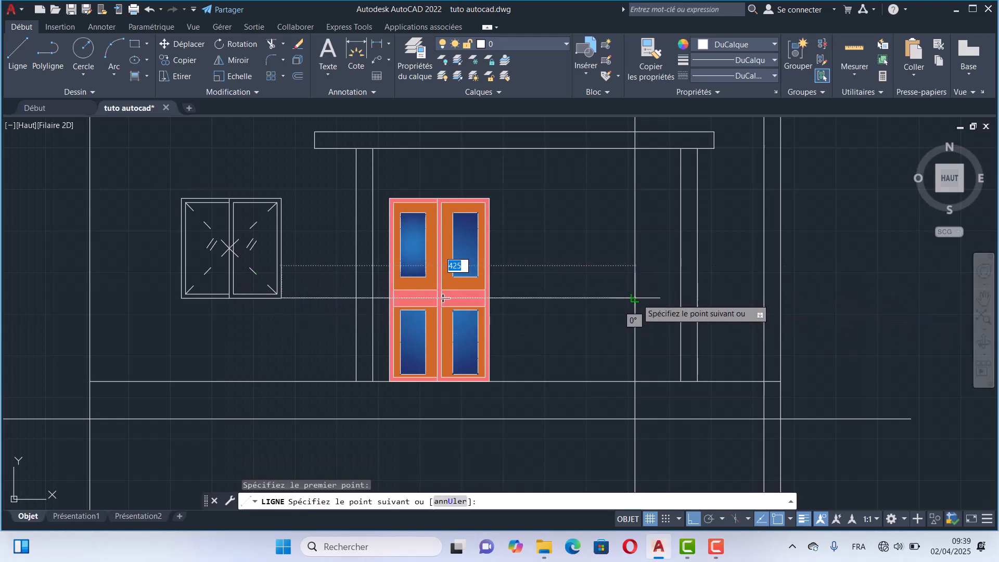
pyautogui.click(634, 298)
pyautogui.press('Escape')
# - Copy the facade window from its lower-right corner to the intersection of the helper line and the ray
pyautogui.click(297, 214)
pyautogui.click(199, 141)
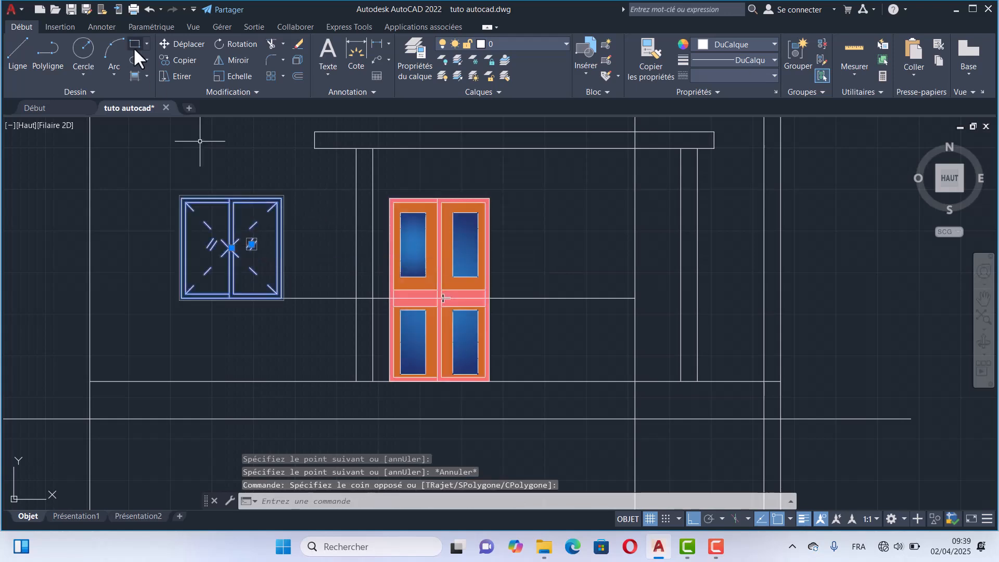
pyautogui.click(184, 59)
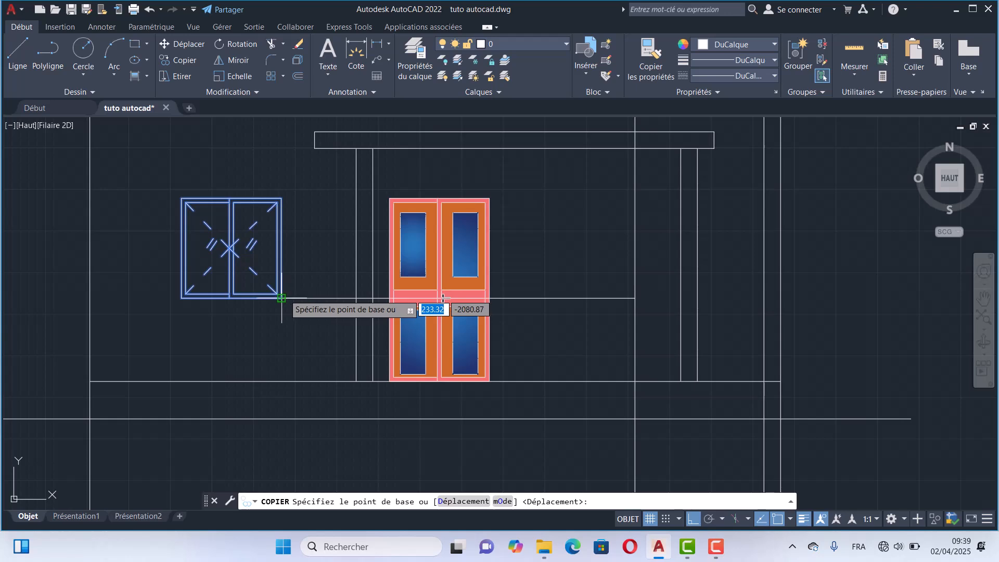
pyautogui.click(282, 298)
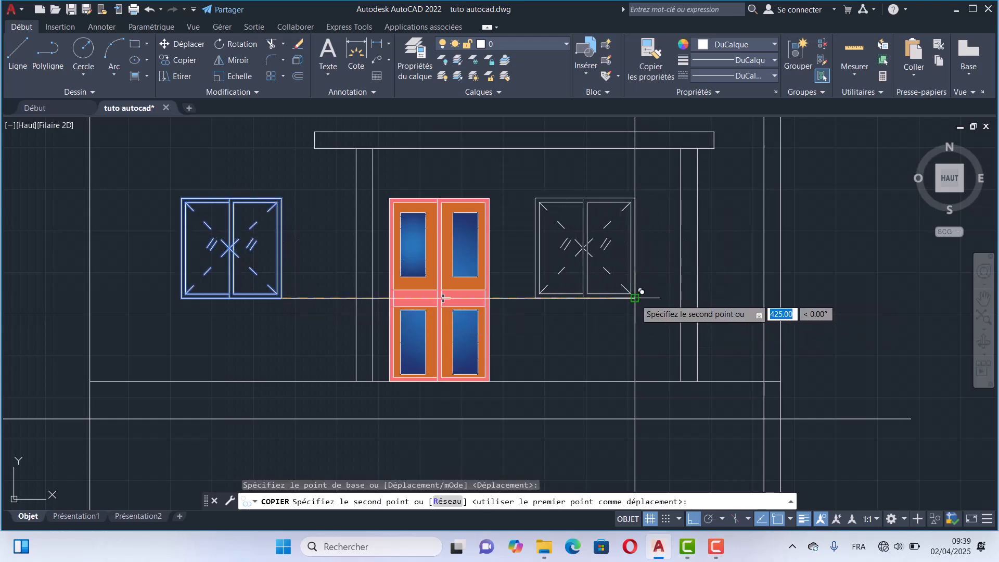
pyautogui.click(634, 297)
pyautogui.press('Escape')
# - Erase the horizontal helper line and the vertical ray used to place the second window
pyautogui.click(652, 206)
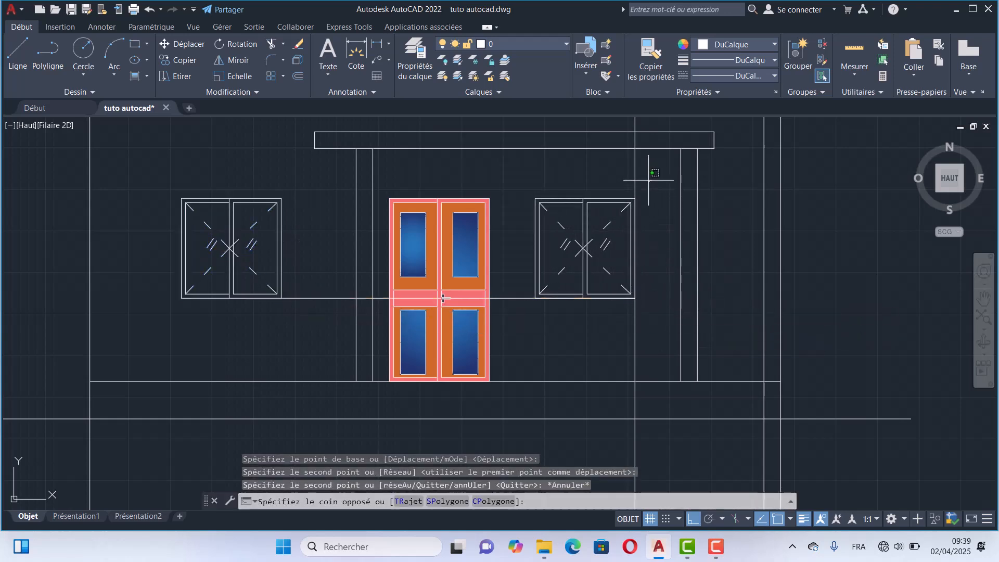
pyautogui.click(515, 304)
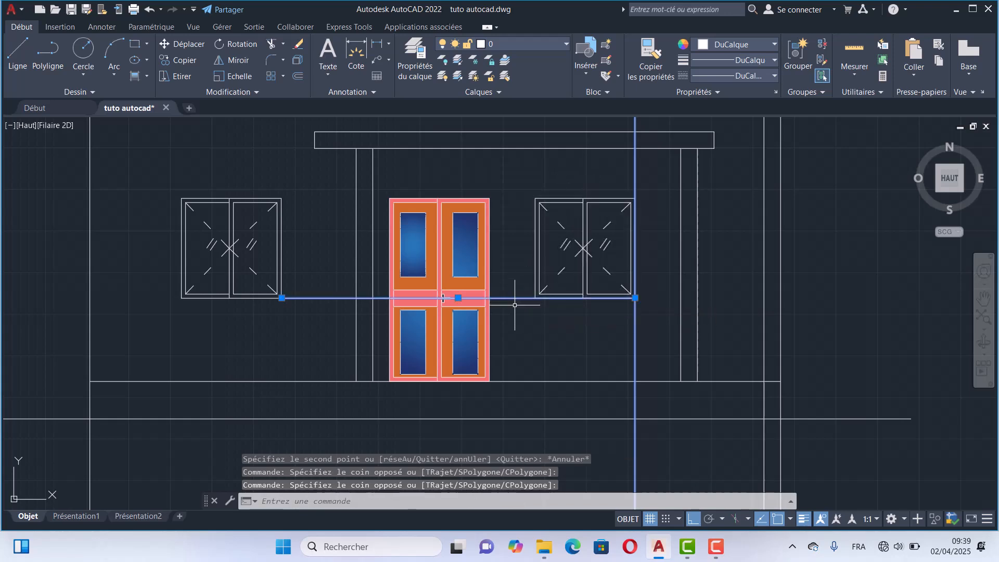
pyautogui.press('Delete')
# - Examine the facade's windows, door and porch against the remaining outer rays
pyautogui.scroll(-5, 515, 310)
pyautogui.moveTo(508, 300); pyautogui.dragTo(417, 301, button='middle')
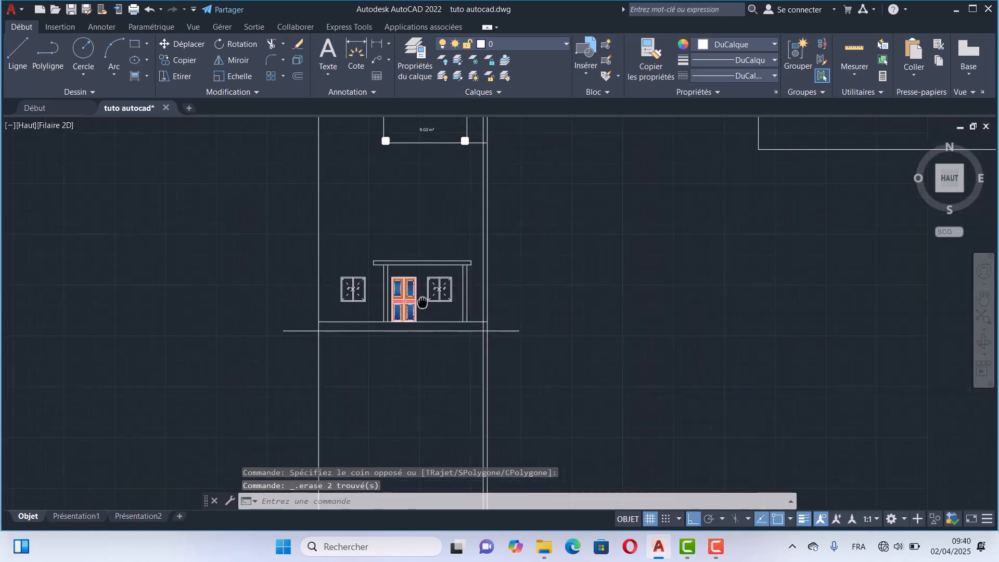
pyautogui.scroll(2, 415, 237)
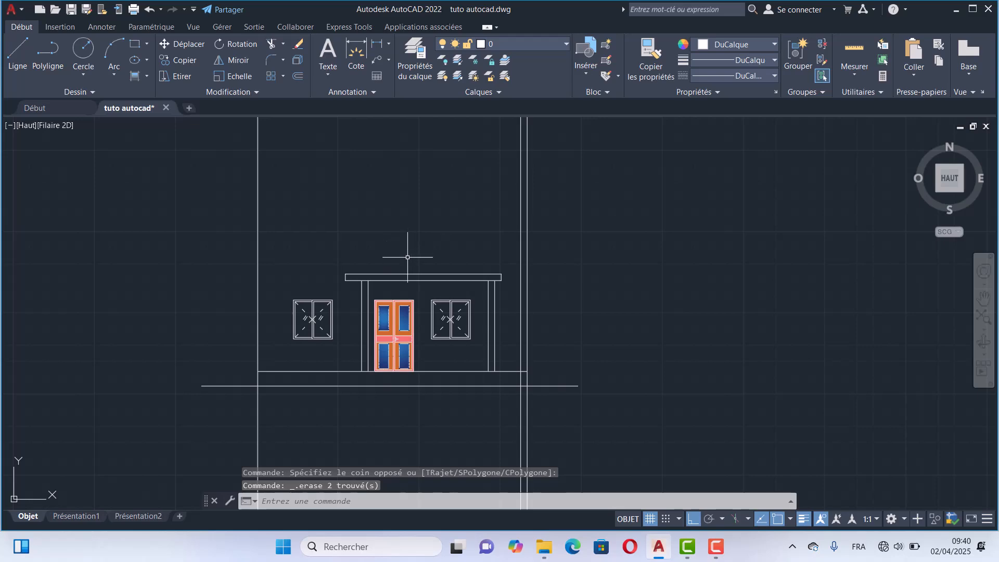
pyautogui.scroll(-4, 453, 253)
pyautogui.moveTo(453, 253); pyautogui.dragTo(428, 359, button='middle')
pyautogui.scroll(4, 445, 400)
pyautogui.moveTo(438, 396); pyautogui.dragTo(441, 361, button='middle')
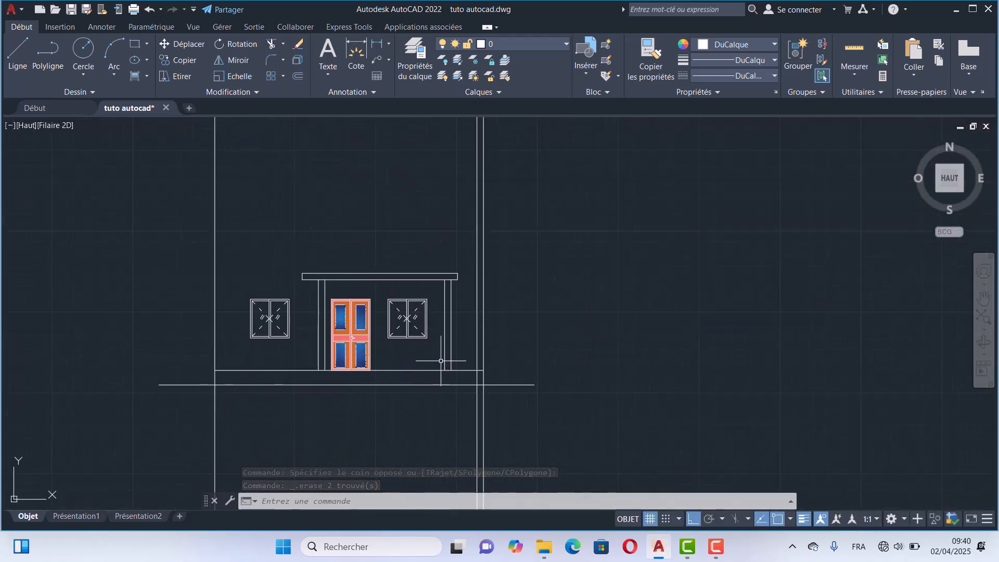
pyautogui.scroll(2, 312, 360)
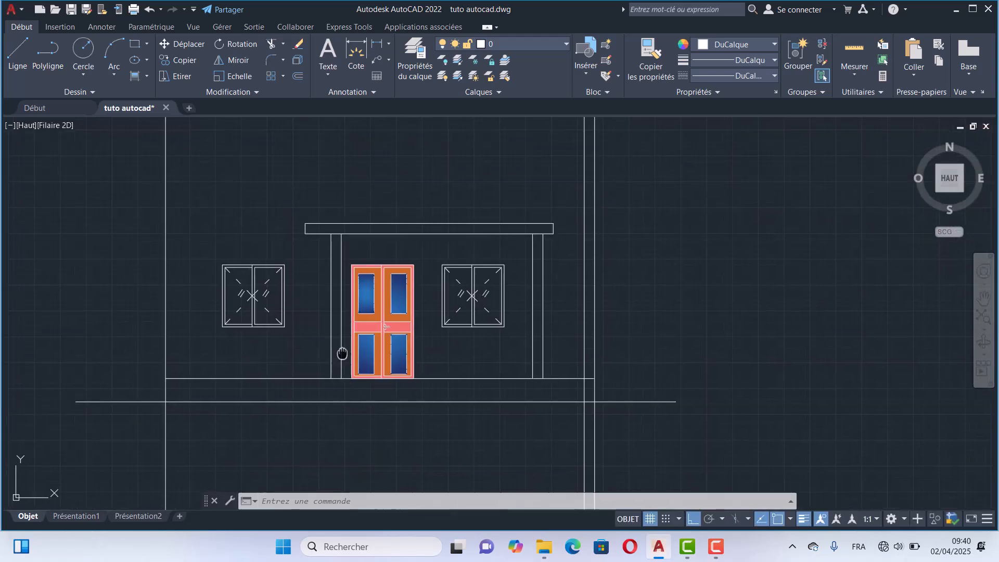
pyautogui.moveTo(313, 335); pyautogui.dragTo(323, 358, button='middle')
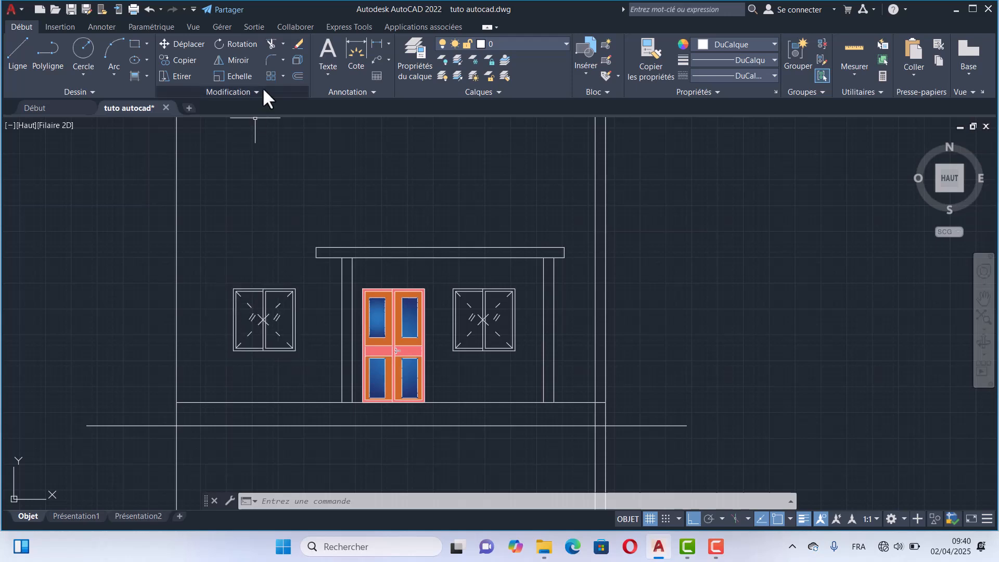
# - Offset the facade's floor line upward by 450
pyautogui.click(295, 72)
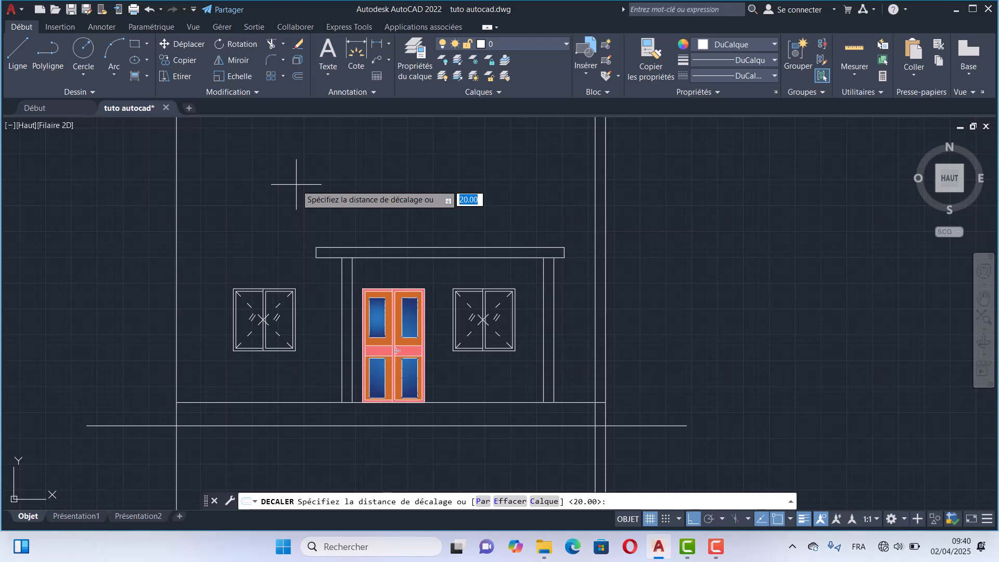
pyautogui.write('450')
pyautogui.press('Return')
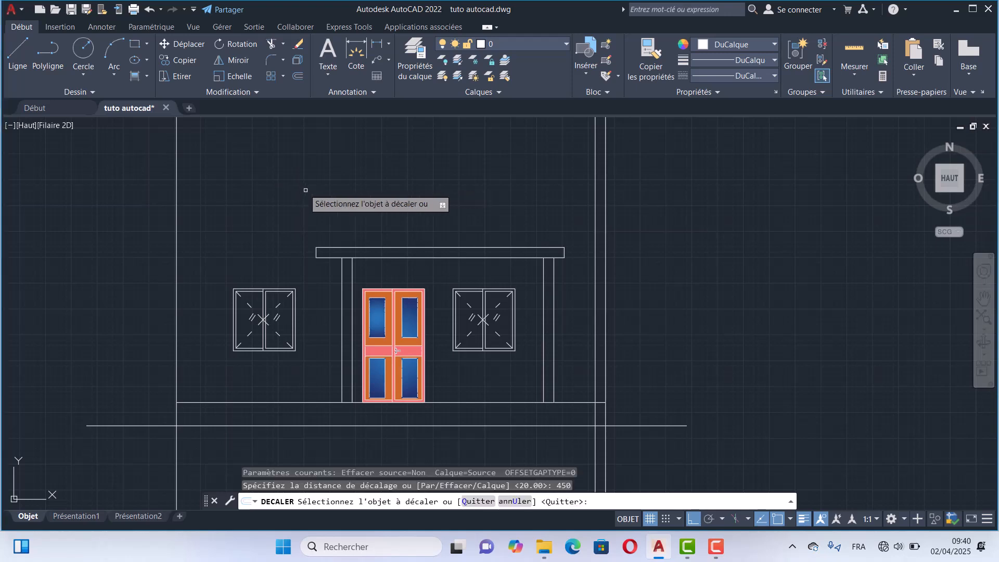
pyautogui.click(261, 402)
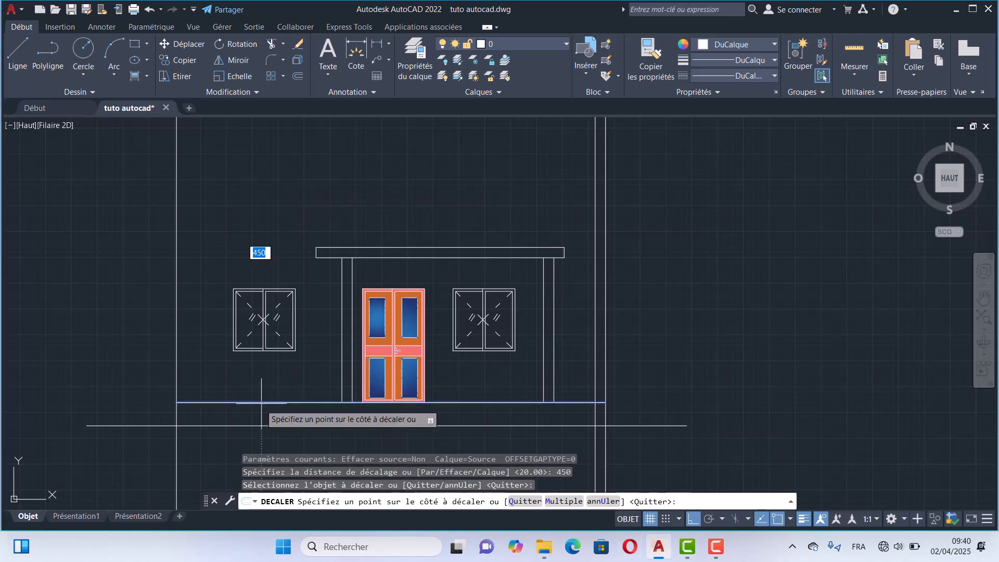
pyautogui.click(309, 250)
pyautogui.scroll(-4, 356, 276)
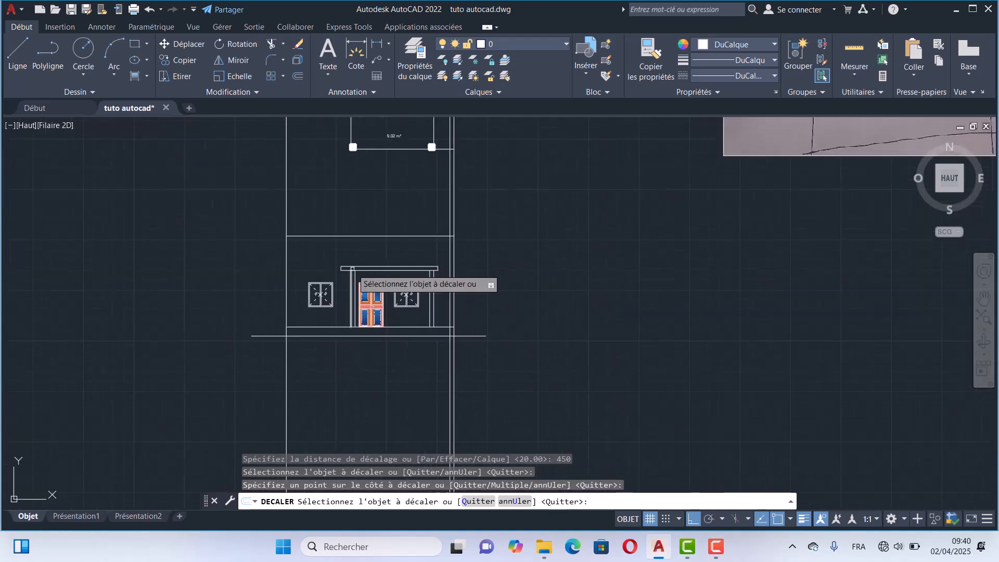
pyautogui.press('Escape')
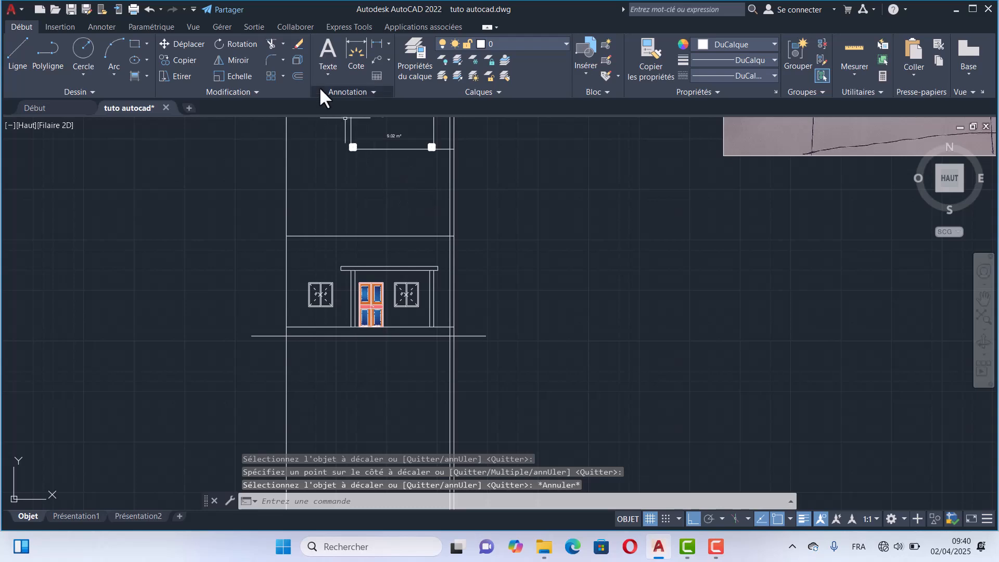
# - Trim the left ray and the two far-right rays between the plan and the facade's top line
pyautogui.click(266, 48)
pyautogui.scroll(-4, 344, 152)
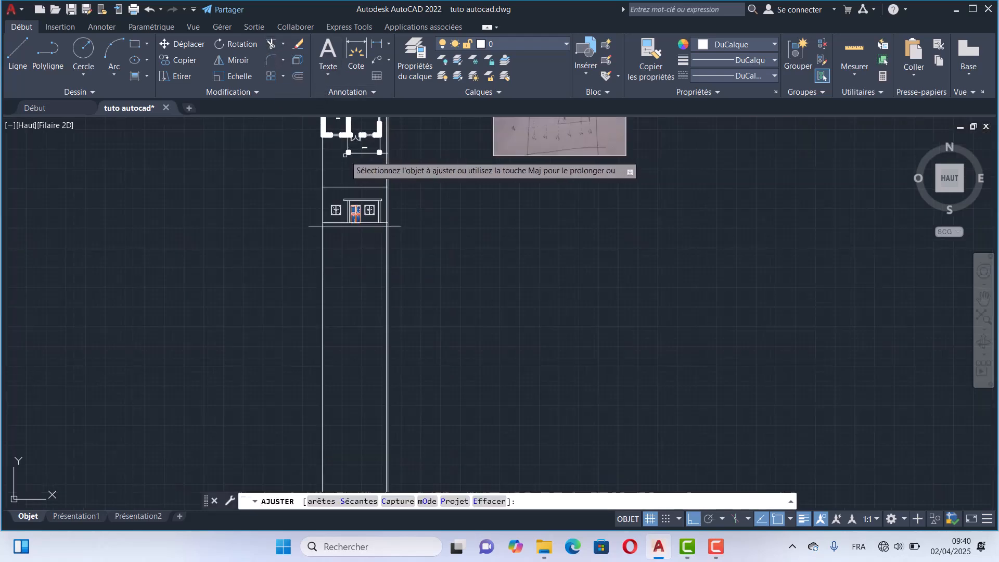
pyautogui.moveTo(345, 153)
pyautogui.mouseDown(button='middle')
pyautogui.moveTo(372, 222)
pyautogui.moveTo(410, 244)
pyautogui.moveTo(450, 342)
pyautogui.mouseUp(button='middle')
pyautogui.scroll(4, 400, 256)
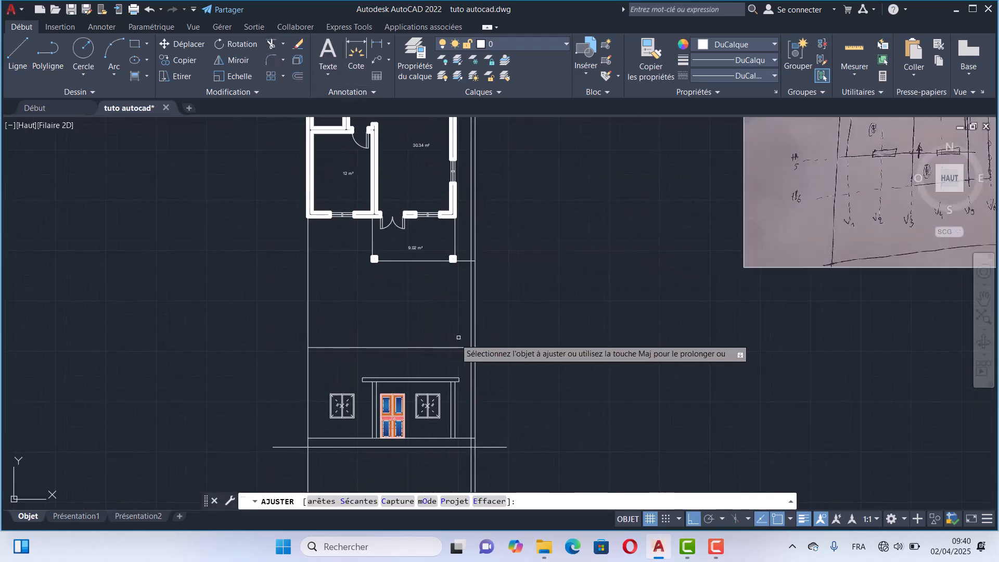
pyautogui.moveTo(359, 298); pyautogui.dragTo(264, 312)
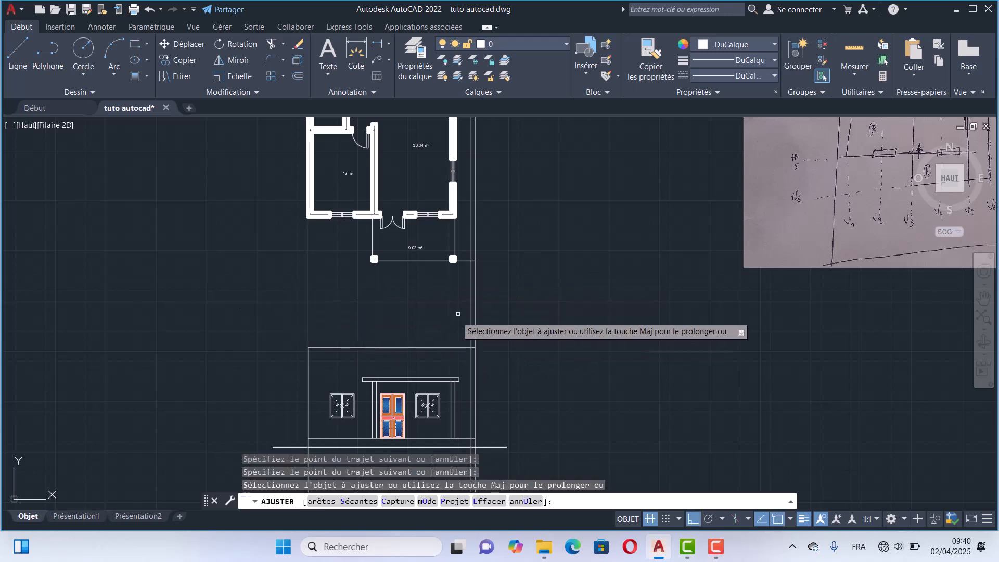
pyautogui.scroll(2, 456, 314)
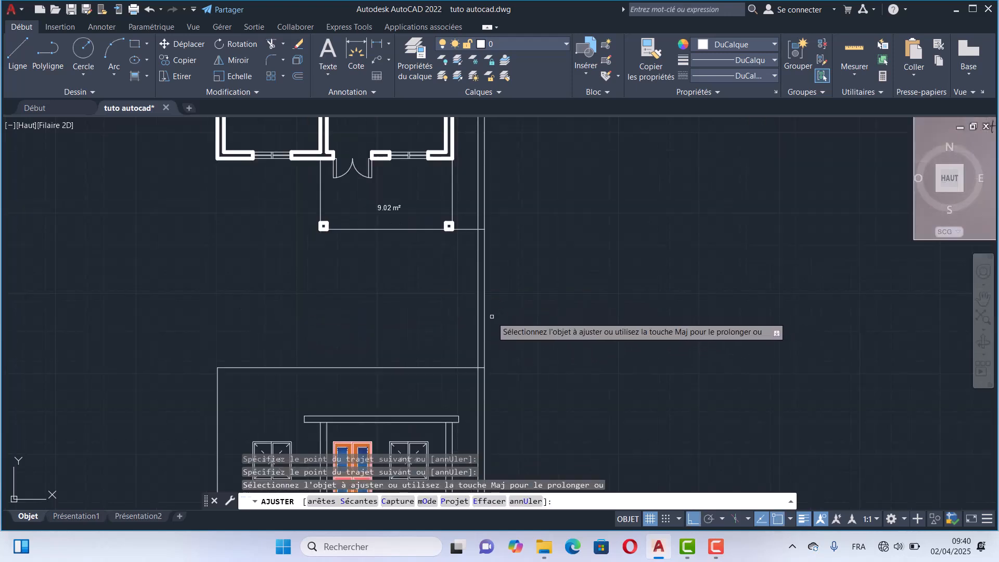
pyautogui.click(485, 292)
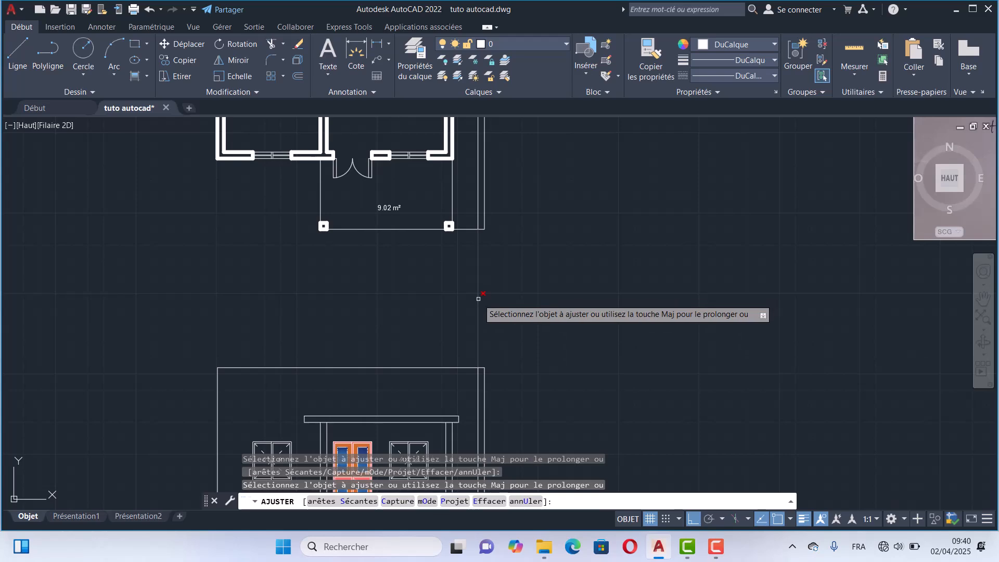
pyautogui.click(479, 297)
pyautogui.press('Escape')
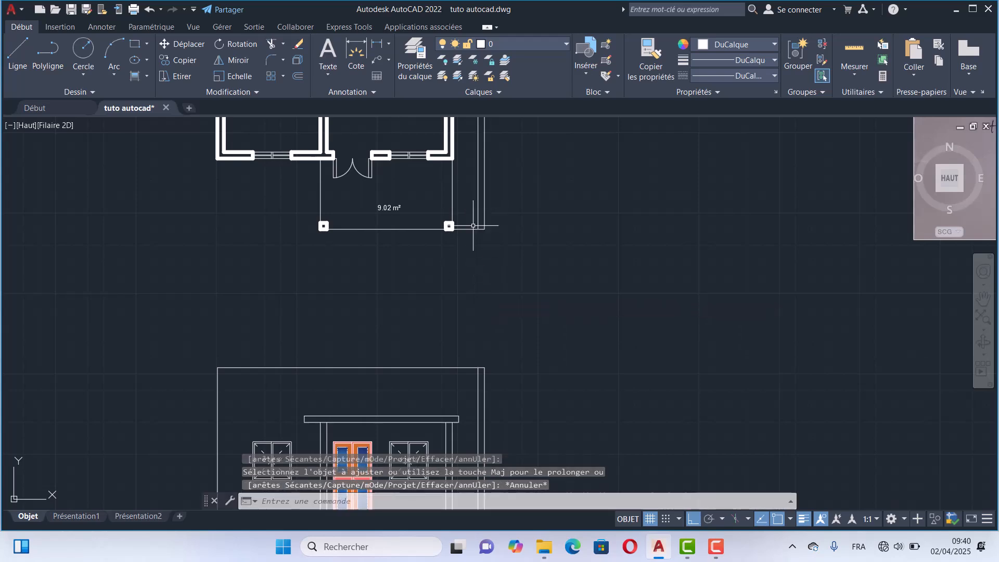
# - Erase the inner of the two long vertical lines outside the plan's right wall
pyautogui.scroll(-2, 466, 251)
pyautogui.moveTo(468, 254); pyautogui.dragTo(458, 226, button='middle')
pyautogui.scroll(4, 461, 286)
pyautogui.moveTo(468, 302)
pyautogui.mouseDown(button='middle')
pyautogui.moveTo(458, 161)
pyautogui.moveTo(461, 345)
pyautogui.mouseUp(button='middle')
pyautogui.scroll(-4, 449, 167)
pyautogui.scroll(-2, 462, 345)
pyautogui.scroll(4, 460, 221)
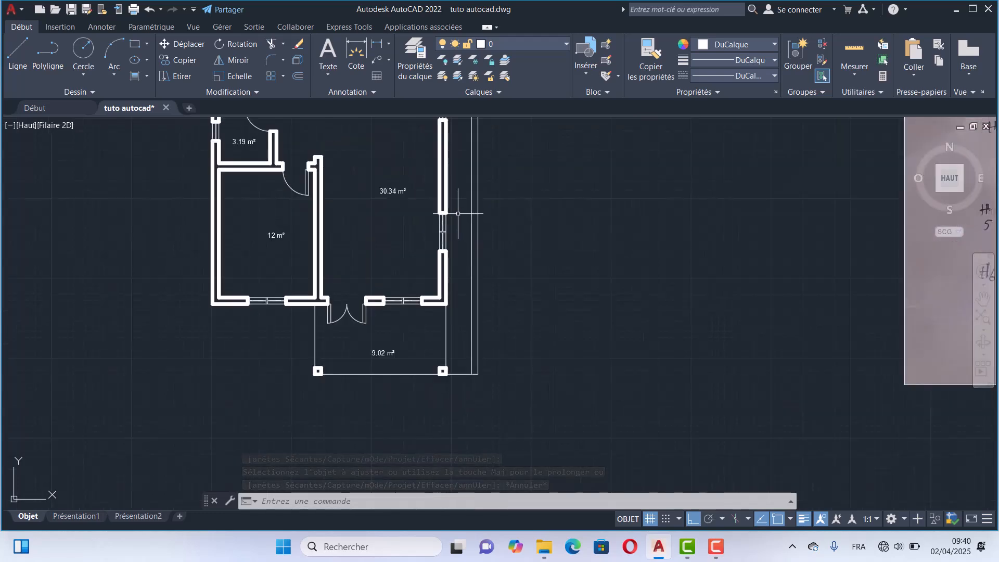
pyautogui.scroll(-2, 459, 231)
pyautogui.moveTo(459, 230); pyautogui.dragTo(409, 320, button='middle')
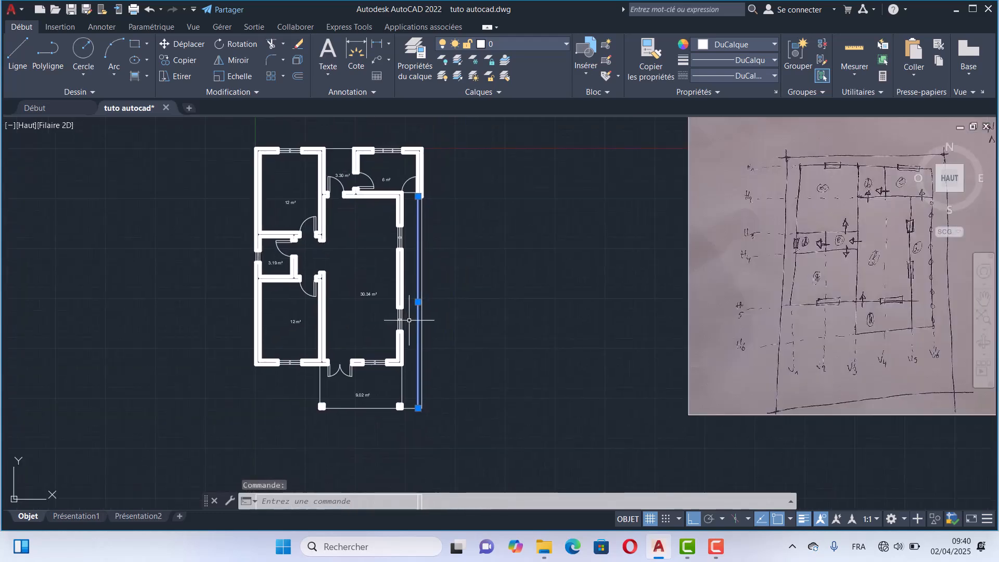
pyautogui.press('Delete')
# - Trim the left ray and the two right rays below the facade's ground line
pyautogui.scroll(-3, 404, 337)
pyautogui.moveTo(429, 440); pyautogui.dragTo(429, 330, button='middle')
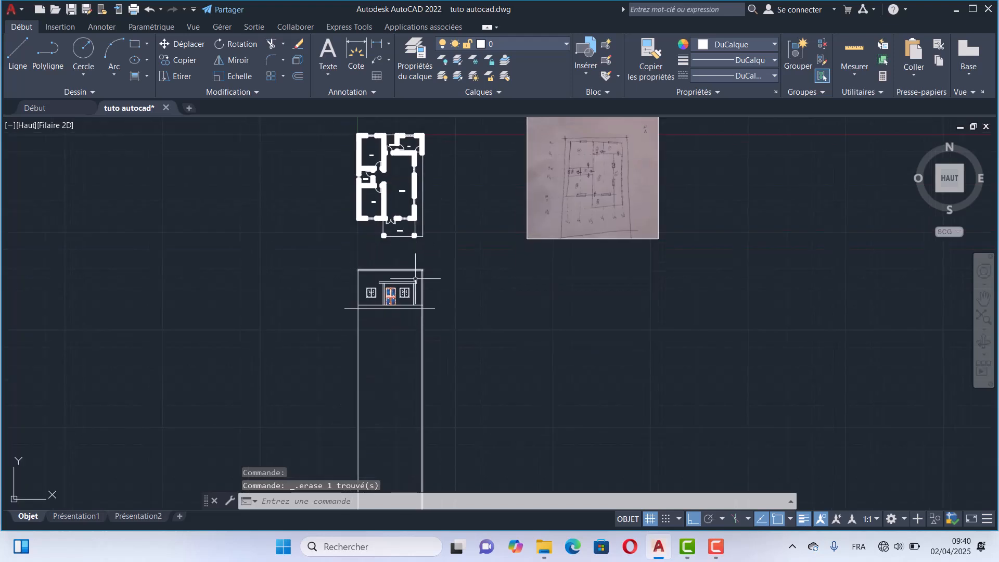
pyautogui.scroll(5, 430, 329)
pyautogui.scroll(2, 429, 330)
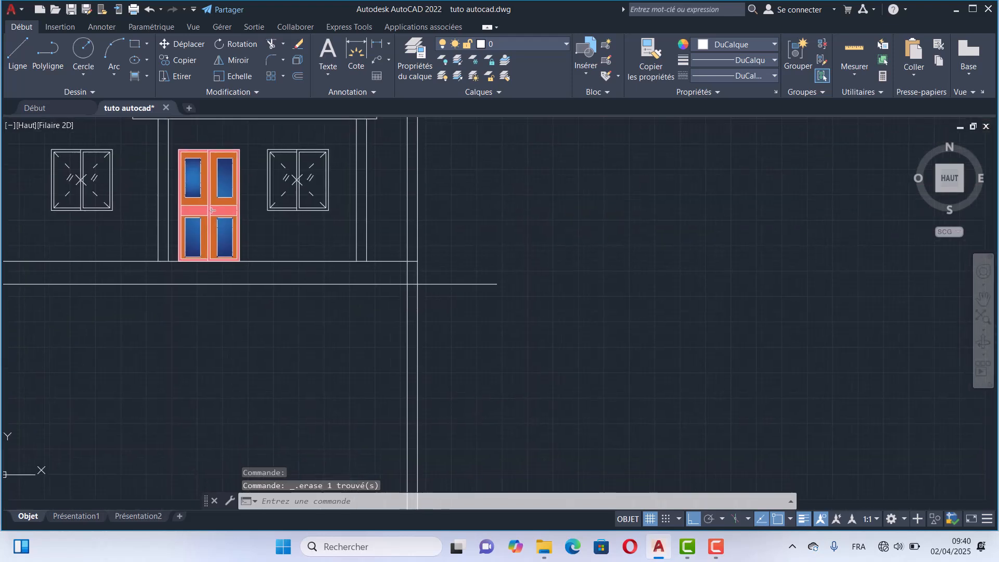
pyautogui.click(271, 43)
pyautogui.scroll(-3, 459, 290)
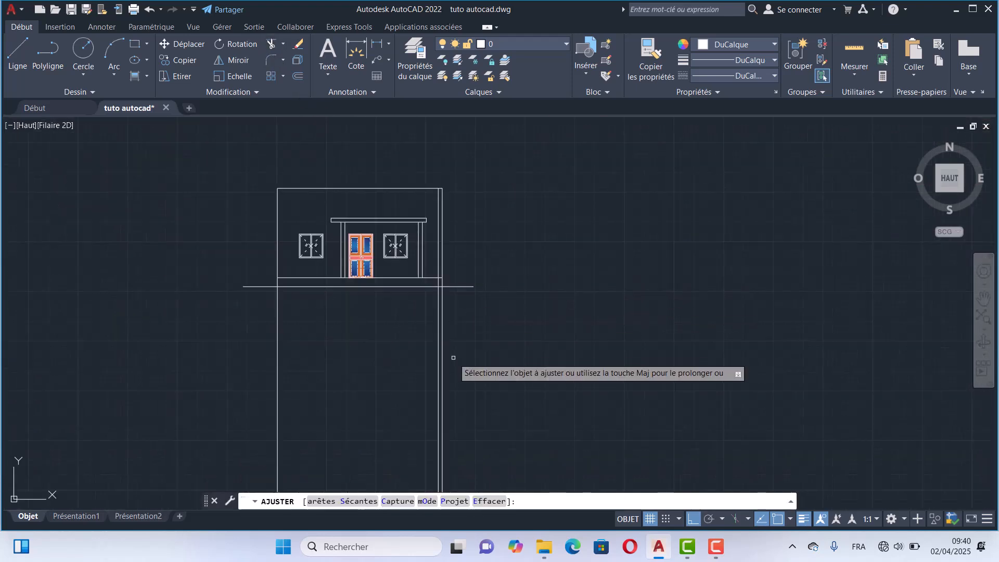
pyautogui.click(458, 337)
pyautogui.press('Return')
pyautogui.scroll(6, 408, 350)
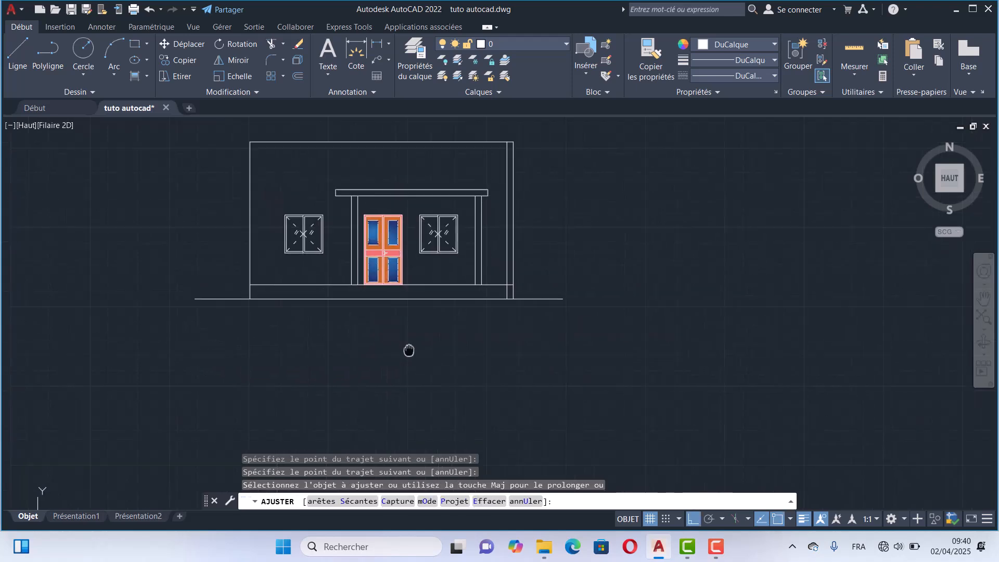
pyautogui.press('Escape')
# - Trim the inner right vertical line between the facade's floor line and ground line
pyautogui.scroll(2, 493, 359)
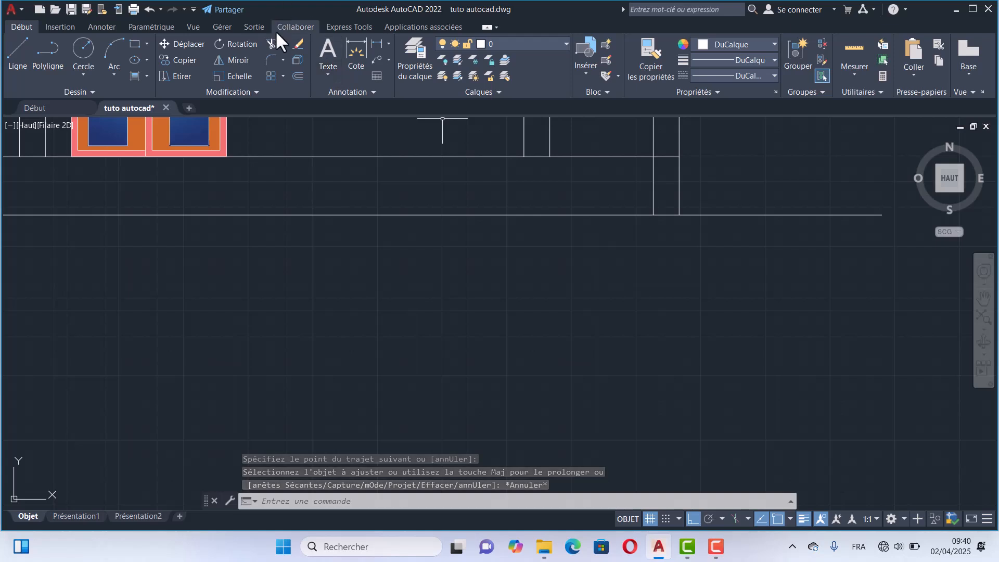
pyautogui.click(270, 44)
pyautogui.moveTo(665, 187); pyautogui.dragTo(612, 196)
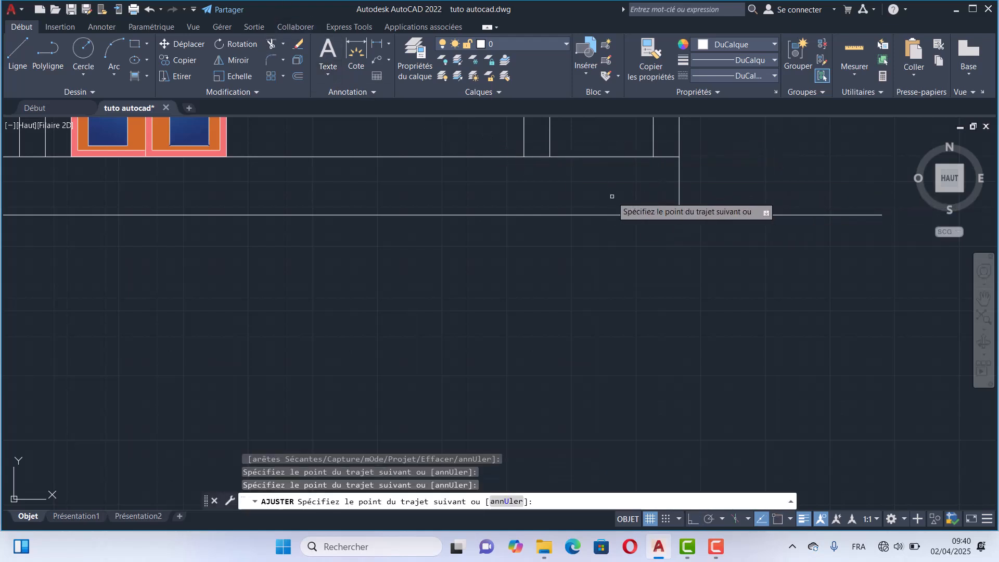
pyautogui.scroll(-2, 617, 216)
pyautogui.moveTo(618, 219); pyautogui.dragTo(614, 390, button='middle')
pyautogui.press('Escape')
pyautogui.moveTo(552, 194); pyautogui.dragTo(527, 186, button='middle')
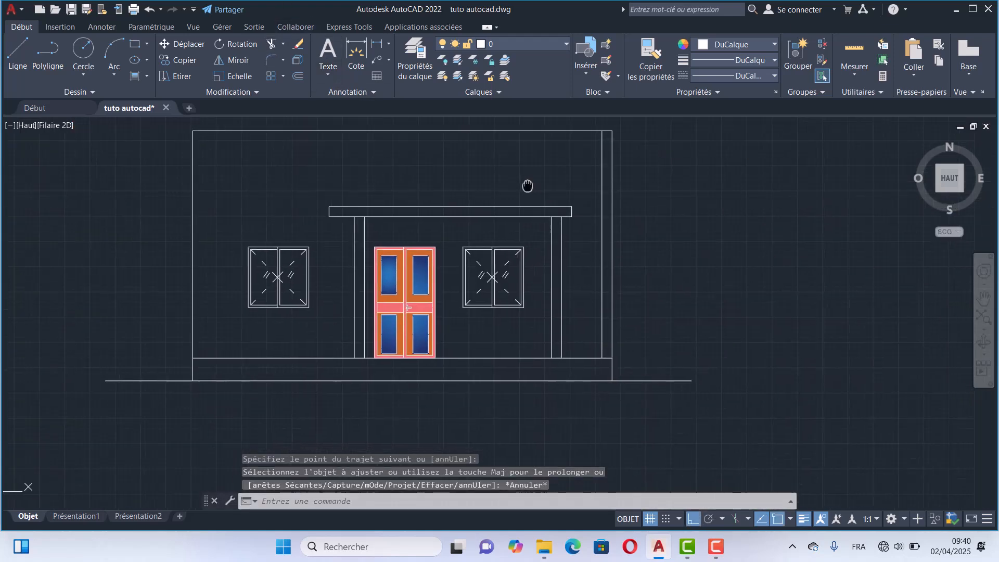
pyautogui.moveTo(576, 267); pyautogui.dragTo(530, 256, button='middle')
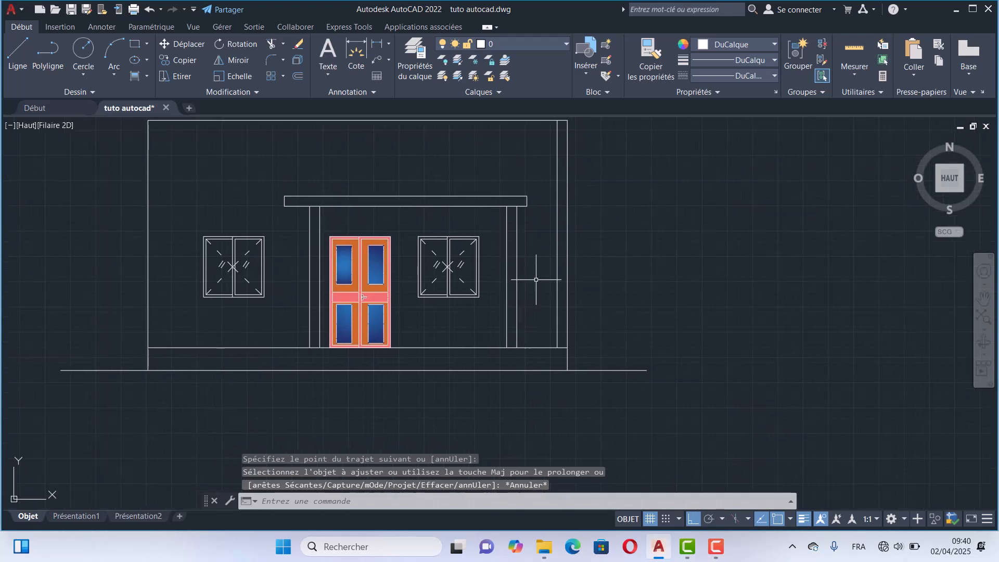
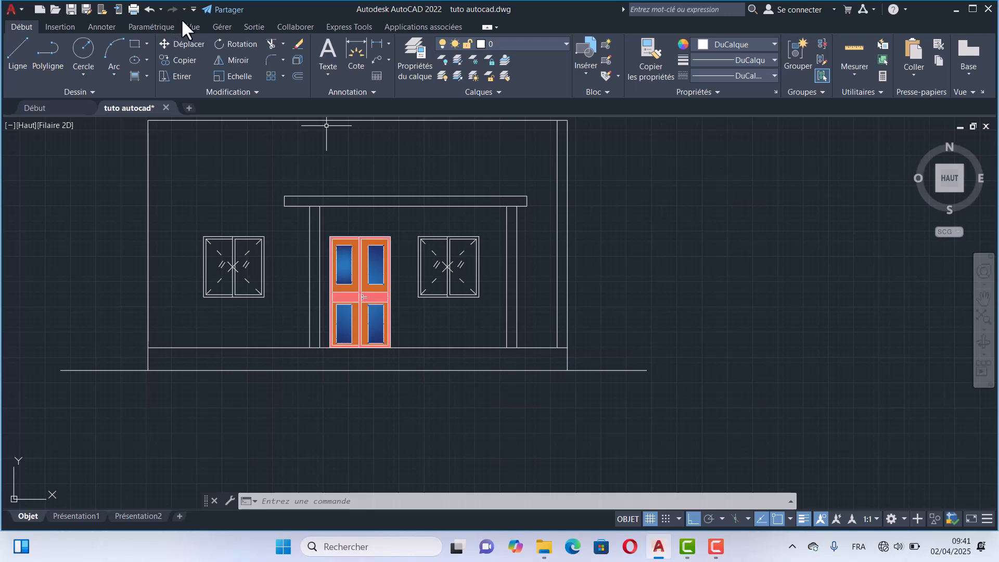
# - Insert the metric door elevation block (Elévation de la porte - Métrique) where the floor line meets the right wall's inner line
pyautogui.click(191, 26)
pyautogui.click(472, 57)
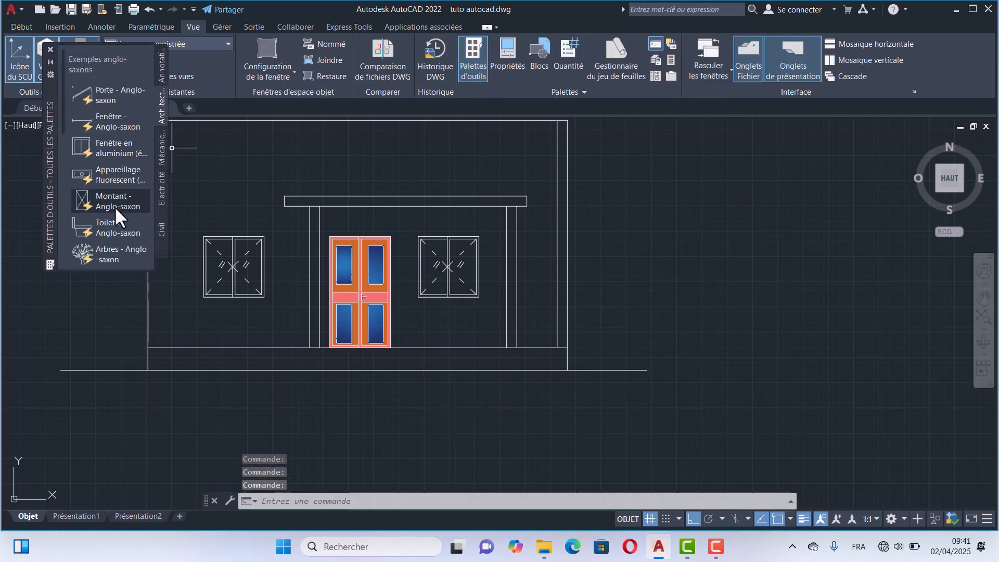
pyautogui.scroll(-5, 117, 117)
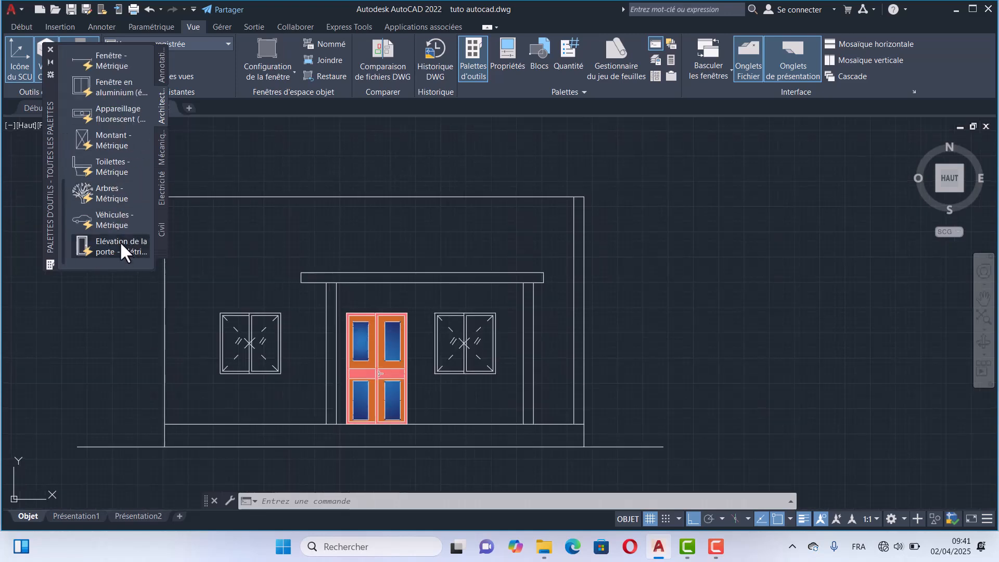
pyautogui.click(120, 242)
pyautogui.scroll(2, 544, 411)
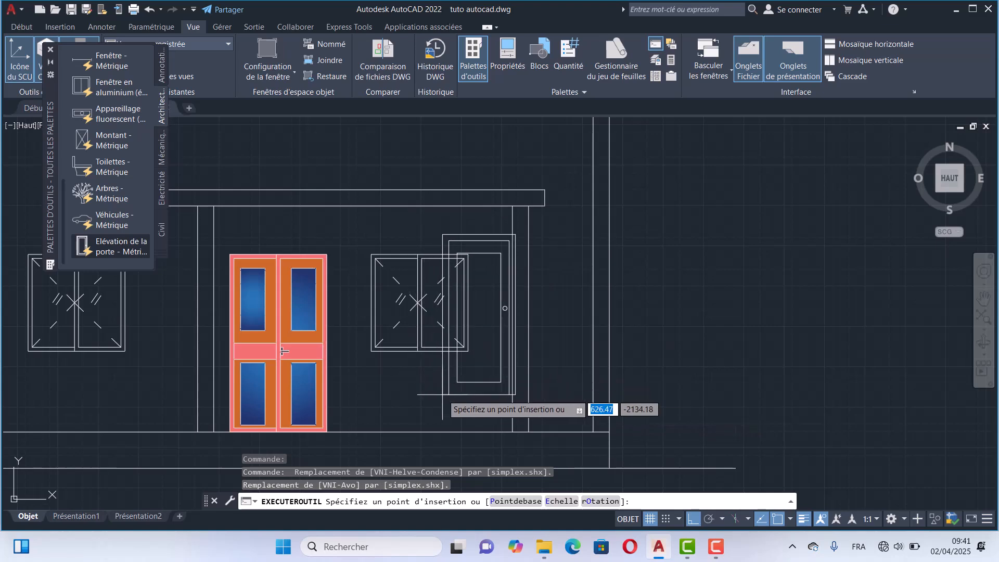
pyautogui.scroll(3, 531, 424)
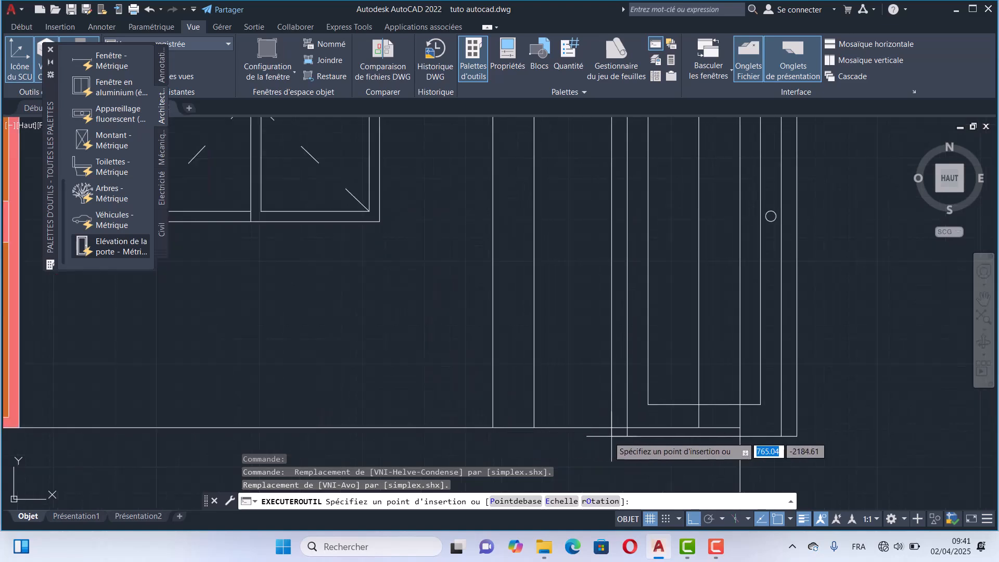
pyautogui.click(698, 427)
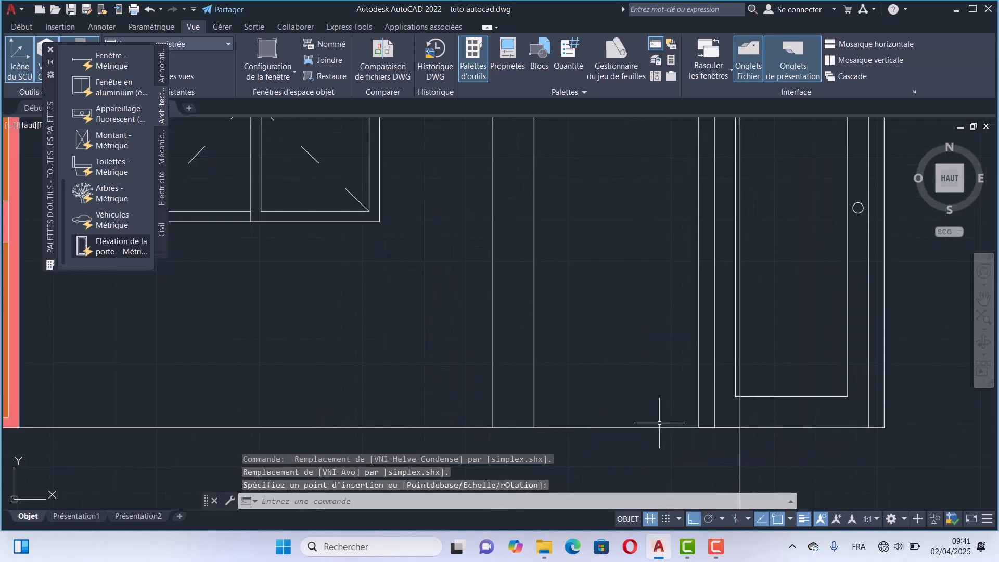
pyautogui.moveTo(658, 420); pyautogui.dragTo(439, 407, button='middle')
pyautogui.scroll(-2, 595, 382)
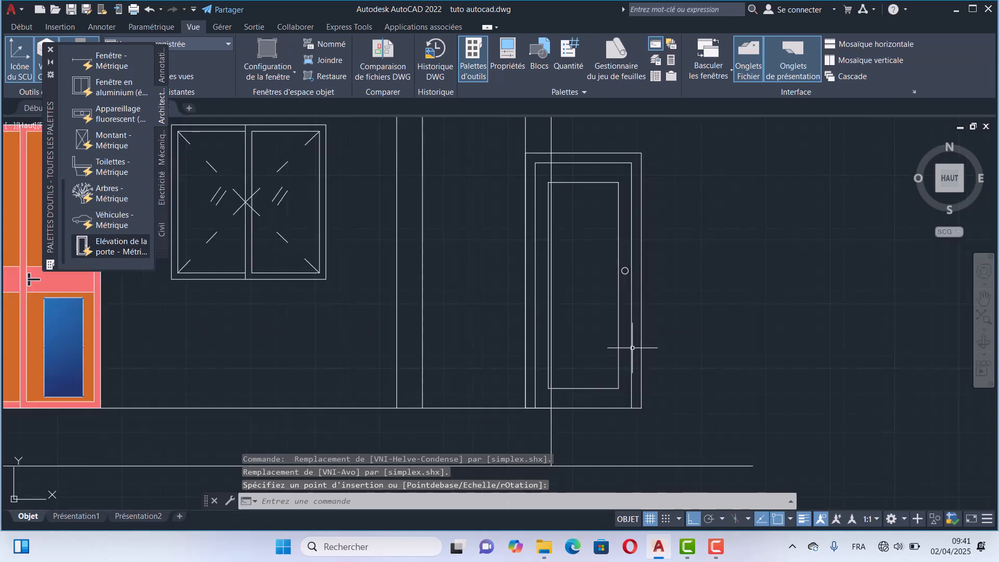
# - Close the tool palettes and move the inserted door so its lower-right corner sits on the right wall's inner line
pyautogui.click(630, 306)
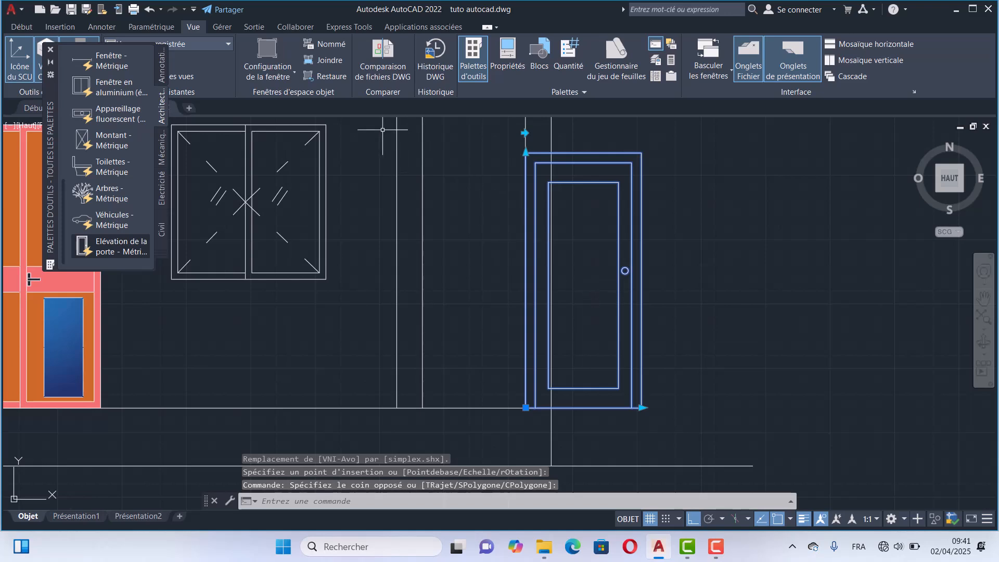
pyautogui.click(51, 50)
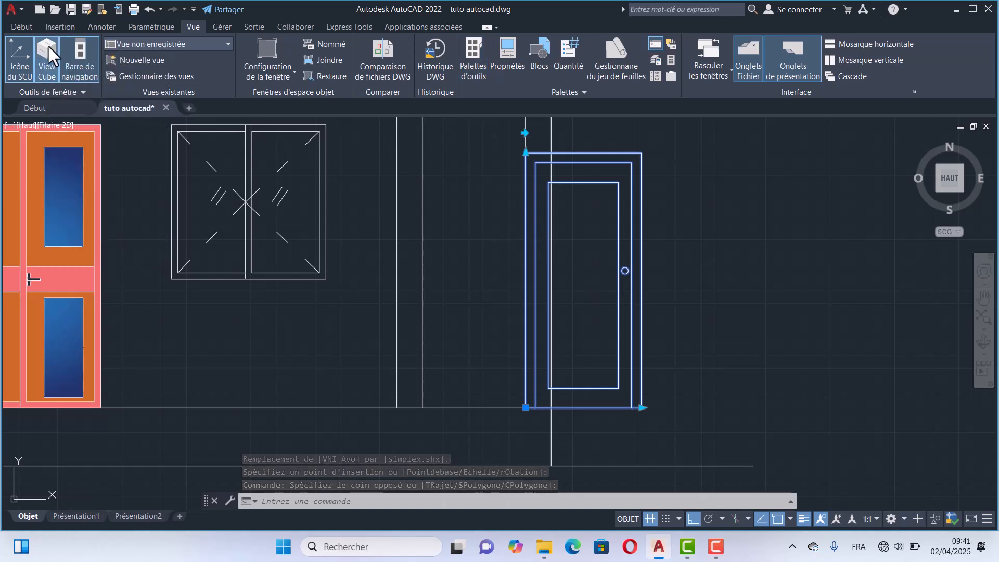
pyautogui.click(23, 27)
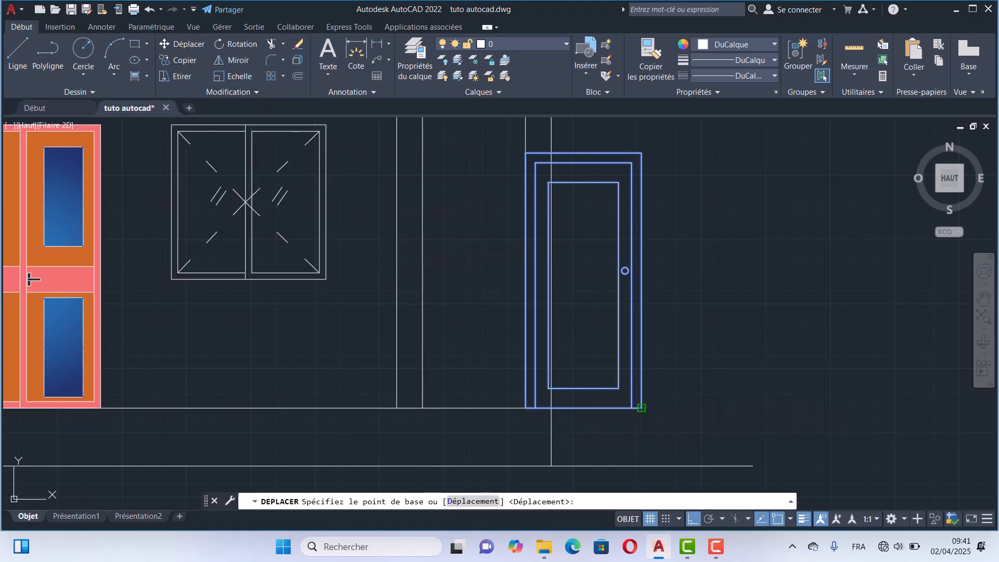
pyautogui.click(642, 408)
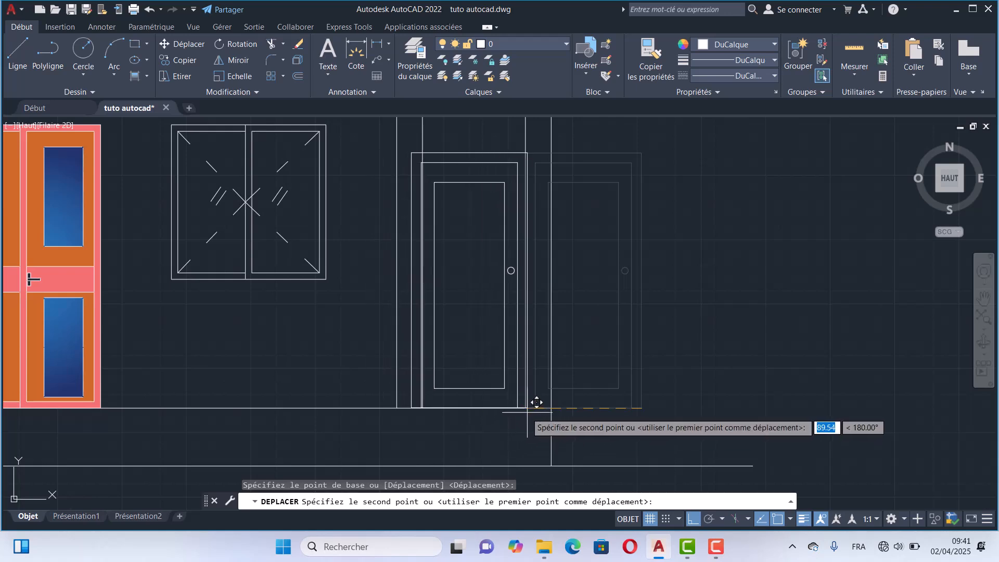
pyautogui.click(526, 408)
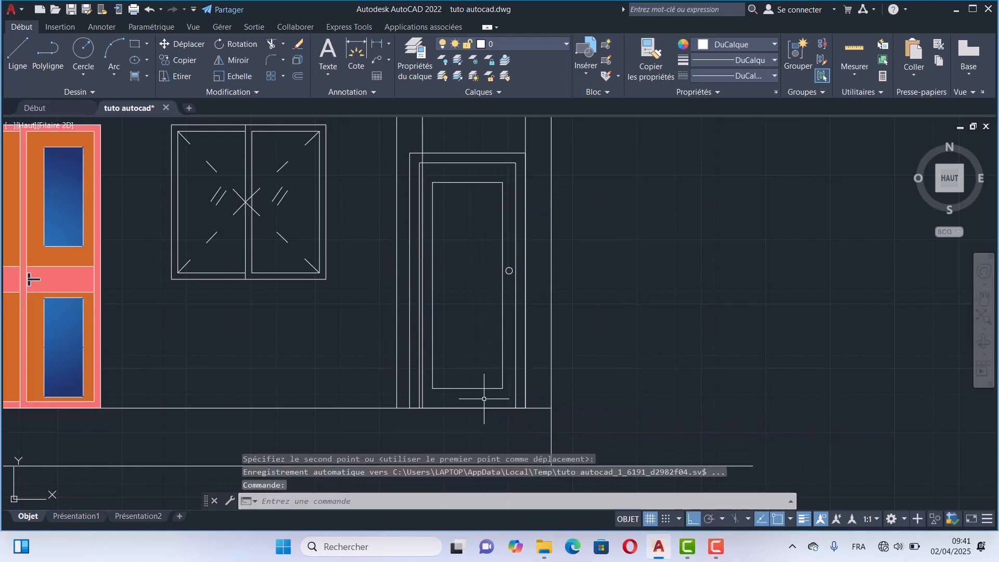
# - Set the inserted door's width to 80 from its lower-right corner
pyautogui.click(507, 375)
pyautogui.click(477, 394)
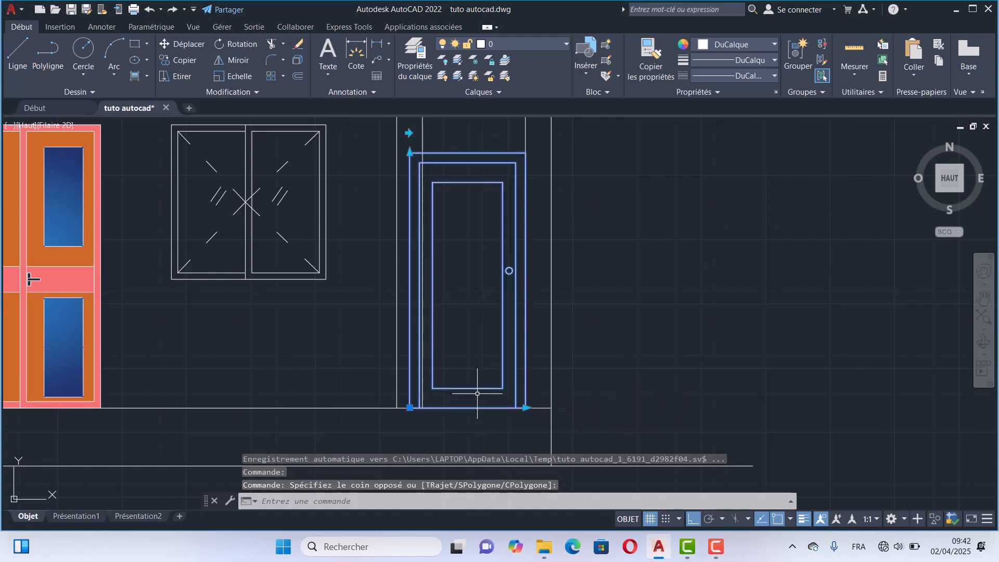
pyautogui.scroll(-4, 484, 345)
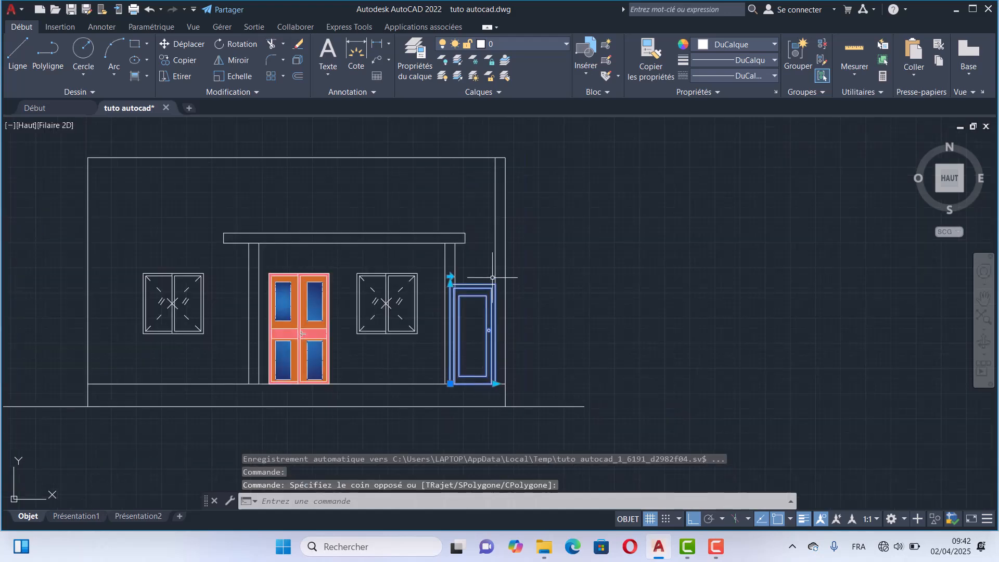
pyautogui.scroll(-8, 493, 277)
pyautogui.scroll(2, 463, 270)
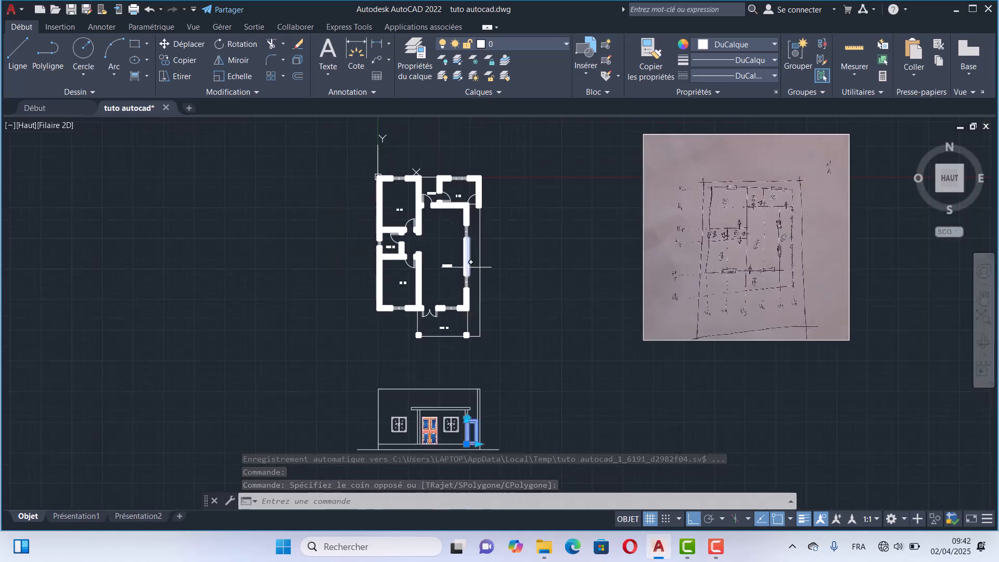
pyautogui.moveTo(466, 267); pyautogui.dragTo(419, 138, button='middle')
pyautogui.scroll(5, 431, 240)
pyautogui.moveTo(394, 405); pyautogui.dragTo(432, 164, button='middle')
pyautogui.scroll(3, 447, 251)
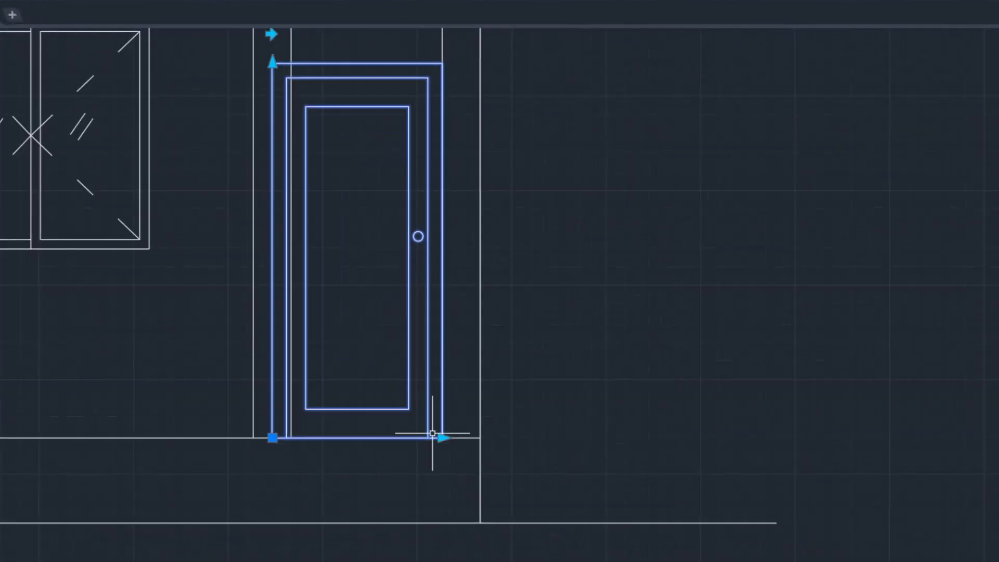
pyautogui.click(442, 438)
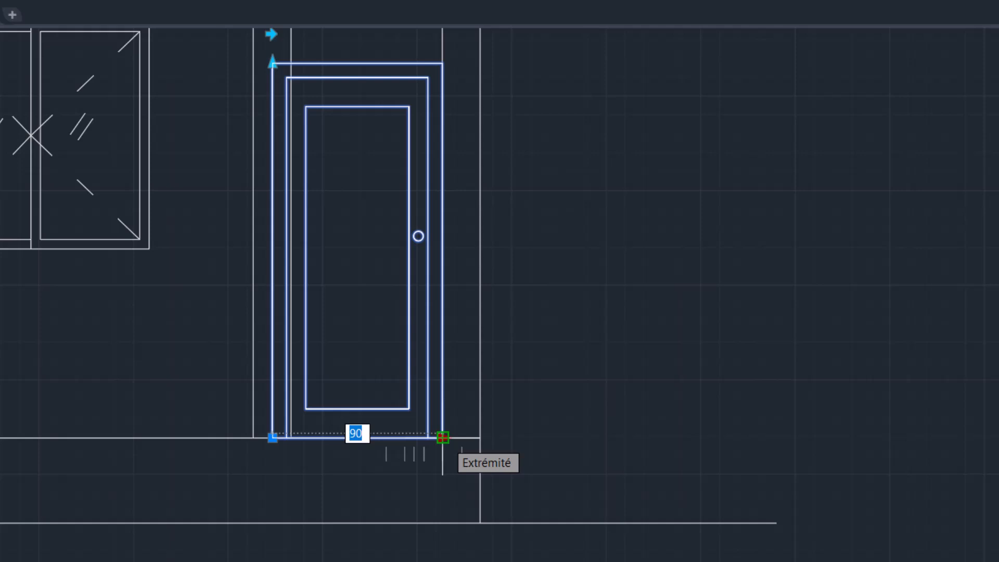
pyautogui.write('80')
pyautogui.press('Return')
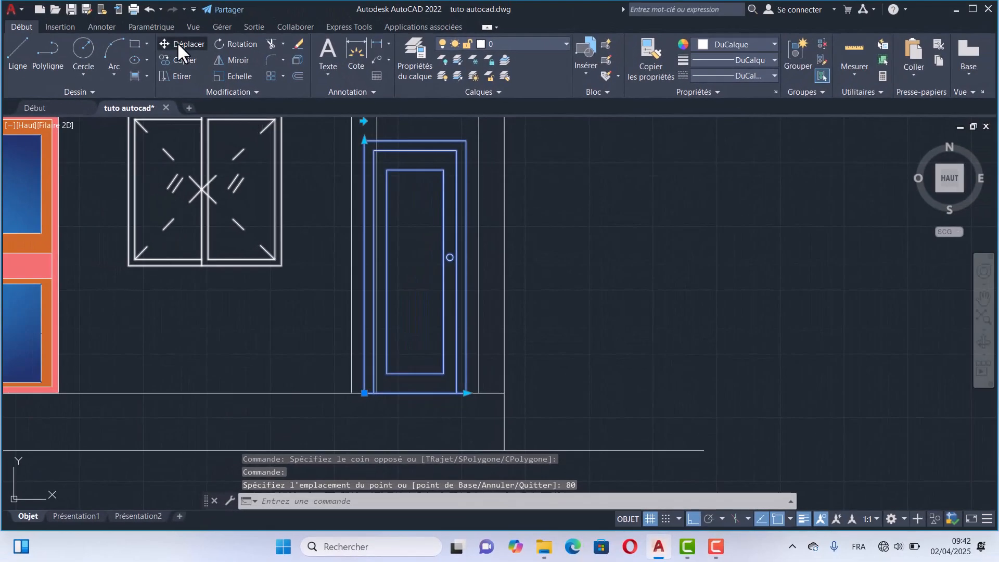
# - Move the narrowed door right so its lower-right corner meets the right wall's inner line again
pyautogui.click(179, 44)
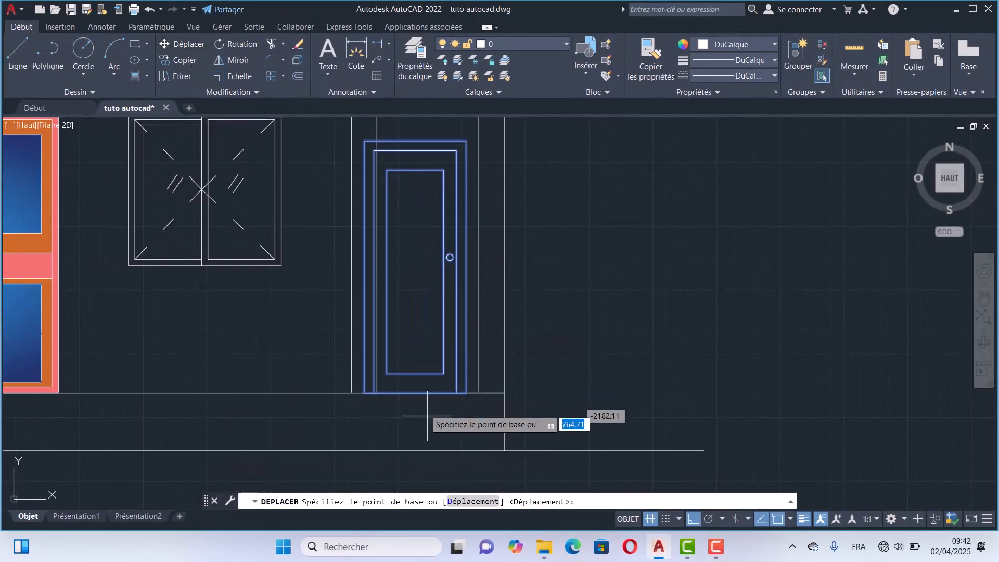
pyautogui.click(467, 393)
pyautogui.click(487, 385)
pyautogui.scroll(-4, 487, 385)
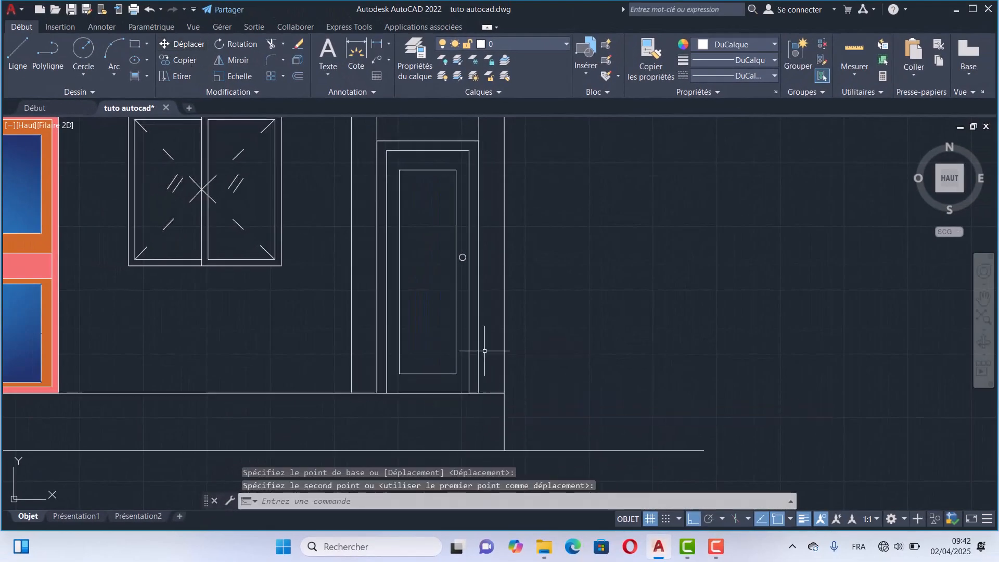
pyautogui.press('Escape')
# - Set the side door's height to 220 from its upper-left corner
pyautogui.scroll(4, 474, 275)
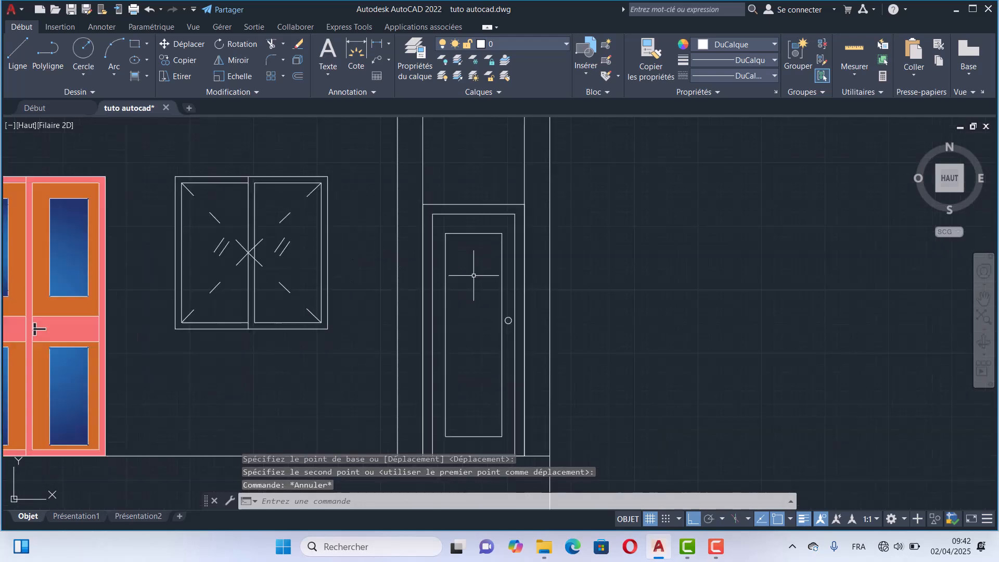
pyautogui.click(465, 210)
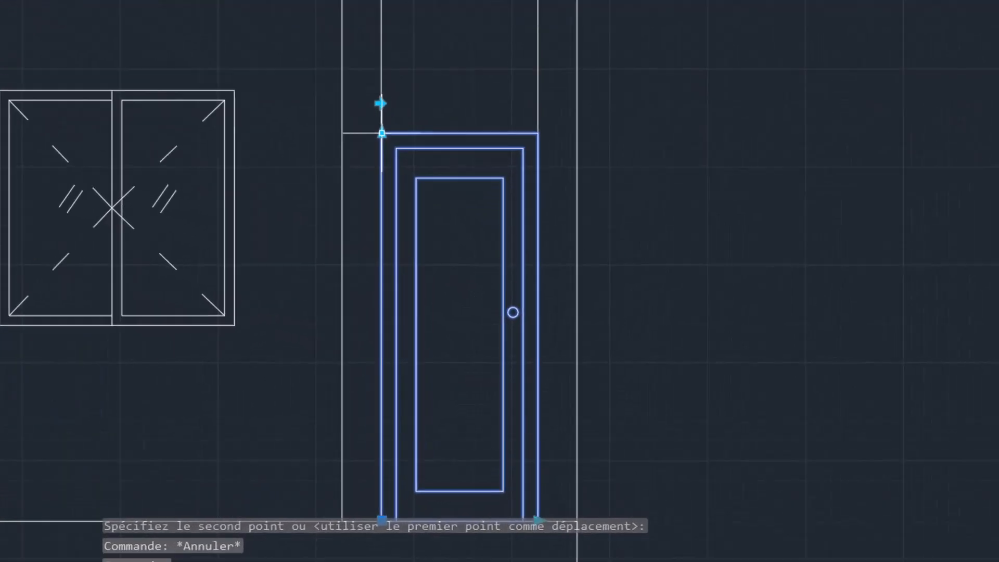
pyautogui.click(423, 204)
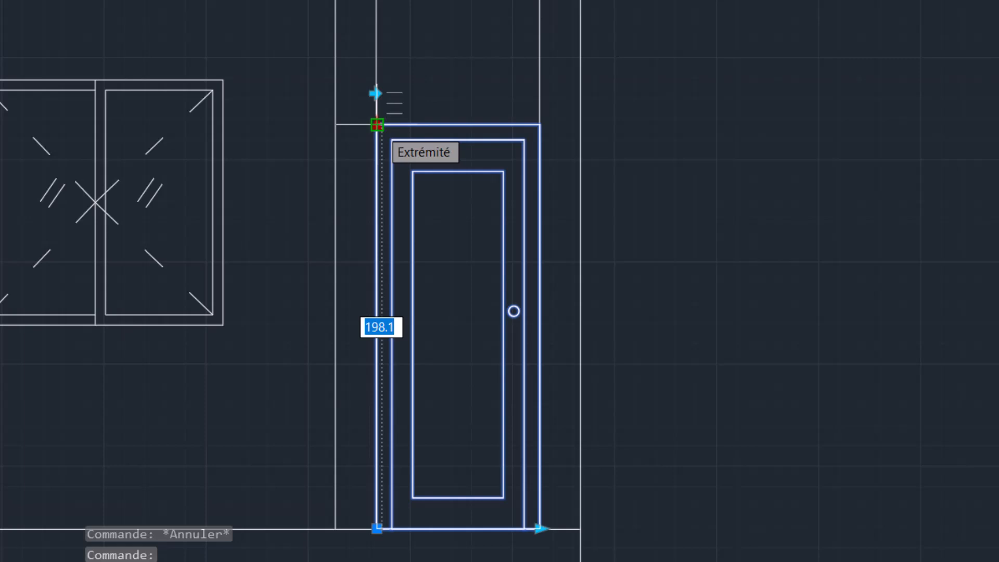
pyautogui.write('220')
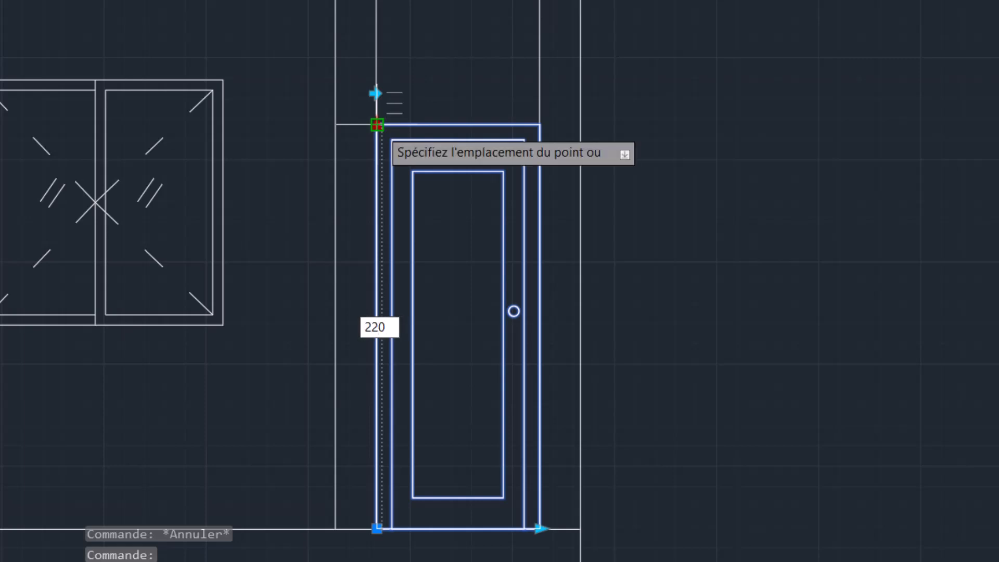
pyautogui.press('Return')
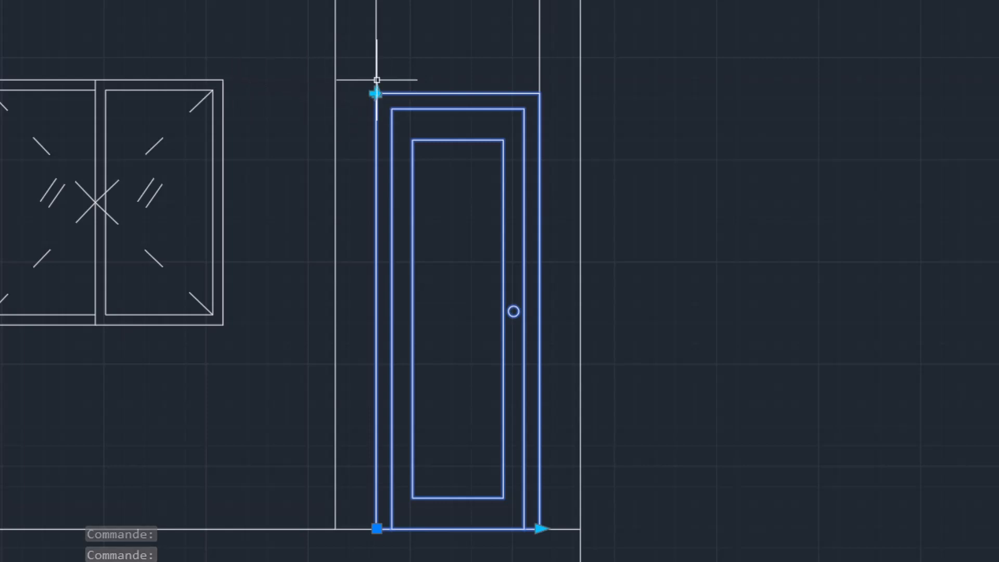
# - Check the side door's height at its upper-left corner and review the door within the whole facade
pyautogui.scroll(10, 377, 81)
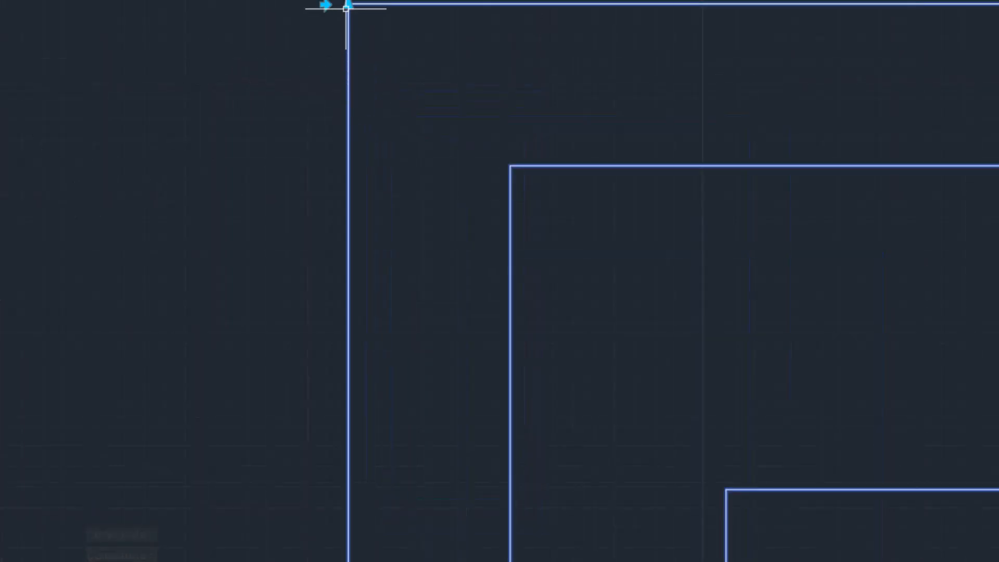
pyautogui.click(349, 4)
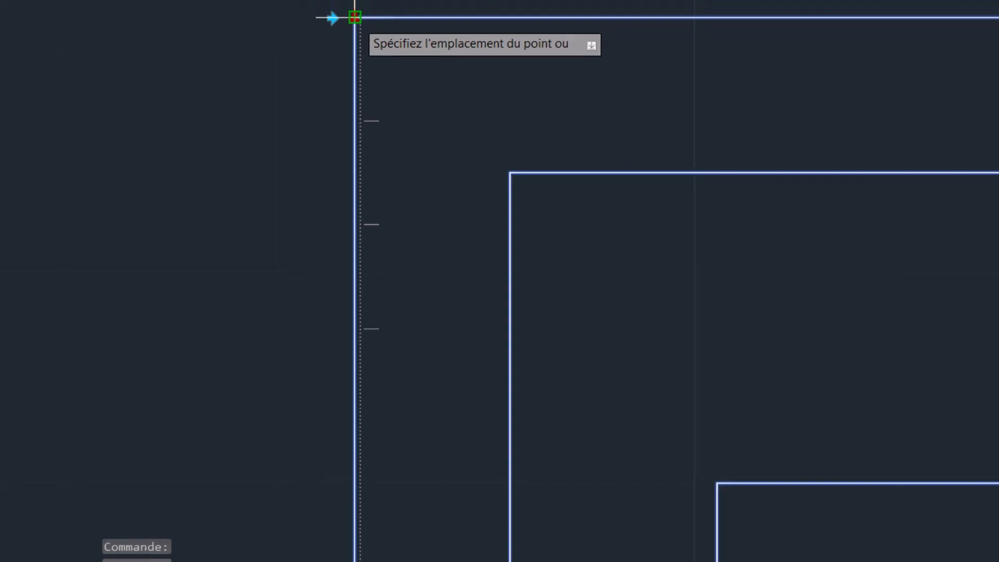
pyautogui.scroll(-5, 404, 130)
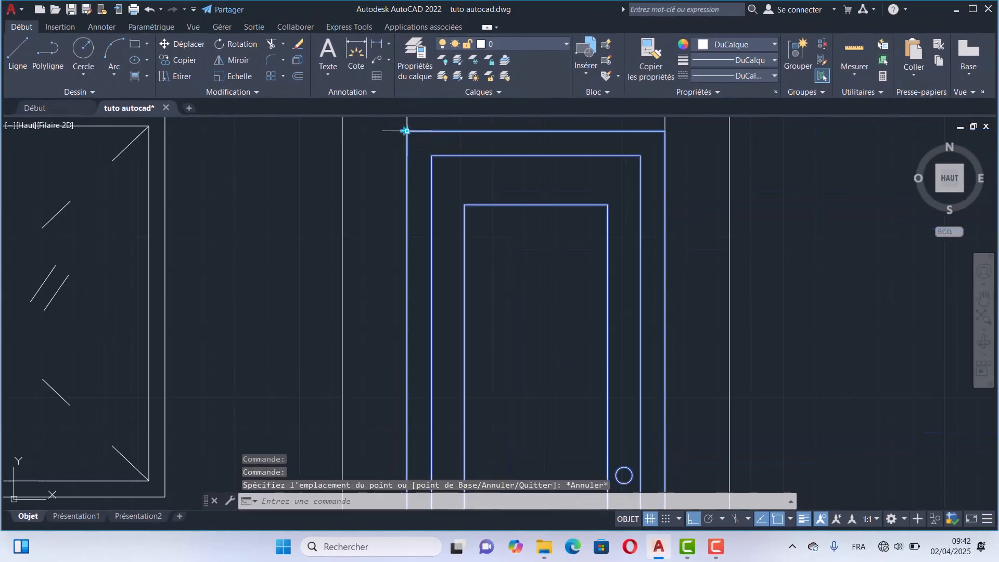
pyautogui.press('Escape')
pyautogui.scroll(-3, 450, 183)
pyautogui.click(463, 186)
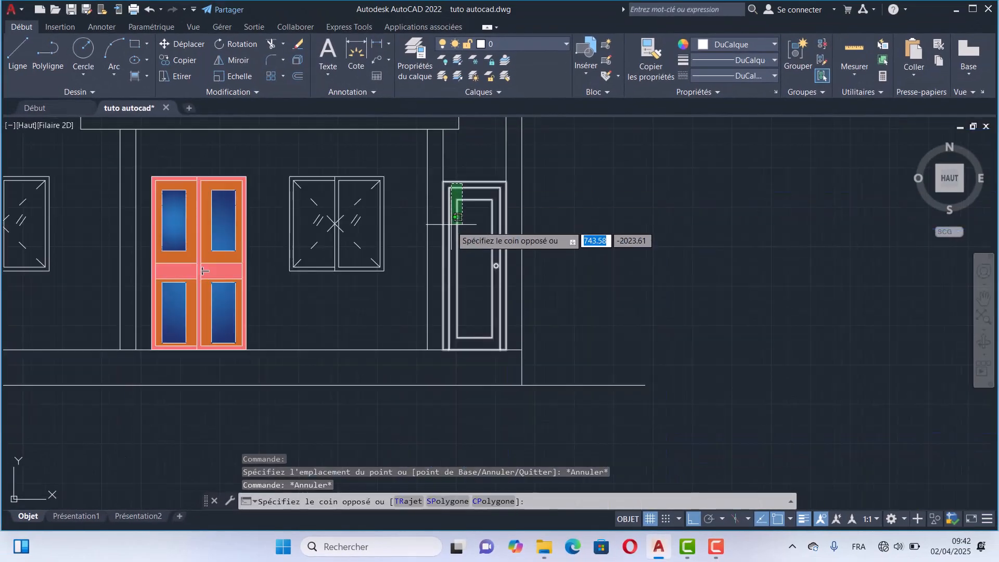
pyautogui.click(453, 224)
pyautogui.scroll(-6, 474, 259)
pyautogui.press('Escape')
pyautogui.moveTo(456, 294); pyautogui.dragTo(457, 233, button='middle')
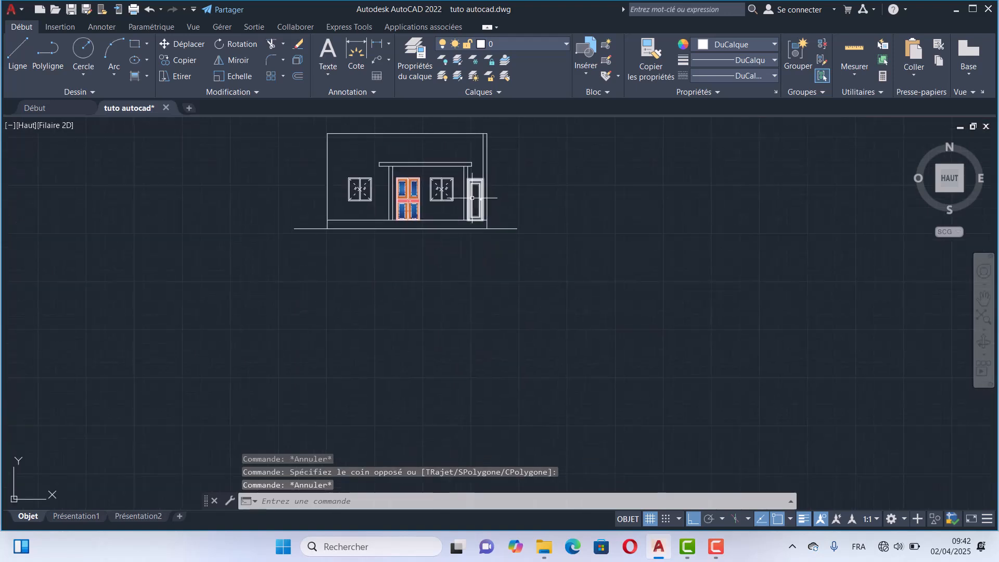
pyautogui.scroll(2, 471, 196)
pyautogui.moveTo(400, 207); pyautogui.dragTo(448, 329, button='middle')
pyautogui.scroll(-1, 439, 294)
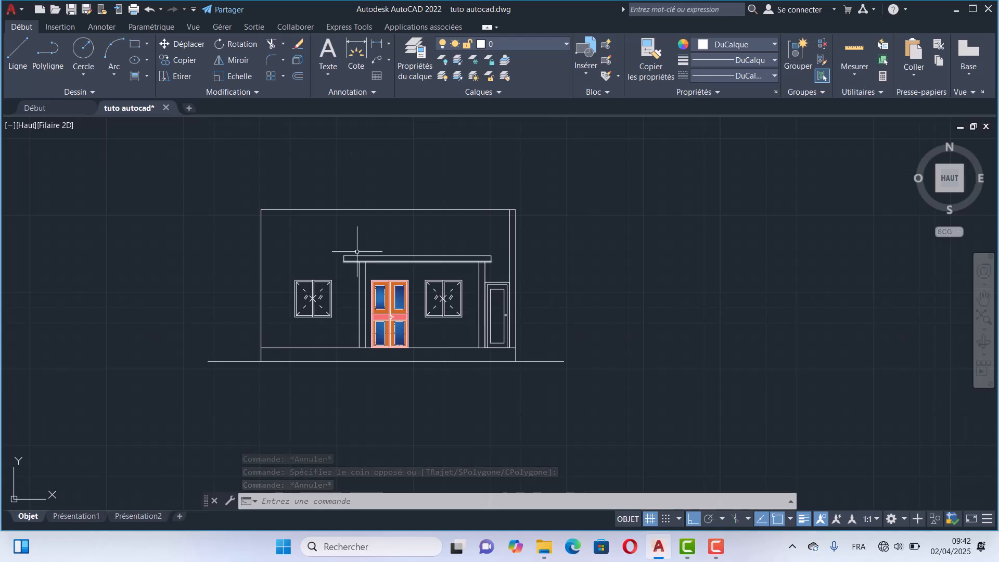
# - Thaw the PLANTES layer to display the plants on the floor plan and facade
pyautogui.scroll(-3, 440, 320)
pyautogui.scroll(3, 431, 287)
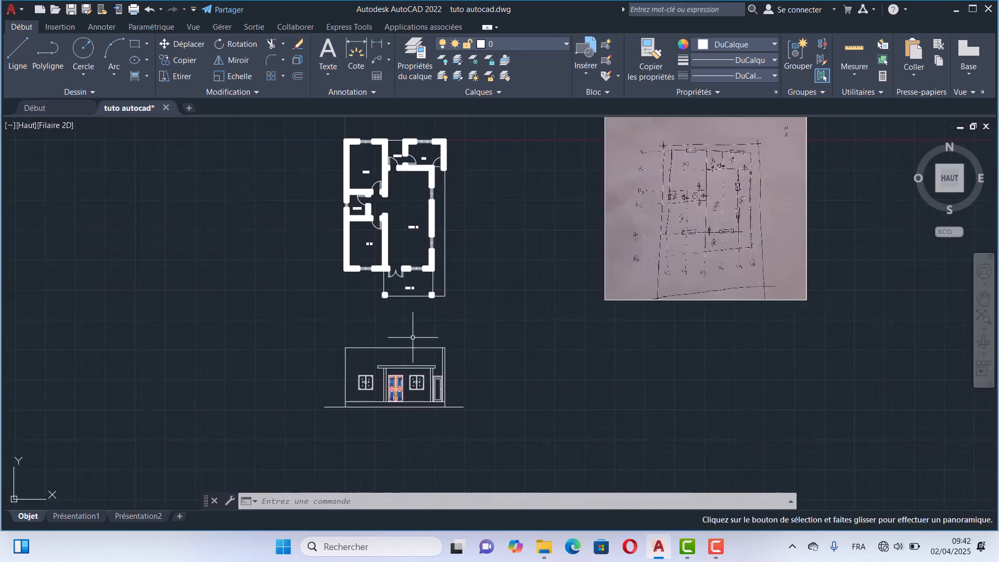
pyautogui.scroll(2, 431, 288)
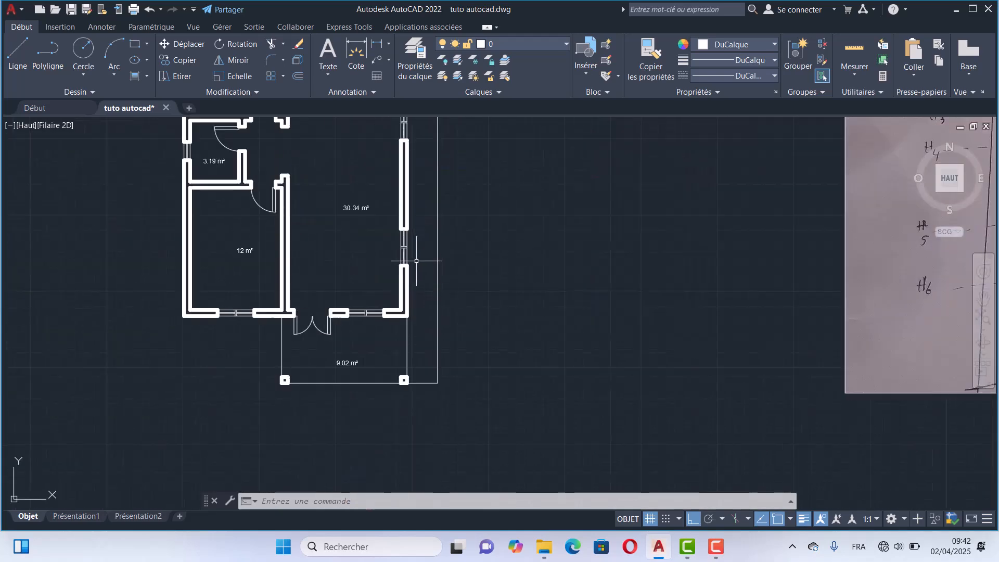
pyautogui.click(520, 42)
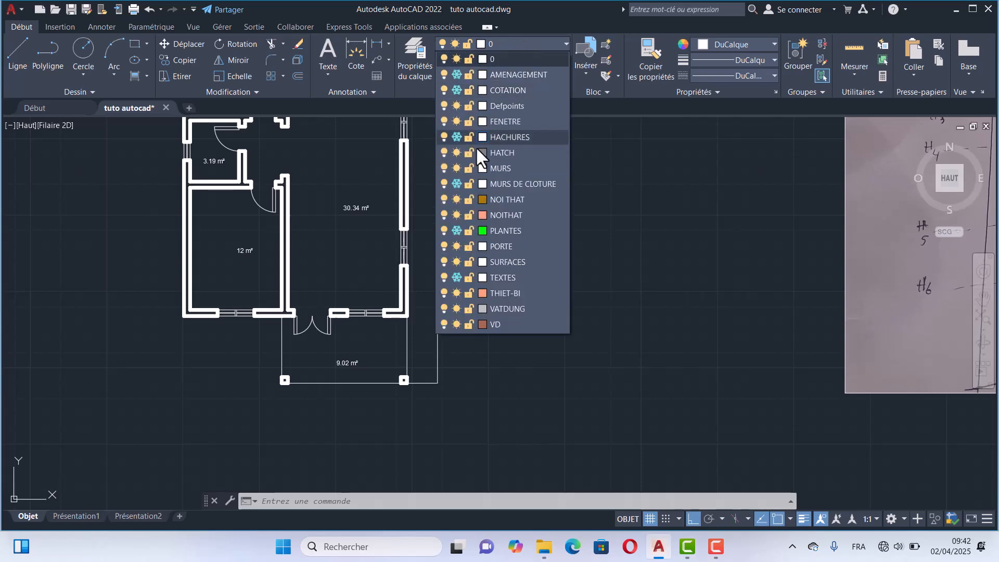
pyautogui.click(457, 230)
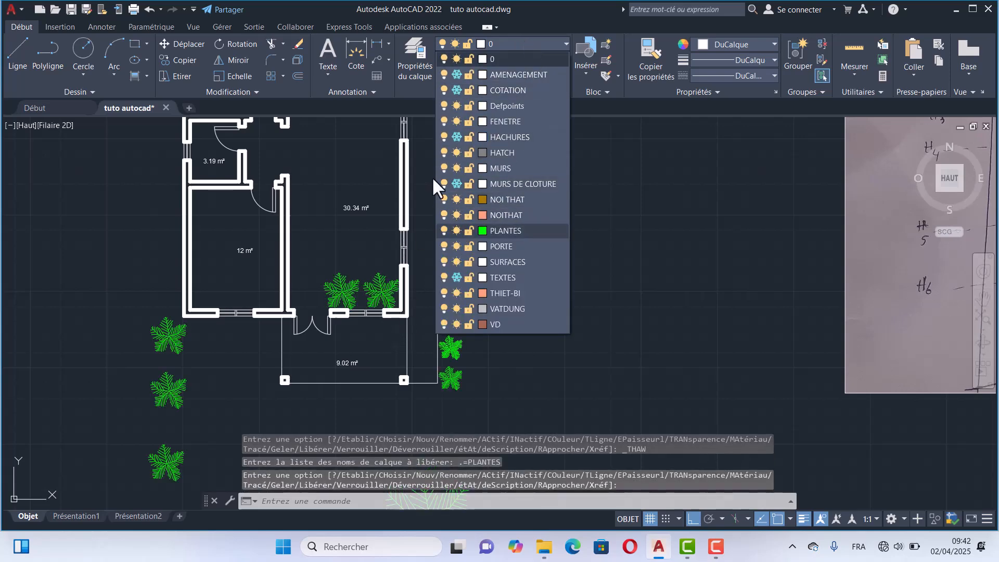
pyautogui.scroll(-3, 429, 236)
pyautogui.click(485, 361)
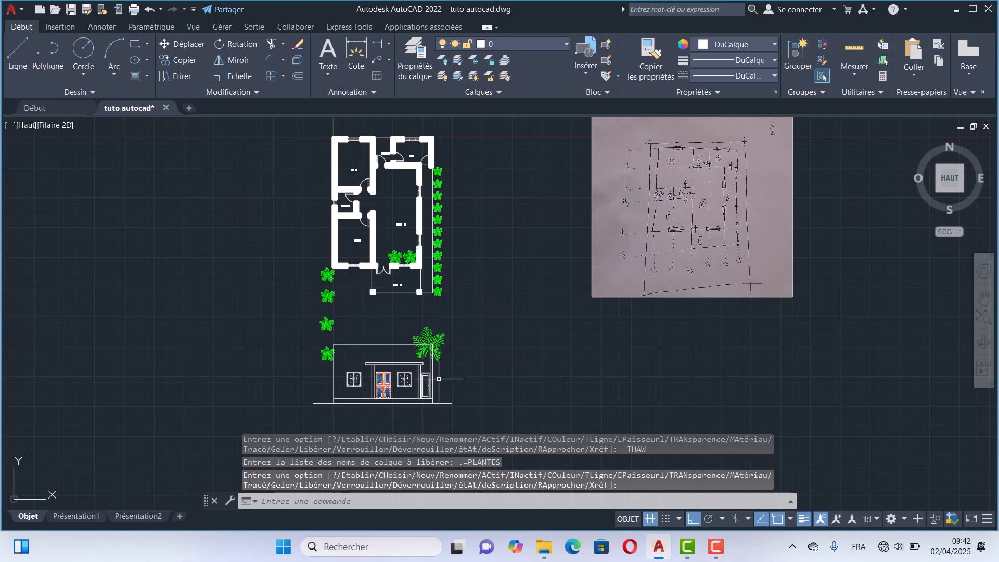
# - Freeze the PLANTES layer so that only the facade's own linework is displayed
pyautogui.scroll(2, 419, 375)
pyautogui.click(505, 43)
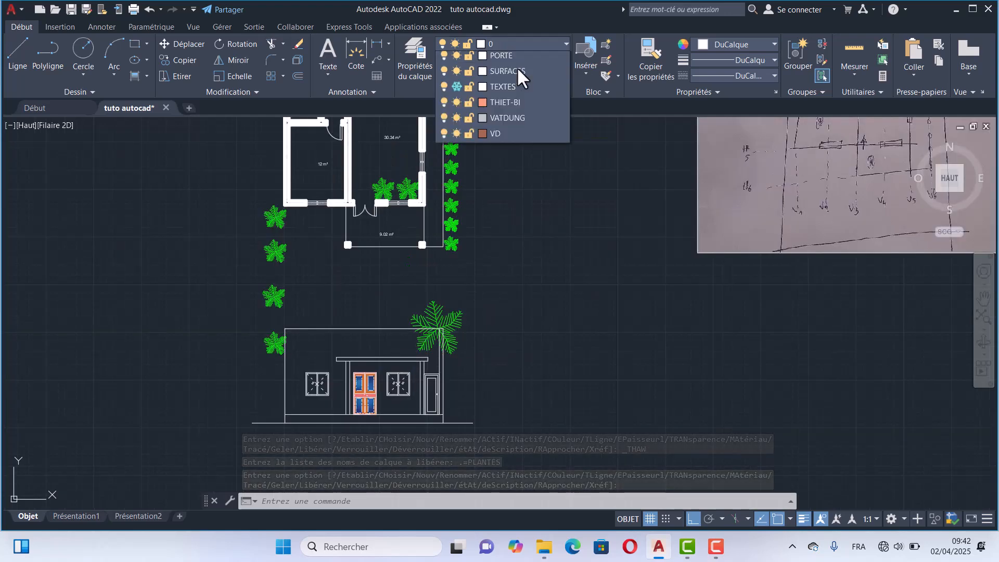
pyautogui.click(457, 231)
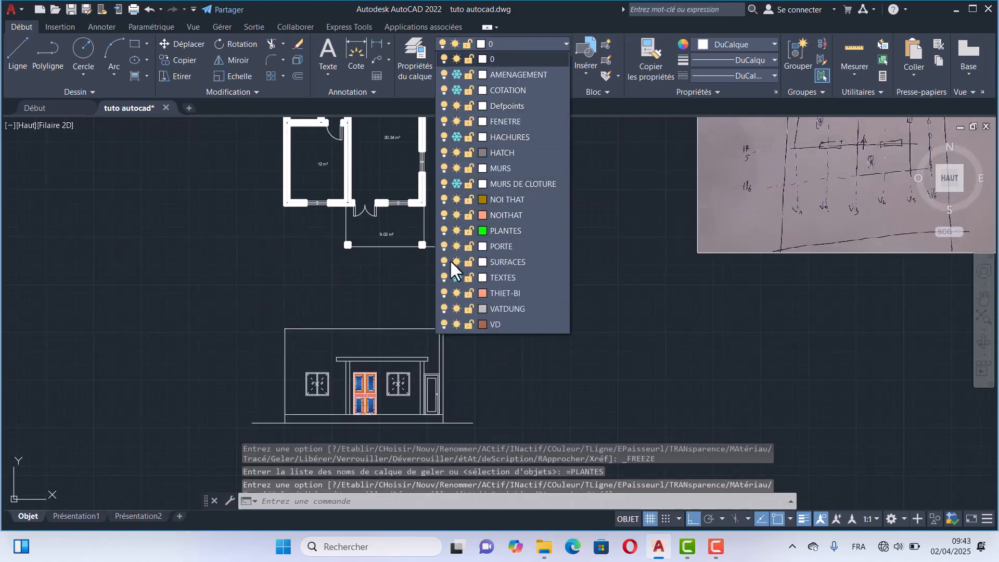
pyautogui.click(457, 403)
pyautogui.scroll(2, 457, 406)
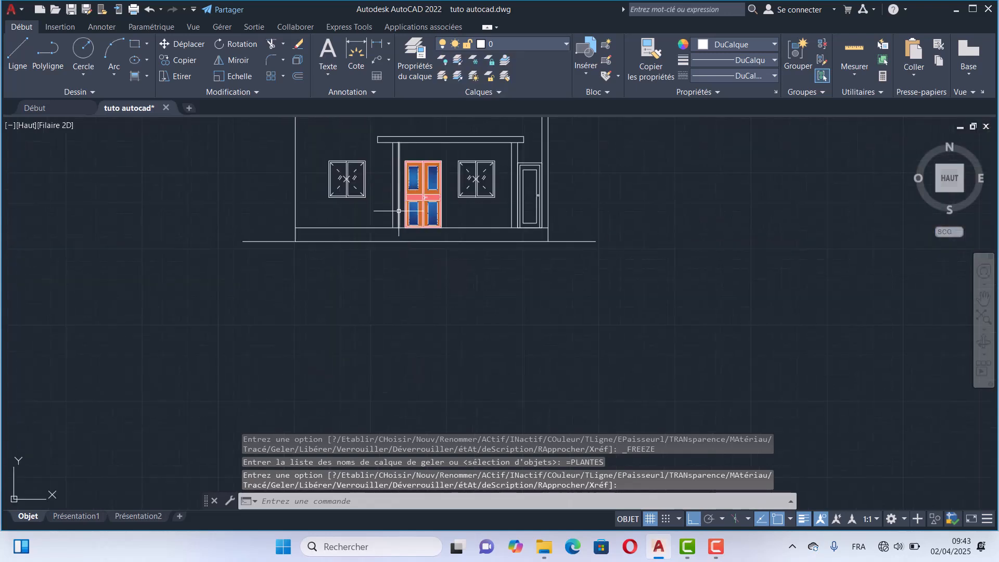
pyautogui.moveTo(399, 211); pyautogui.dragTo(375, 298, button='middle')
pyautogui.moveTo(520, 350); pyautogui.dragTo(434, 422, button='middle')
pyautogui.scroll(-2, 384, 348)
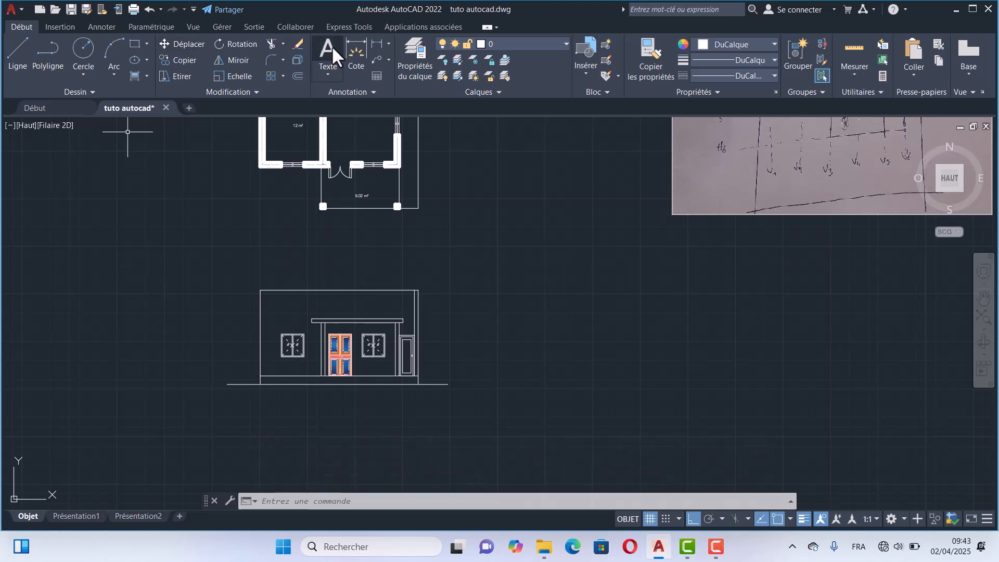
# - Look through the architectural tool palette for the Arbres - Anglo-saxon tree block, leaving the palettes closed
pyautogui.click(194, 27)
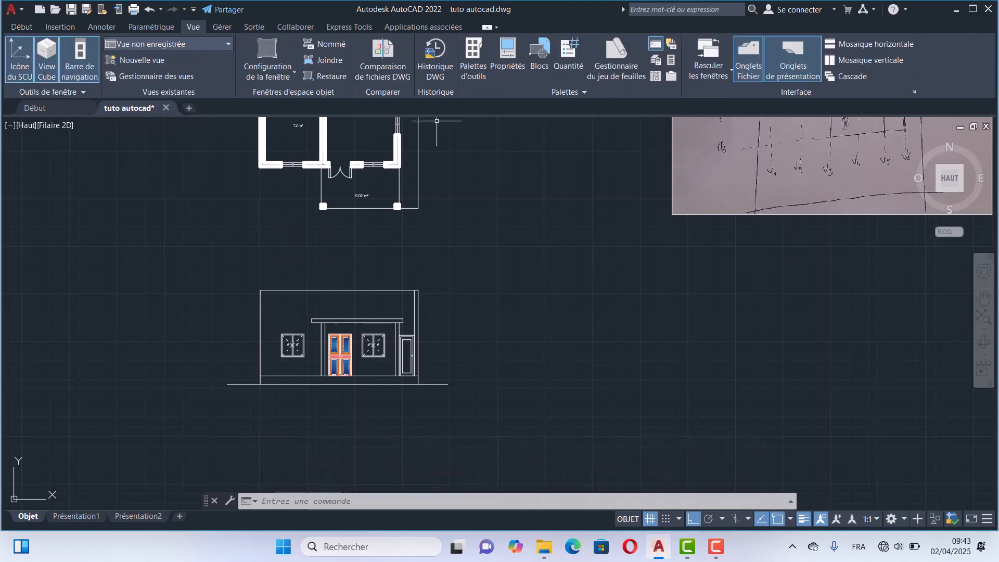
pyautogui.click(461, 58)
pyautogui.scroll(8, 114, 166)
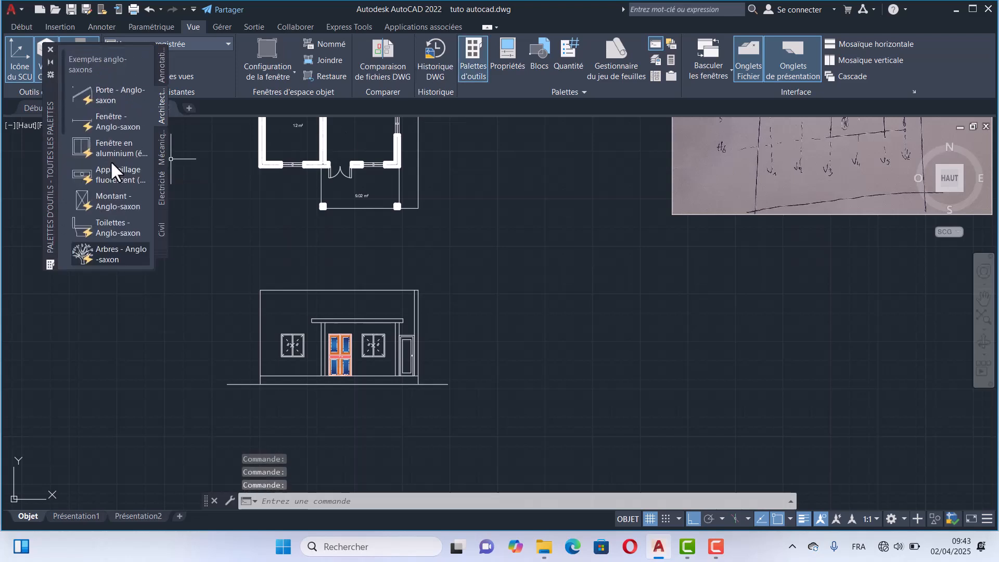
pyautogui.scroll(-3, 99, 224)
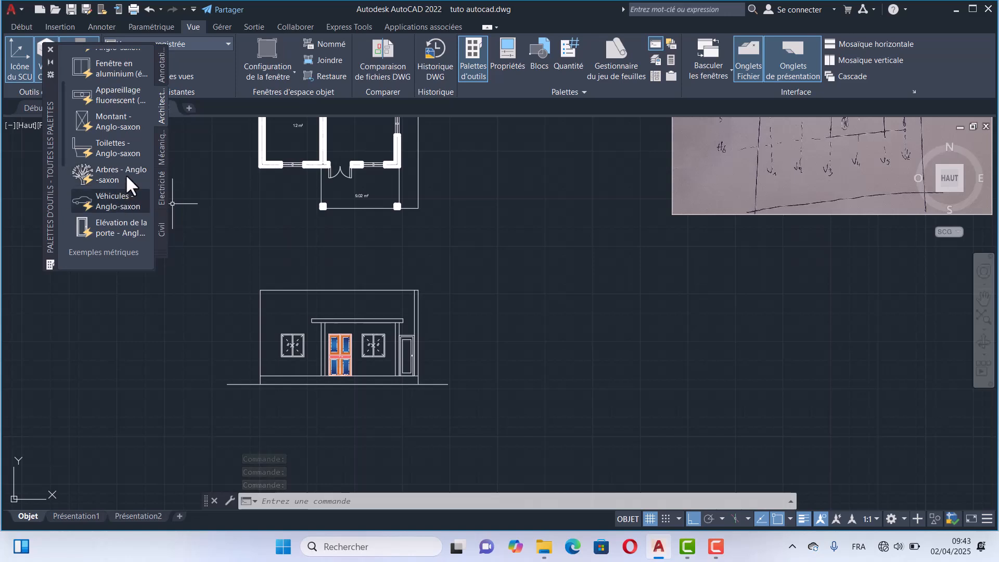
pyautogui.click(49, 48)
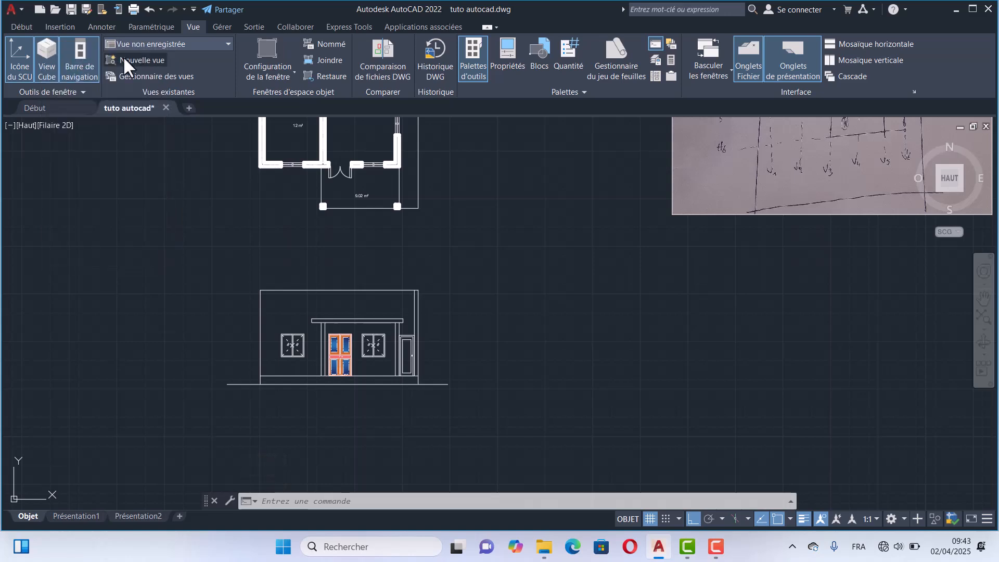
# - Thaw the PLANTES layer to bring the plants back onto the plan and facade
pyautogui.click(22, 26)
pyautogui.click(510, 39)
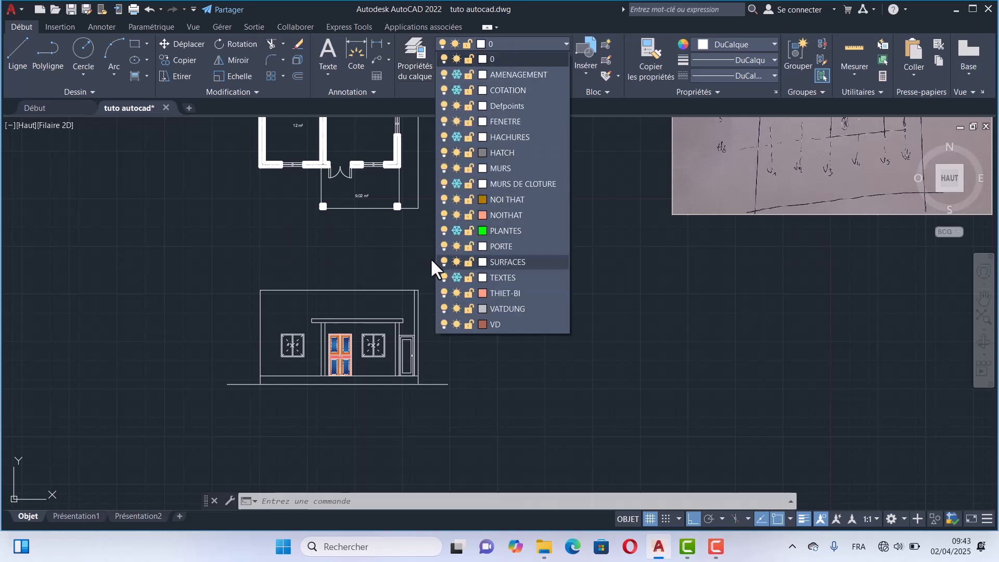
pyautogui.click(455, 230)
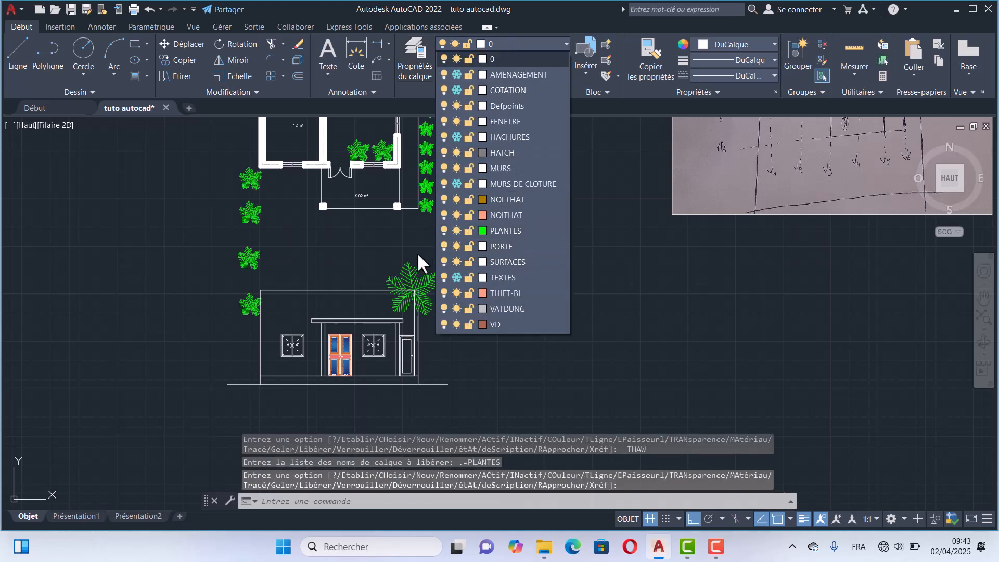
pyautogui.click(418, 254)
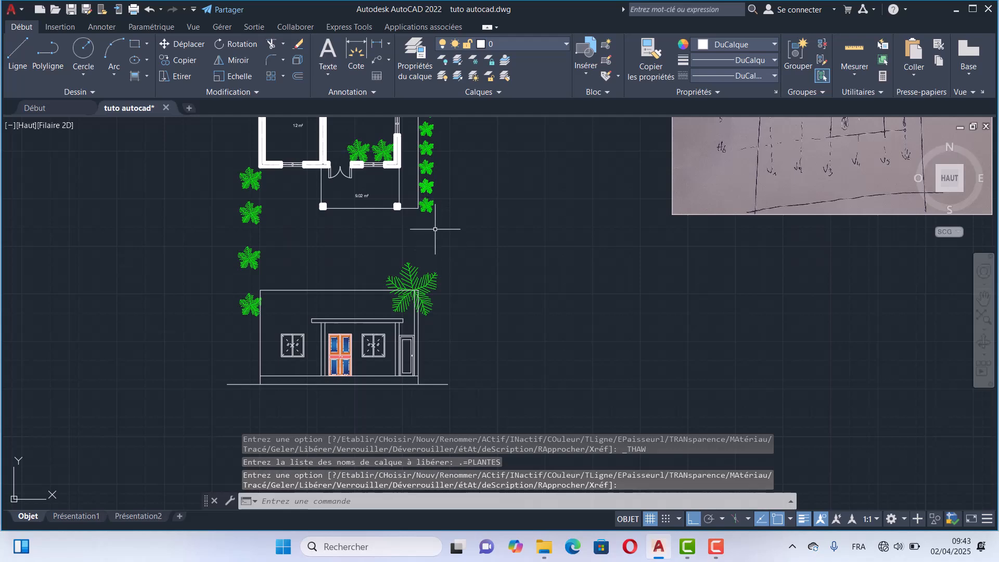
# - Copy the large palm at the facade's upper-right corner to the right end of the facade's ground line
pyautogui.click(415, 294)
pyautogui.scroll(4, 417, 325)
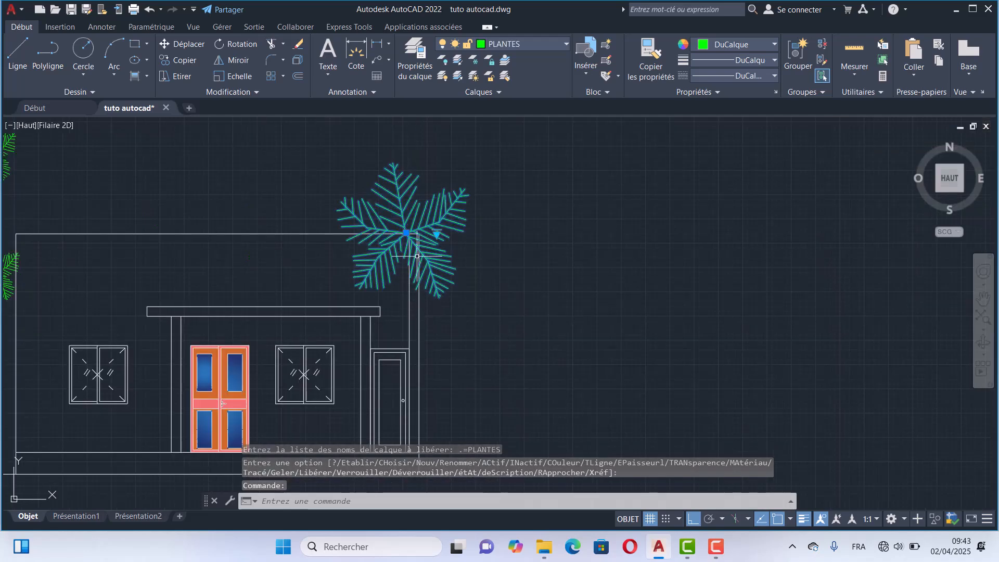
pyautogui.click(406, 232)
pyautogui.scroll(-4, 476, 246)
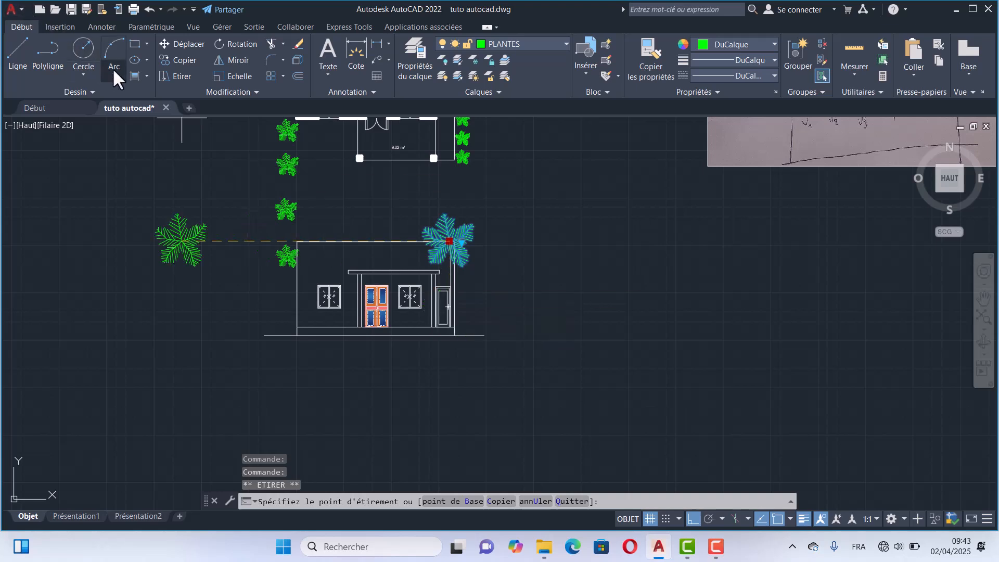
pyautogui.press('Escape')
pyautogui.click(176, 60)
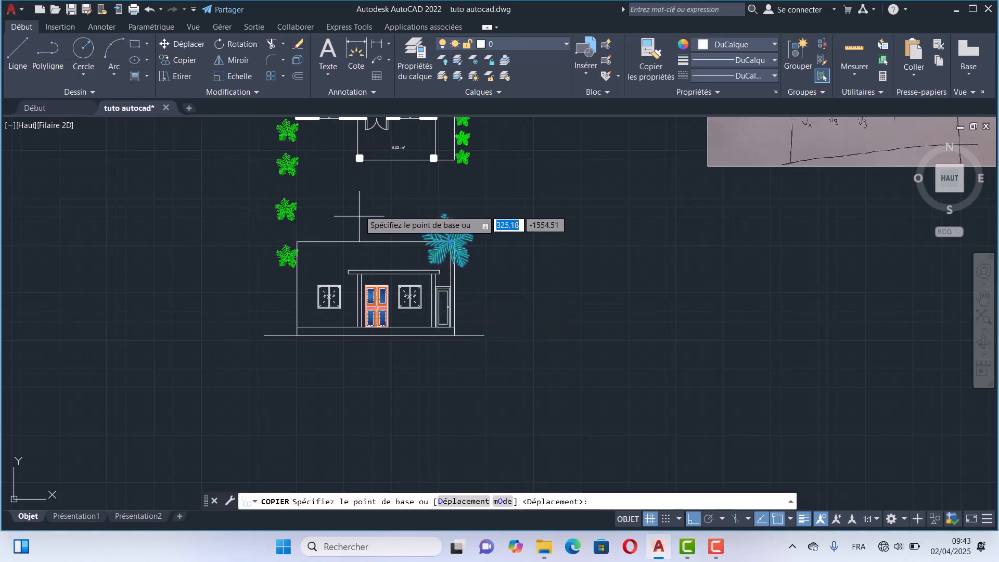
pyautogui.click(449, 241)
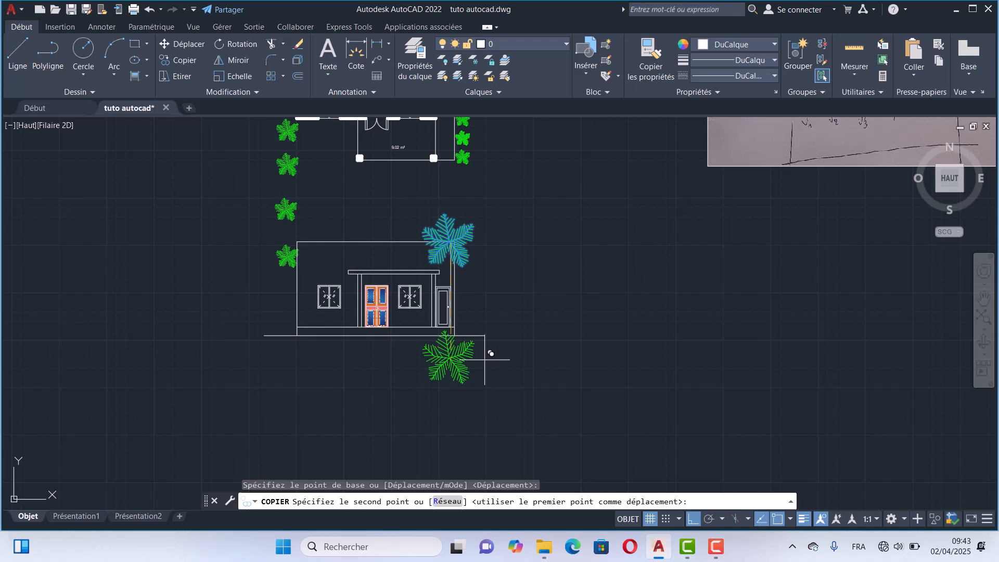
pyautogui.click(482, 332)
pyautogui.press('Escape')
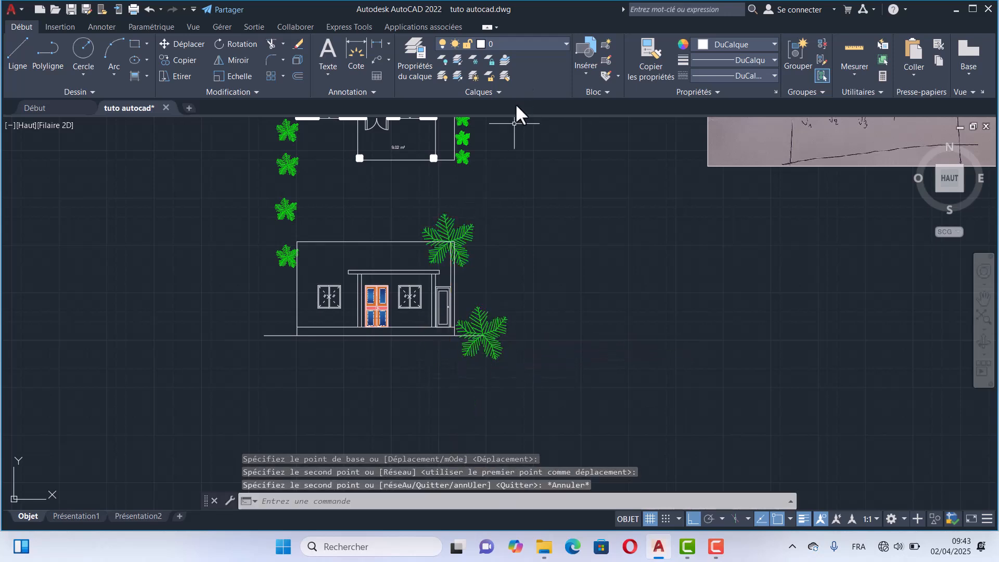
# - Assign the copied palm to layer 0 and freeze the PLANTES layer
pyautogui.click(544, 46)
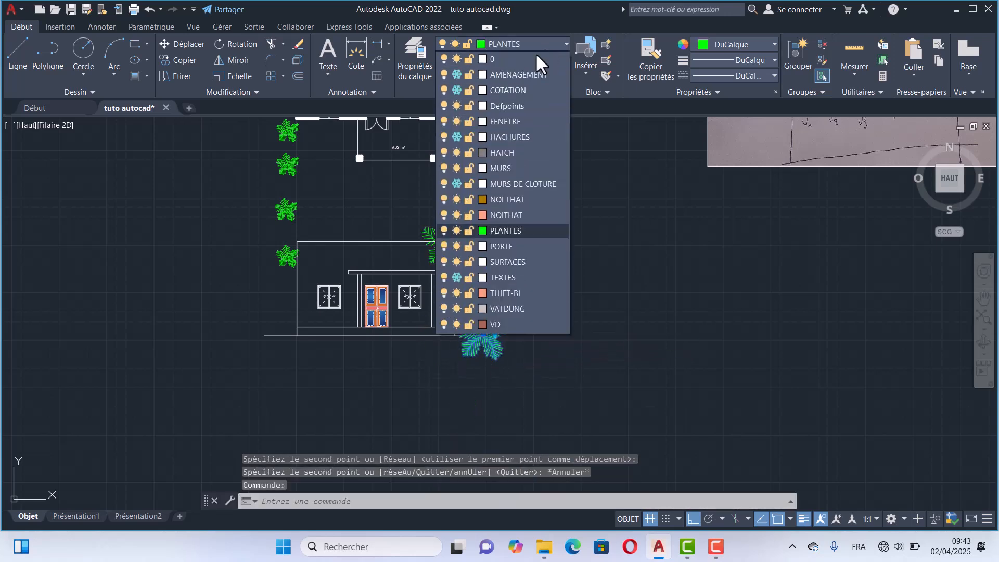
pyautogui.click(505, 60)
pyautogui.press('Escape')
pyautogui.click(529, 43)
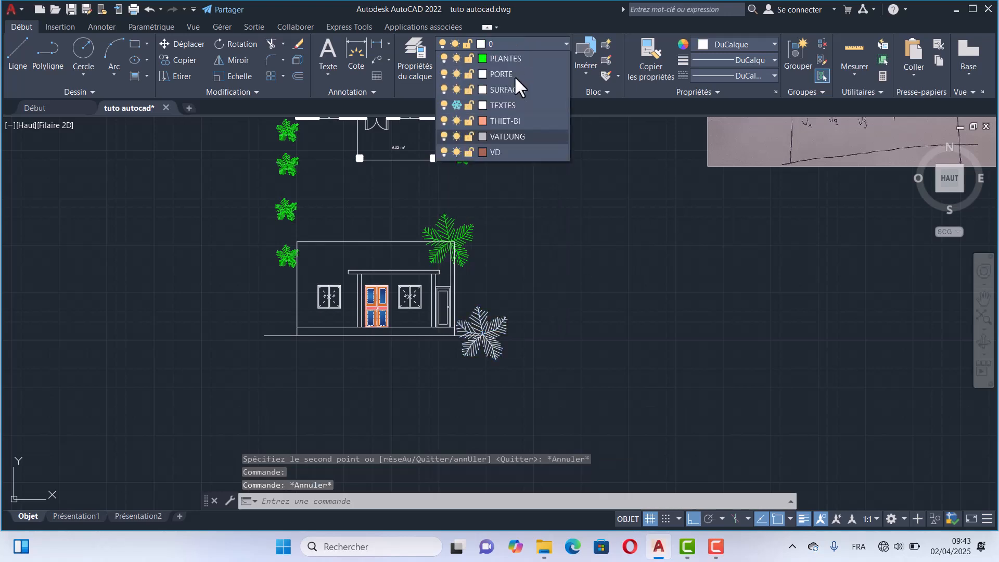
pyautogui.click(457, 231)
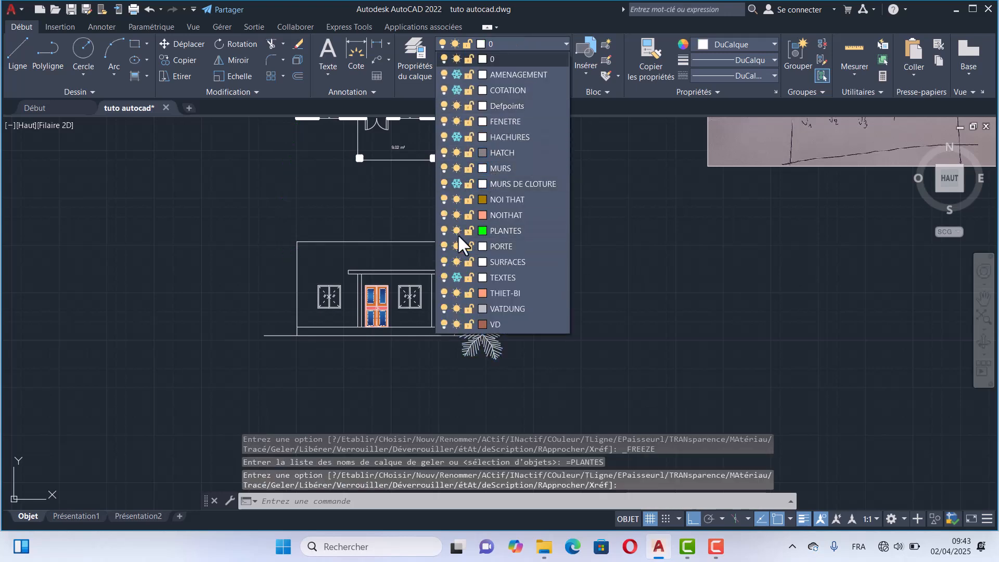
# - Move the whole facade together with the copied palm downward, further away from the floor plan
pyautogui.moveTo(541, 370); pyautogui.dragTo(553, 334, button='middle')
pyautogui.click(546, 154)
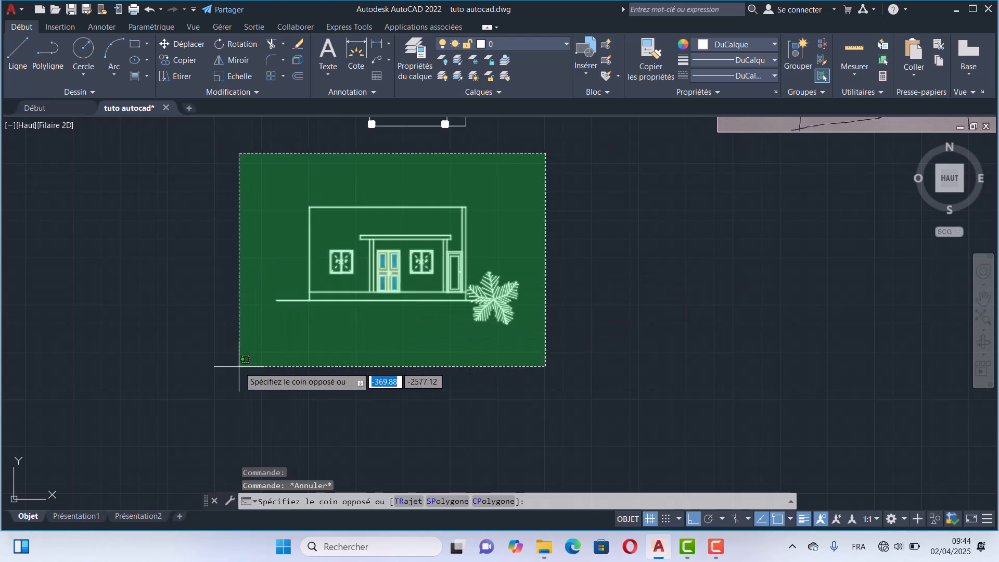
pyautogui.click(238, 369)
pyautogui.click(191, 44)
pyautogui.scroll(-3, 378, 277)
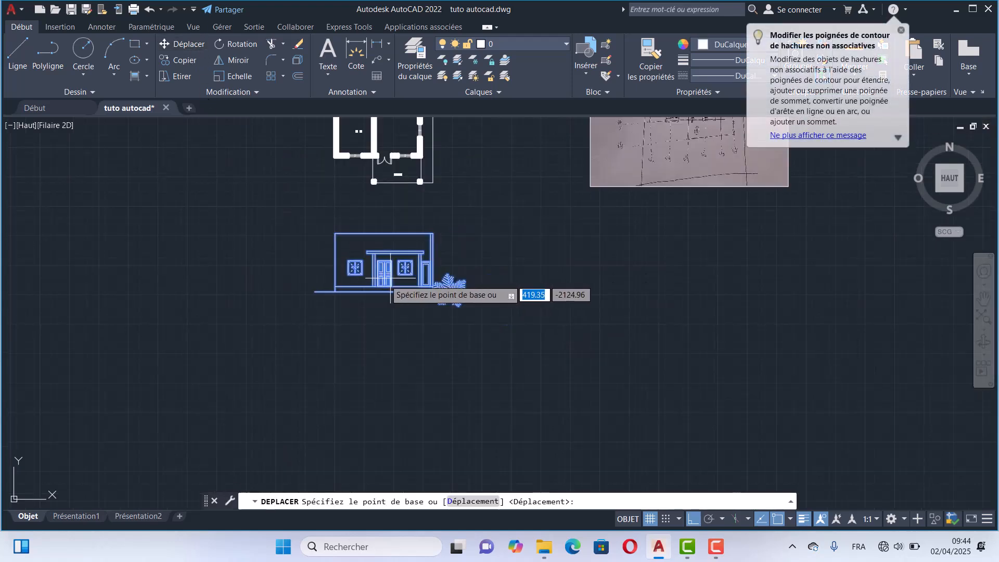
pyautogui.click(425, 206)
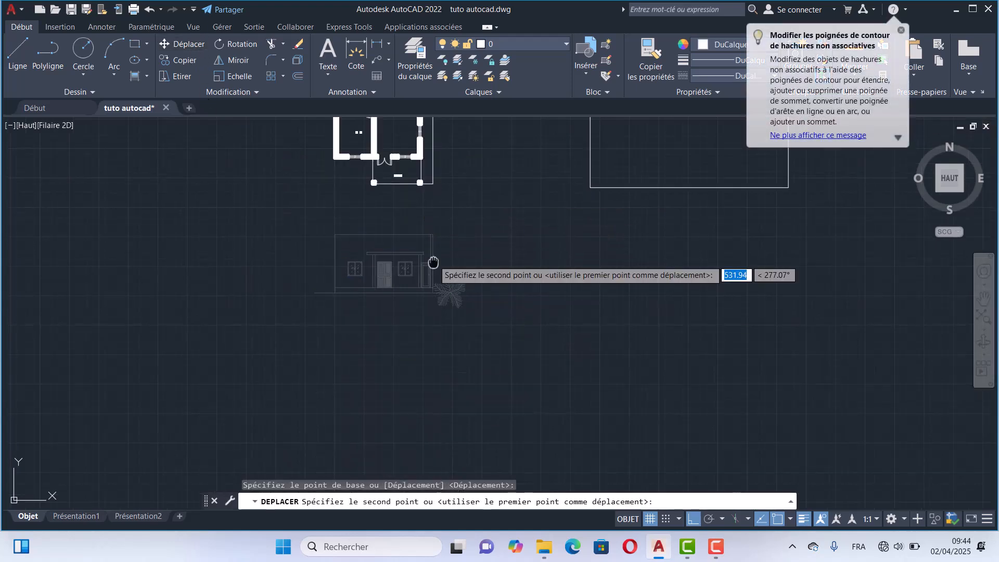
pyautogui.moveTo(437, 263); pyautogui.dragTo(433, 287, button='middle')
pyautogui.click(422, 350)
pyautogui.moveTo(448, 212); pyautogui.dragTo(456, 129, button='middle')
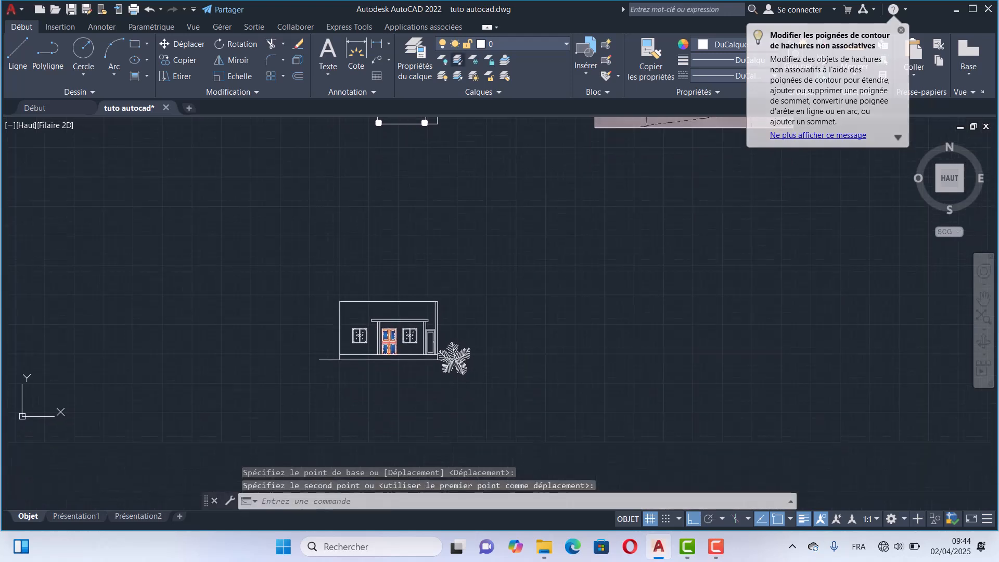
# - Assign the copied palm to the PLANTES layer again and thaw that layer
pyautogui.click(458, 356)
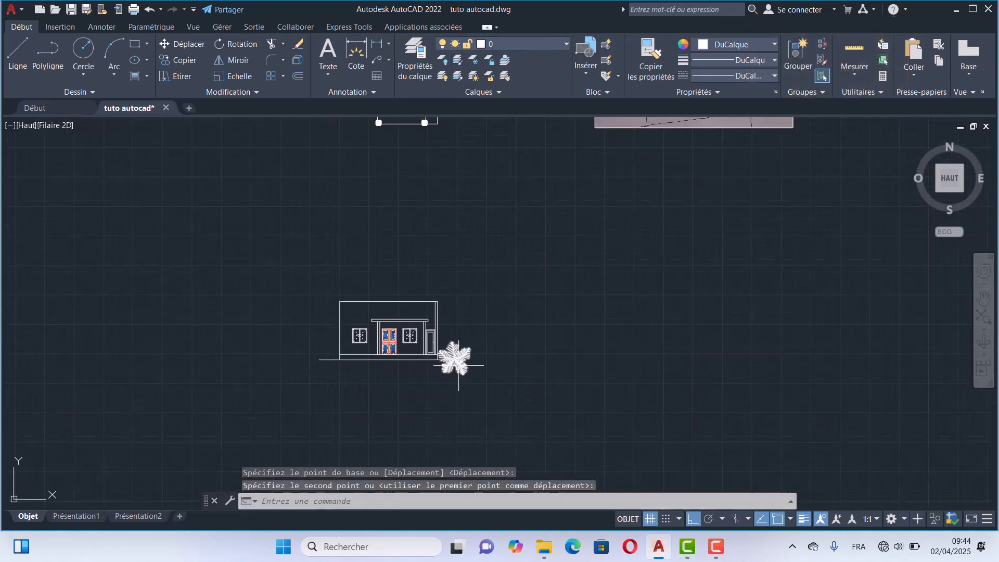
pyautogui.click(533, 50)
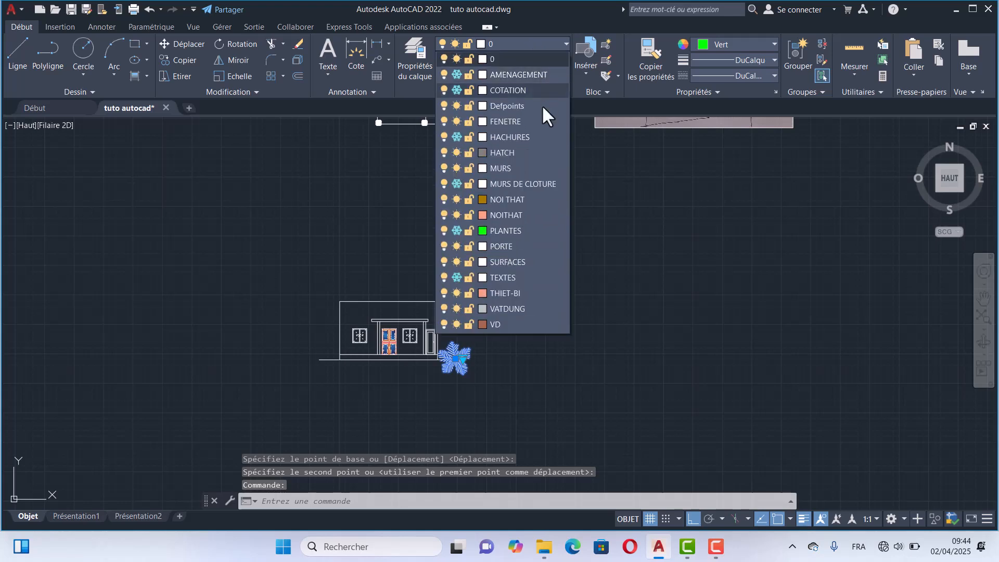
pyautogui.click(525, 230)
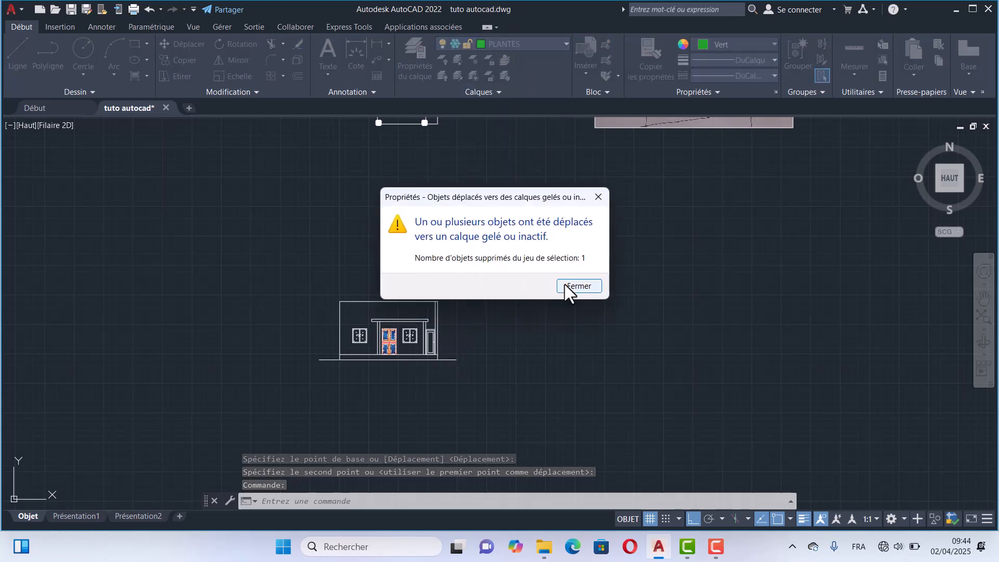
pyautogui.click(578, 286)
pyautogui.click(534, 50)
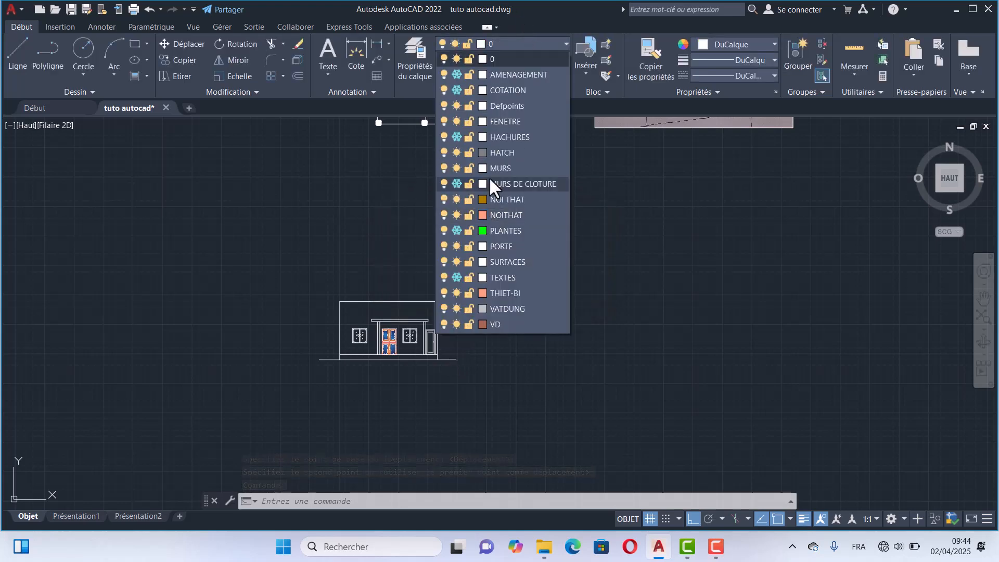
pyautogui.click(456, 231)
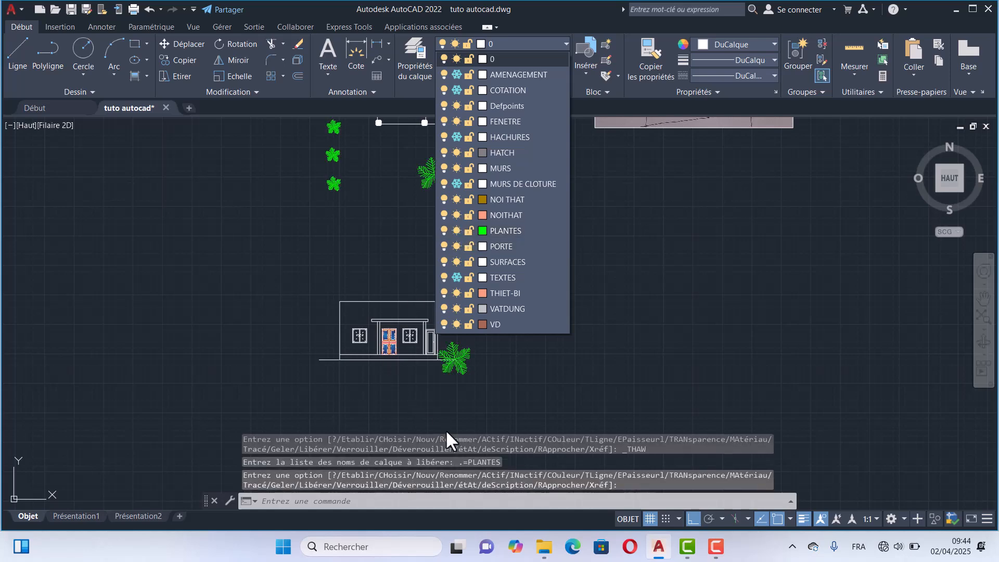
pyautogui.click(445, 374)
# - Switch the palm beside the facade to the Palmier (élévation) view
pyautogui.click(448, 367)
pyautogui.scroll(5, 456, 374)
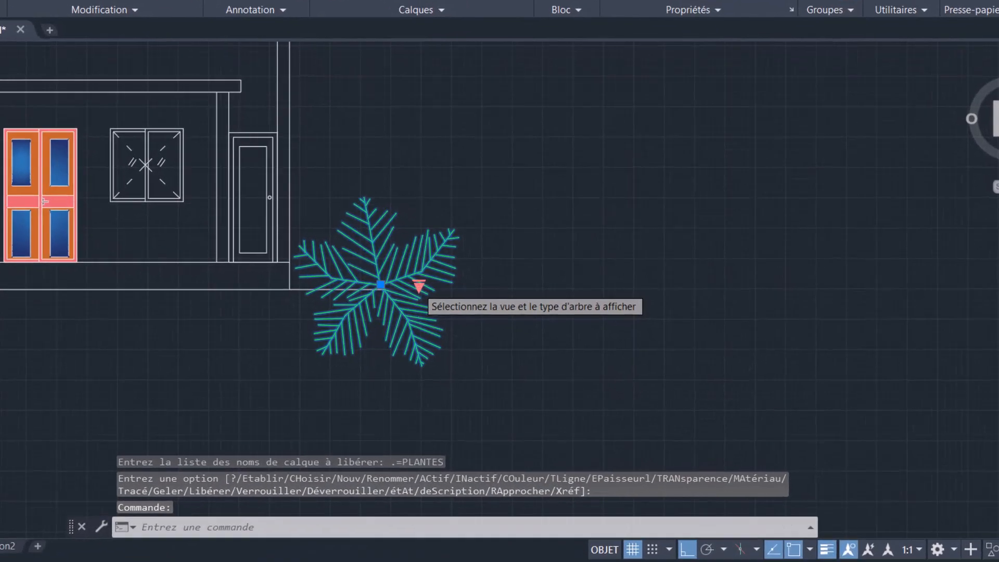
pyautogui.click(481, 311)
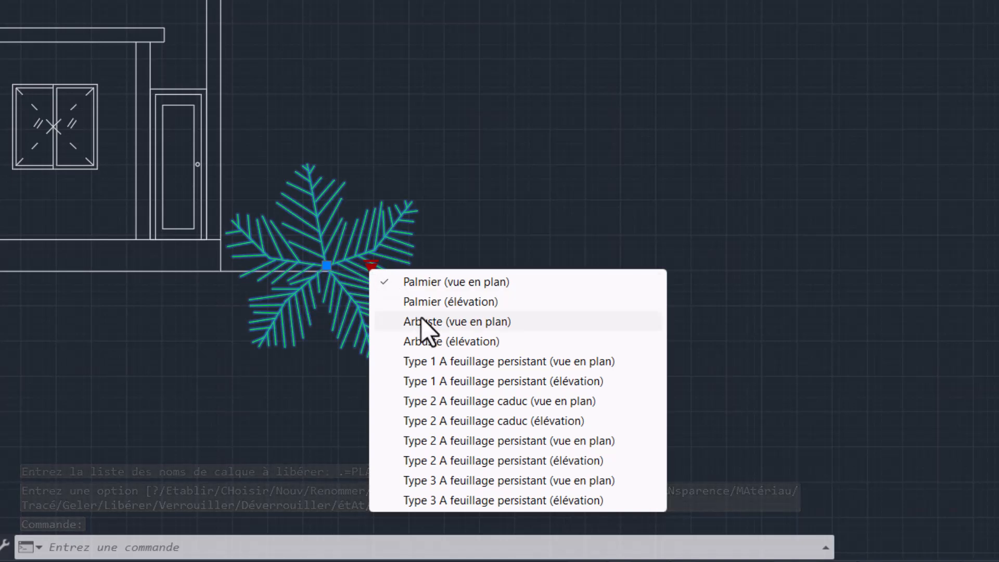
pyautogui.click(498, 301)
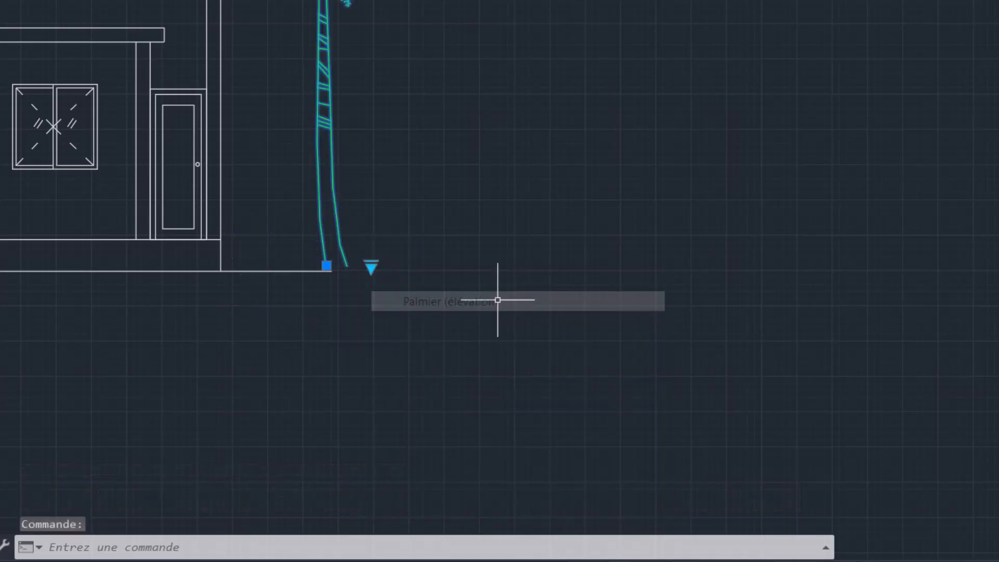
pyautogui.scroll(-5, 384, 279)
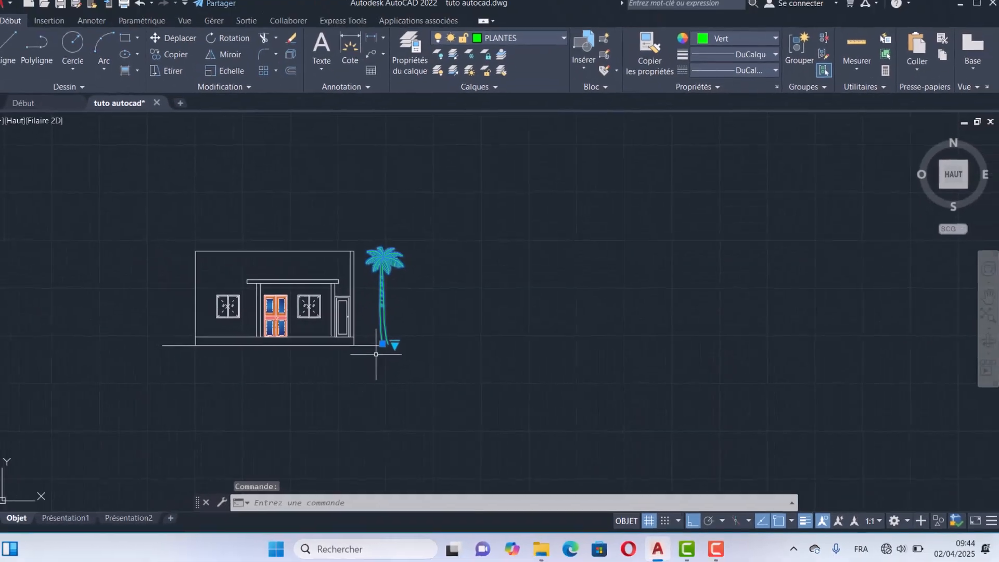
# - Move the elevation palm left so its trunk base sits on the ground line closer to the facade's right wall
pyautogui.scroll(5, 376, 354)
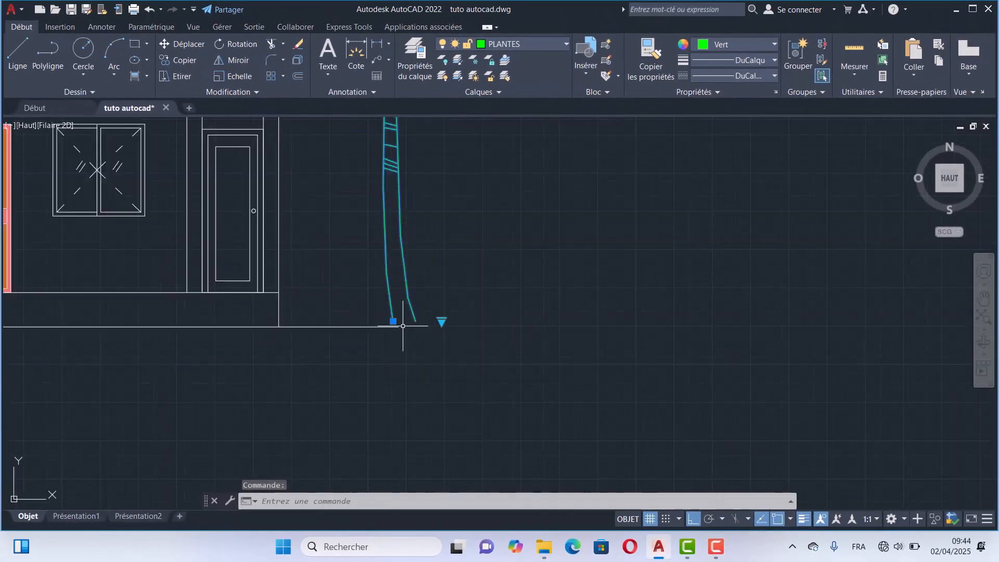
pyautogui.click(393, 321)
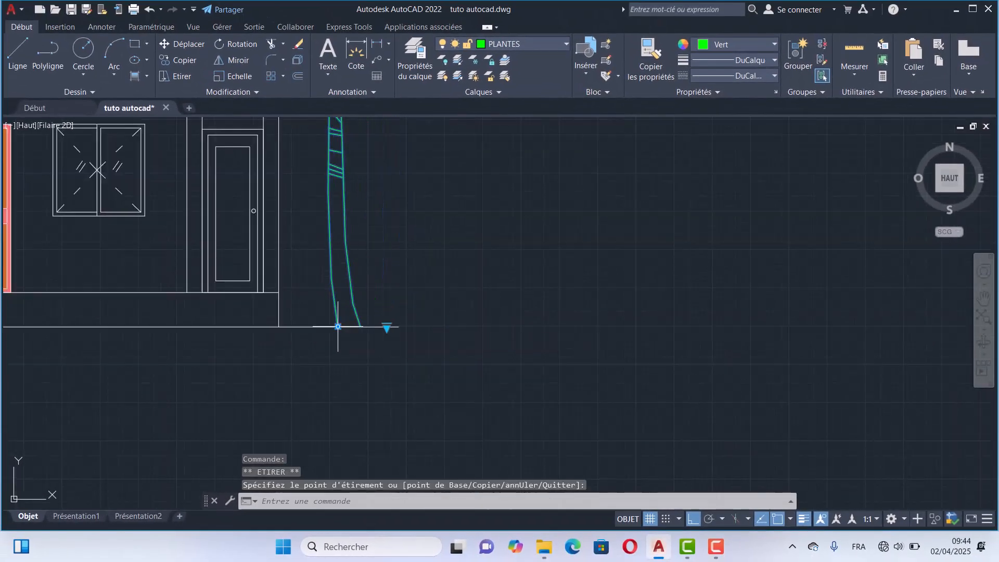
pyautogui.scroll(-4, 408, 284)
pyautogui.scroll(-5, 468, 312)
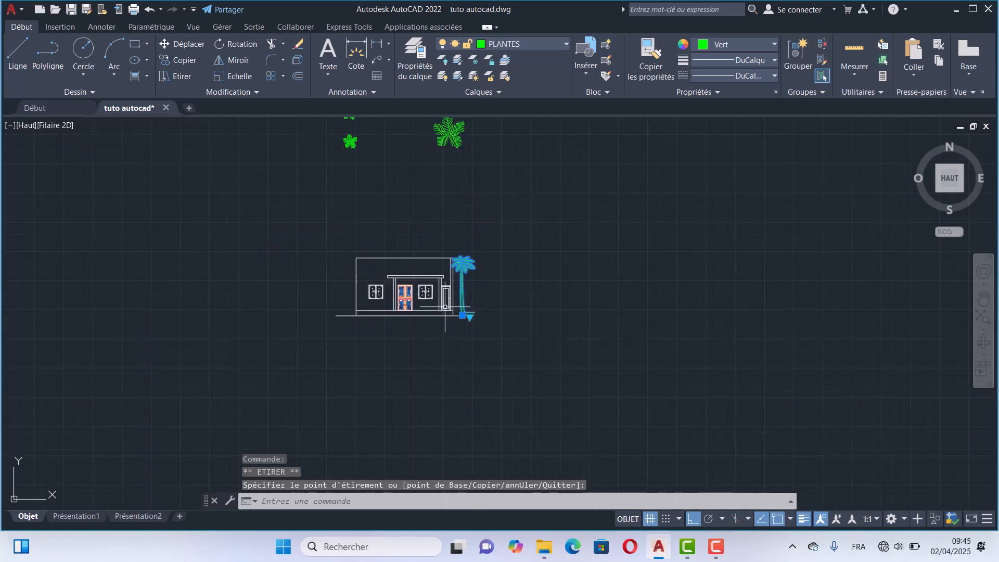
# - Copy the elevation palm by its trunk base to the ground line just outside the facade's left wall
pyautogui.scroll(3, 463, 293)
pyautogui.scroll(3, 395, 289)
pyautogui.scroll(-3, 380, 272)
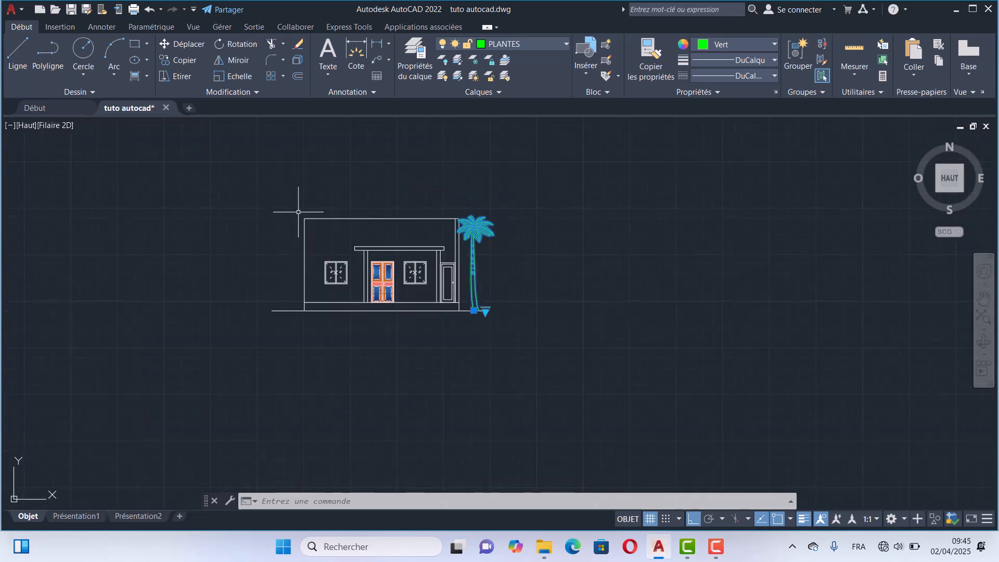
pyautogui.moveTo(419, 283)
pyautogui.mouseDown(button='middle')
pyautogui.moveTo(492, 311)
pyautogui.moveTo(491, 285)
pyautogui.moveTo(461, 275)
pyautogui.mouseUp(button='middle')
pyautogui.scroll(2, 502, 291)
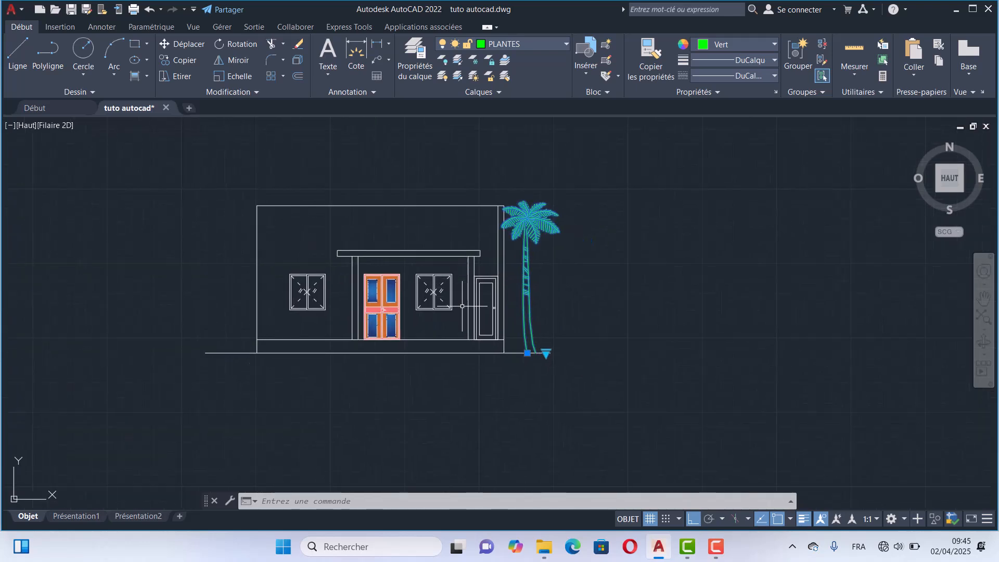
pyautogui.moveTo(400, 313); pyautogui.dragTo(455, 335, button='middle')
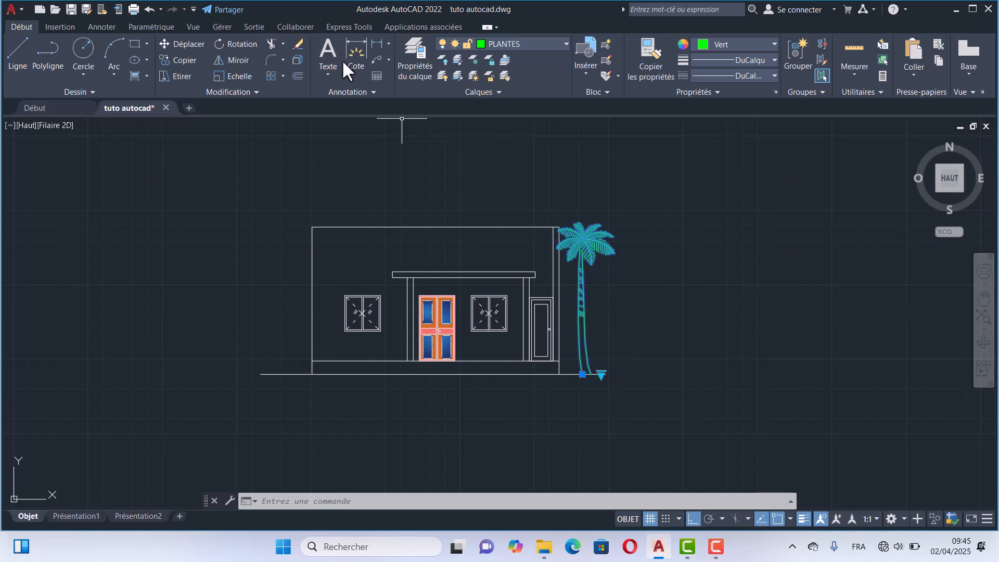
pyautogui.click(185, 60)
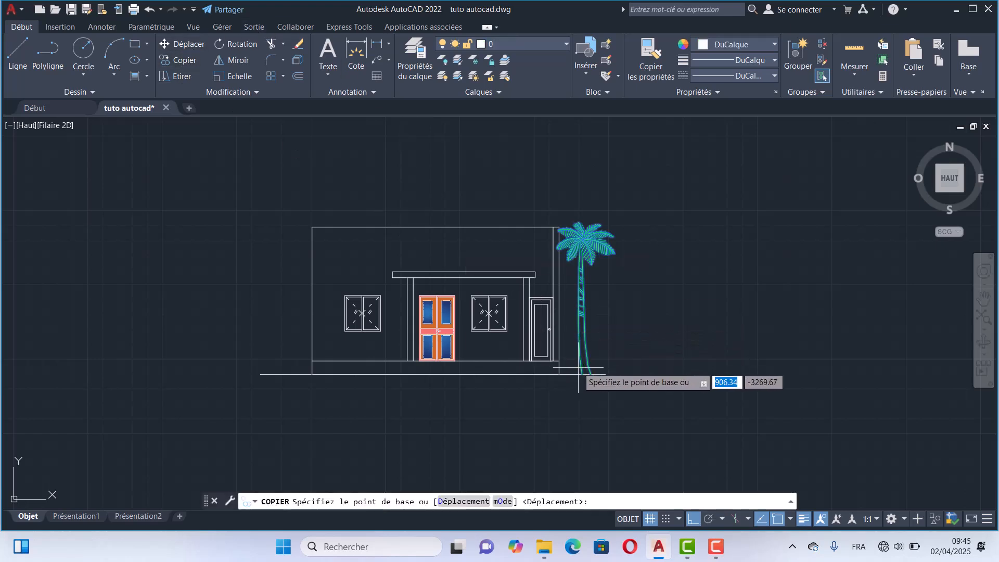
pyautogui.click(583, 373)
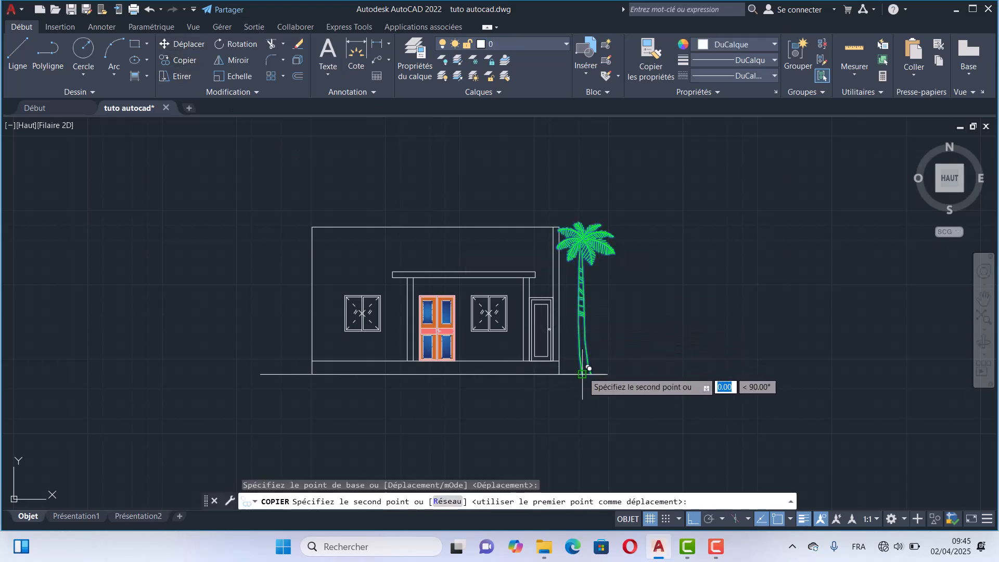
pyautogui.click(281, 374)
pyautogui.press('Escape')
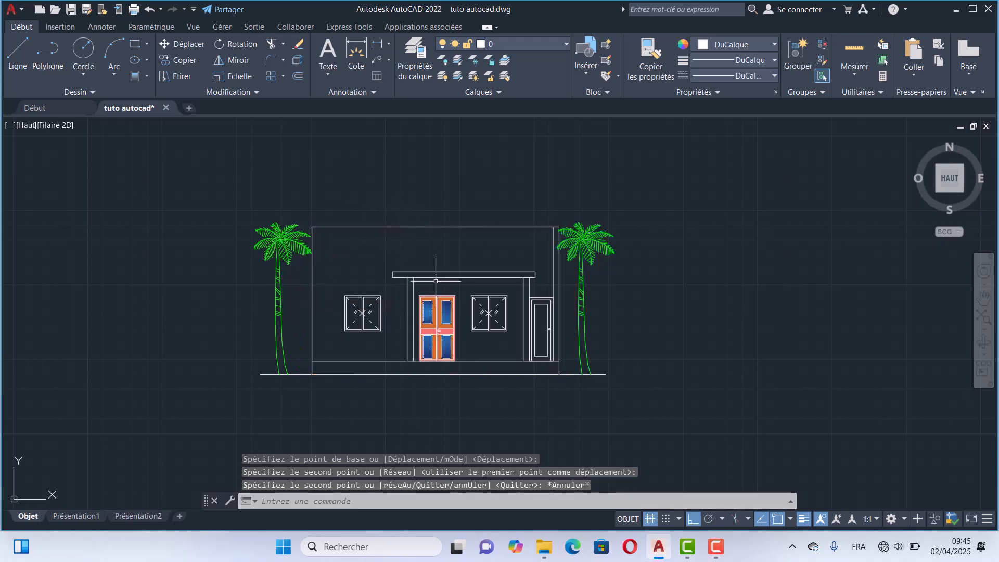
pyautogui.moveTo(413, 272); pyautogui.dragTo(336, 265, button='middle')
pyautogui.click(714, 555)
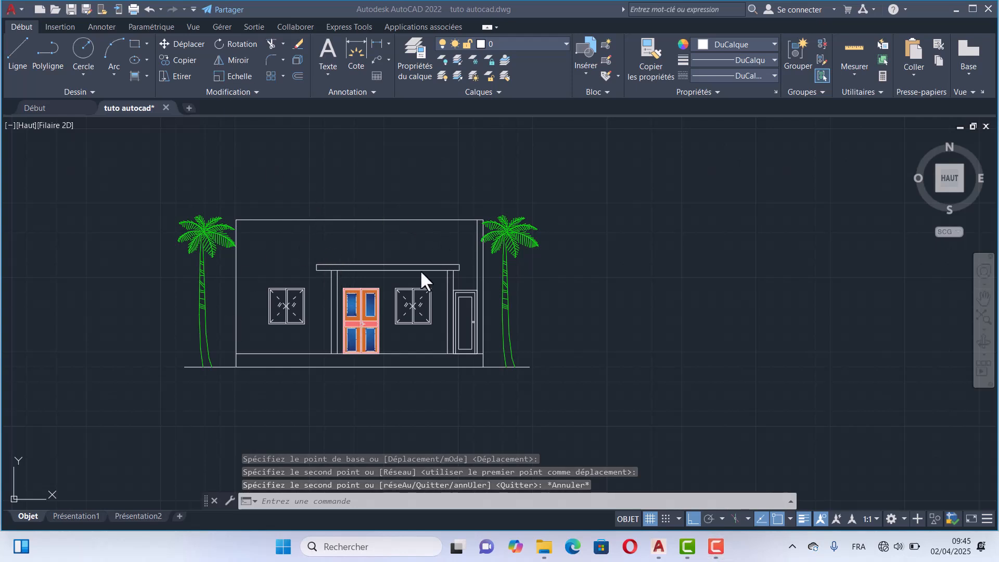
pyautogui.scroll(2, 341, 379)
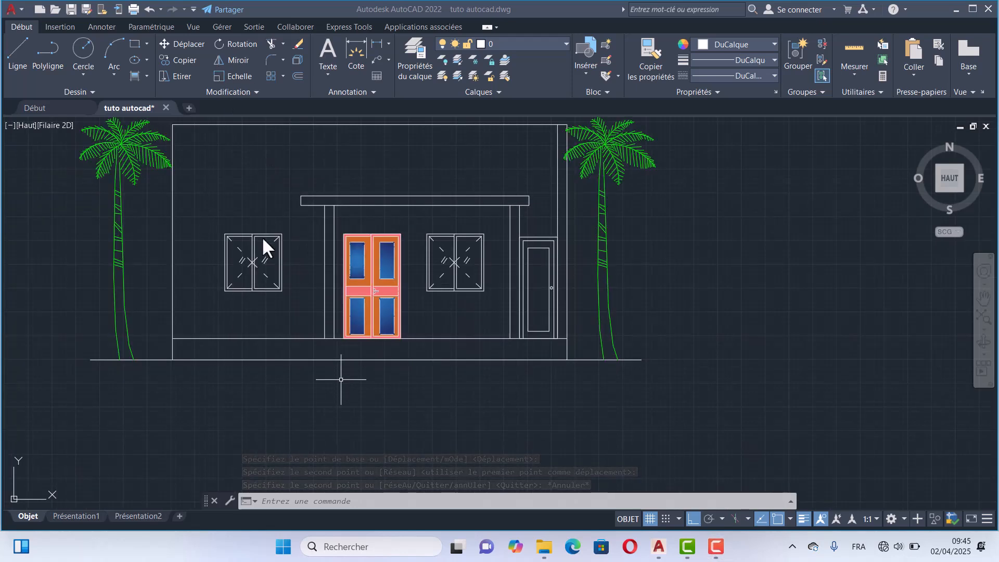
pyautogui.scroll(-2, 260, 315)
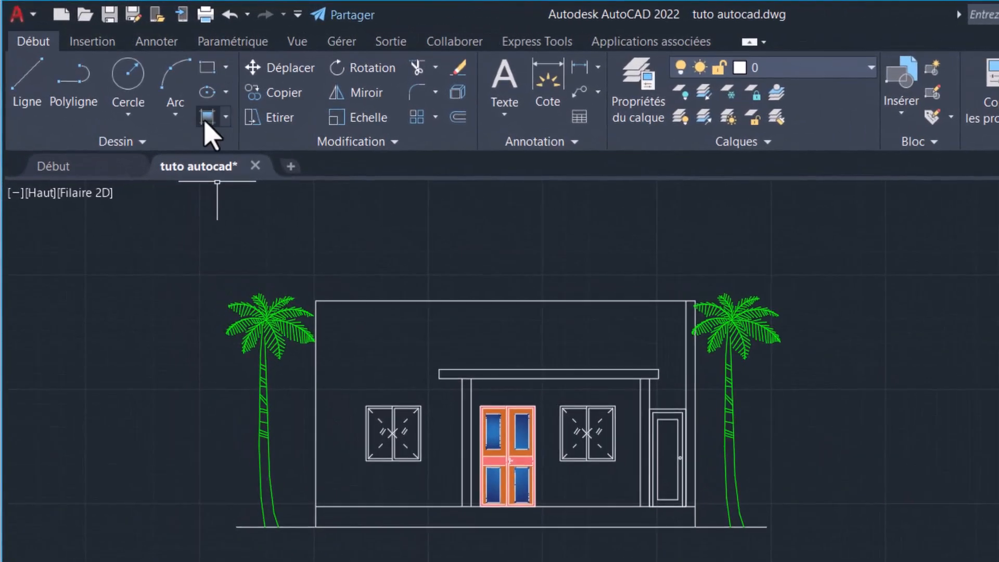
# - Start a pattern hatch with AR-B816C on the facade wall area that surrounds the left window
pyautogui.click(203, 115)
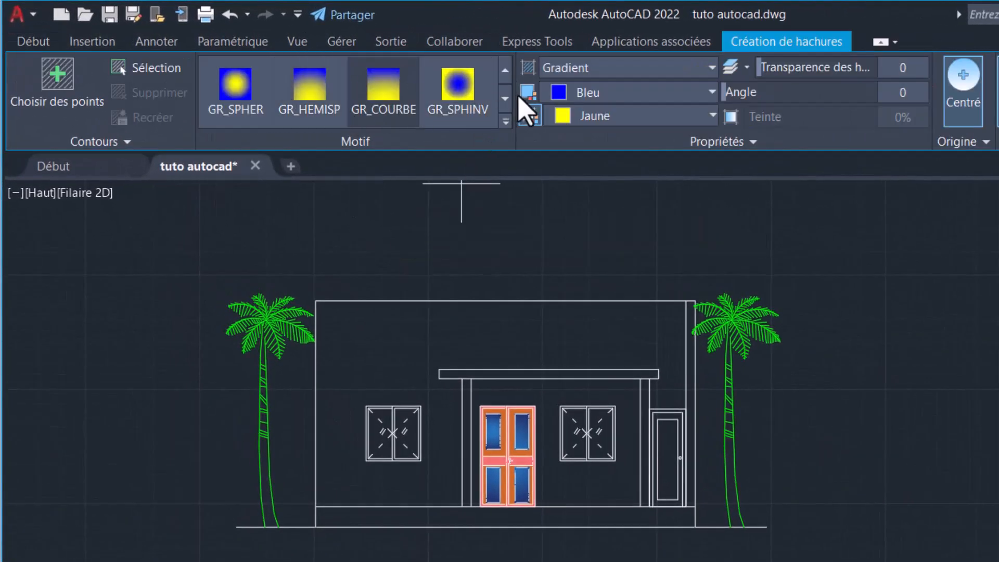
pyautogui.click(582, 71)
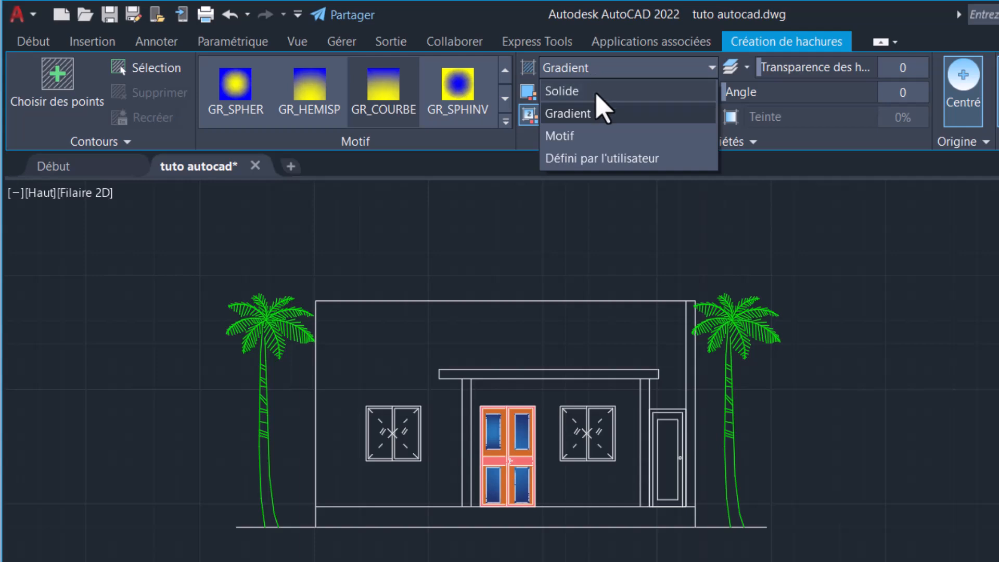
pyautogui.click(597, 89)
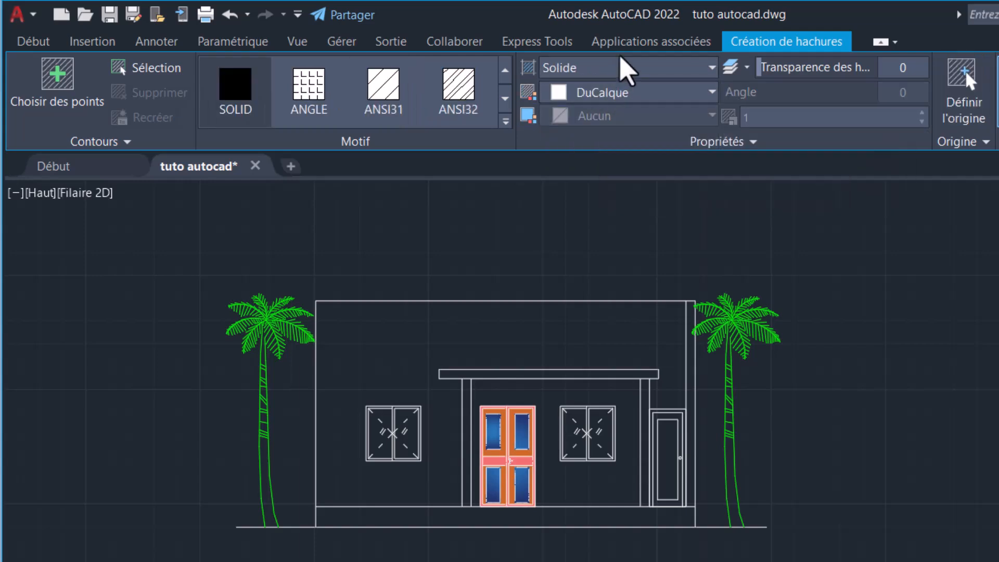
pyautogui.click(620, 76)
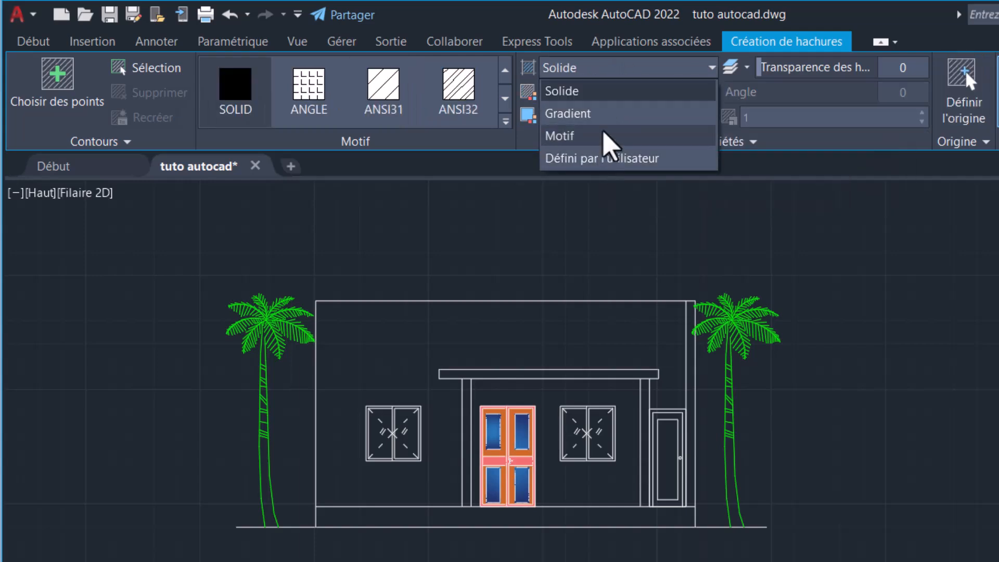
pyautogui.click(605, 136)
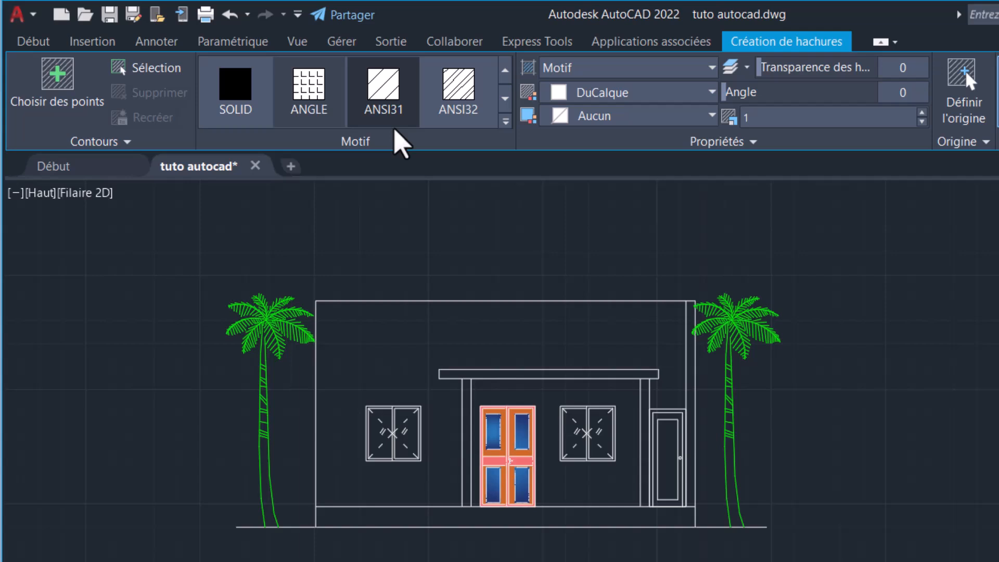
pyautogui.click(505, 122)
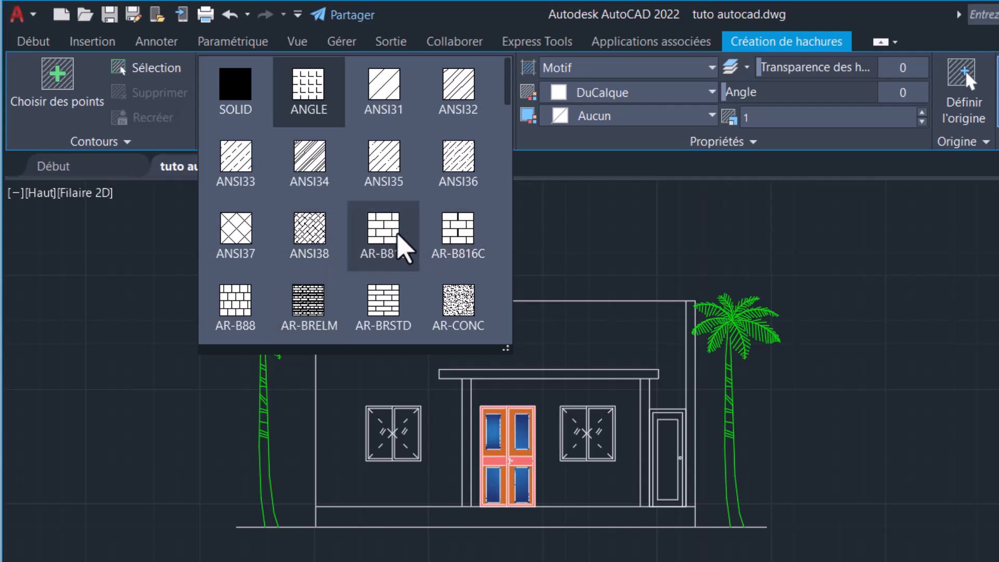
pyautogui.click(458, 229)
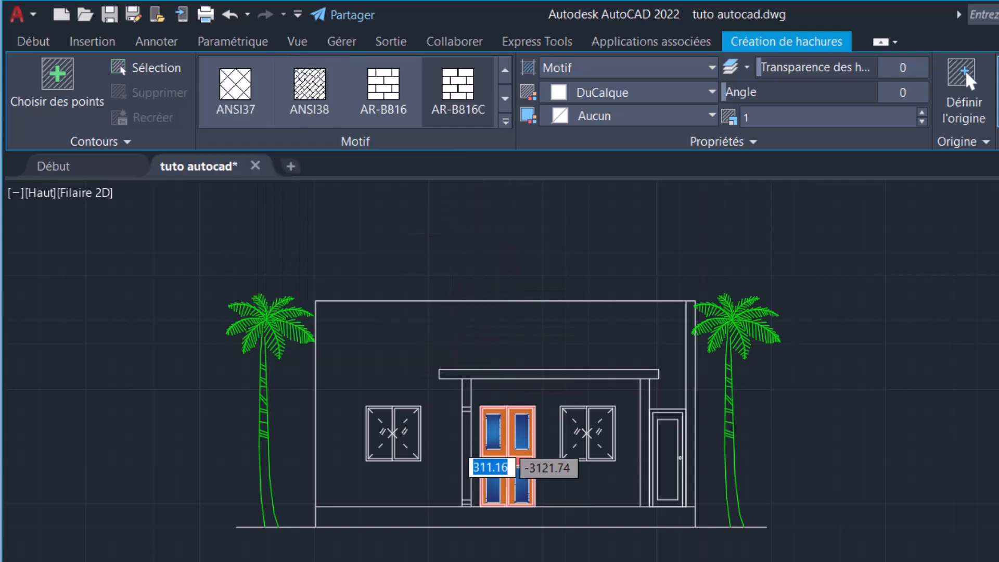
pyautogui.scroll(4, 455, 446)
pyautogui.scroll(-2, 409, 305)
pyautogui.scroll(-2, 364, 265)
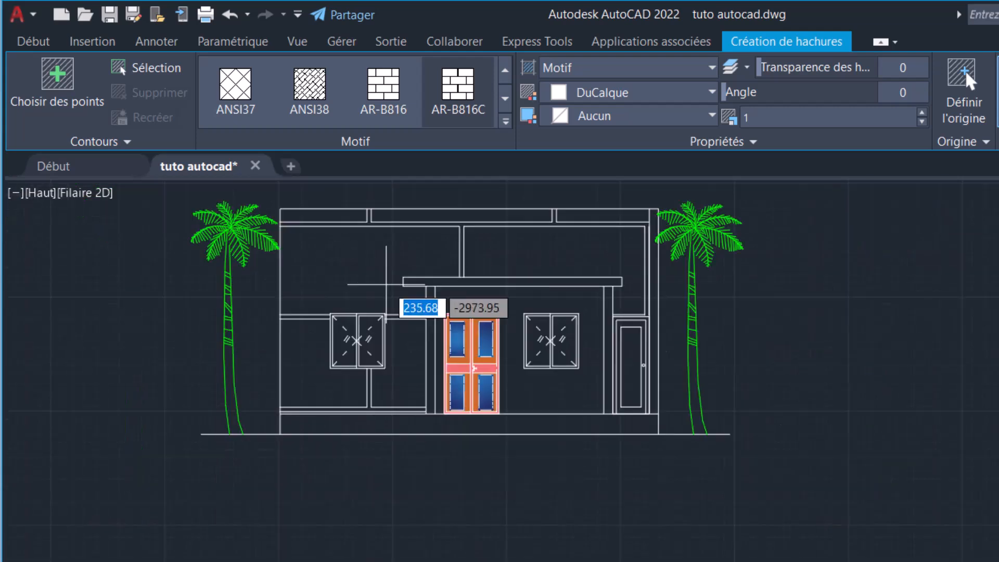
pyautogui.click(386, 284)
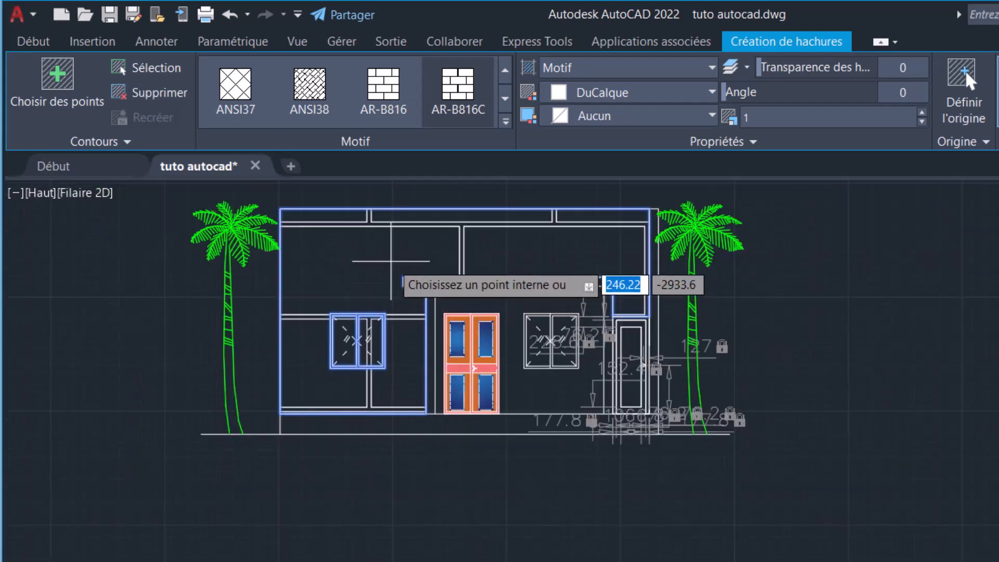
# - Reduce the wall hatch's scale to 0.12 and apply the hatch
pyautogui.click(922, 122)
pyautogui.click(922, 122)
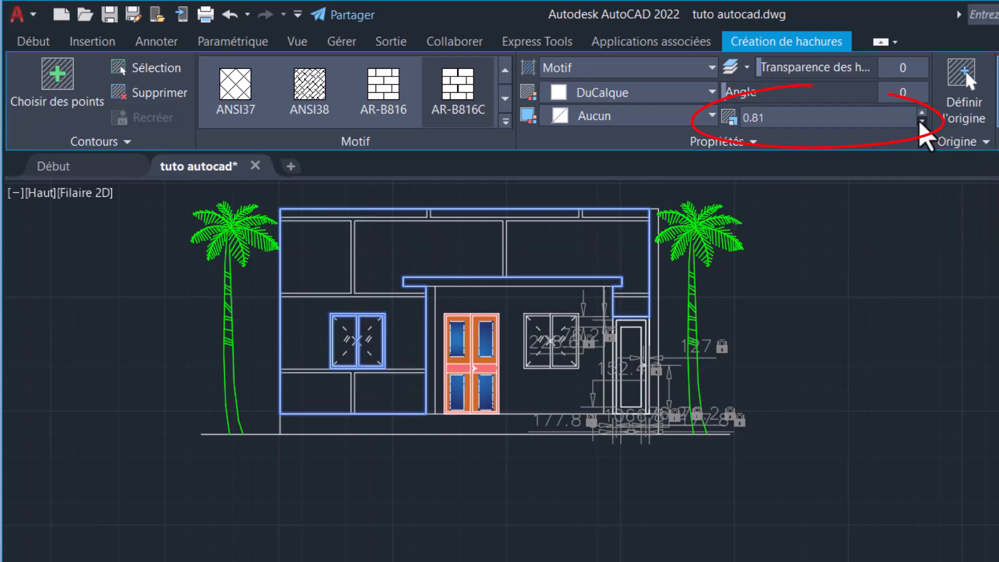
pyautogui.click(921, 122)
pyautogui.click(922, 122)
pyautogui.click(922, 122)
pyautogui.click(922, 122)
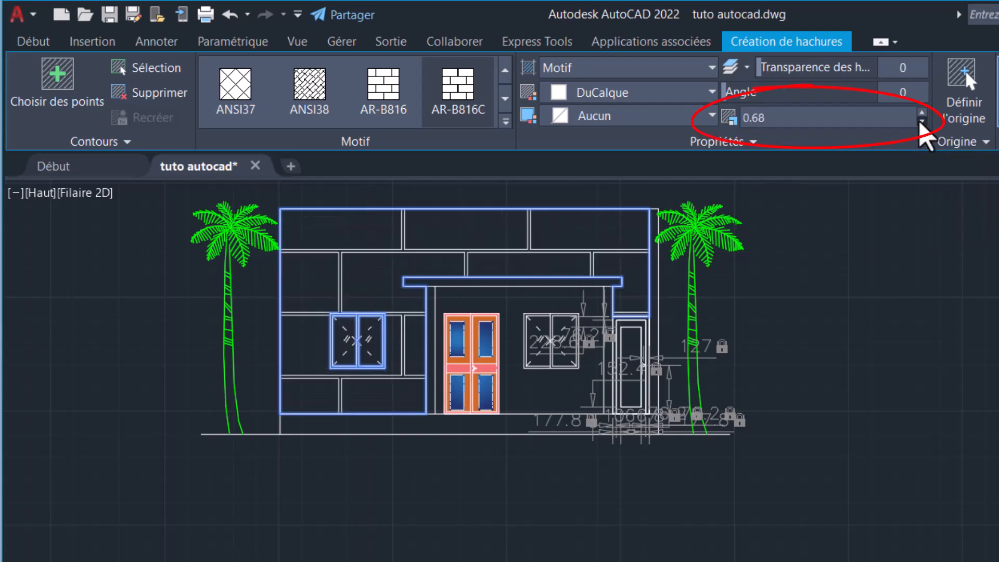
pyautogui.click(921, 122)
pyautogui.click(921, 122)
pyautogui.click(921, 121)
pyautogui.click(921, 122)
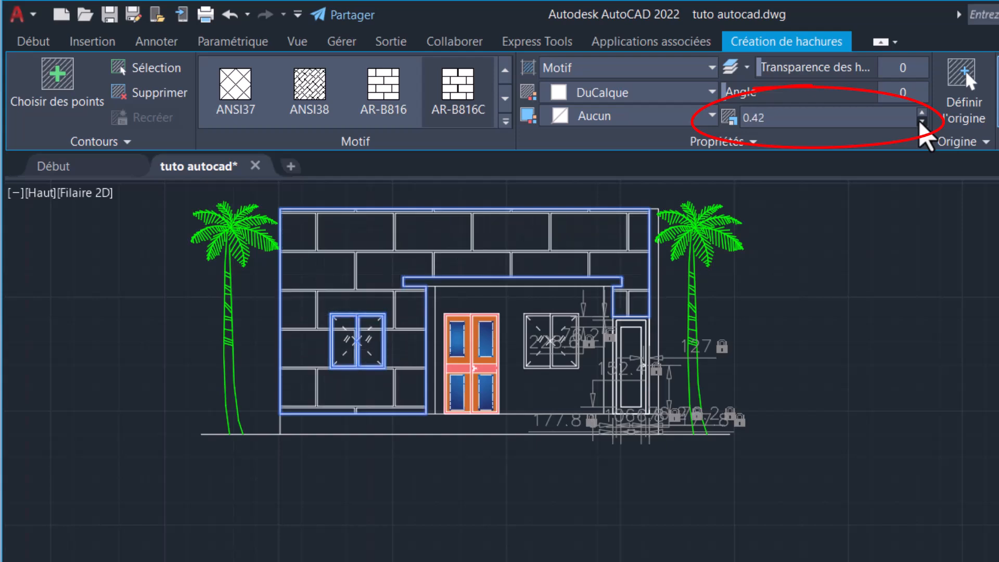
pyautogui.click(921, 121)
pyautogui.click(922, 122)
pyautogui.click(922, 122)
pyautogui.click(922, 122)
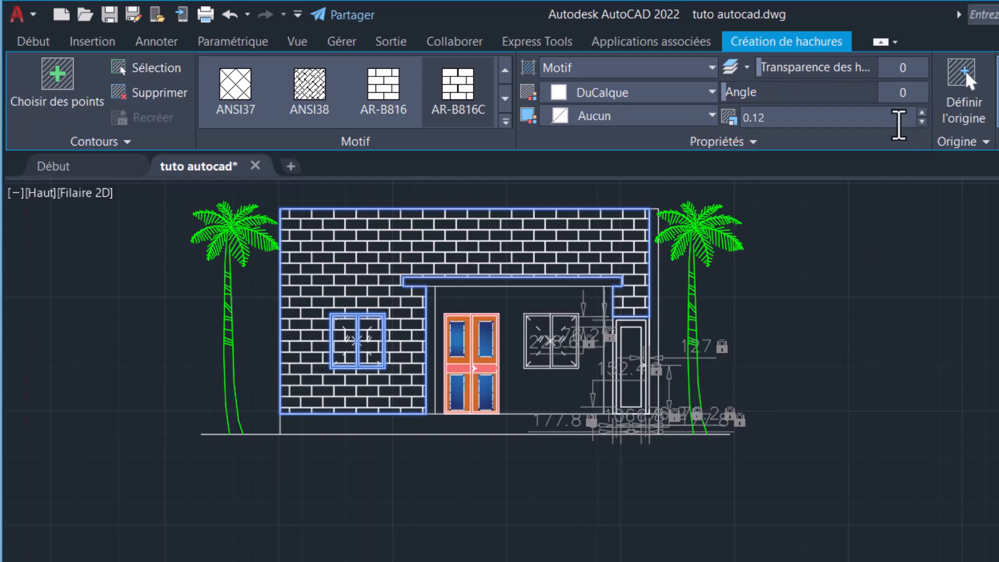
pyautogui.scroll(6, 501, 209)
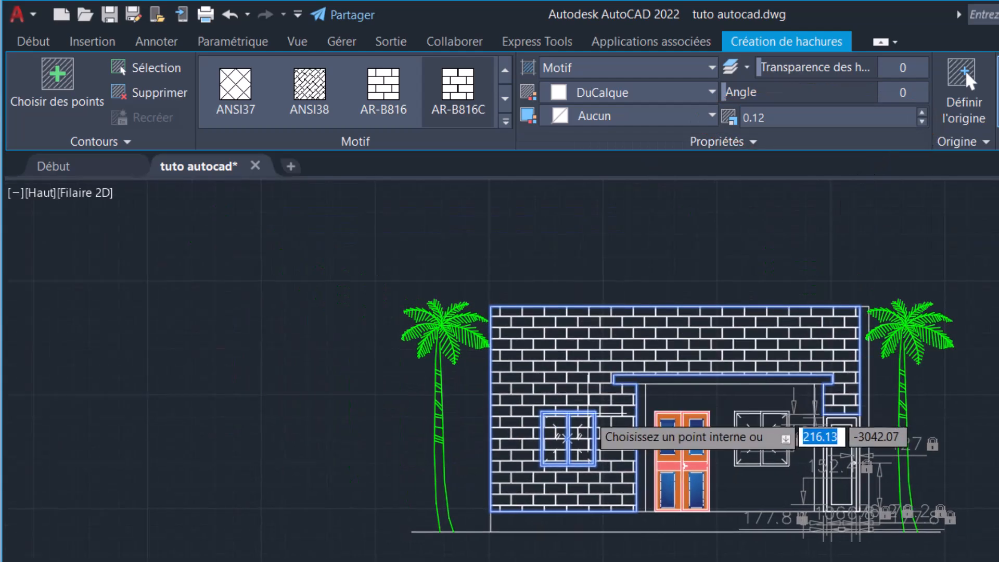
pyautogui.press('Return')
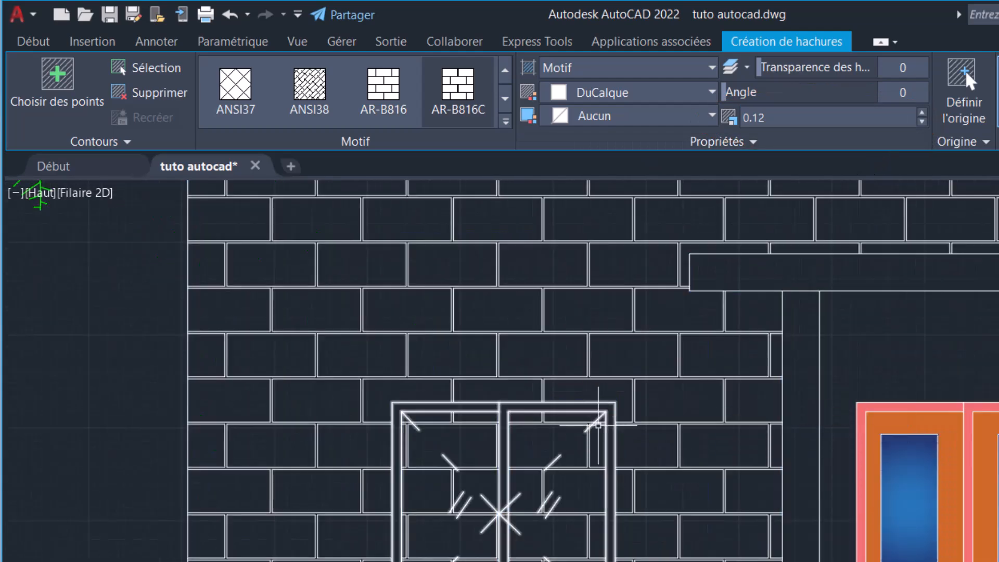
# - Delete the brick hatch from the facade wall
pyautogui.scroll(-2, 657, 489)
pyautogui.moveTo(496, 430); pyautogui.dragTo(484, 427, button='middle')
pyautogui.click(612, 448)
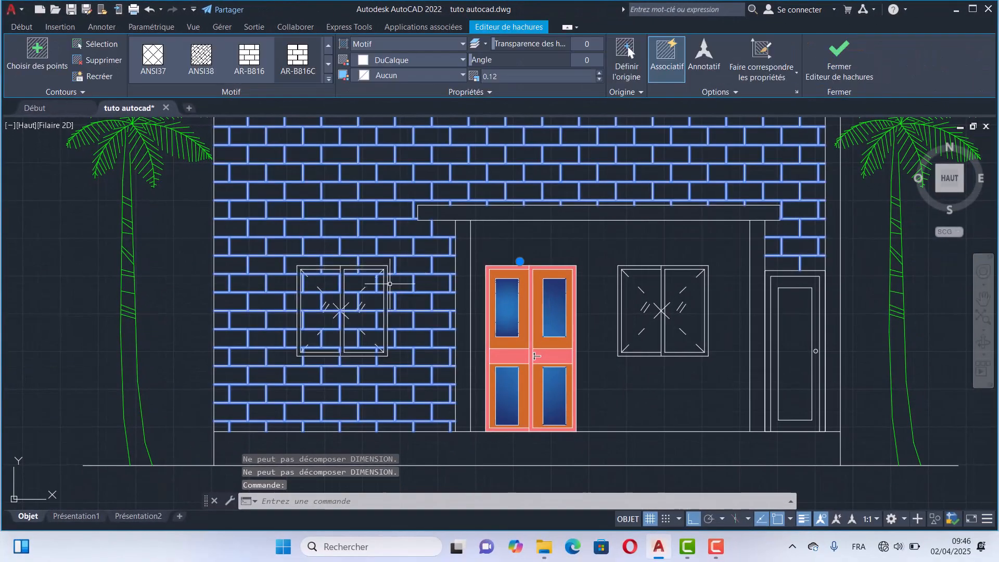
pyautogui.press('Delete')
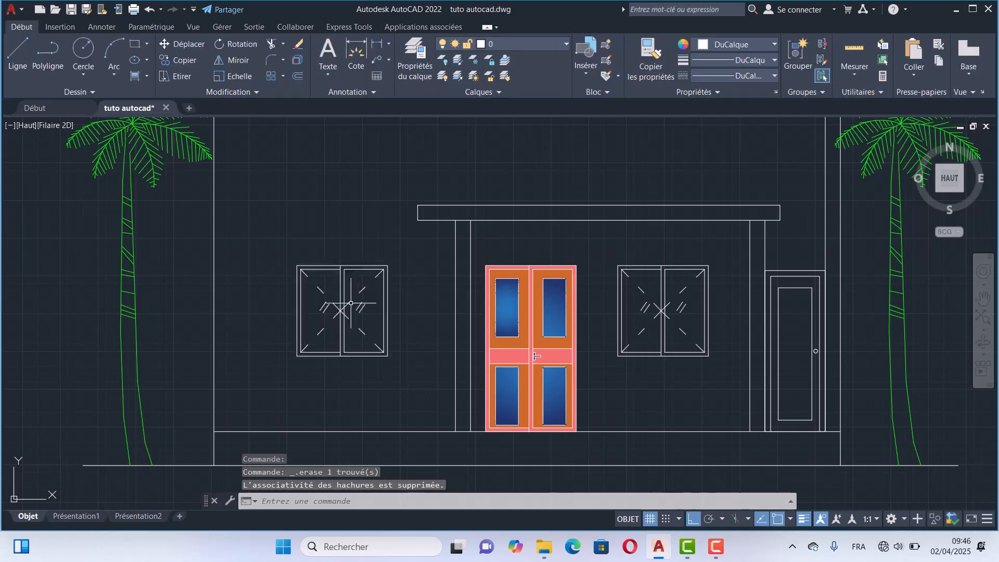
# - Draw a 120 by 120 rectangle over the left window's outer frame, from corner to opposite corner
pyautogui.click(136, 45)
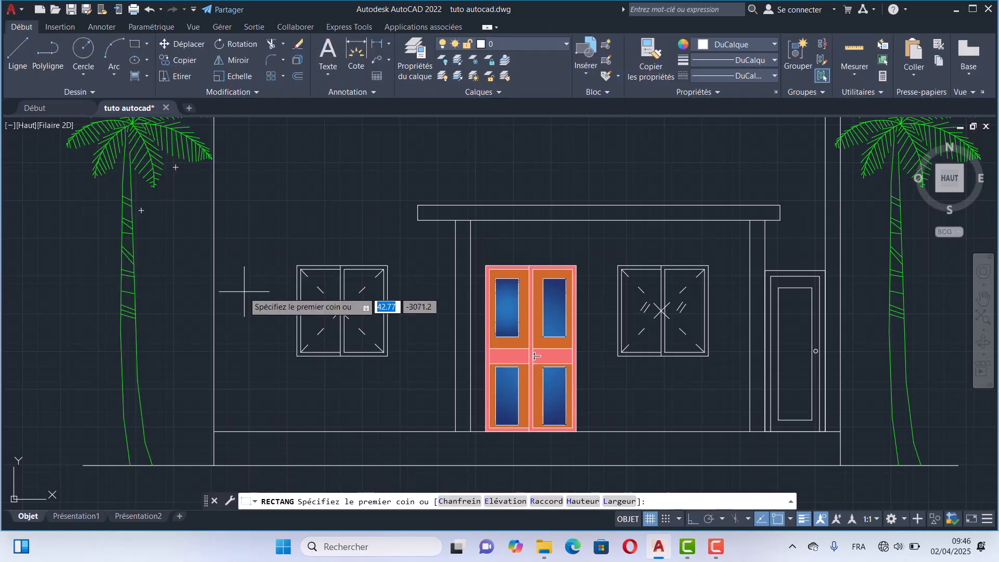
pyautogui.scroll(2, 285, 290)
pyautogui.click(304, 251)
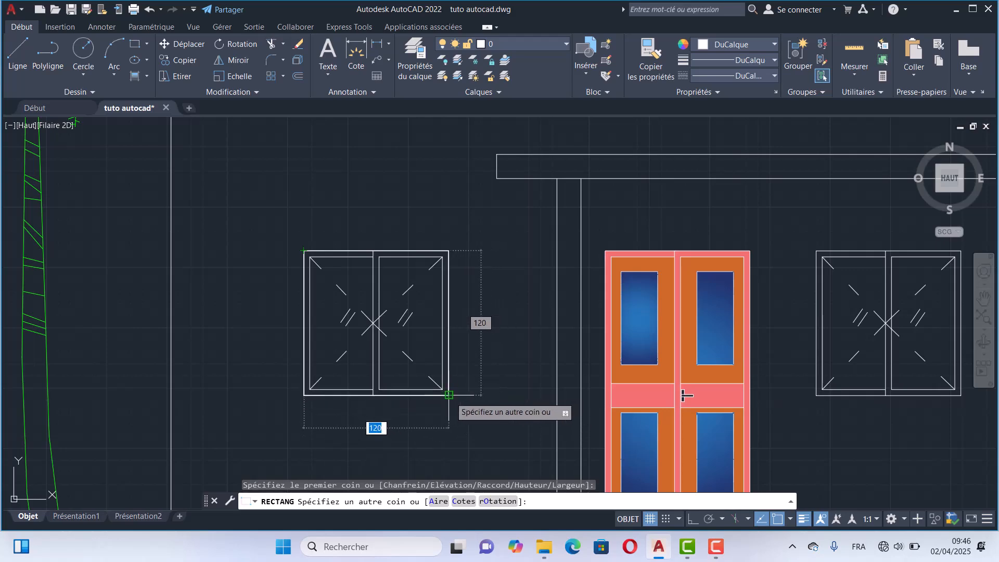
pyautogui.click(450, 396)
# - Draw a 120 by 120 rectangle over the outer frame of the window between the main door and the side door
pyautogui.scroll(-4, 401, 384)
pyautogui.scroll(1, 565, 286)
pyautogui.scroll(2, 568, 345)
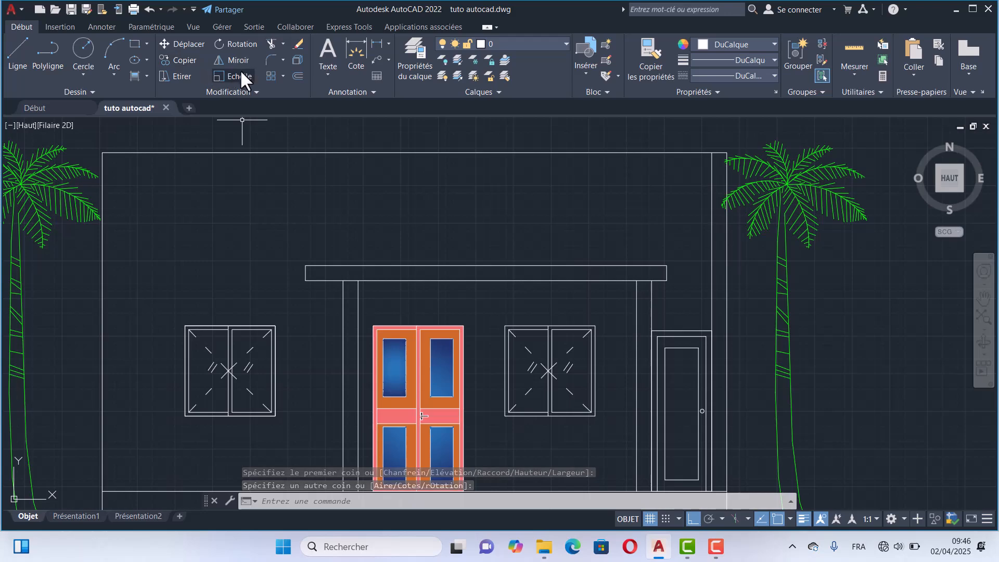
pyautogui.click(136, 44)
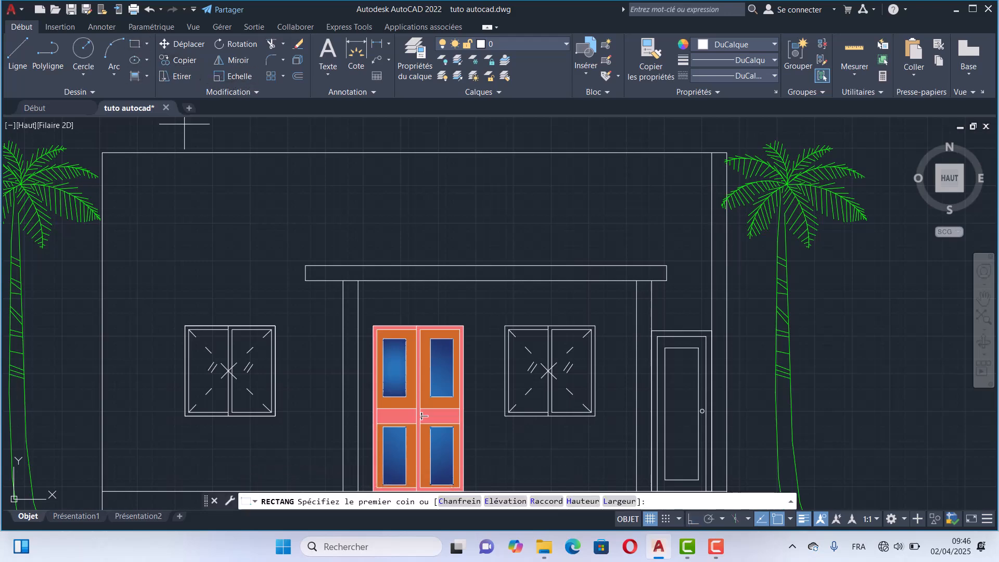
pyautogui.click(504, 326)
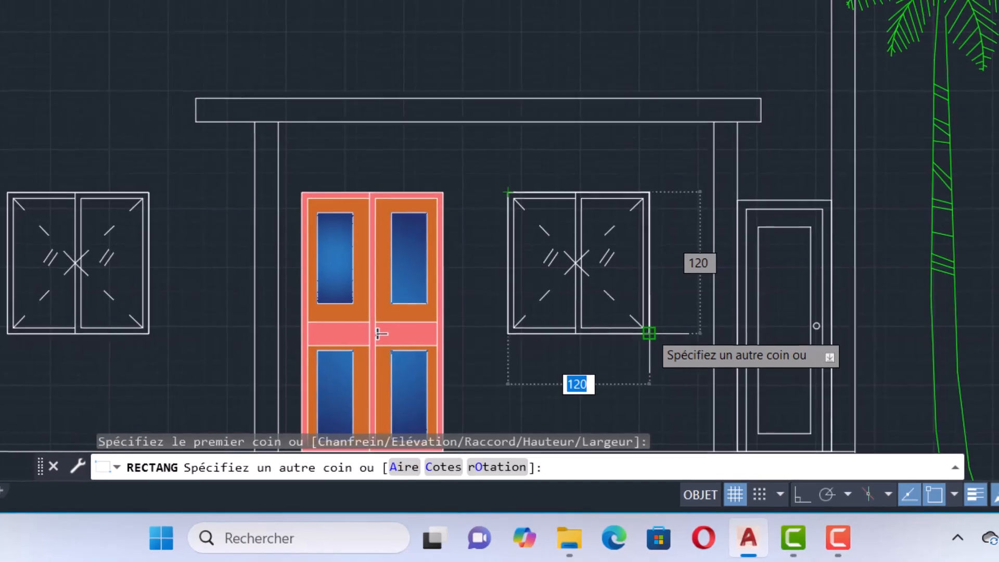
pyautogui.click(649, 333)
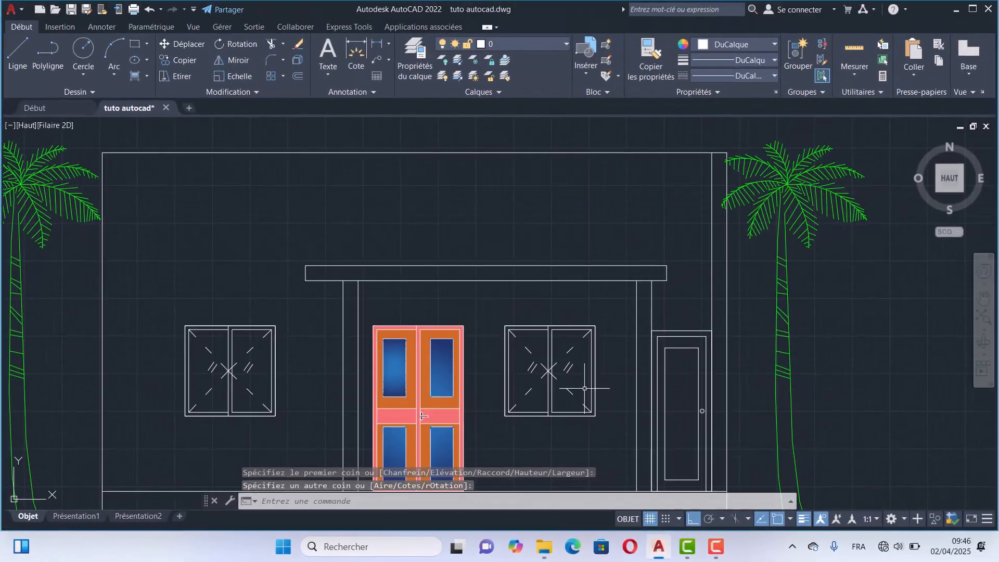
# - Hatch the facade wall around the left window and above the porch canopy with the AR-B816C pattern at scale 0.12
pyautogui.scroll(-2, 632, 290)
pyautogui.moveTo(590, 267); pyautogui.dragTo(503, 224, button='middle')
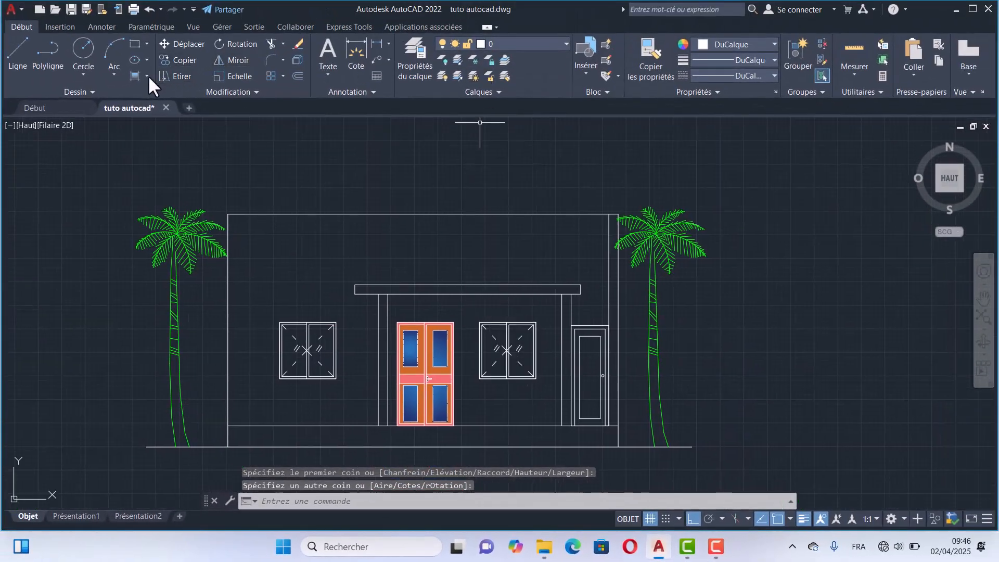
pyautogui.click(133, 75)
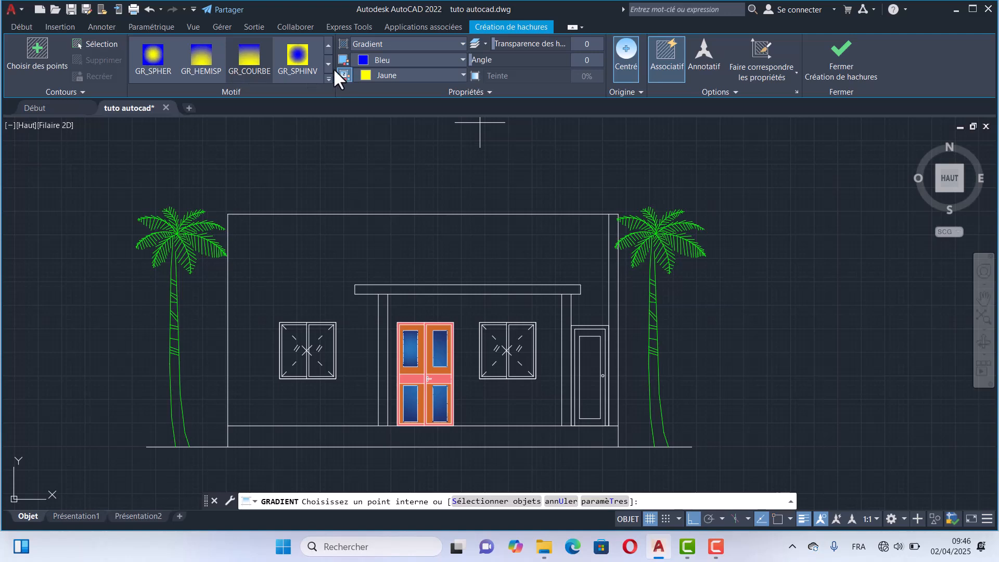
pyautogui.click(391, 43)
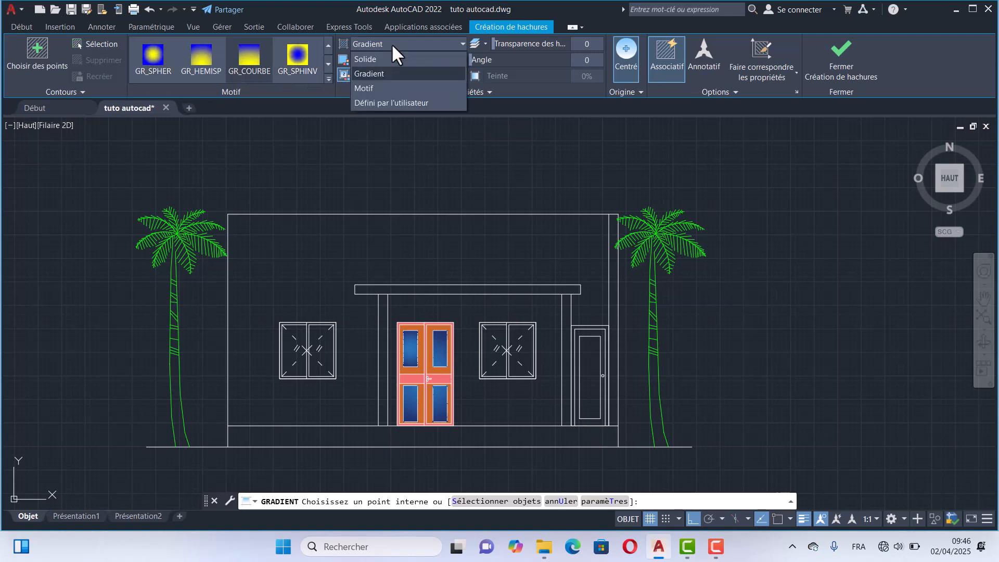
pyautogui.click(372, 87)
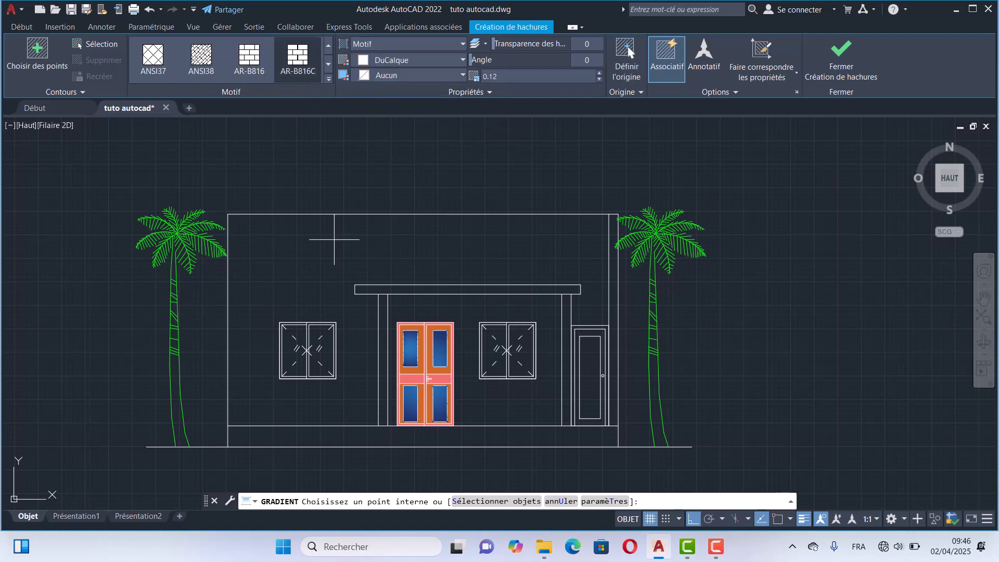
pyautogui.click(337, 279)
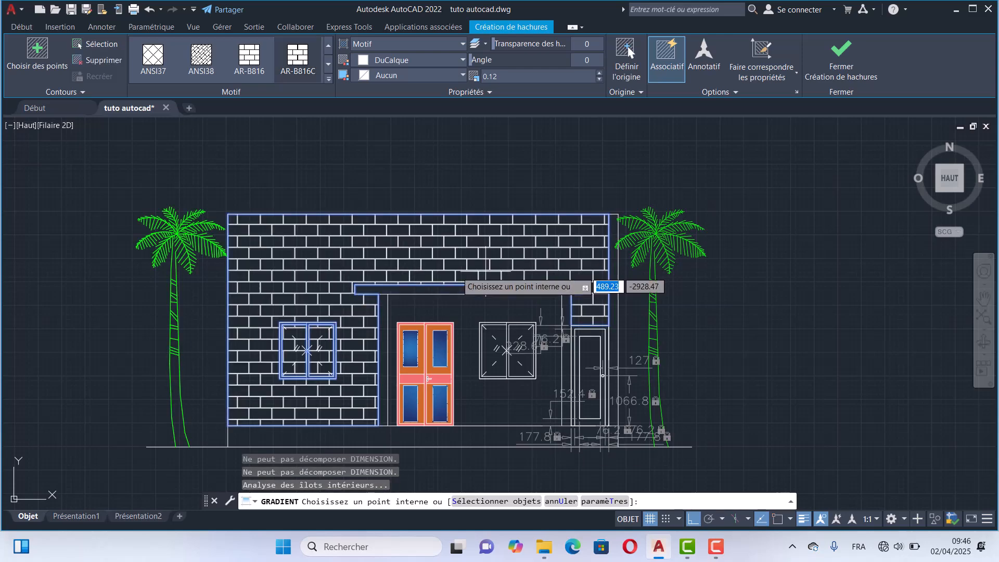
pyautogui.press('Return')
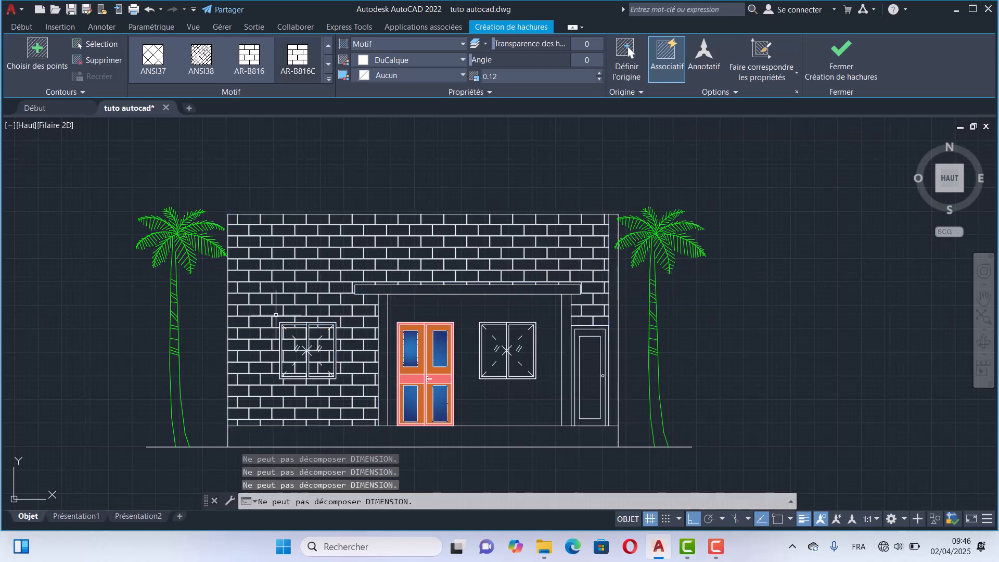
# - Check the brick hatch around the left window, and delete that hatch from the facade wall
pyautogui.scroll(4, 429, 378)
pyautogui.click(333, 230)
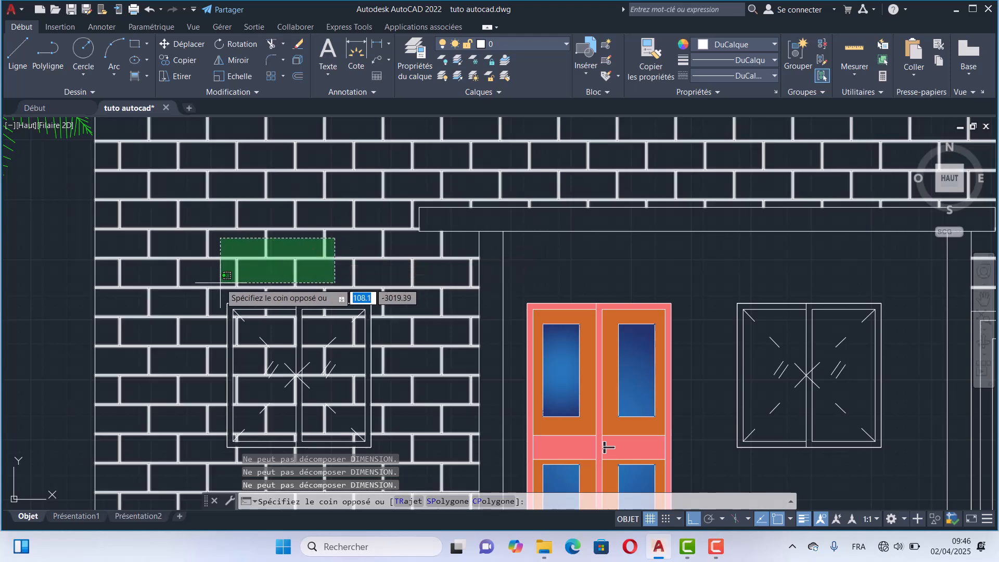
pyautogui.click(220, 283)
pyautogui.scroll(-2, 322, 250)
pyautogui.scroll(4, 317, 332)
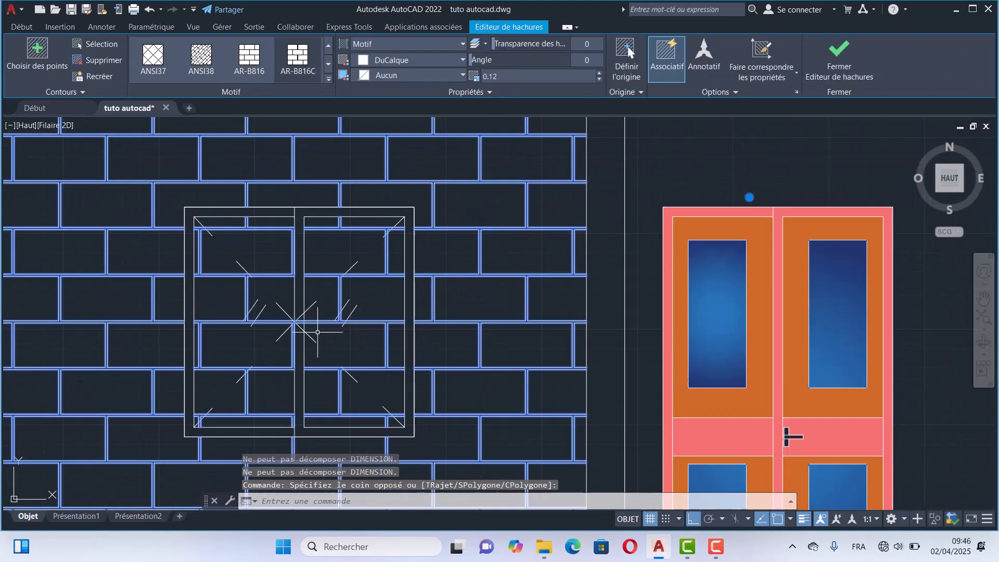
pyautogui.press('Escape')
pyautogui.press('Escape')
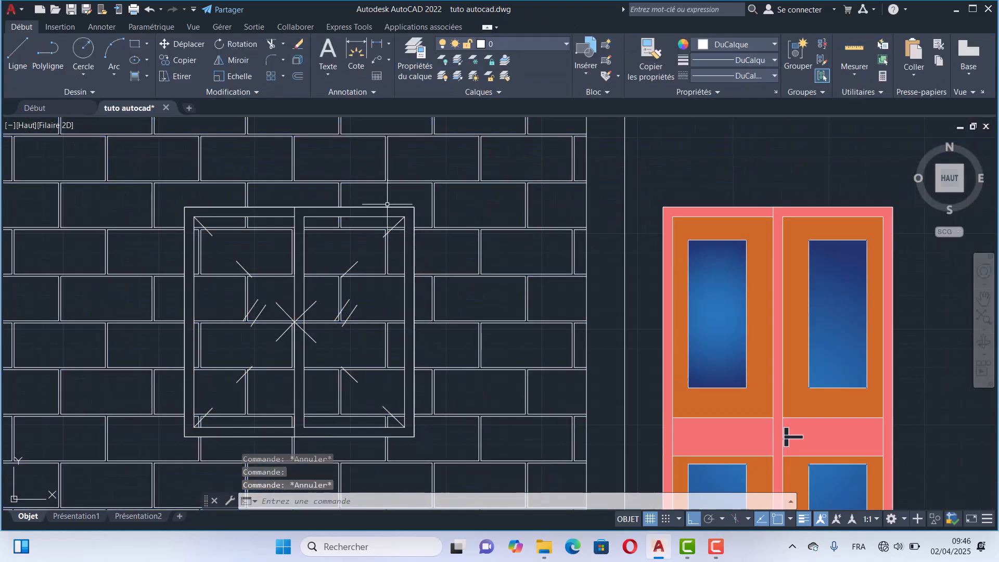
pyautogui.click(385, 153)
pyautogui.scroll(-8, 322, 224)
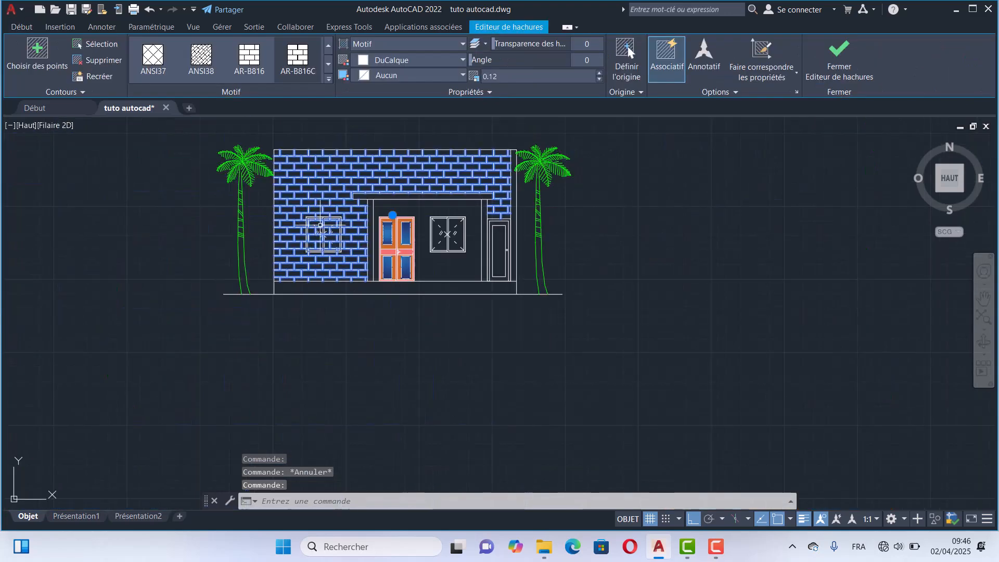
pyautogui.press('Delete')
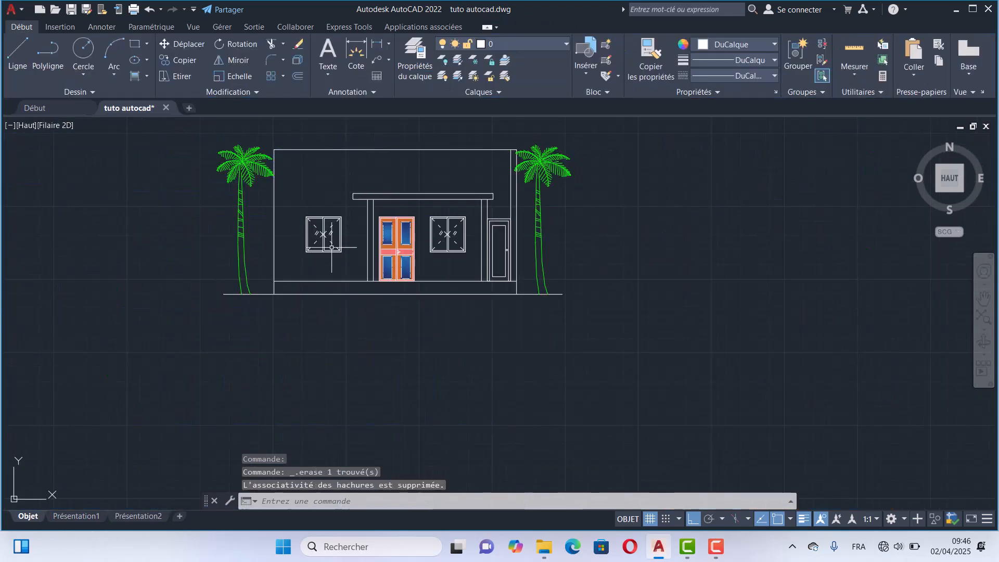
# - Hatch the recessed wall between the porch columns, around the main door and window, with AR-B816C at scale 0.12
pyautogui.scroll(4, 325, 260)
pyautogui.scroll(-2, 332, 238)
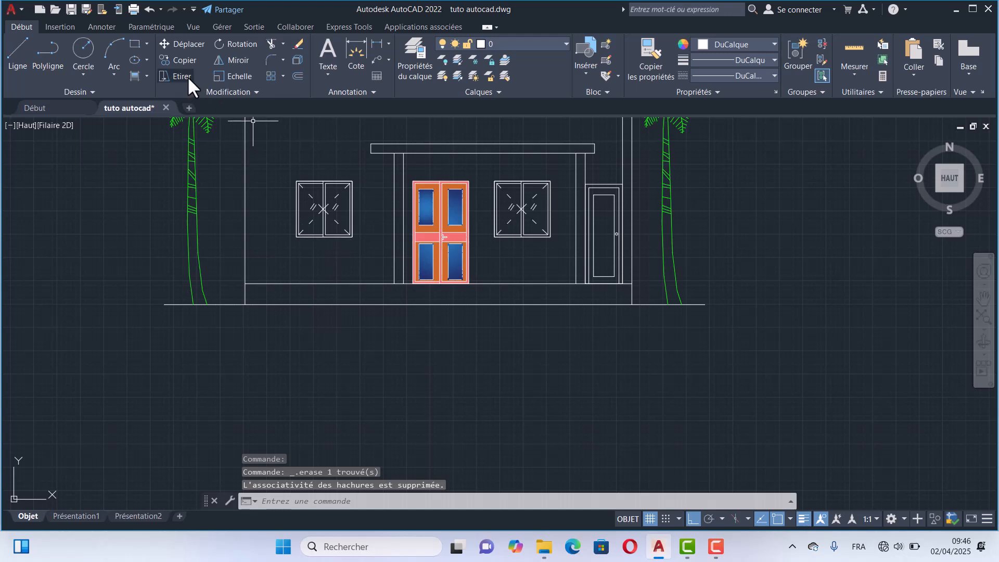
pyautogui.click(146, 76)
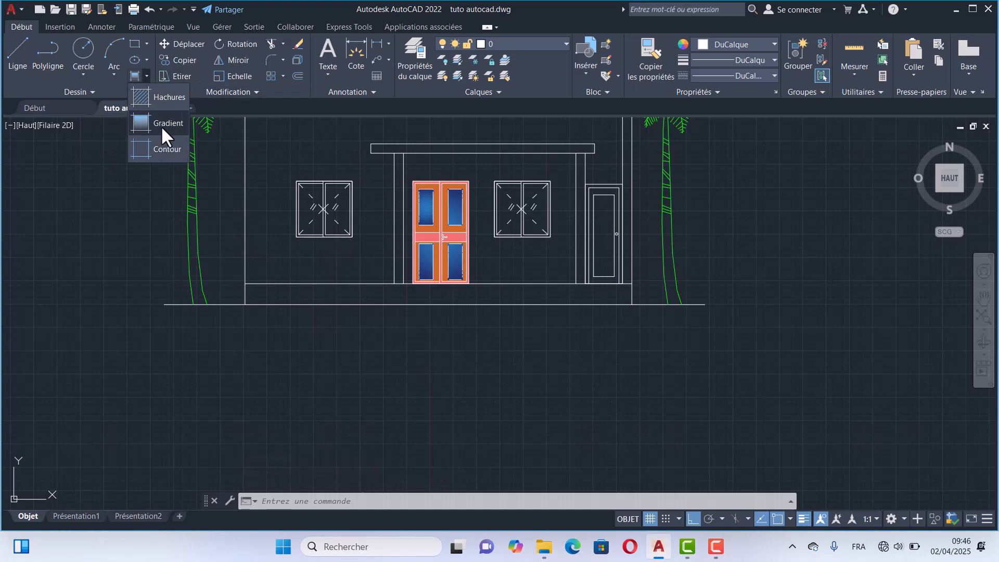
pyautogui.click(169, 97)
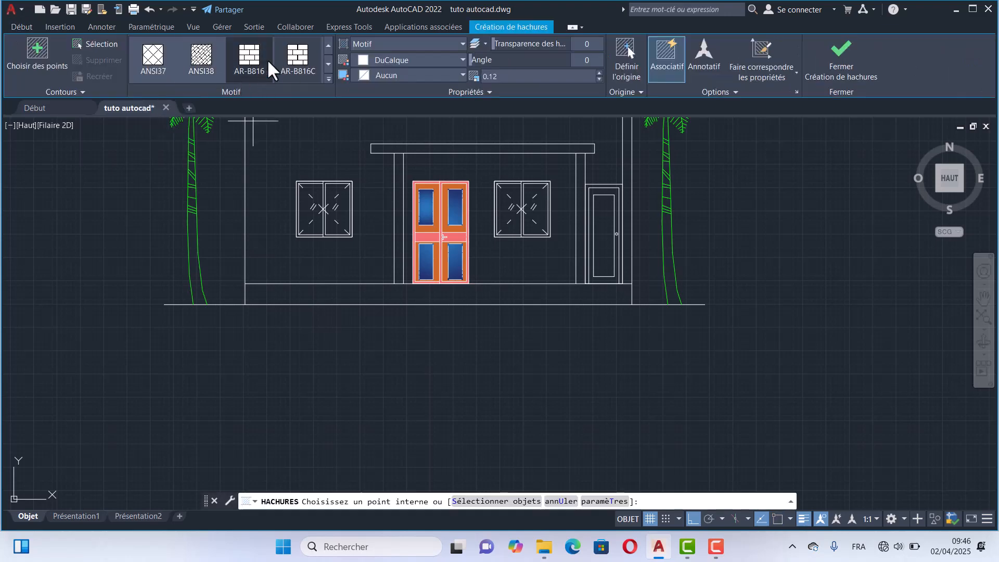
pyautogui.click(297, 58)
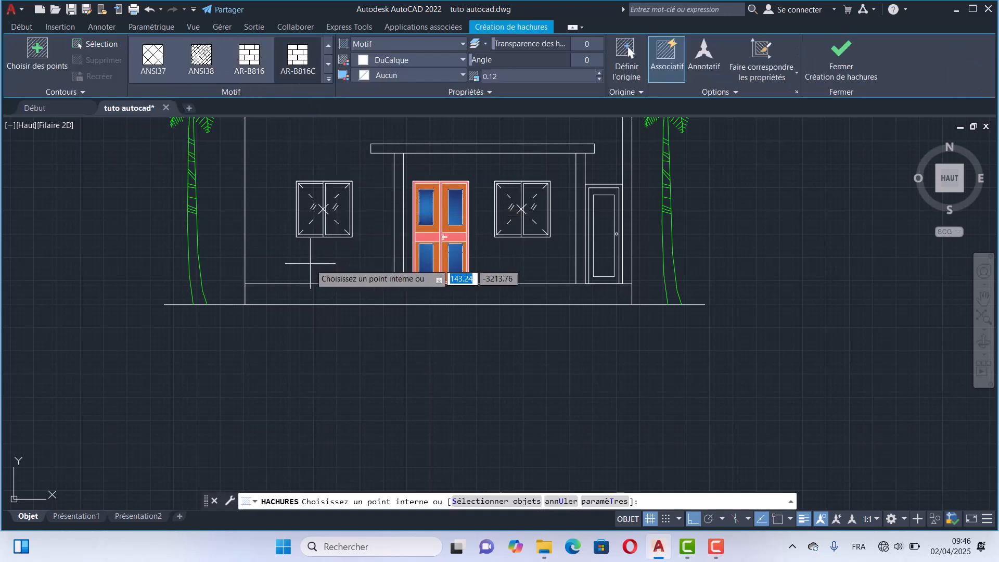
pyautogui.scroll(-3, 311, 264)
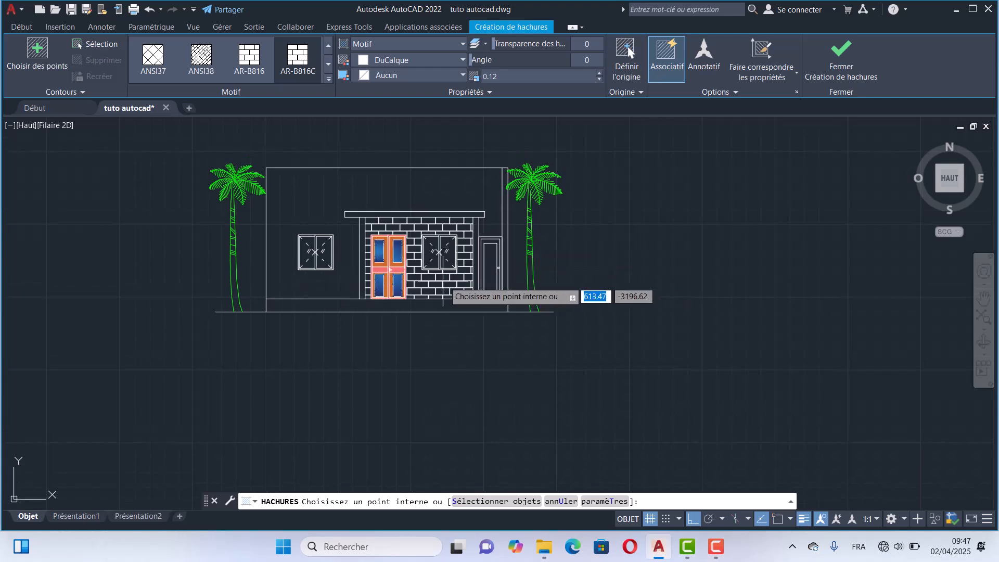
pyautogui.click(443, 282)
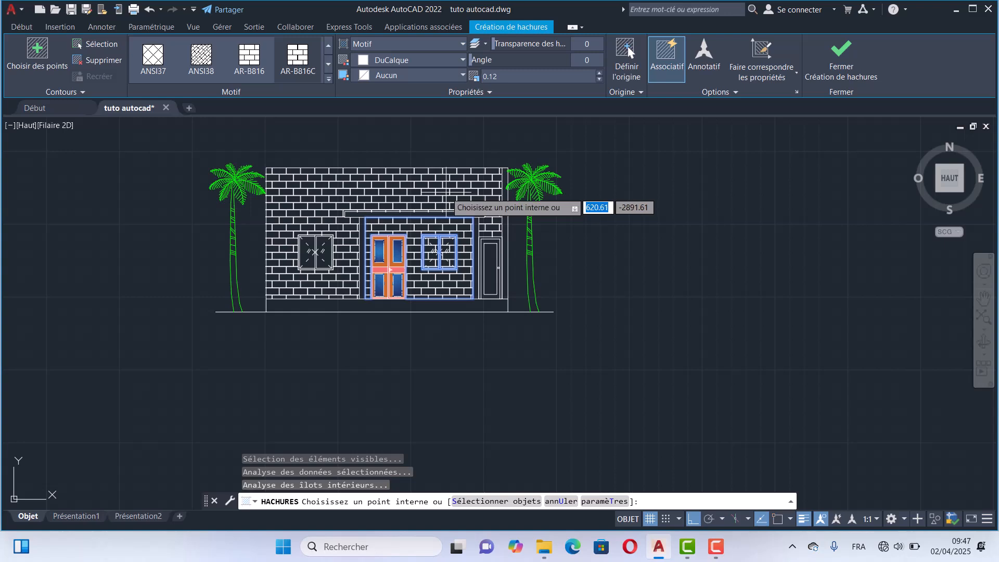
pyautogui.press('Escape')
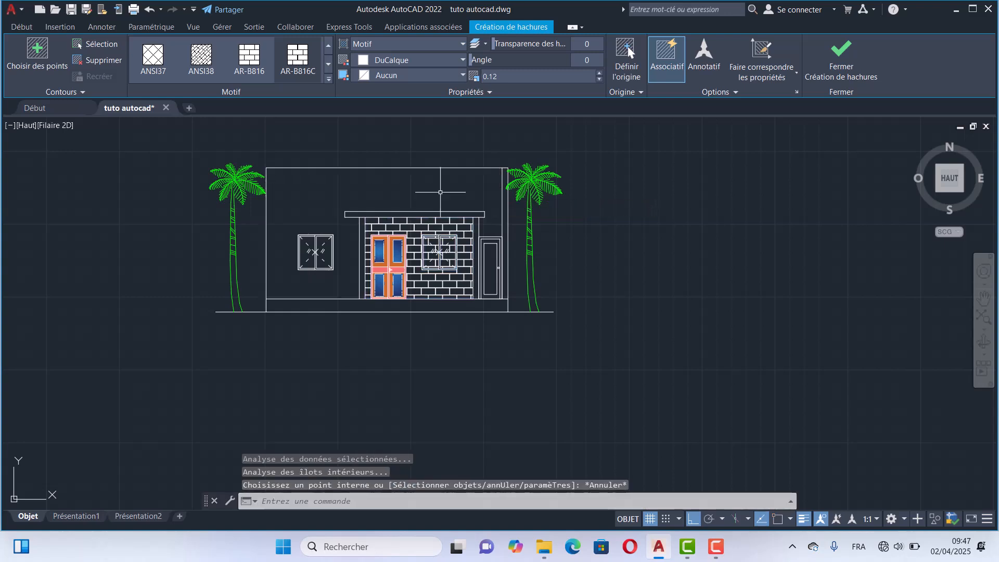
# - Hatch the main facade wall outside the porch as a separate AR-B816C brick hatch at scale 0.12
pyautogui.write('h')
pyautogui.press('Return')
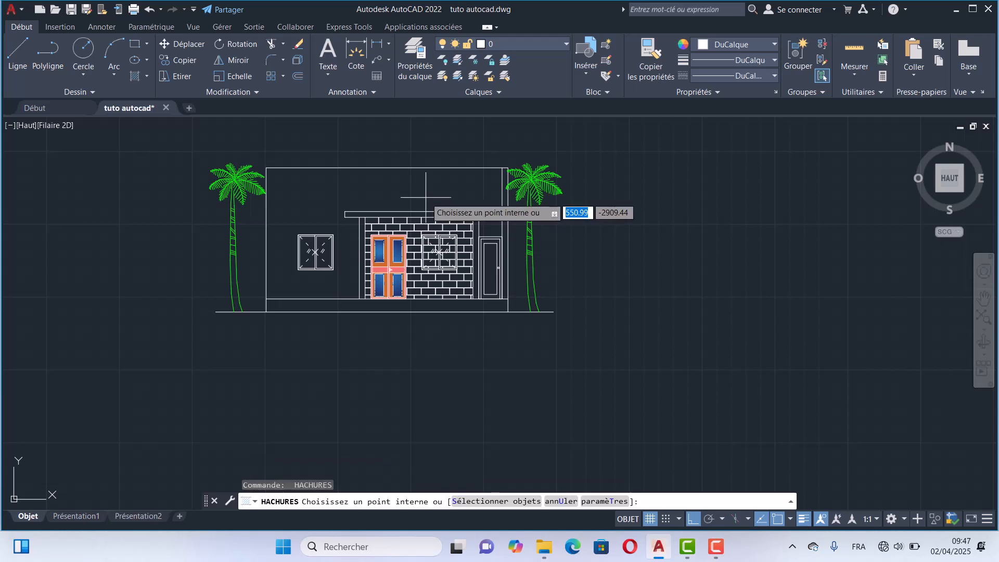
pyautogui.click(414, 211)
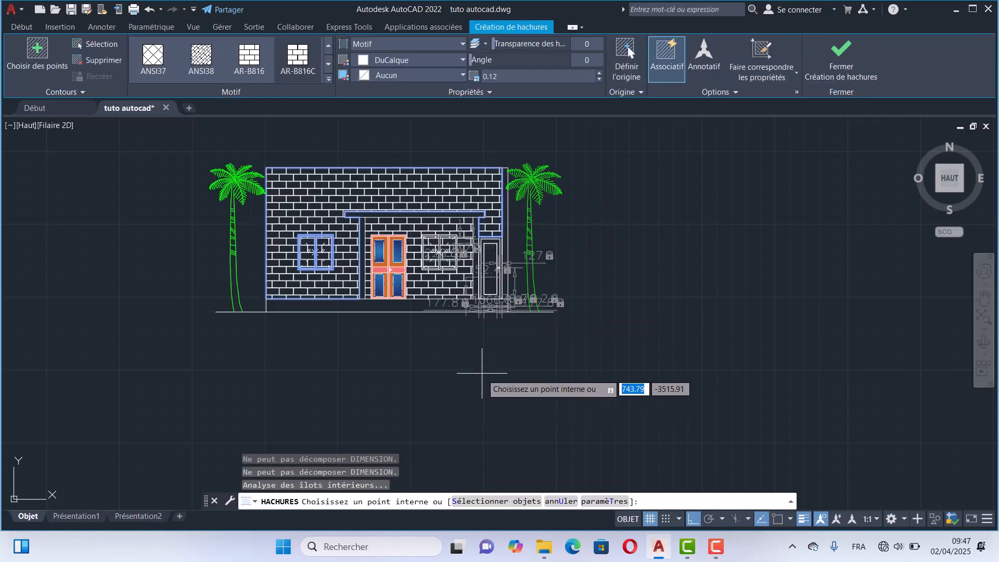
pyautogui.press('Escape')
# - Set the background color of the main facade wall's brick hatch to orange 205,105,40
pyautogui.scroll(2, 382, 195)
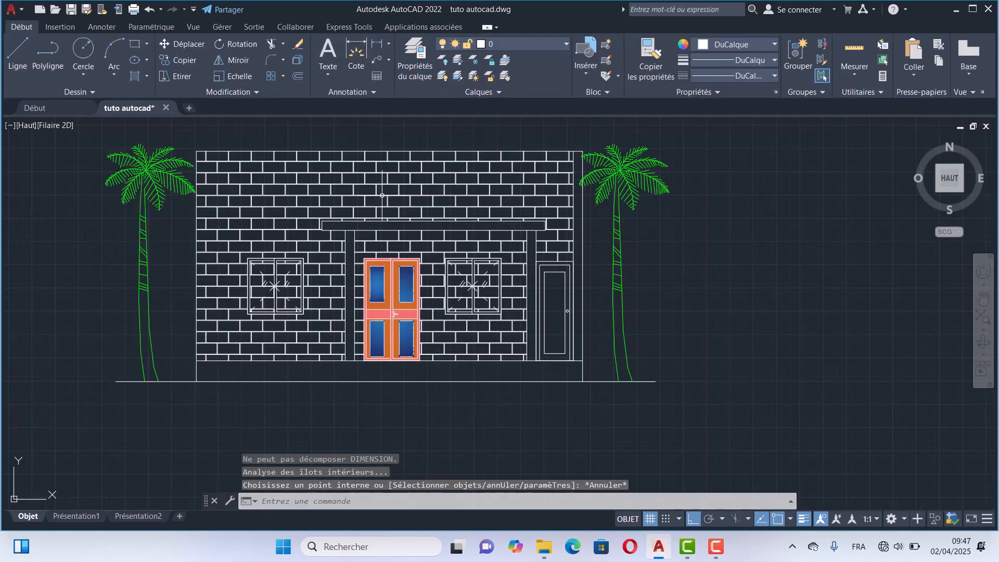
pyautogui.click(441, 194)
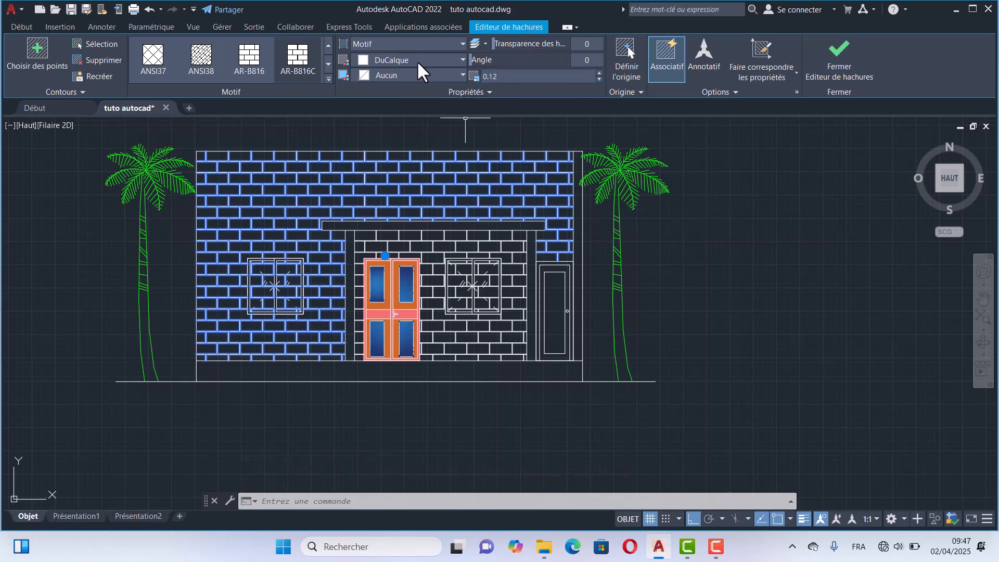
pyautogui.click(422, 76)
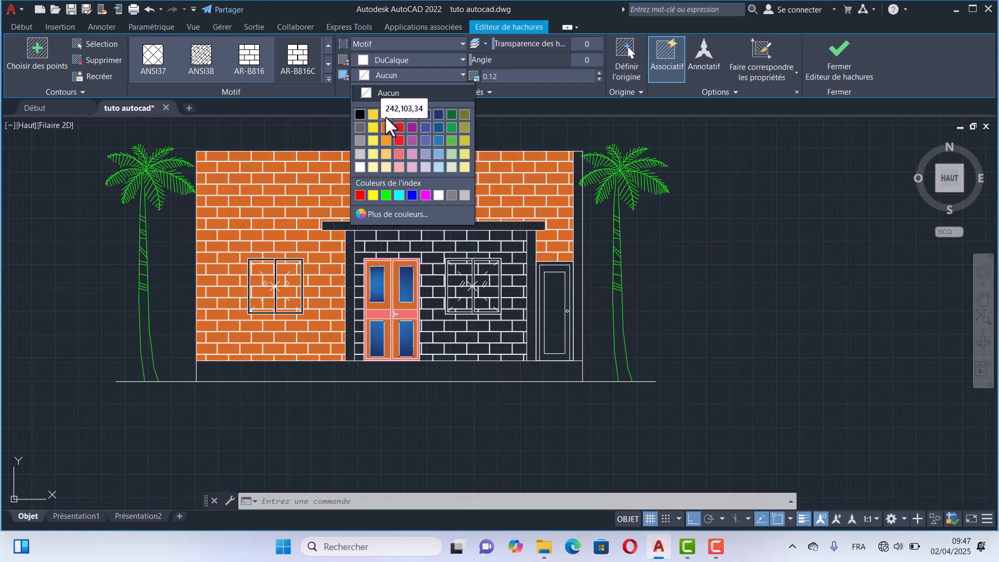
pyautogui.click(386, 126)
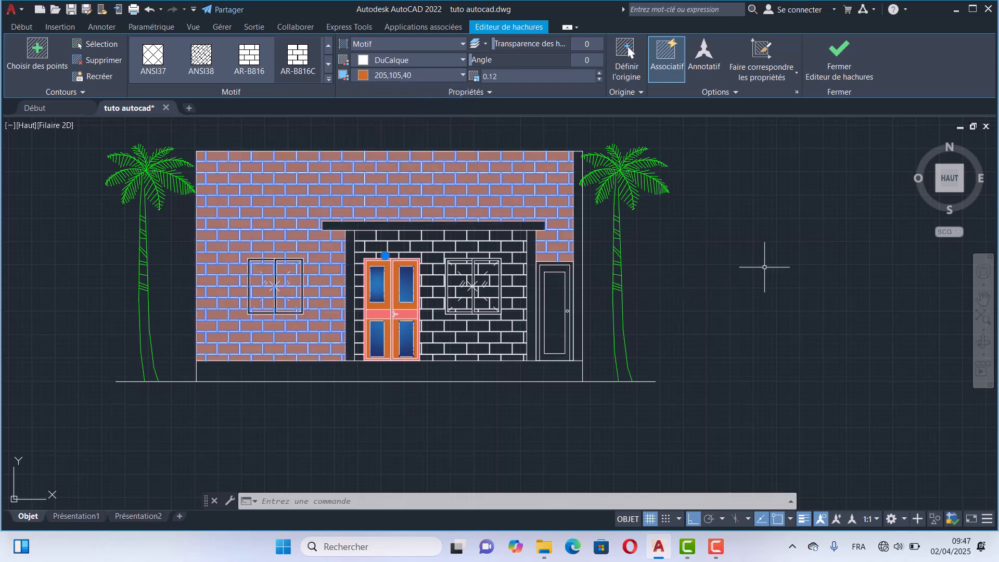
pyautogui.click(750, 268)
pyautogui.press('Escape')
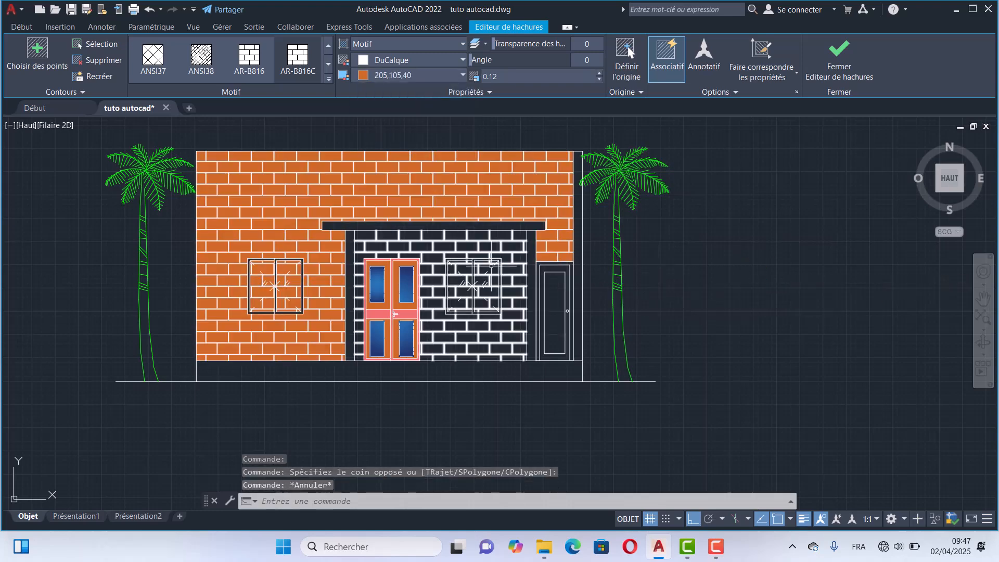
pyautogui.scroll(5, 395, 315)
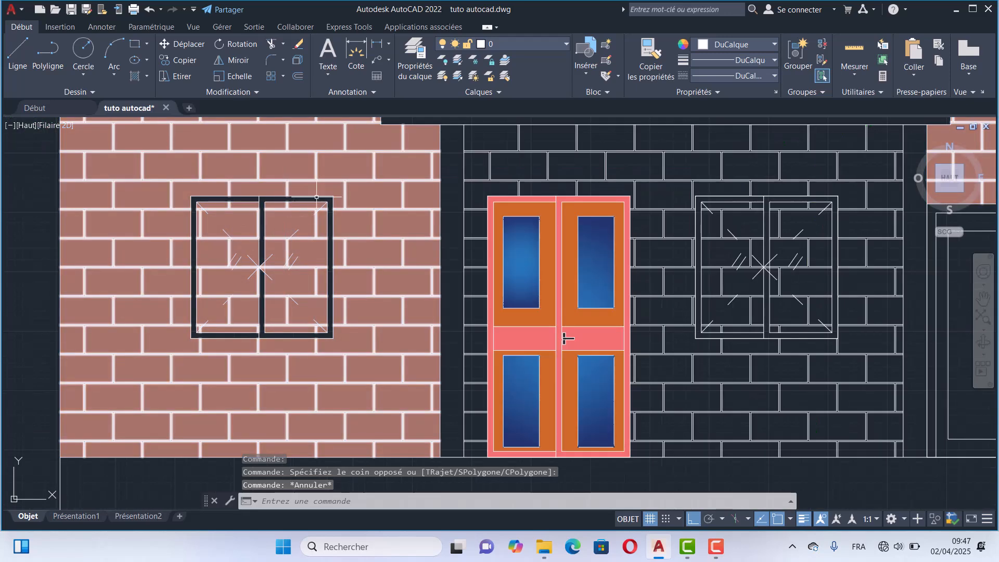
pyautogui.scroll(-5, 567, 339)
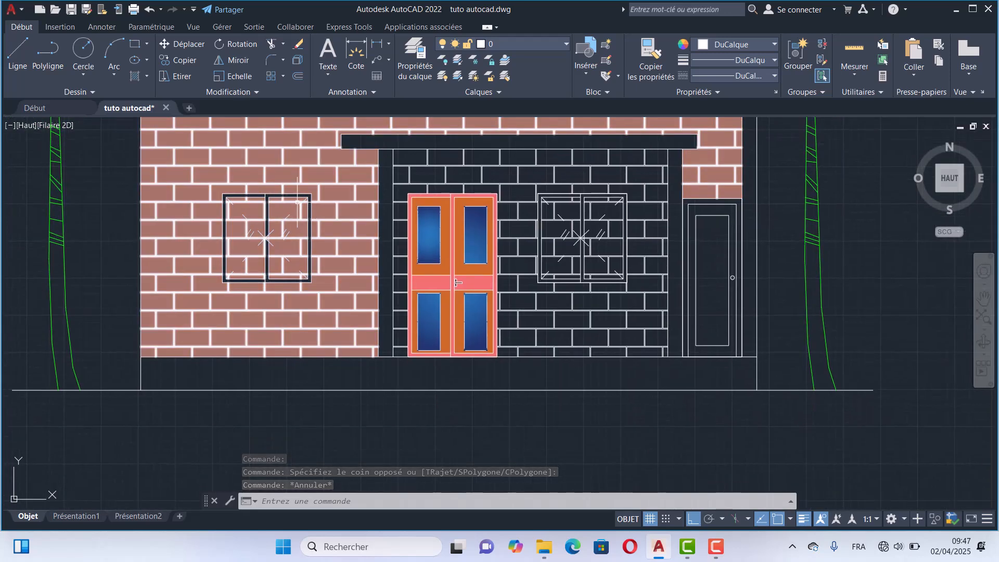
pyautogui.scroll(5, 556, 330)
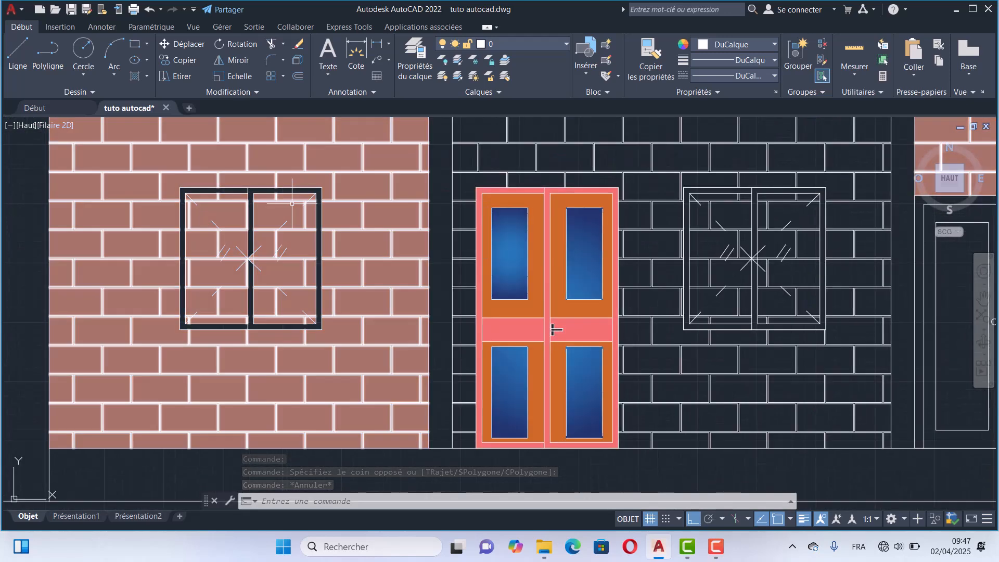
pyautogui.click(317, 192)
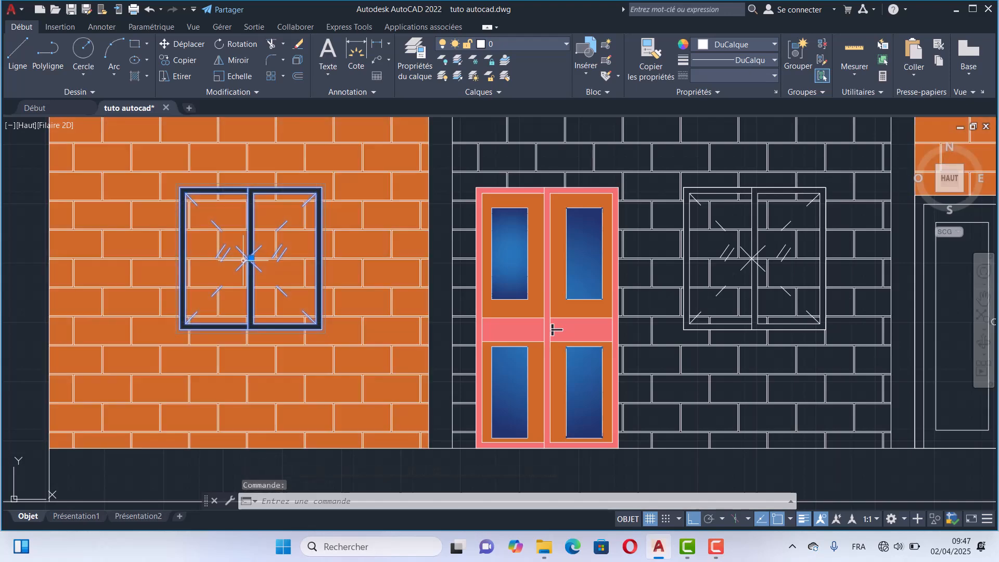
pyautogui.click(250, 259)
pyautogui.scroll(-5, 312, 172)
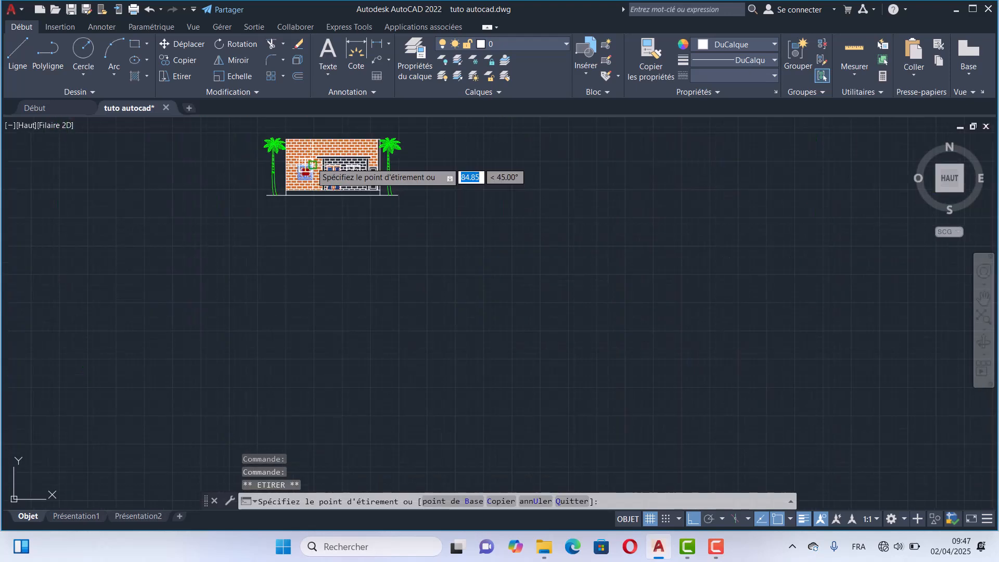
pyautogui.scroll(5, 311, 156)
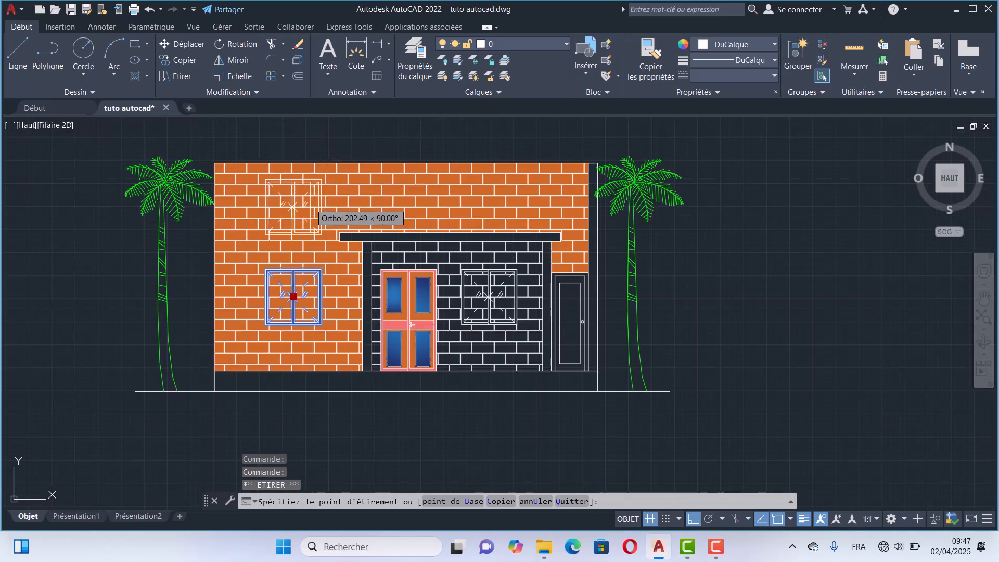
pyautogui.press('Escape')
# - Change the hatch on the wall between the porch columns to a solid fill
pyautogui.moveTo(455, 283); pyautogui.dragTo(388, 264, button='middle')
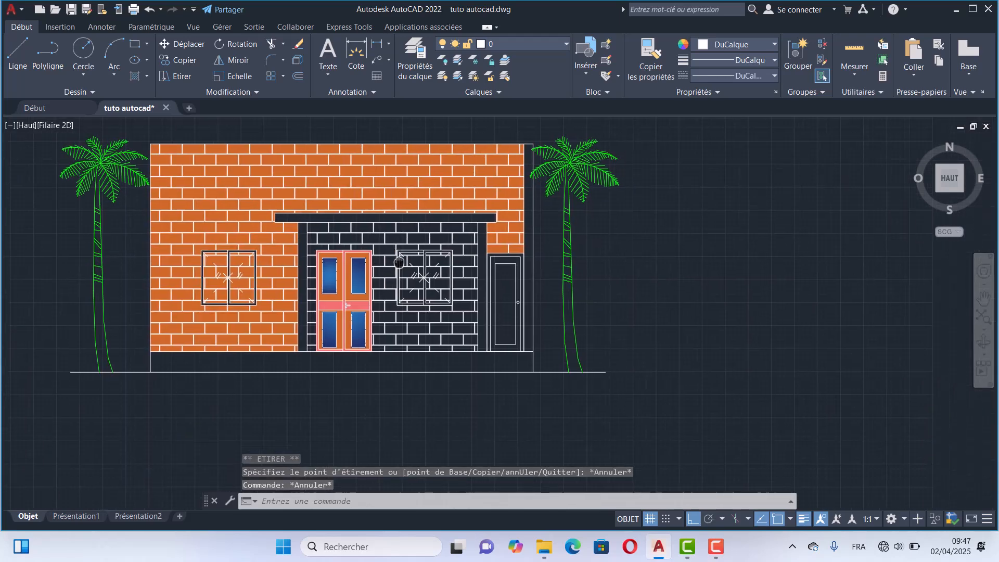
pyautogui.click(409, 230)
pyautogui.click(385, 235)
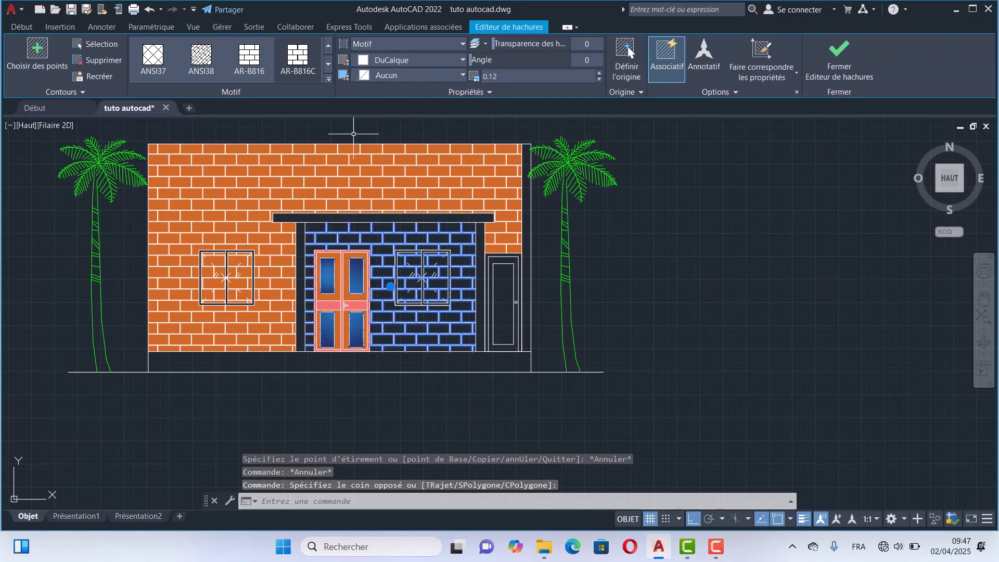
pyautogui.click(391, 44)
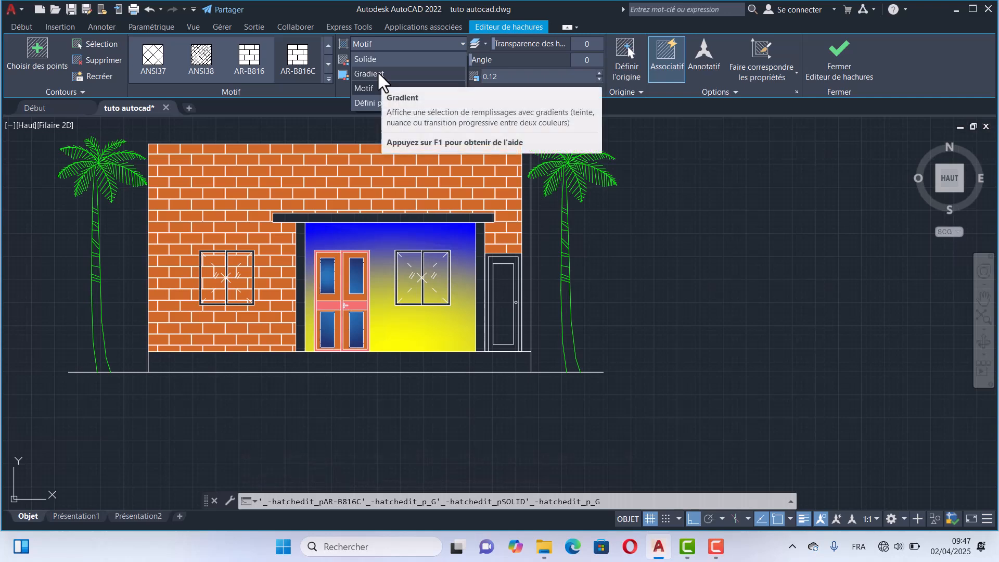
pyautogui.click(379, 57)
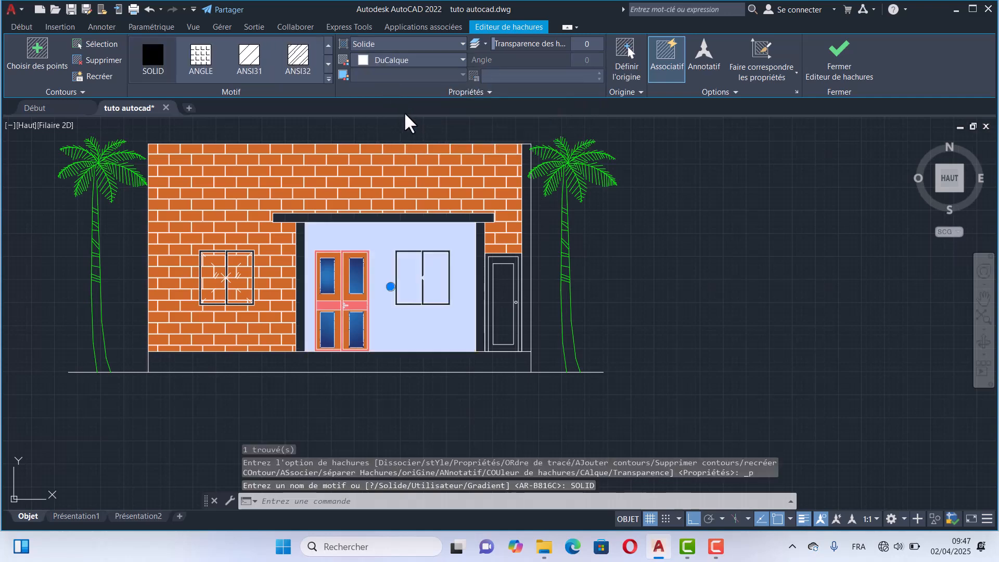
# - Set the color of the solid hatch between the porch columns to light blue 173,221,247
pyautogui.click(417, 61)
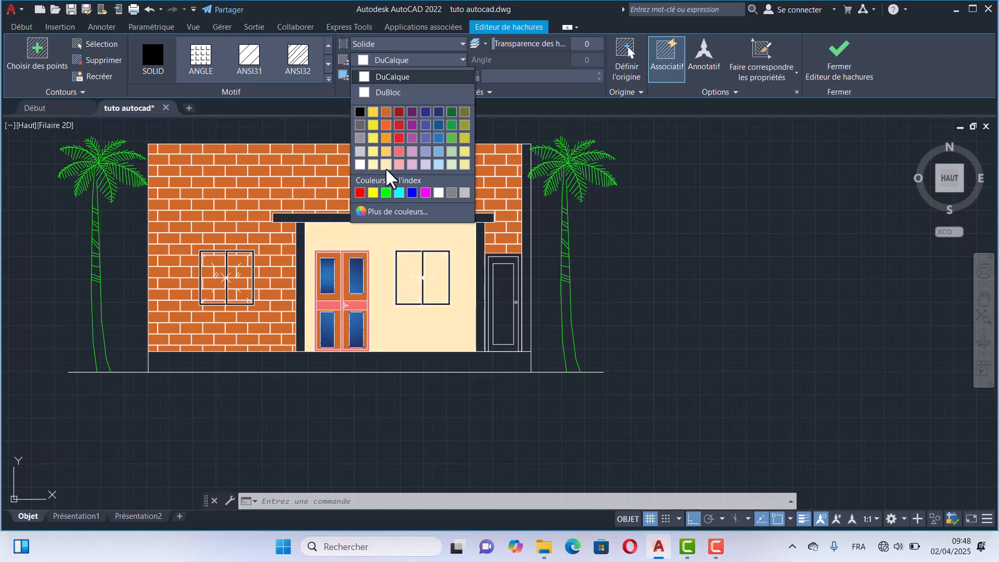
pyautogui.click(360, 164)
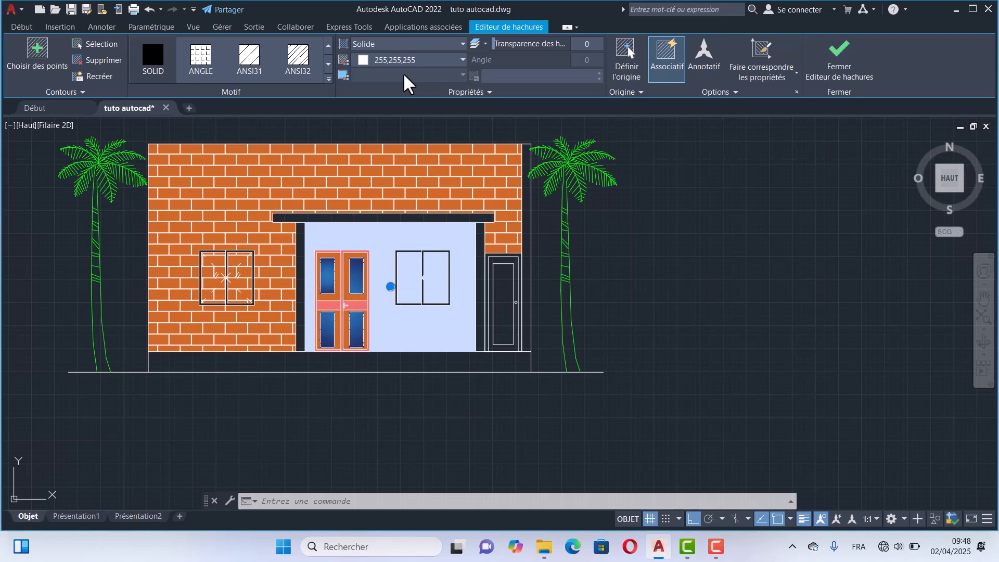
pyautogui.click(444, 63)
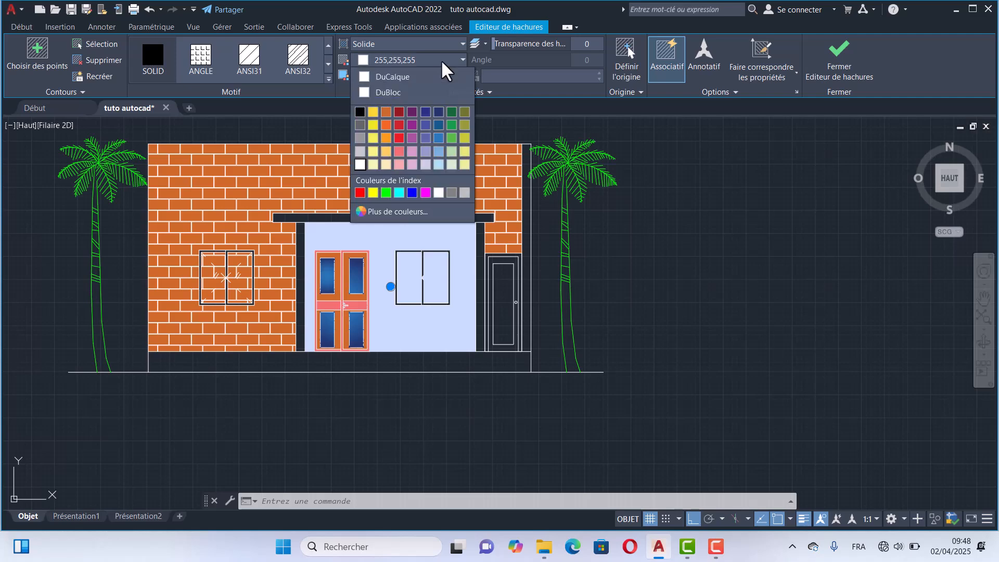
pyautogui.click(439, 164)
pyautogui.scroll(4, 357, 185)
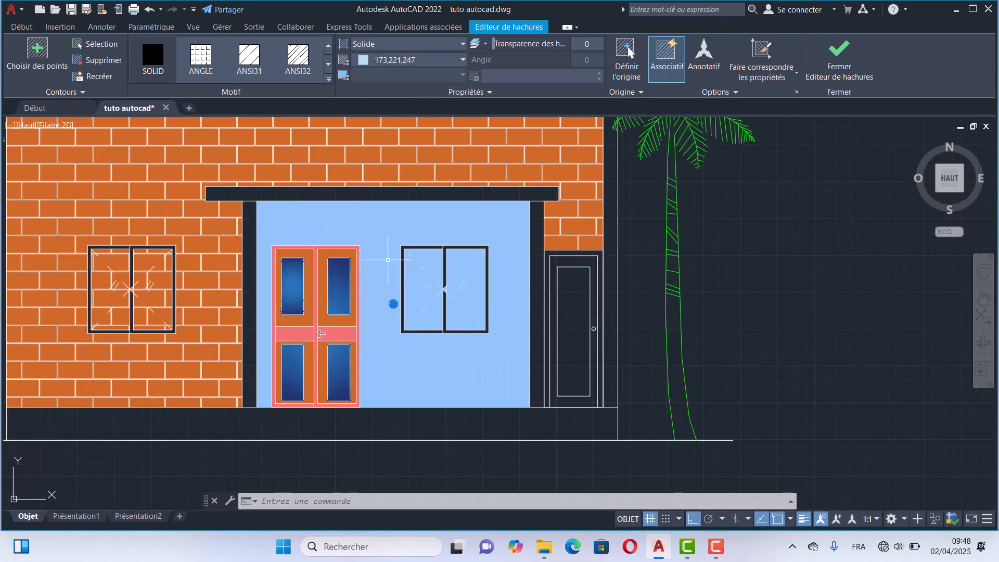
# - Change the hatch pattern of the wall between the porch columns to AR-RROOF
pyautogui.click(329, 79)
pyautogui.scroll(-2, 288, 194)
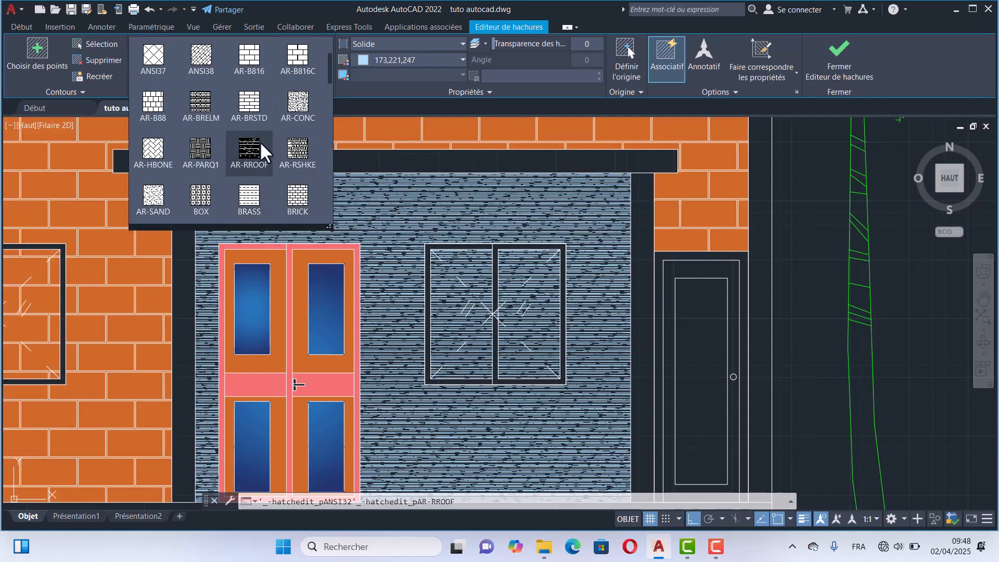
pyautogui.scroll(-2, 260, 156)
pyautogui.scroll(2, 261, 162)
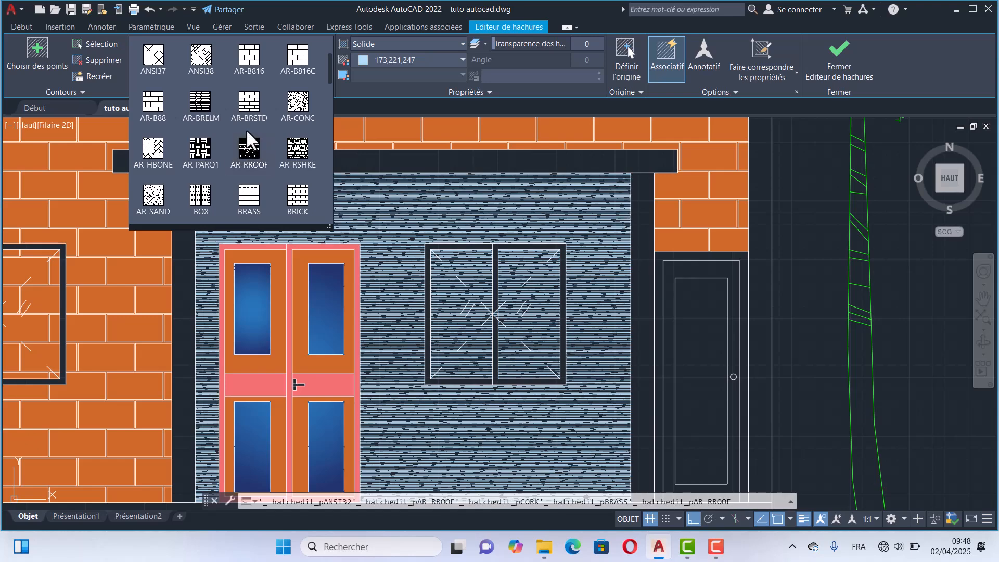
pyautogui.click(247, 150)
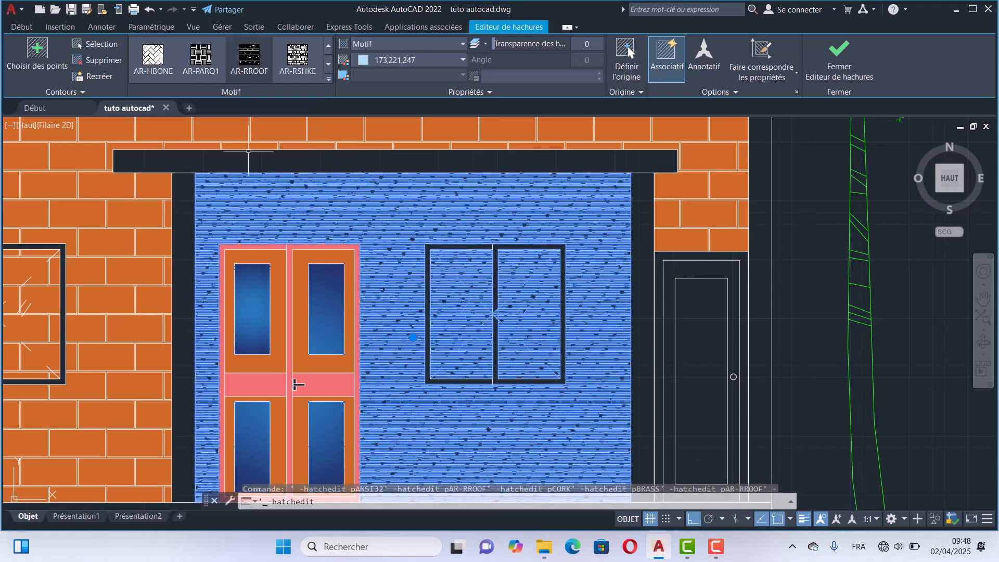
pyautogui.scroll(-4, 249, 151)
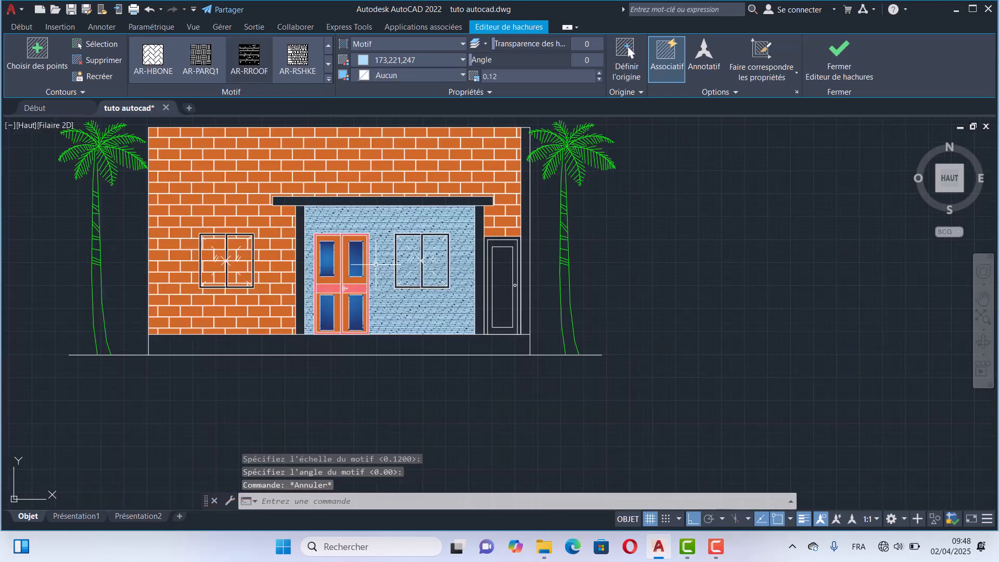
pyautogui.press('Escape')
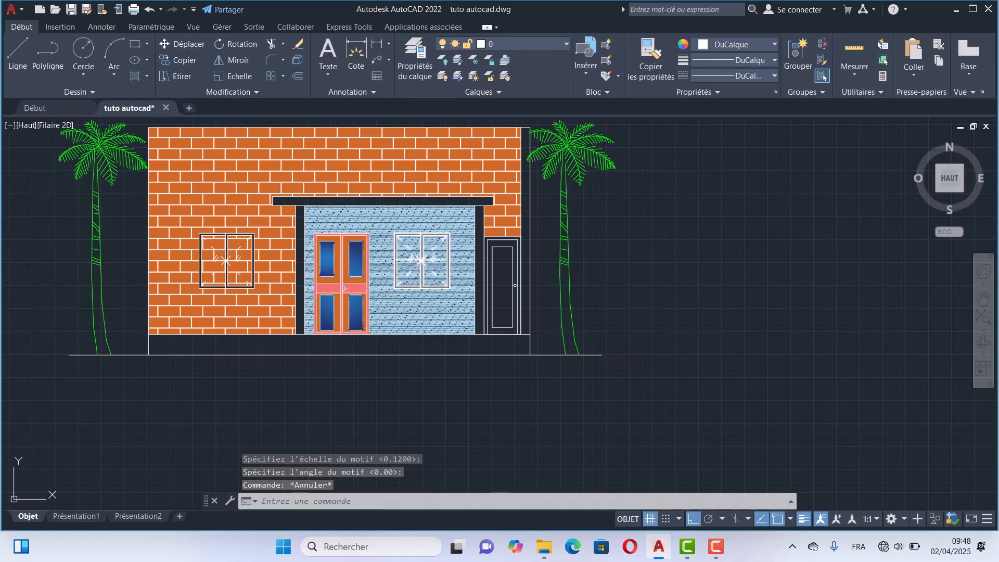
# - Move the porch window group out of the facade into the empty space beyond the right-hand palm
pyautogui.click(421, 260)
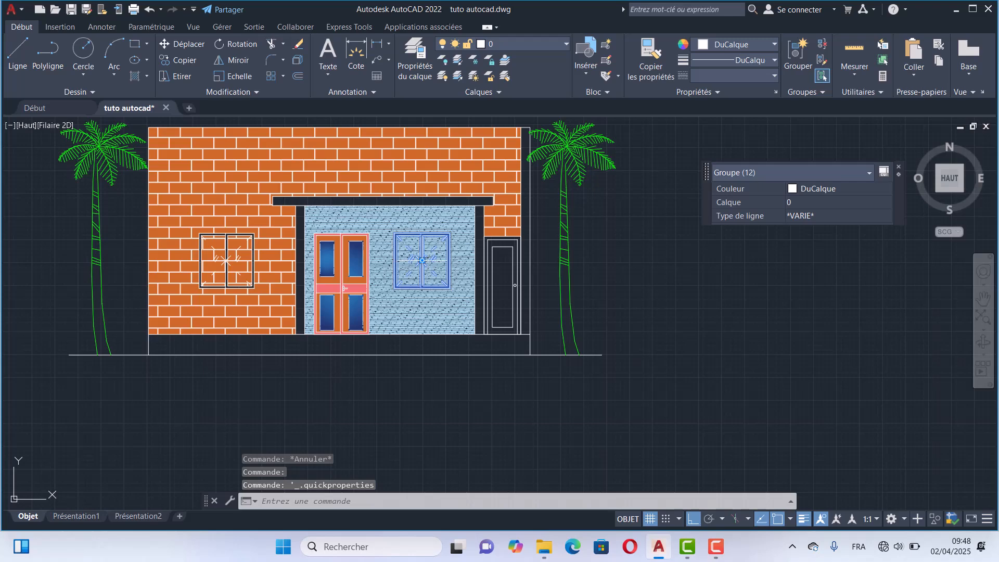
pyautogui.click(423, 260)
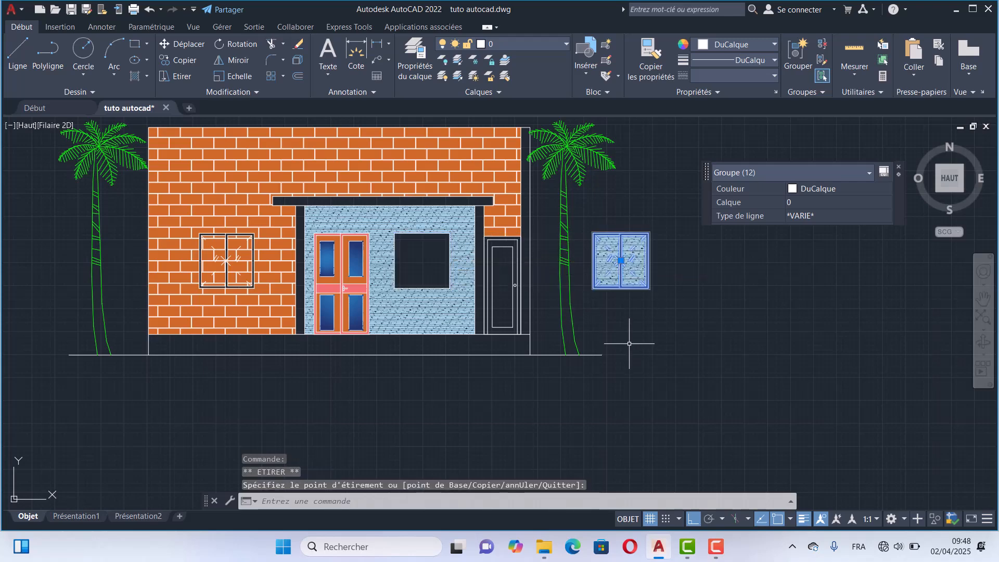
pyautogui.press('Escape')
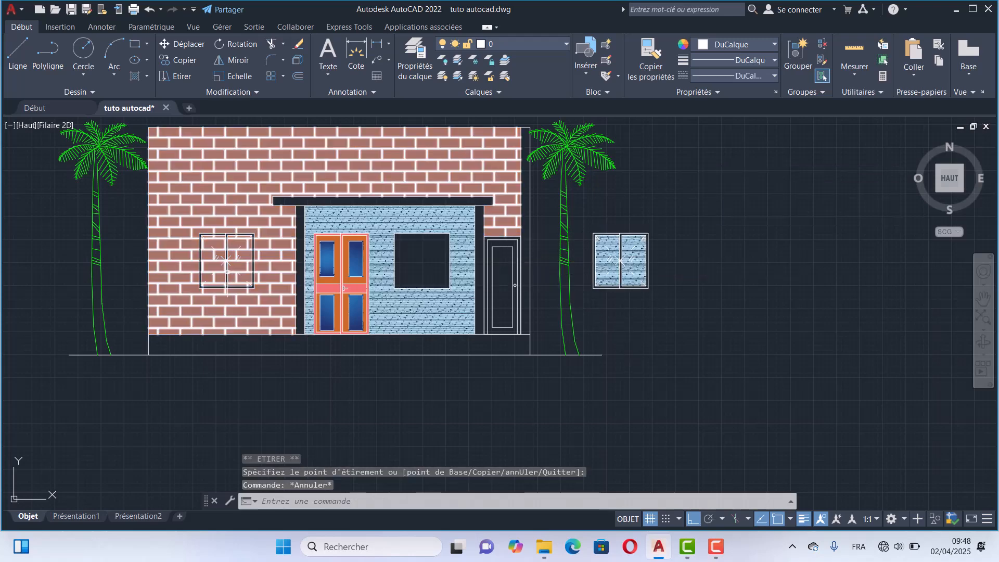
# - Move the main wall's window group out of the facade, placing it beside the relocated porch window
pyautogui.click(227, 260)
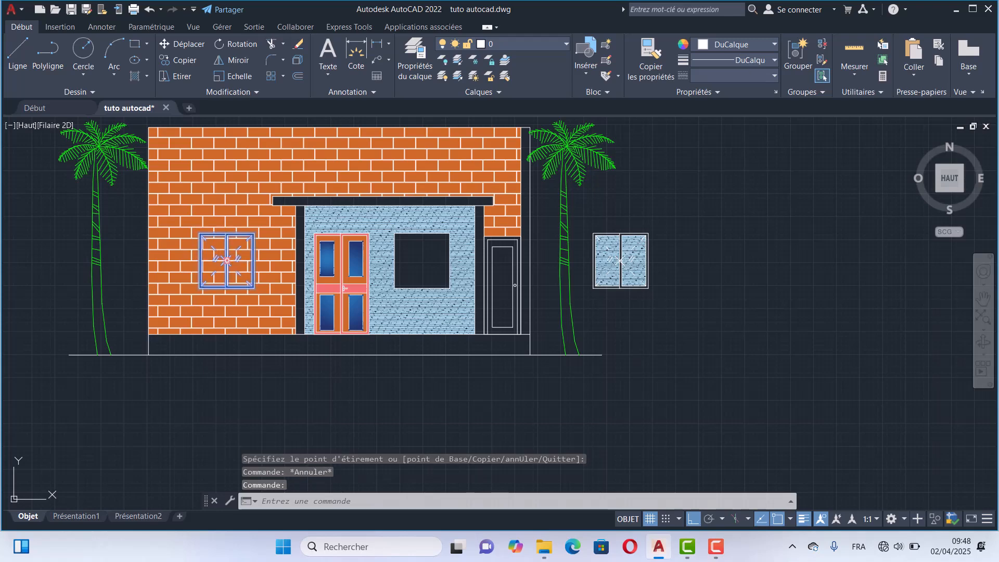
pyautogui.click(227, 261)
pyautogui.click(720, 273)
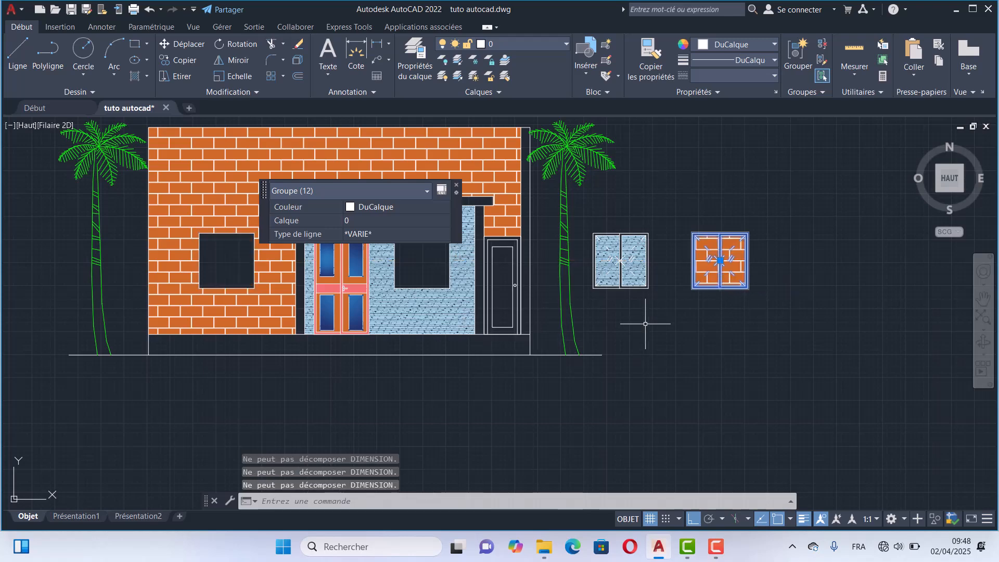
pyautogui.press('Escape')
pyautogui.scroll(-2, 576, 263)
pyautogui.scroll(4, 628, 268)
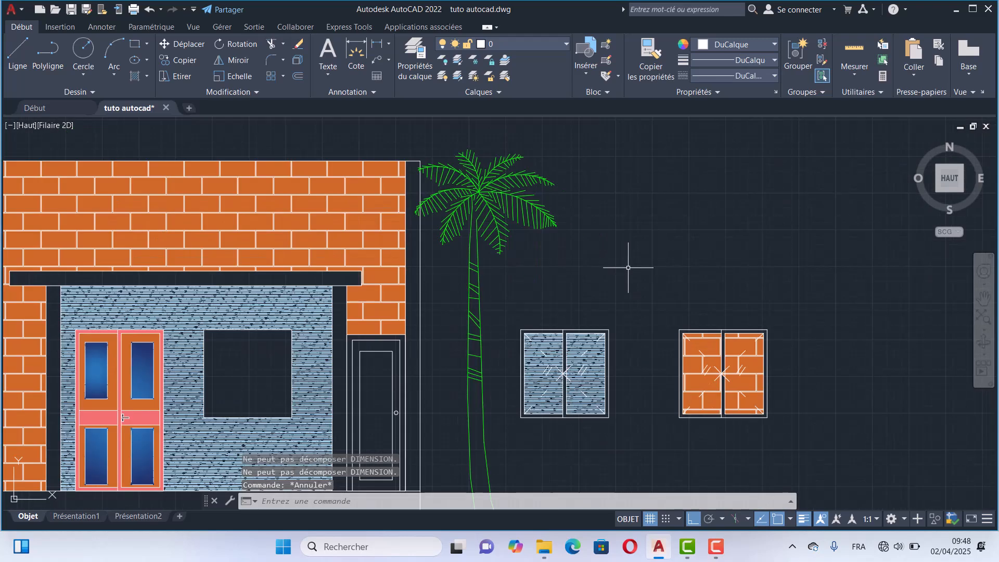
pyautogui.press('Escape')
# - Delete the orange brick hatch of the main wall and the light blue hatch of the porch wall
pyautogui.scroll(-2, 683, 232)
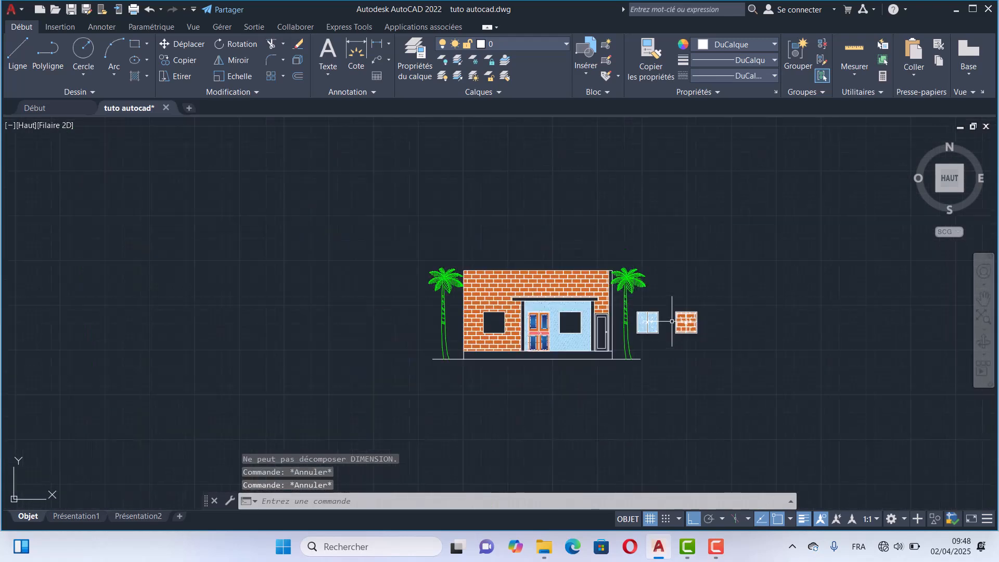
pyautogui.scroll(1, 638, 321)
pyautogui.click(330, 350)
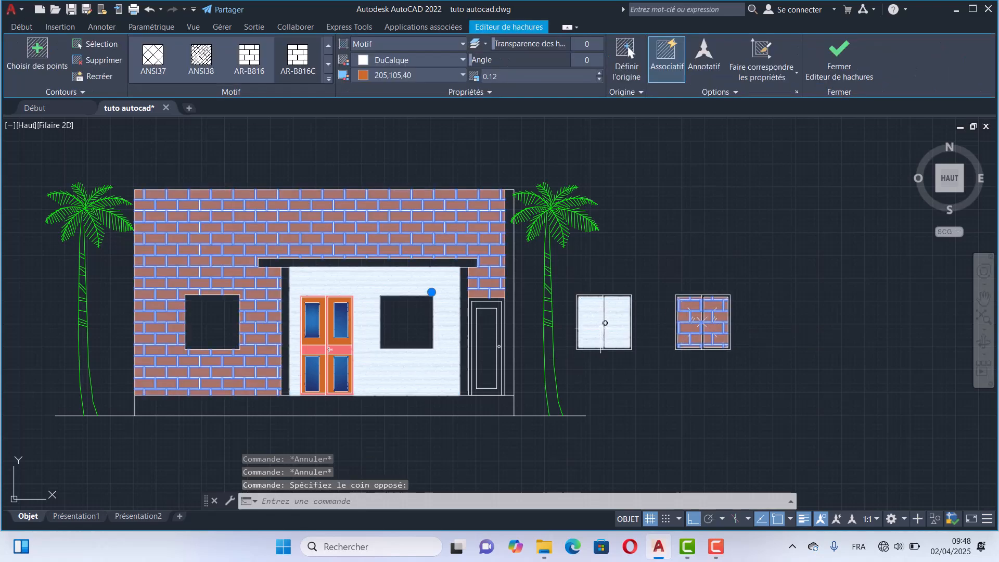
pyautogui.press('Delete')
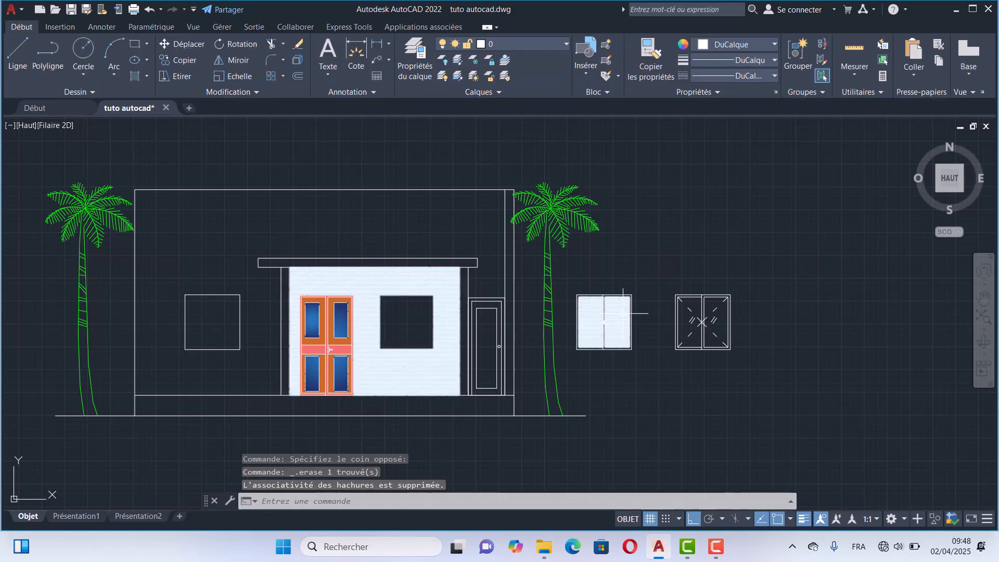
pyautogui.click(622, 320)
pyautogui.press('Delete')
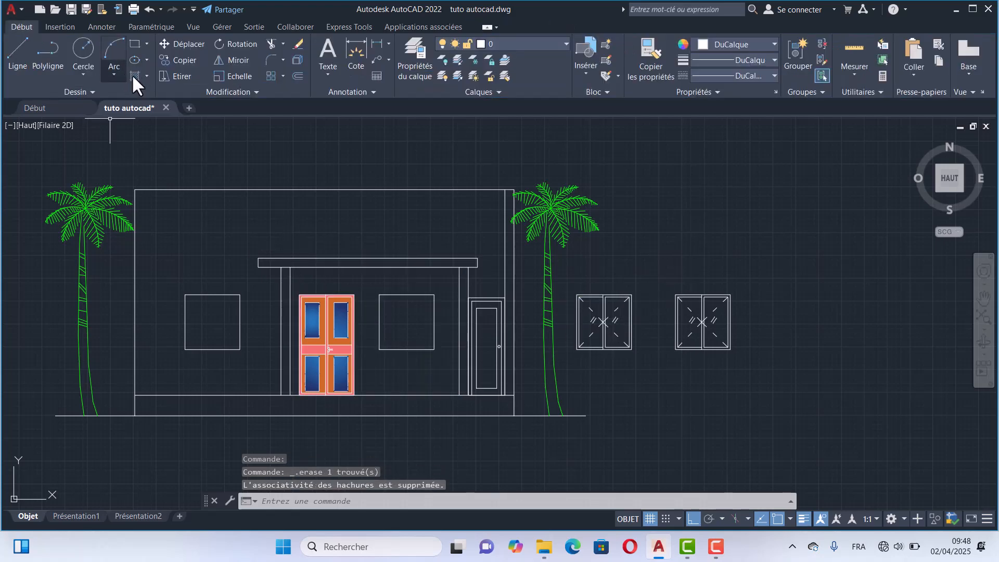
# - Hatch the main facade wall outside the porch with AR-B816C at scale 0.12, leaving the window opening empty
pyautogui.click(137, 74)
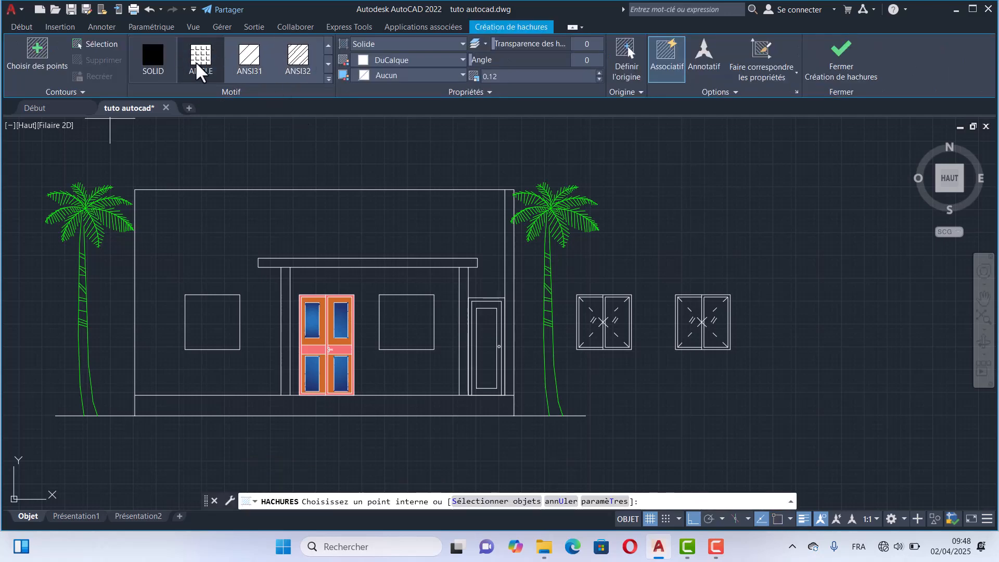
pyautogui.click(328, 78)
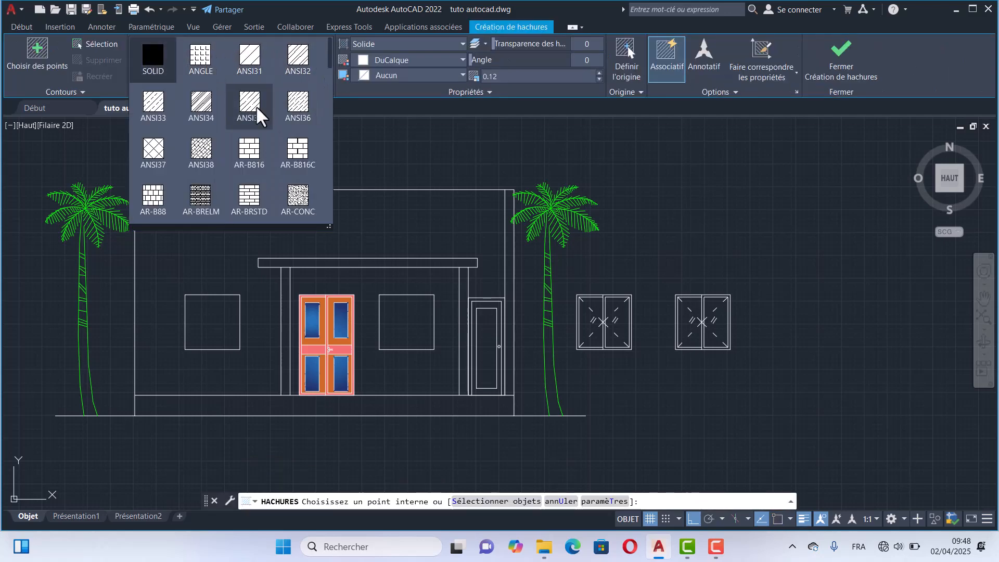
pyautogui.click(295, 152)
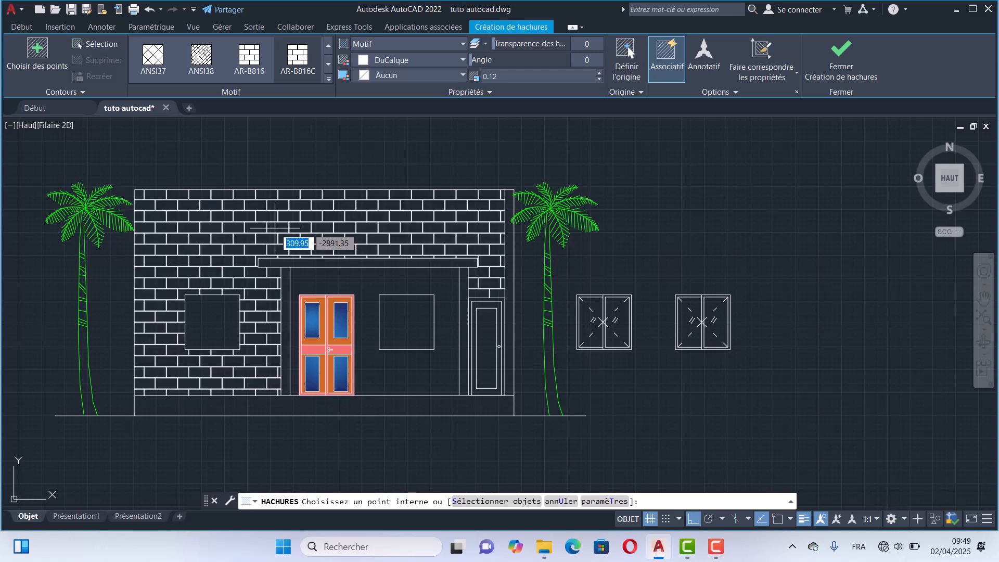
pyautogui.click(276, 227)
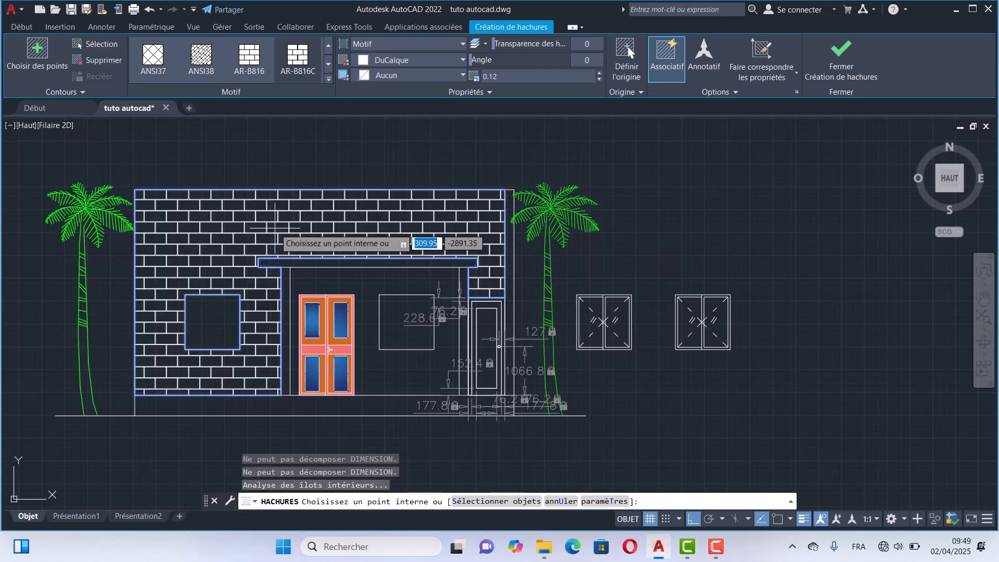
pyautogui.press('Escape')
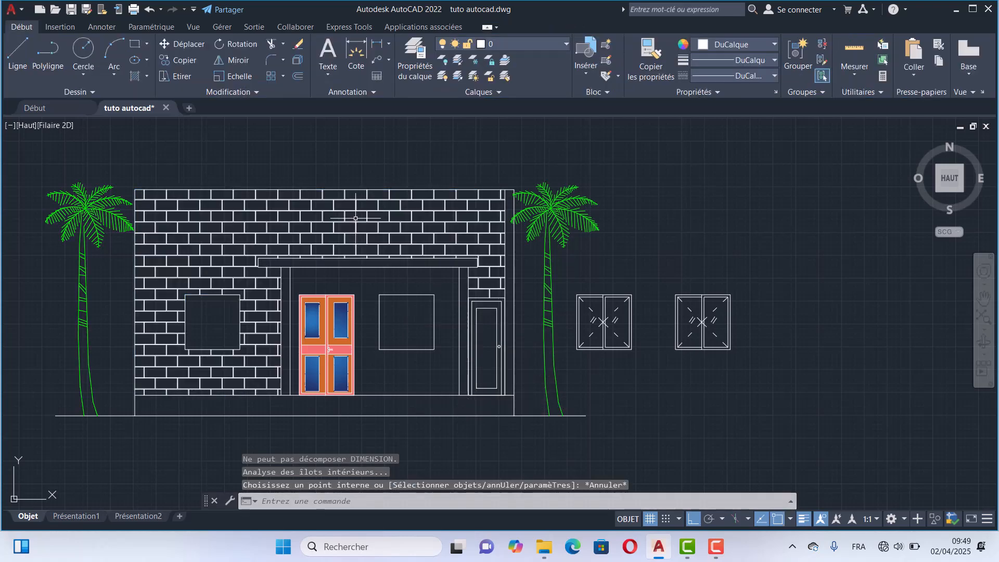
# - Set the background color of the main wall's new brick hatch to orange 205,105,40
pyautogui.click(341, 228)
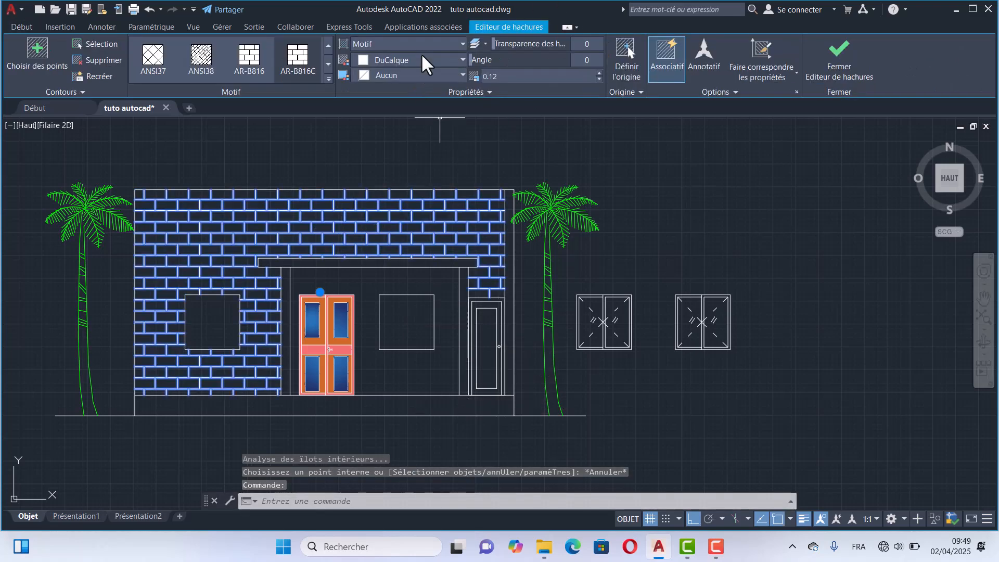
pyautogui.click(425, 74)
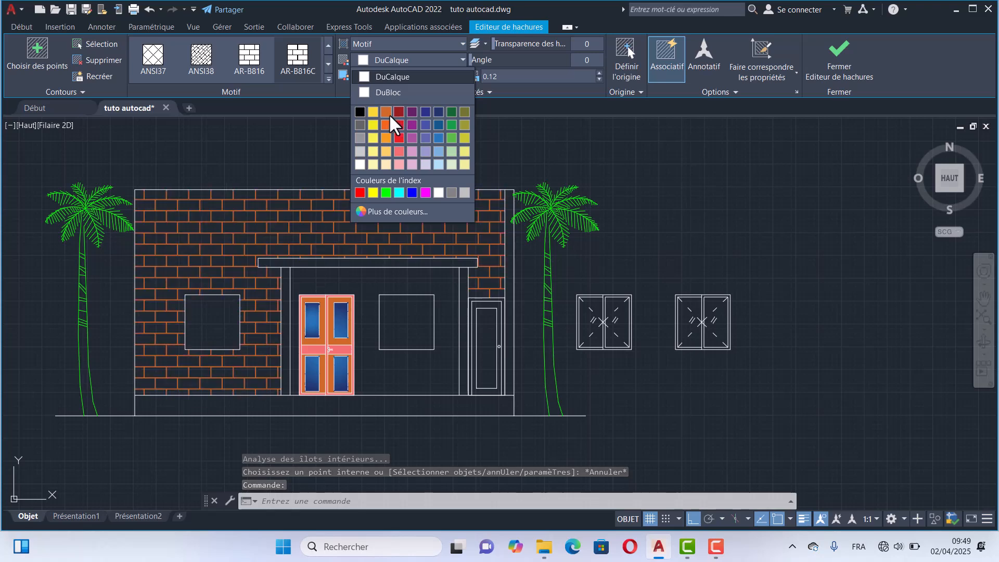
pyautogui.click(430, 62)
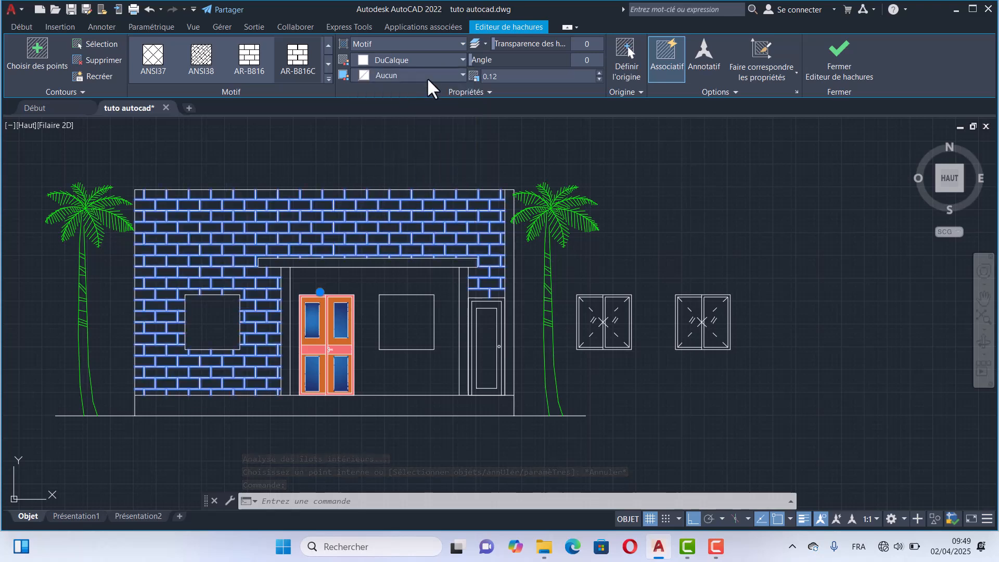
pyautogui.click(426, 78)
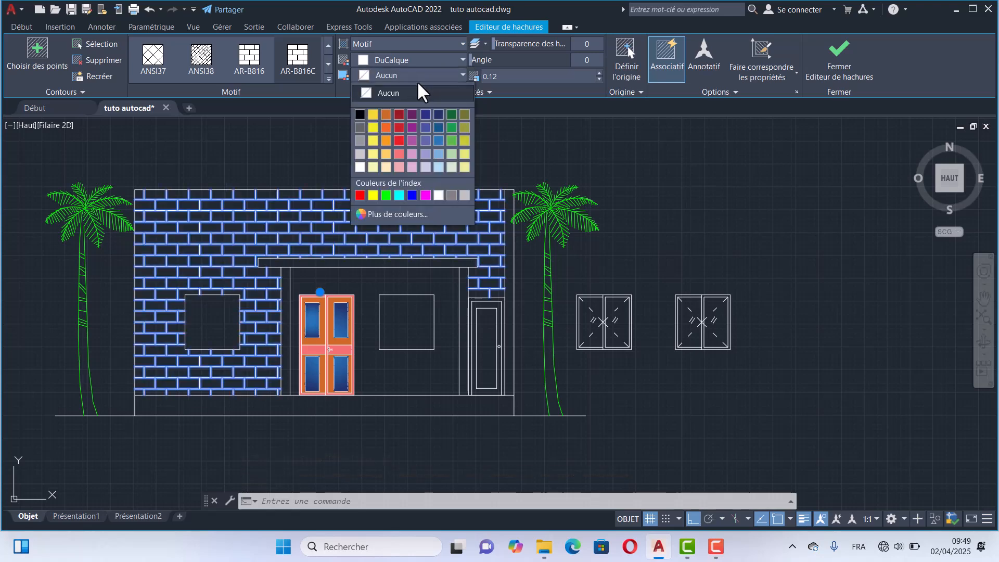
pyautogui.click(389, 125)
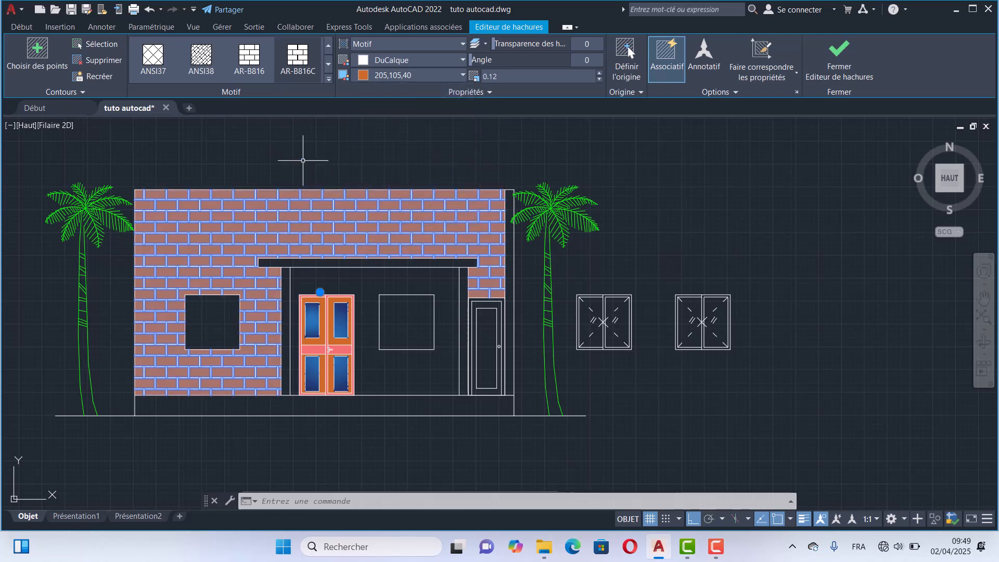
pyautogui.click(303, 160)
pyautogui.press('Escape')
# - Hatch the porch wall around the double door and window opening with ANSI38 at scale 0.12
pyautogui.scroll(4, 272, 334)
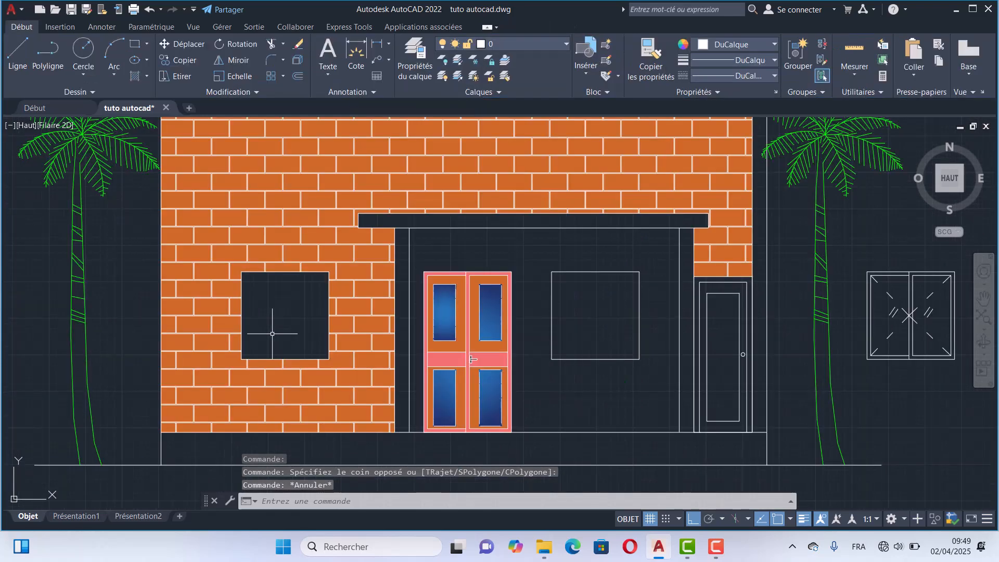
pyautogui.scroll(-3, 273, 334)
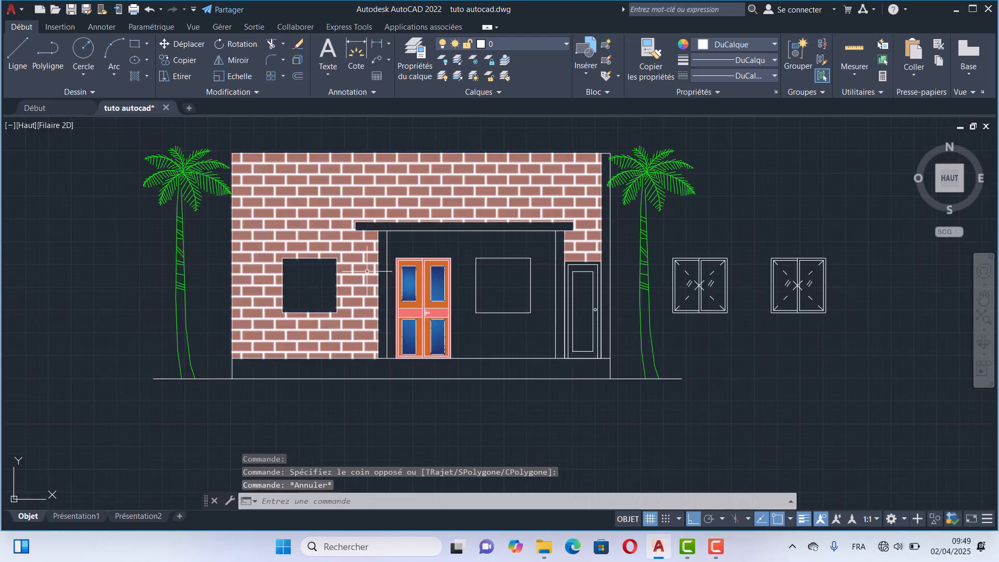
pyautogui.moveTo(473, 242); pyautogui.dragTo(411, 290, button='middle')
pyautogui.scroll(2, 431, 302)
pyautogui.scroll(-2, 492, 254)
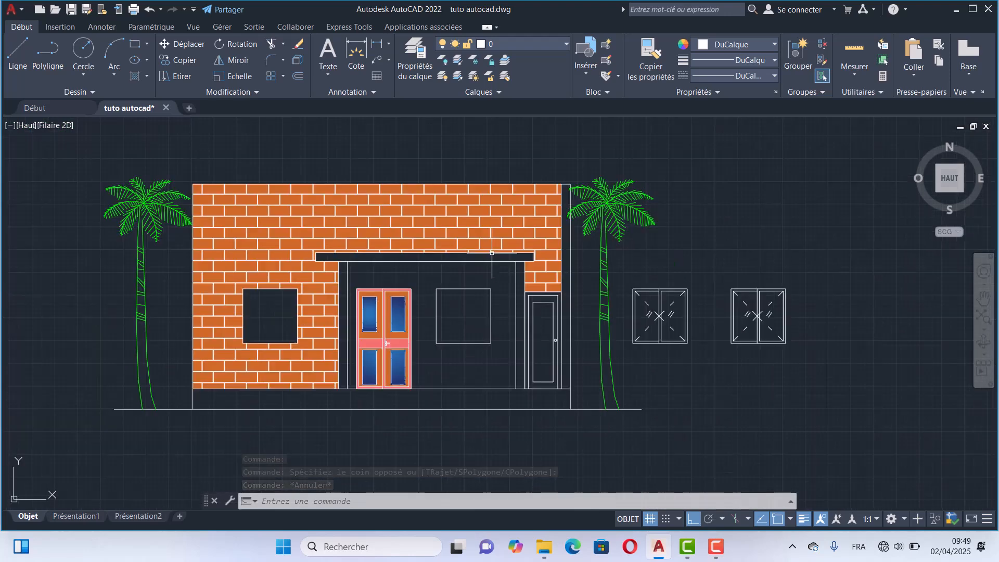
pyautogui.moveTo(495, 313); pyautogui.dragTo(487, 257, button='middle')
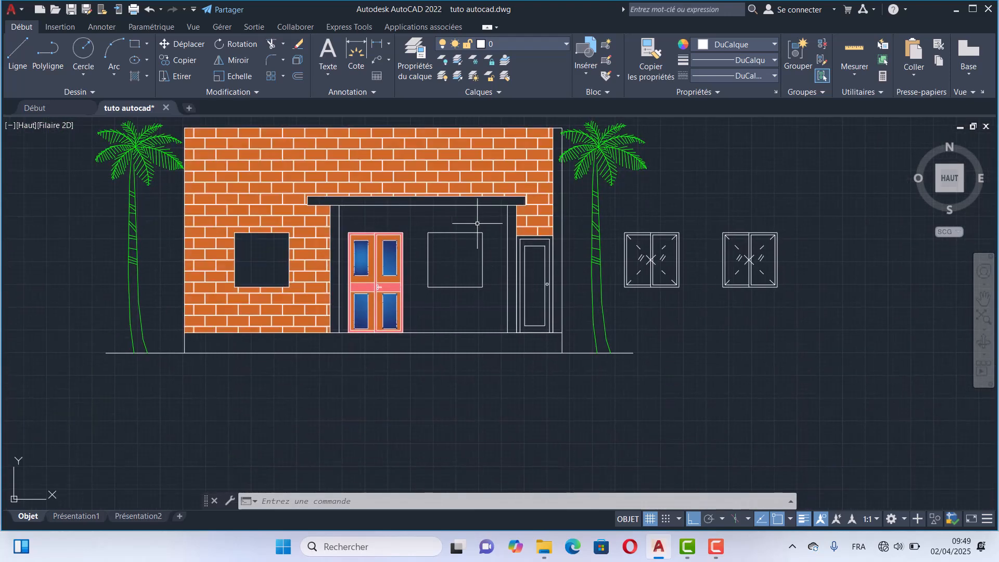
pyautogui.click(147, 76)
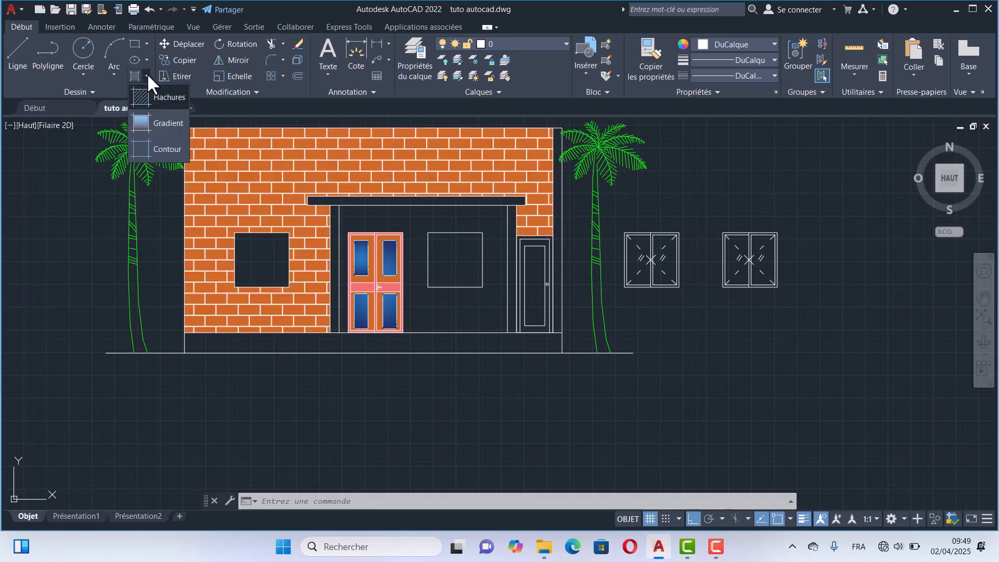
pyautogui.click(164, 96)
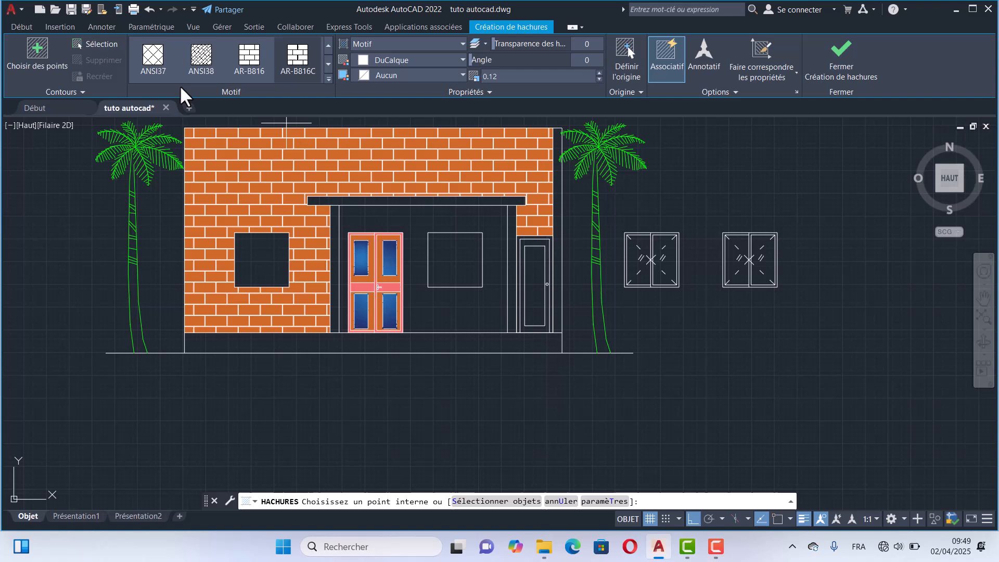
pyautogui.click(201, 55)
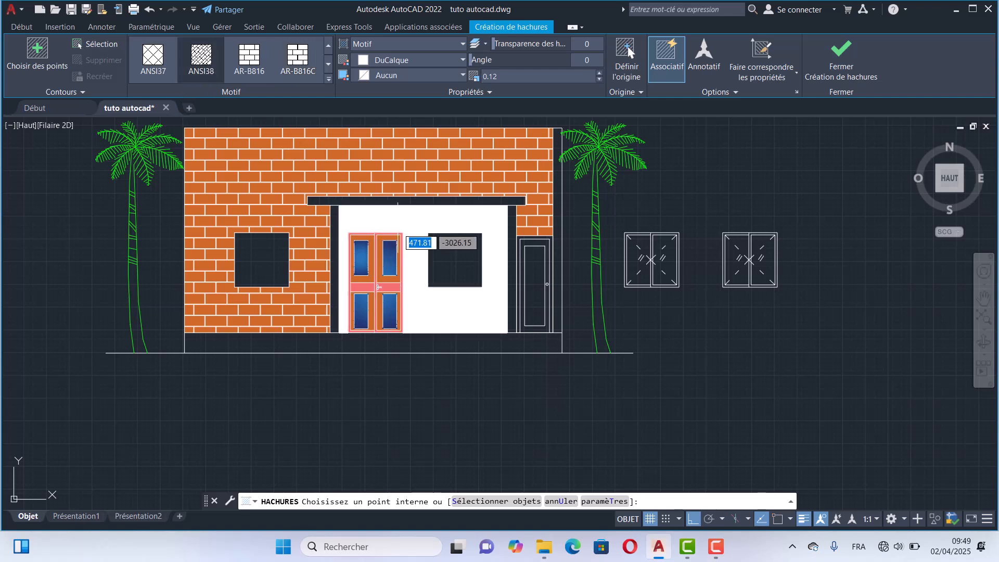
pyautogui.click(419, 237)
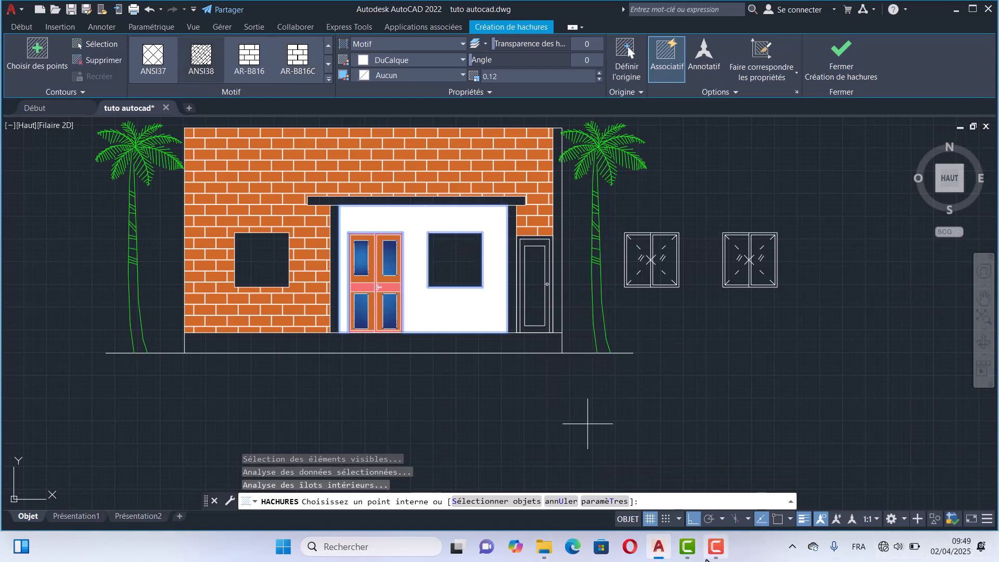
# - Try the ANSI38 and AR-B816 patterns and preview other hatch colors on the porch wall
pyautogui.click(714, 548)
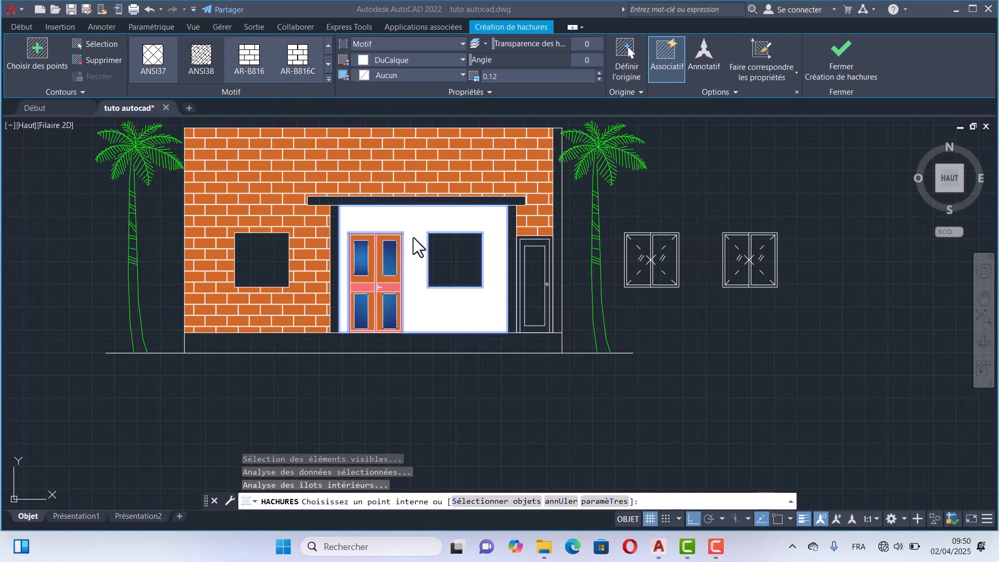
pyautogui.scroll(2, 414, 245)
pyautogui.click(201, 55)
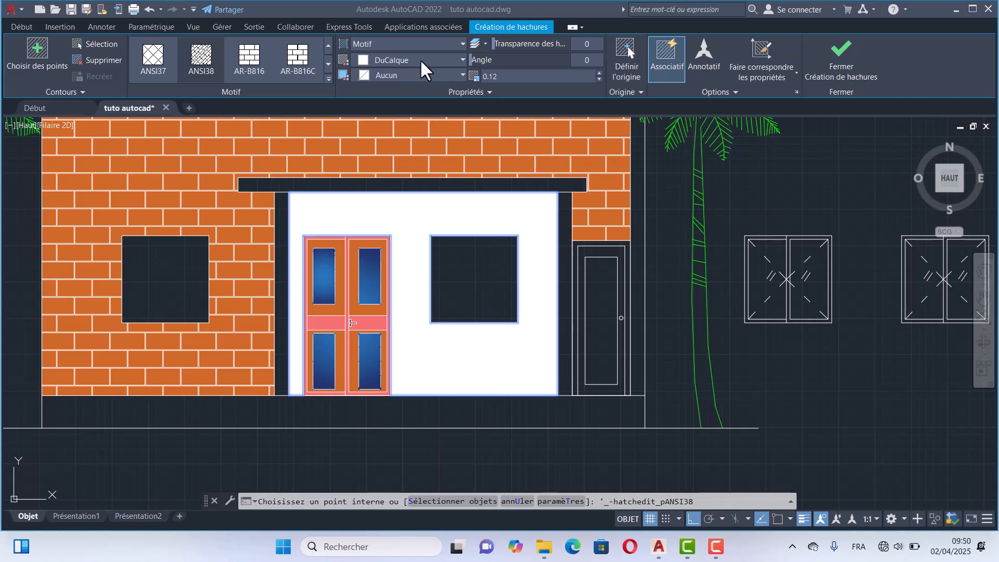
pyautogui.click(248, 55)
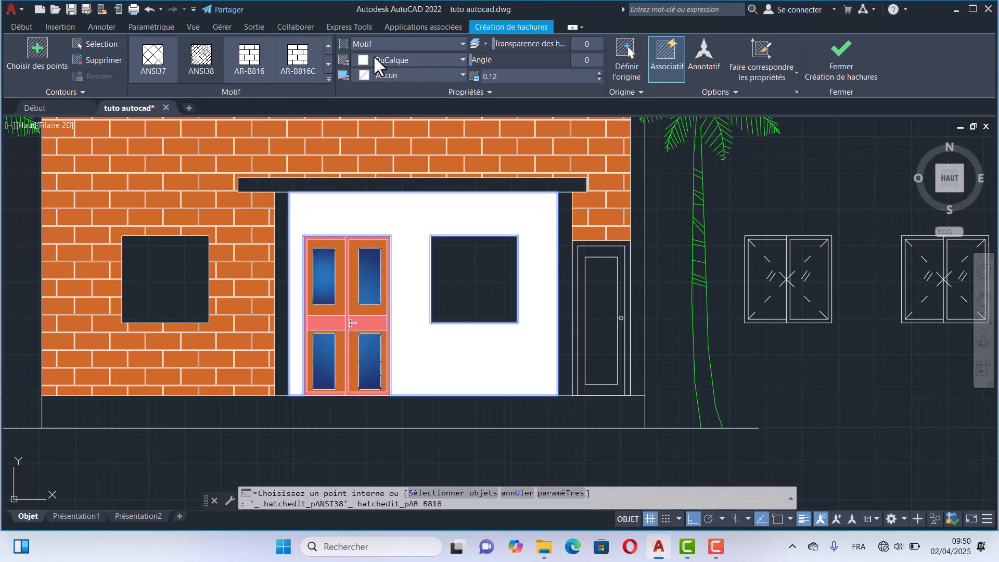
pyautogui.click(375, 59)
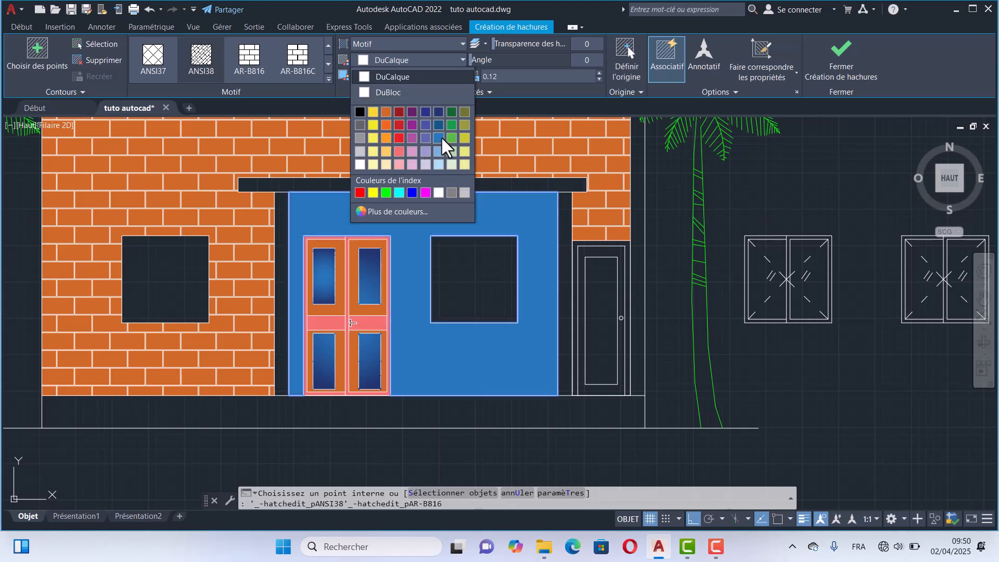
pyautogui.click(424, 55)
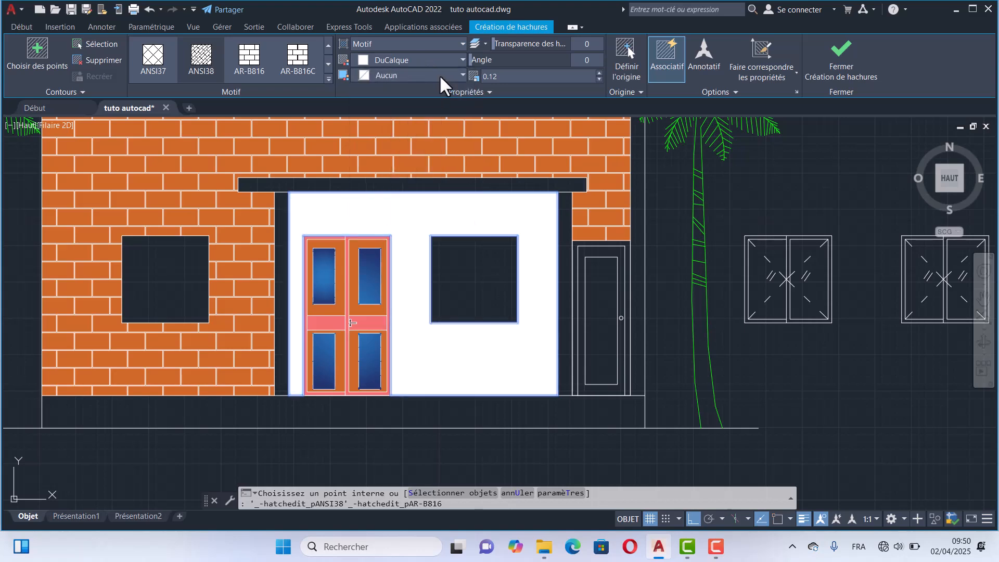
pyautogui.click(439, 74)
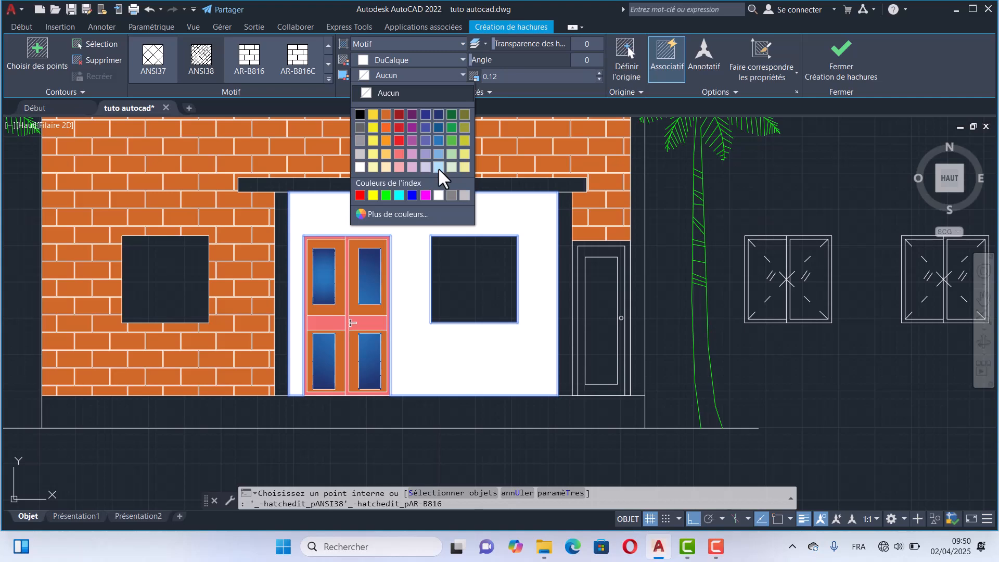
pyautogui.click(427, 58)
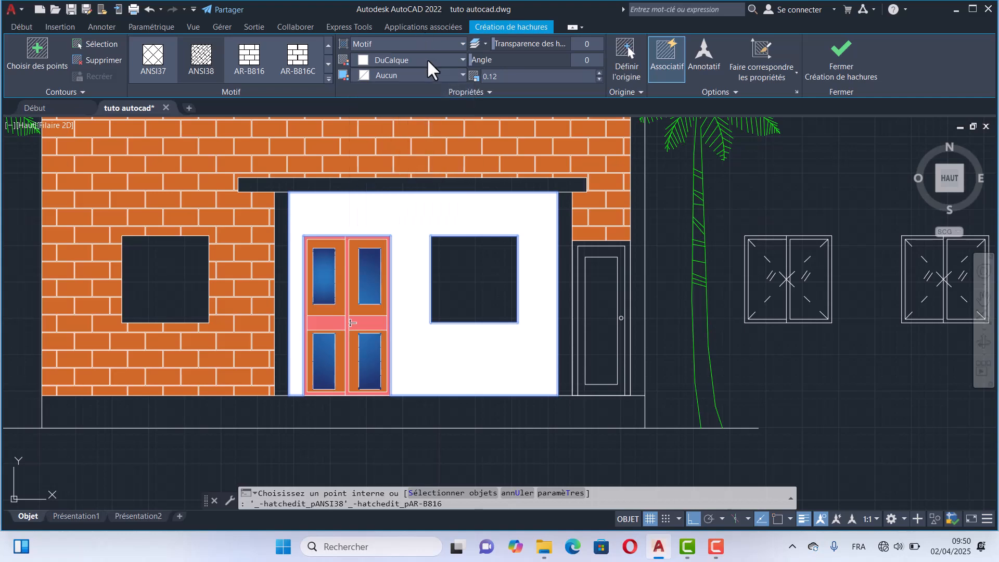
pyautogui.click(426, 59)
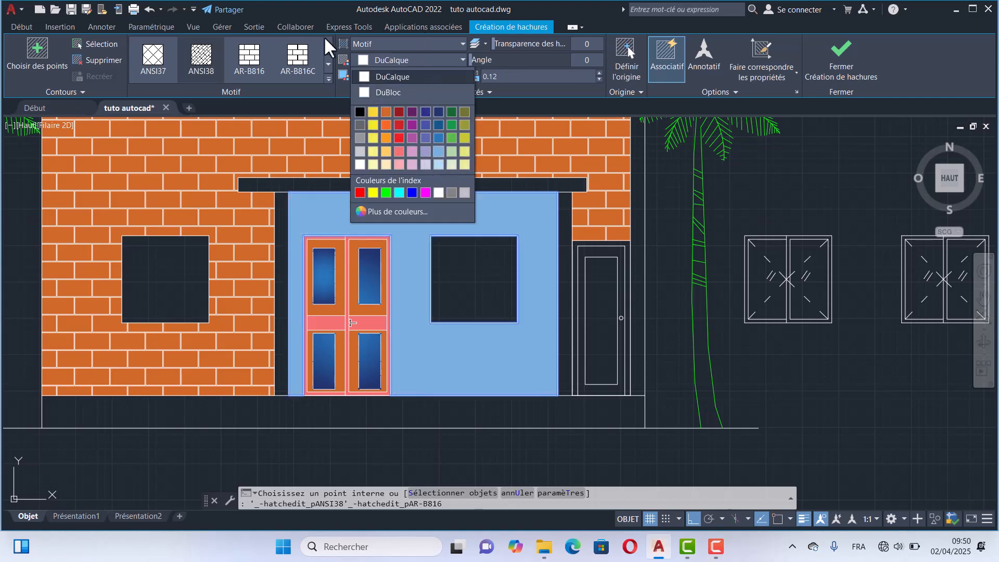
# - Change the porch wall's hatch pattern to AR-RROOF and set its scale to 0.21
pyautogui.click(328, 75)
pyautogui.click(328, 77)
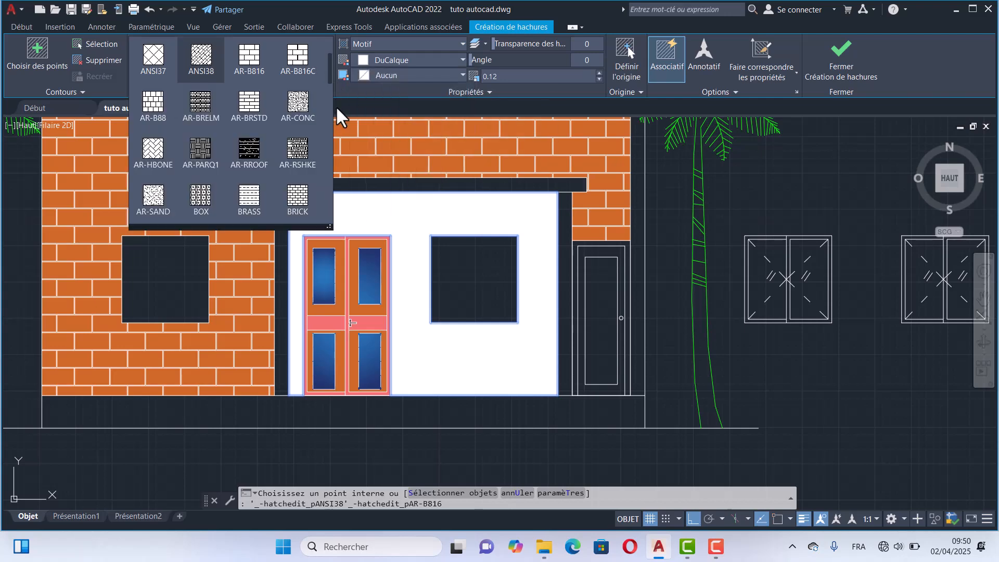
pyautogui.click(242, 148)
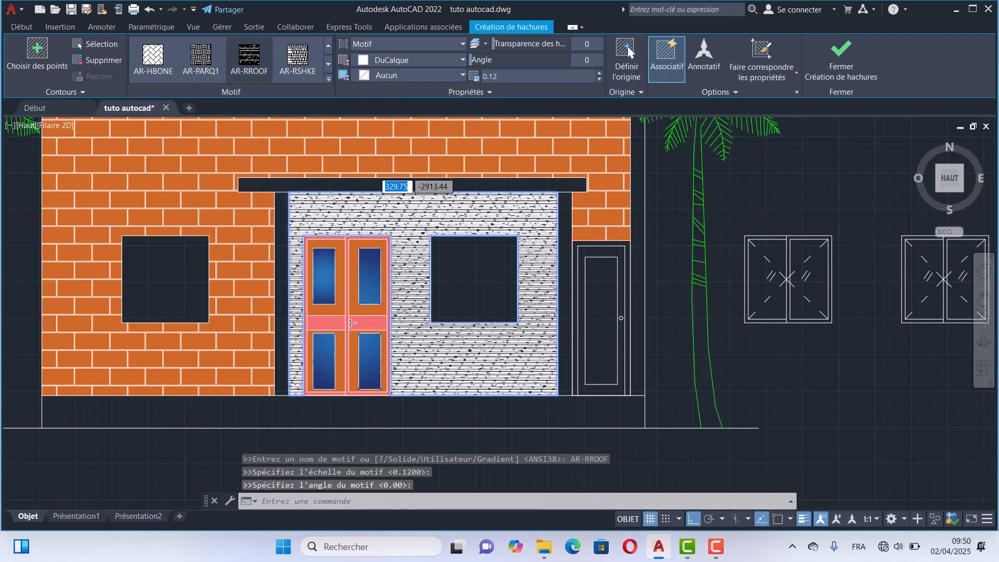
pyautogui.scroll(-4, 373, 170)
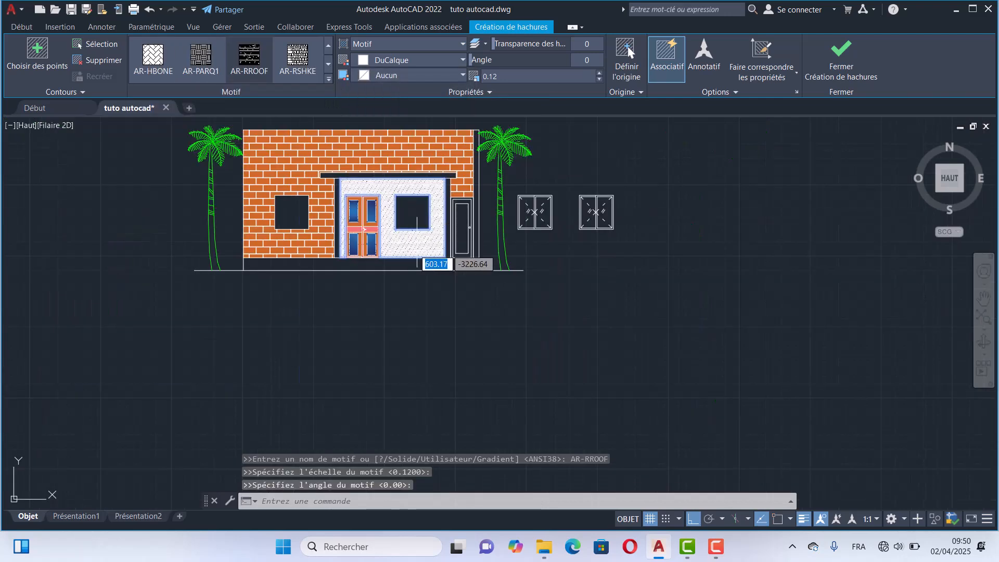
pyautogui.click(599, 73)
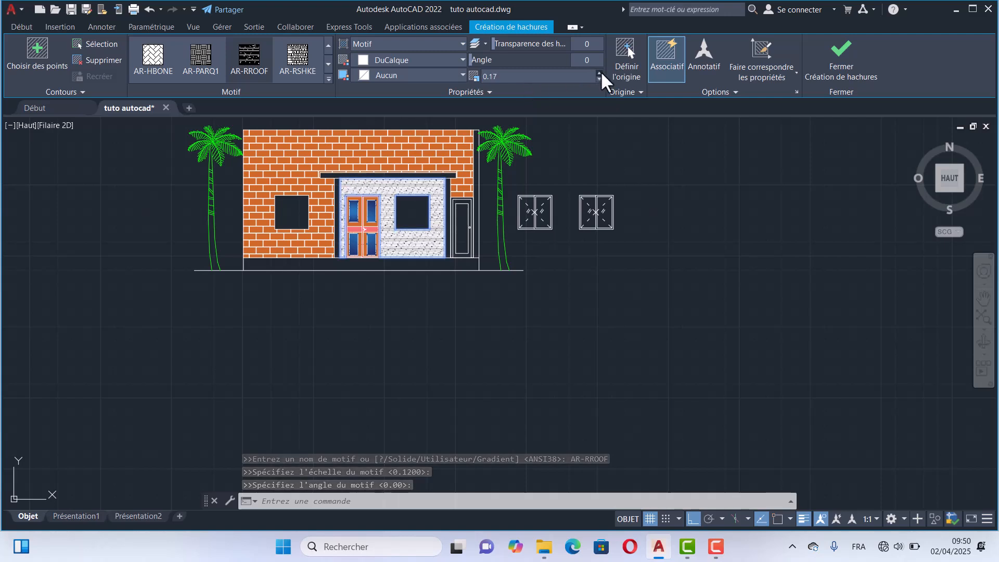
pyautogui.click(599, 73)
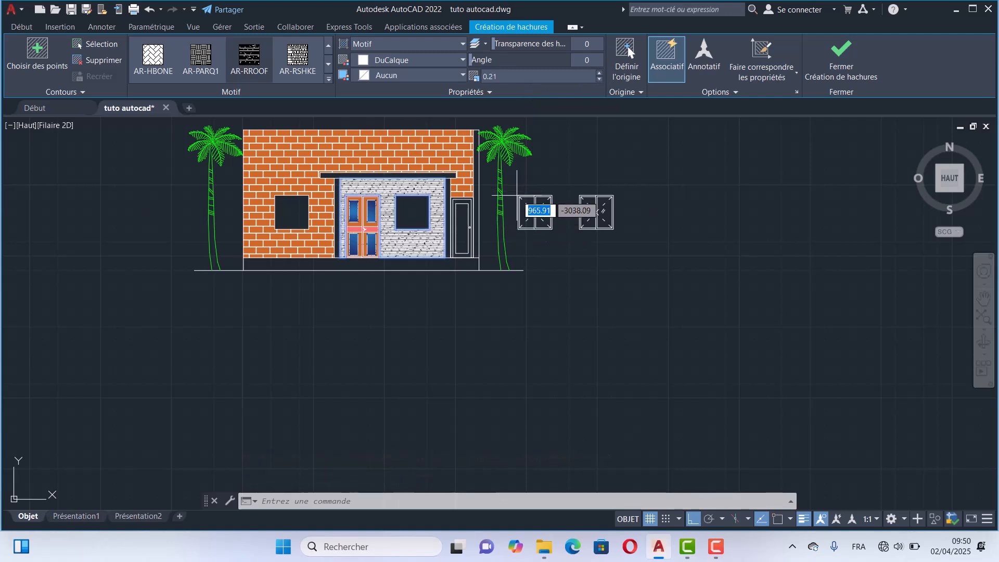
pyautogui.press('Escape')
# - Shorten the vertical line along the brick wall's right edge by stretching its upper end down to the top of the single door
pyautogui.scroll(2, 449, 219)
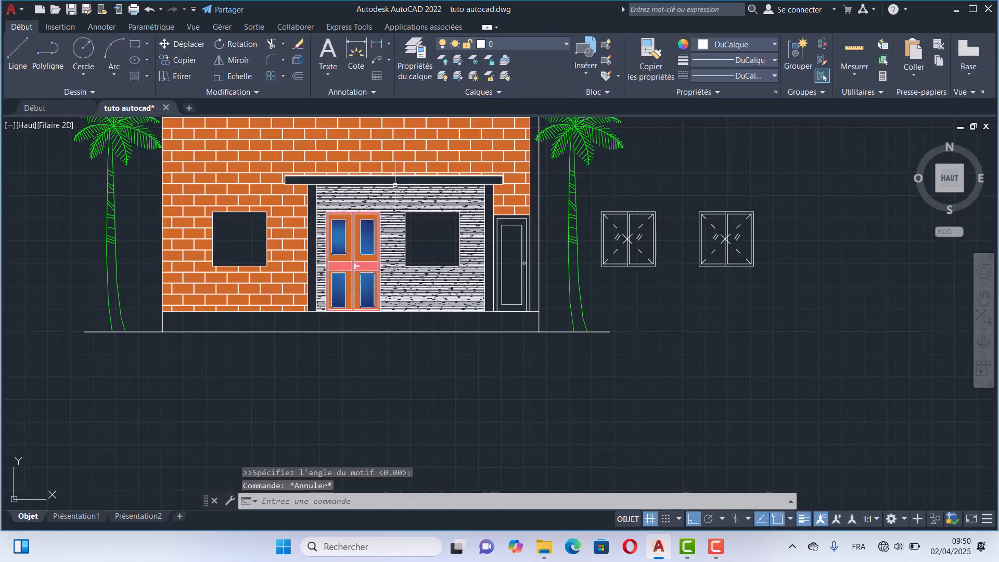
pyautogui.moveTo(449, 219); pyautogui.dragTo(366, 219, button='middle')
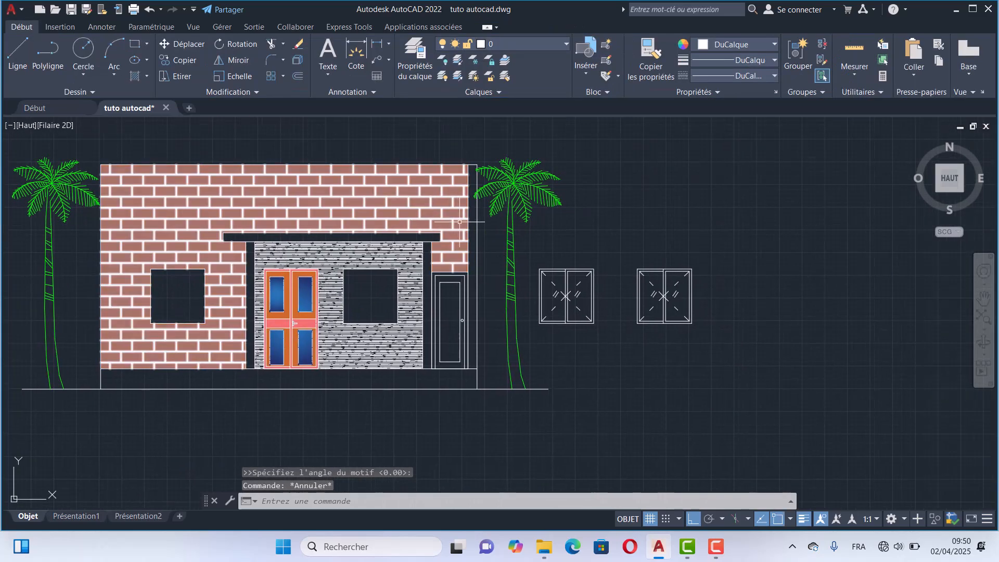
pyautogui.scroll(-2, 452, 235)
pyautogui.moveTo(456, 232); pyautogui.dragTo(428, 232, button='middle')
pyautogui.scroll(6, 416, 219)
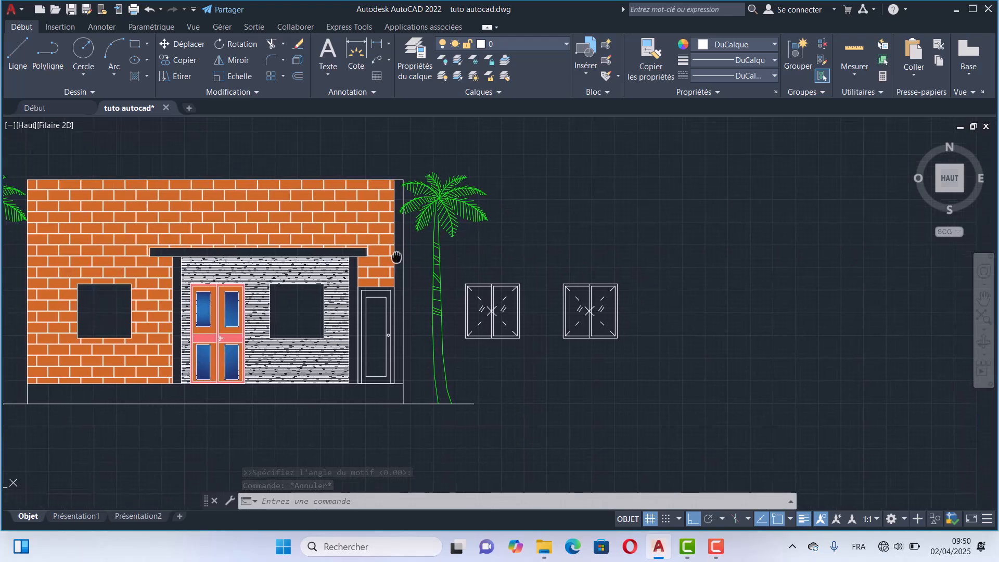
pyautogui.click(393, 192)
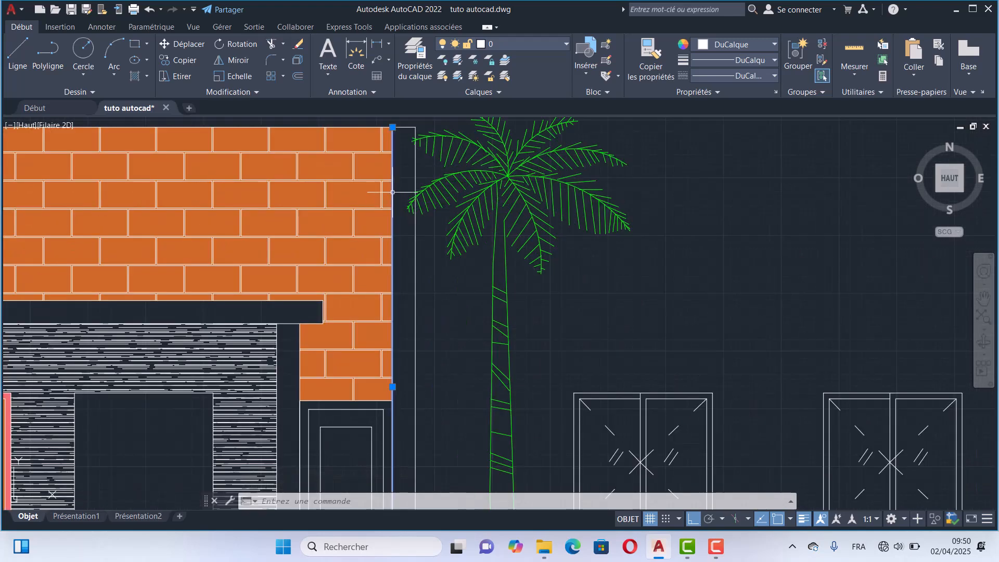
pyautogui.click(393, 127)
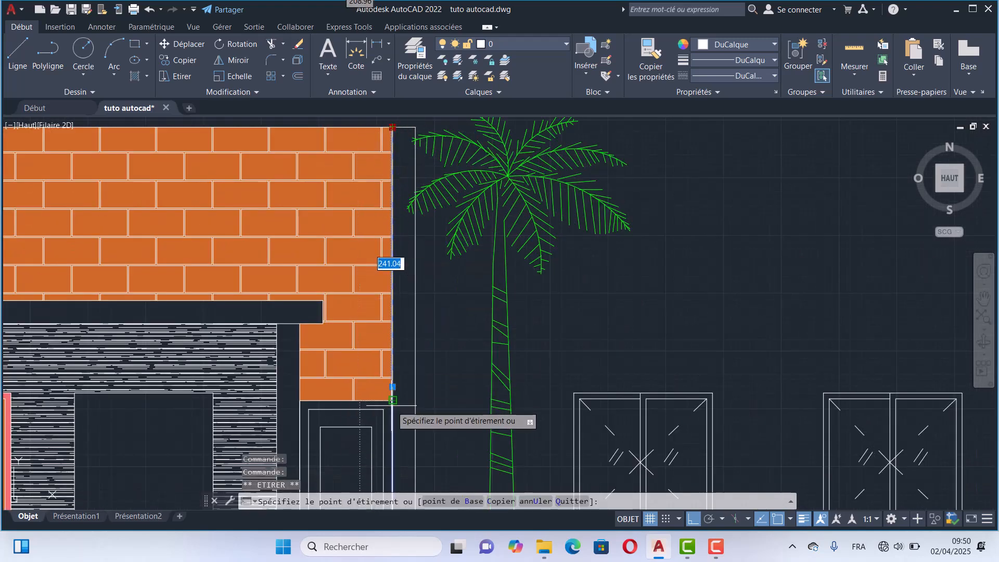
pyautogui.press('Escape')
pyautogui.scroll(-2, 382, 339)
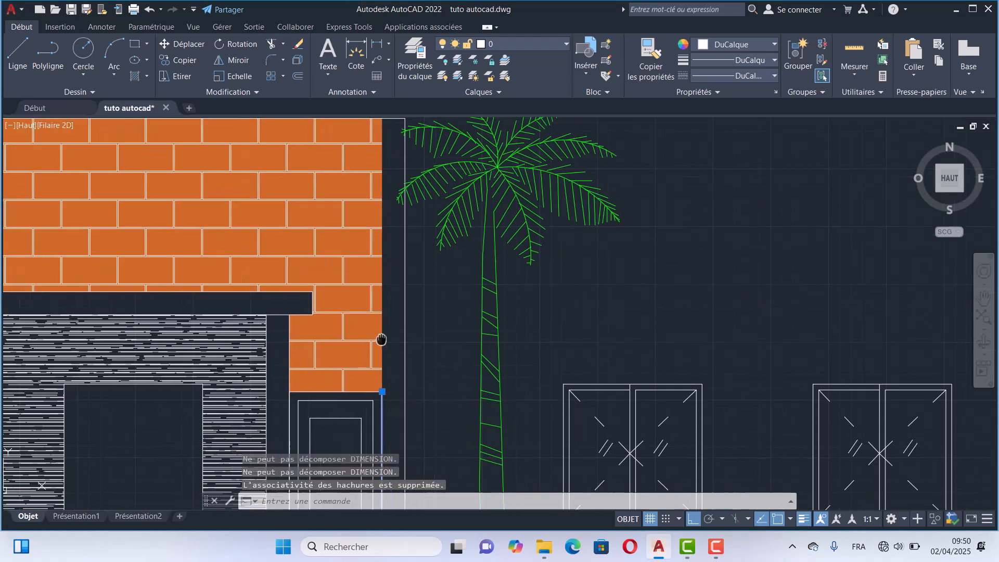
# - Stretch the brick hatch's right edge outward to the facade's outer vertical line
pyautogui.click(360, 289)
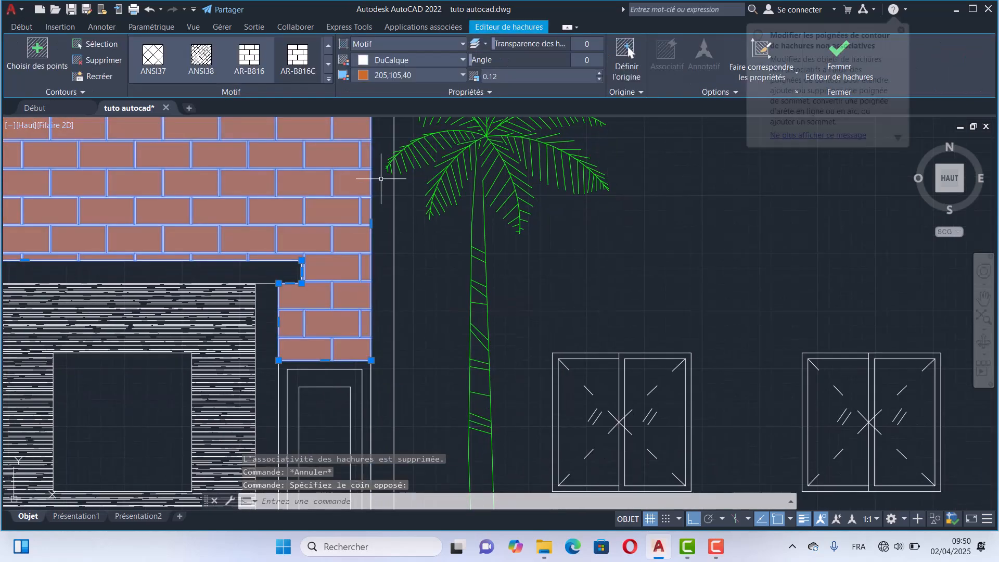
pyautogui.click(371, 224)
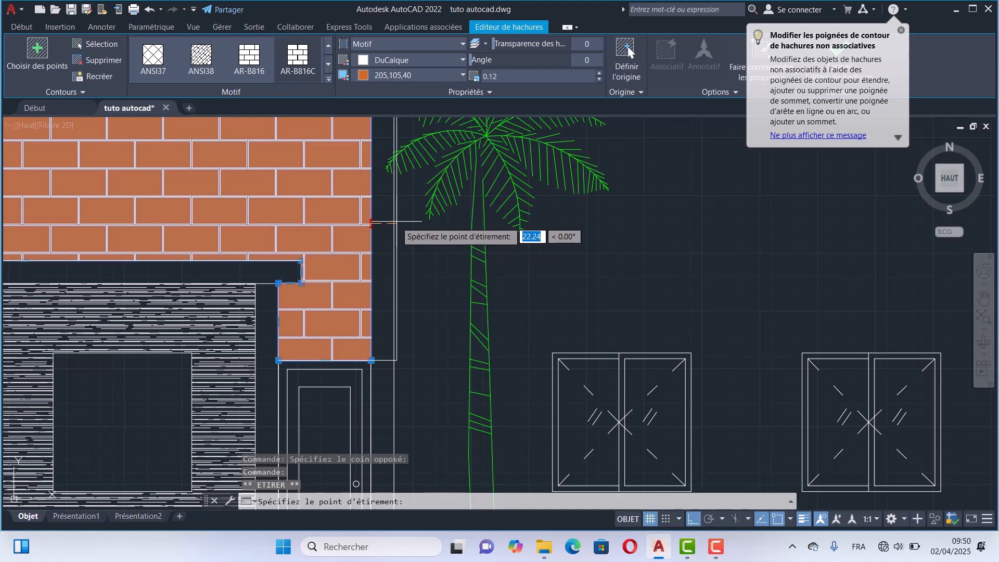
pyautogui.click(394, 224)
pyautogui.scroll(-5, 394, 223)
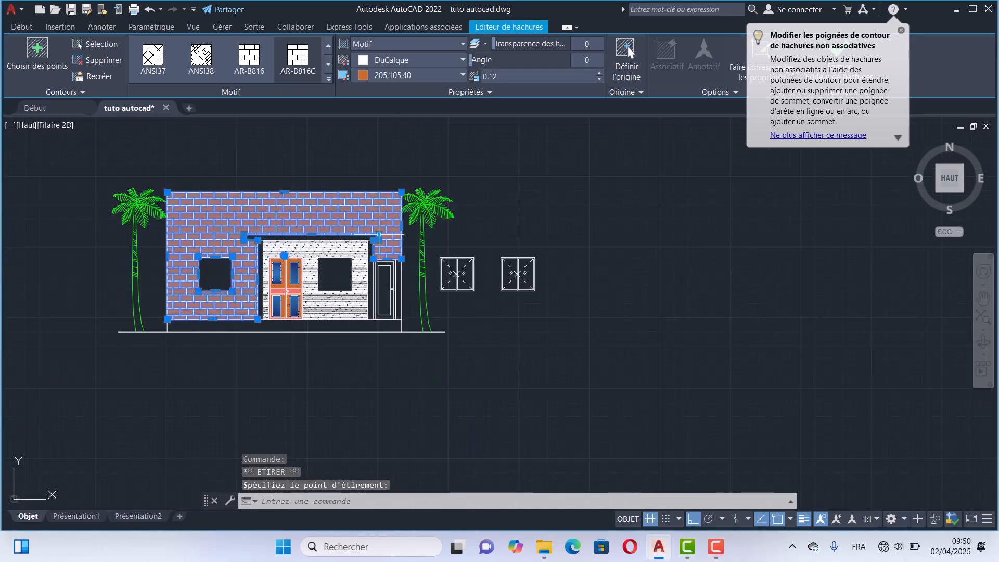
pyautogui.moveTo(369, 250); pyautogui.dragTo(499, 242, button='middle')
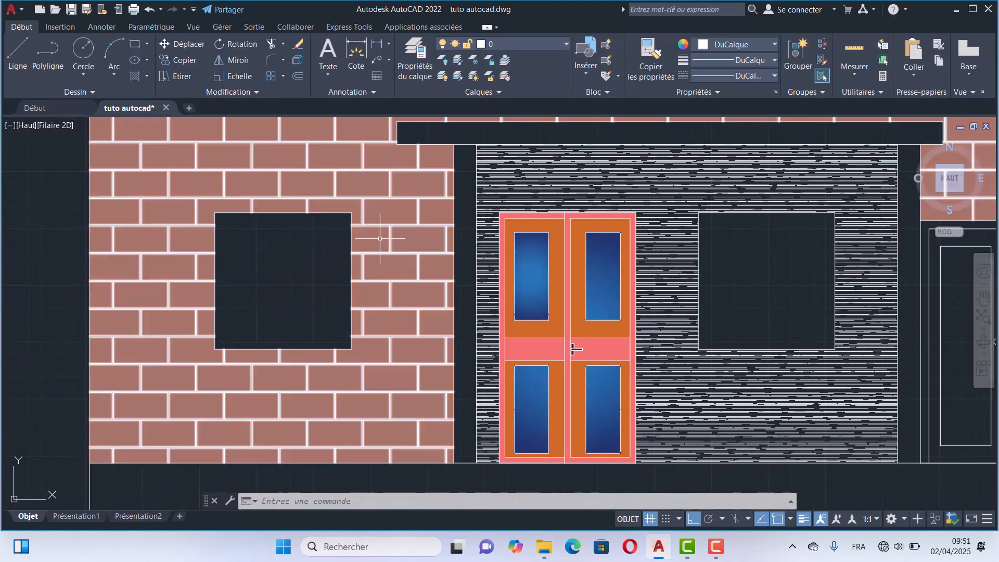
# - Move the nearer detached window by its lower-left corner into the empty opening in the brick wall
pyautogui.scroll(-6, 380, 238)
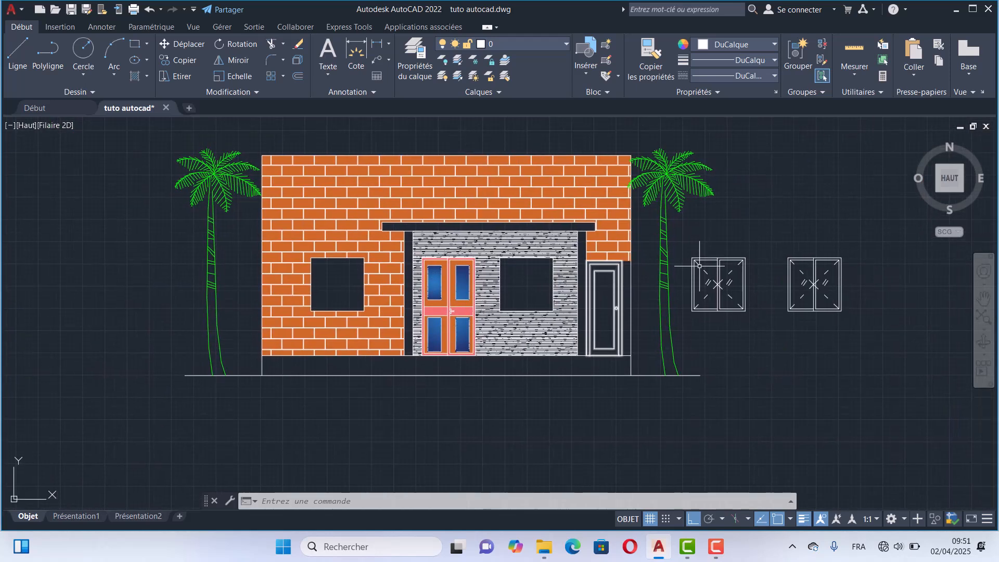
pyautogui.click(700, 266)
pyautogui.scroll(3, 690, 317)
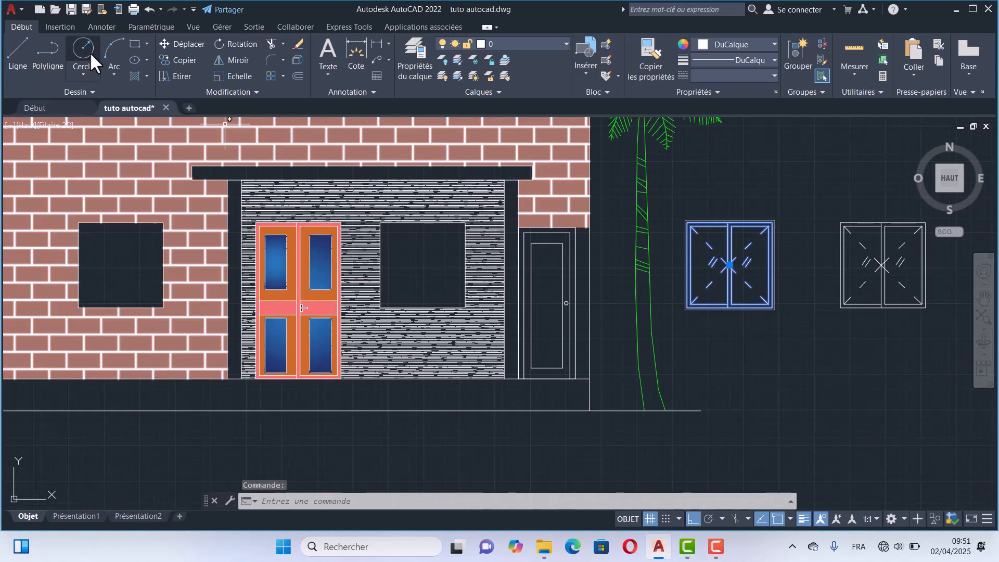
pyautogui.click(190, 46)
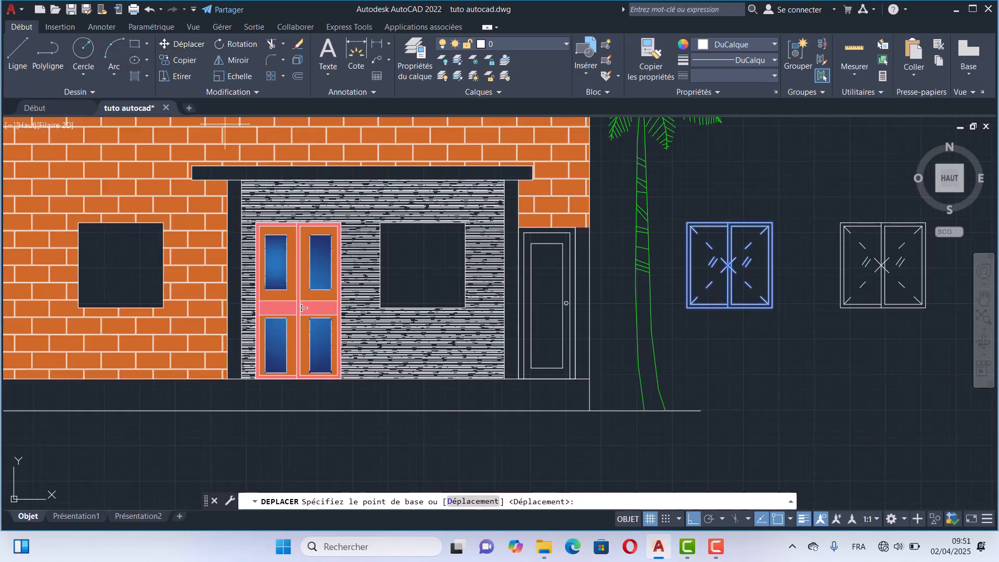
pyautogui.click(693, 308)
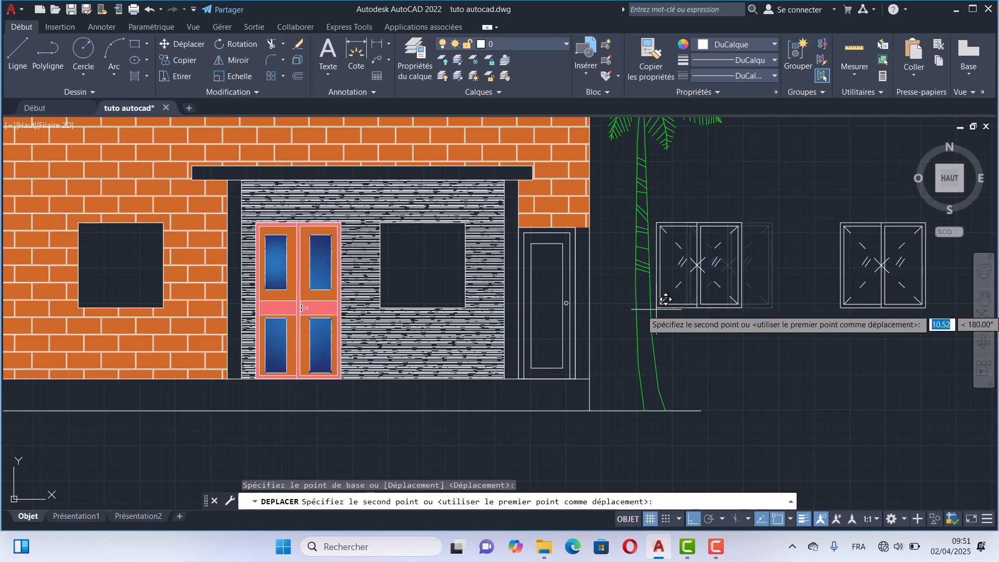
pyautogui.click(85, 303)
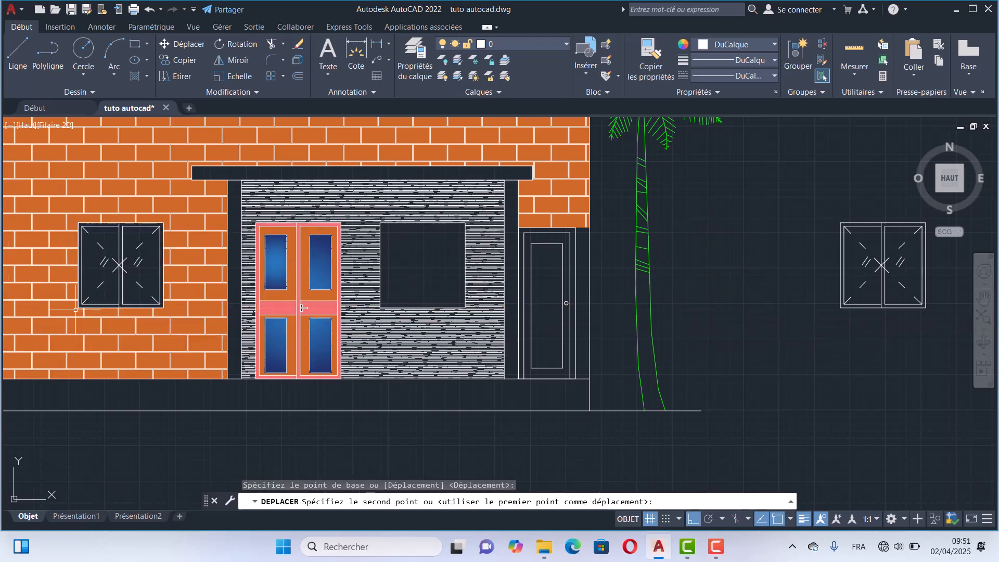
# - Move the remaining detached window by its lower-left corner into the empty opening in the porch wall
pyautogui.click(845, 243)
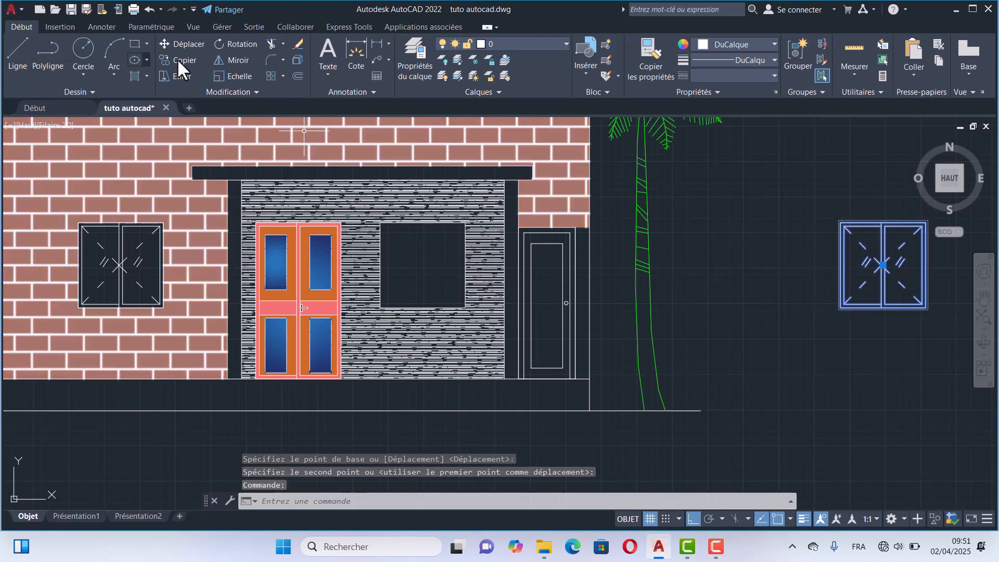
pyautogui.click(194, 47)
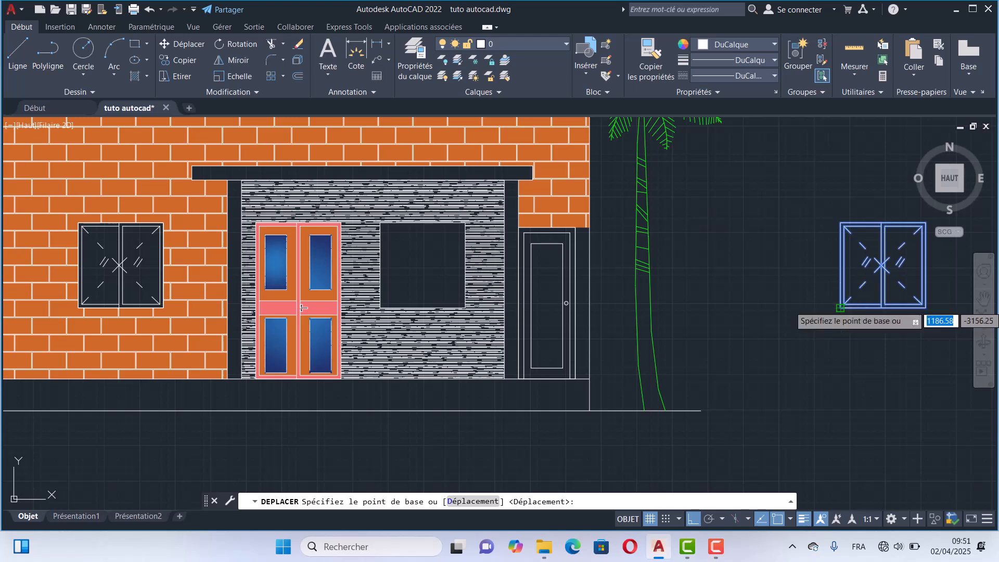
pyautogui.click(840, 307)
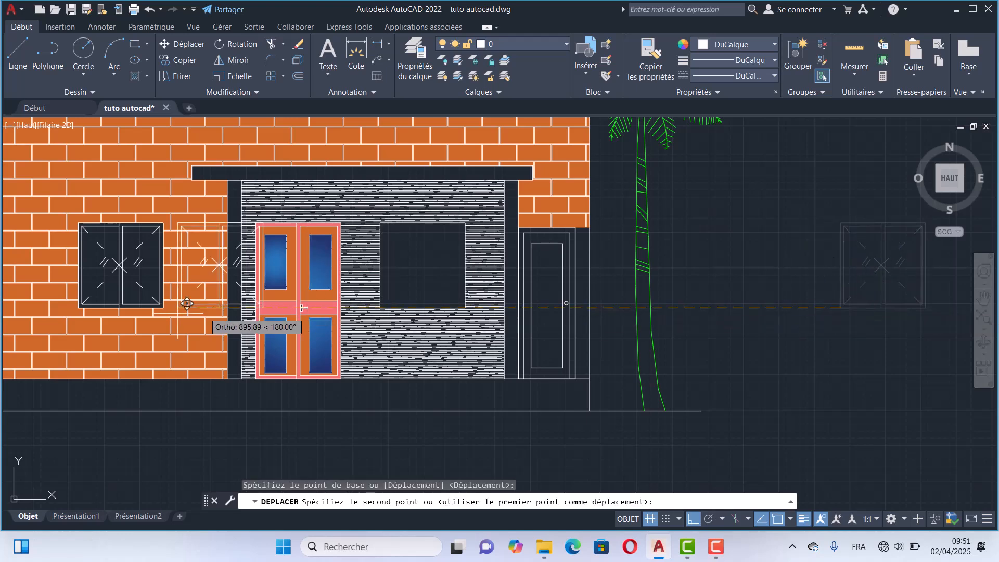
pyautogui.click(380, 308)
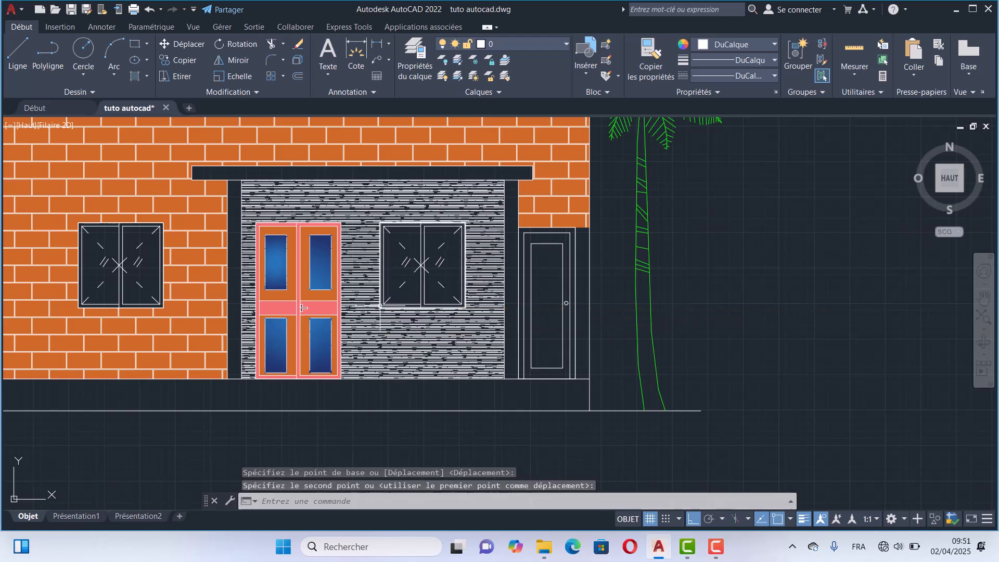
pyautogui.hotkey('ctrl', 'z')
pyautogui.scroll(-6, 385, 280)
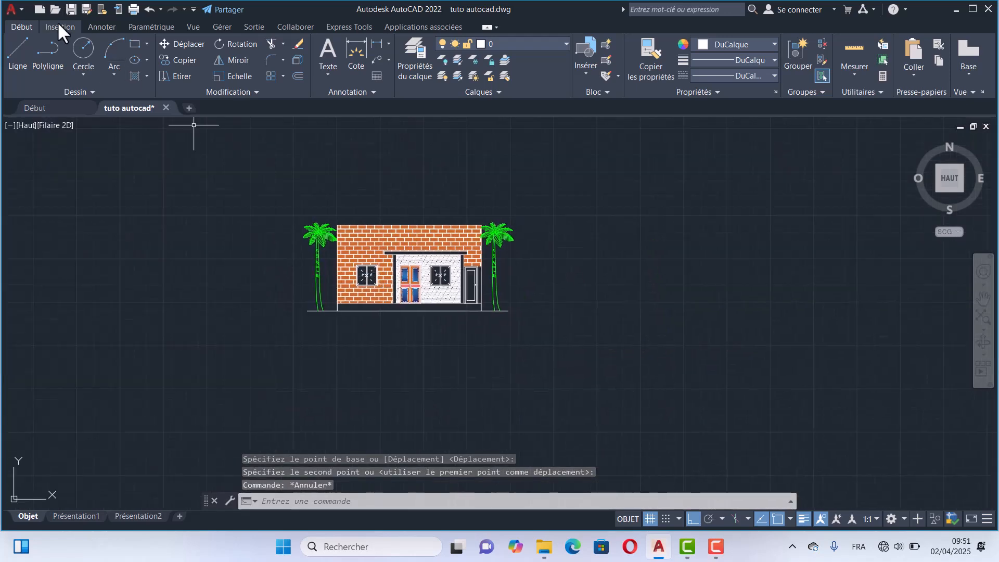
# - Open the recent drawing "library autocad" and dismiss the missing SHX files prompt
pyautogui.click(53, 109)
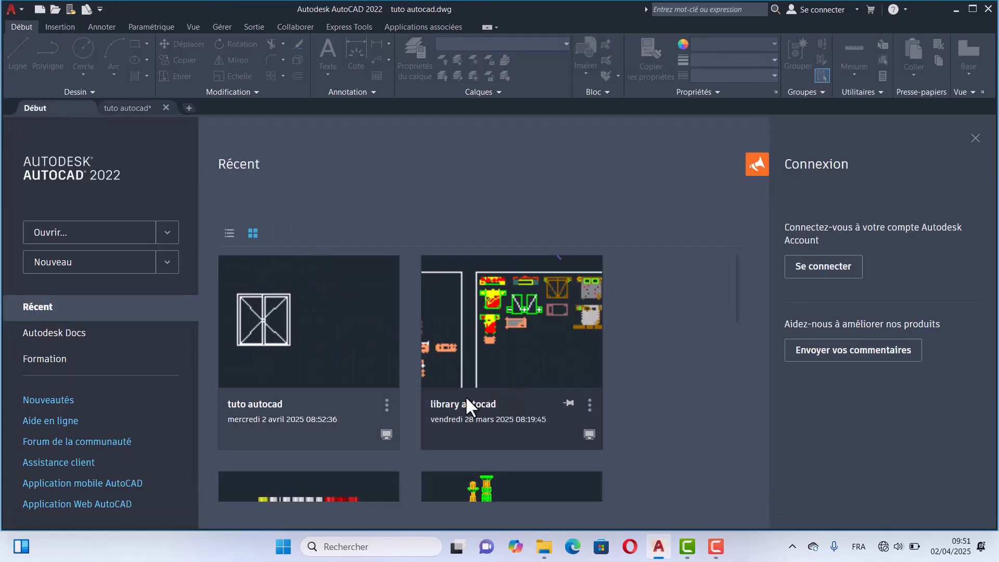
pyautogui.click(464, 404)
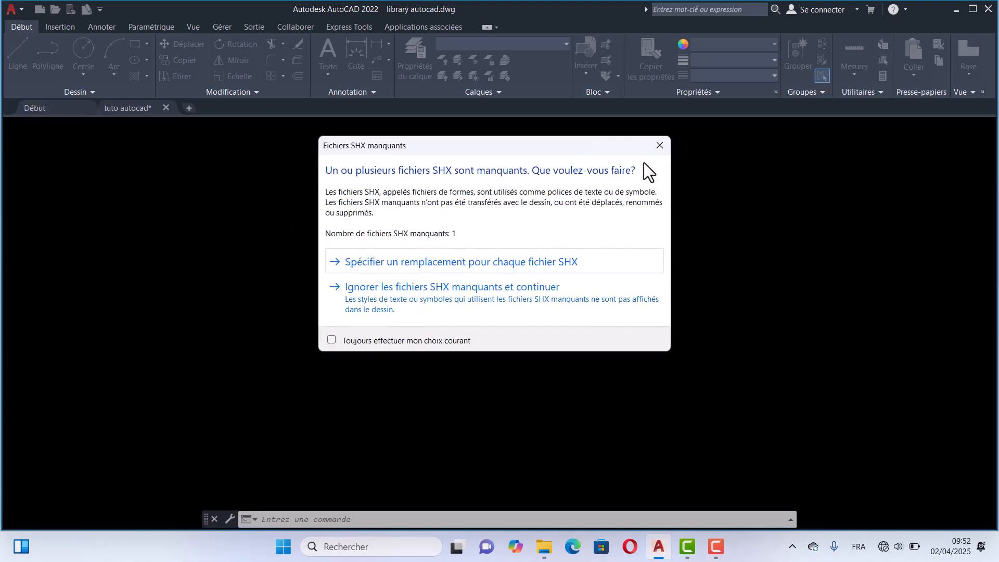
pyautogui.click(660, 145)
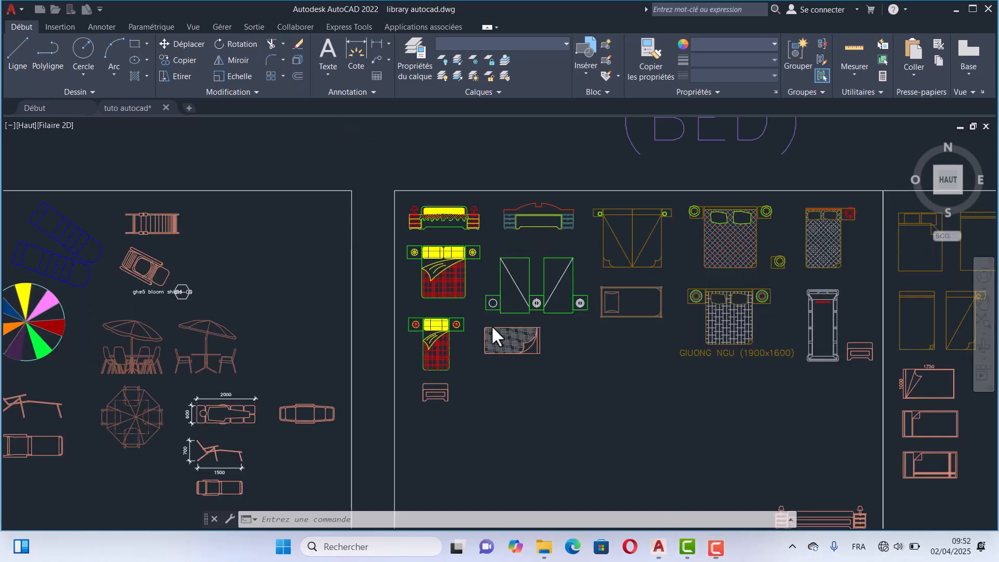
# - Copy the last standing woman in the second row of the library's PEOPLE section to the clipboard
pyautogui.scroll(-2, 492, 415)
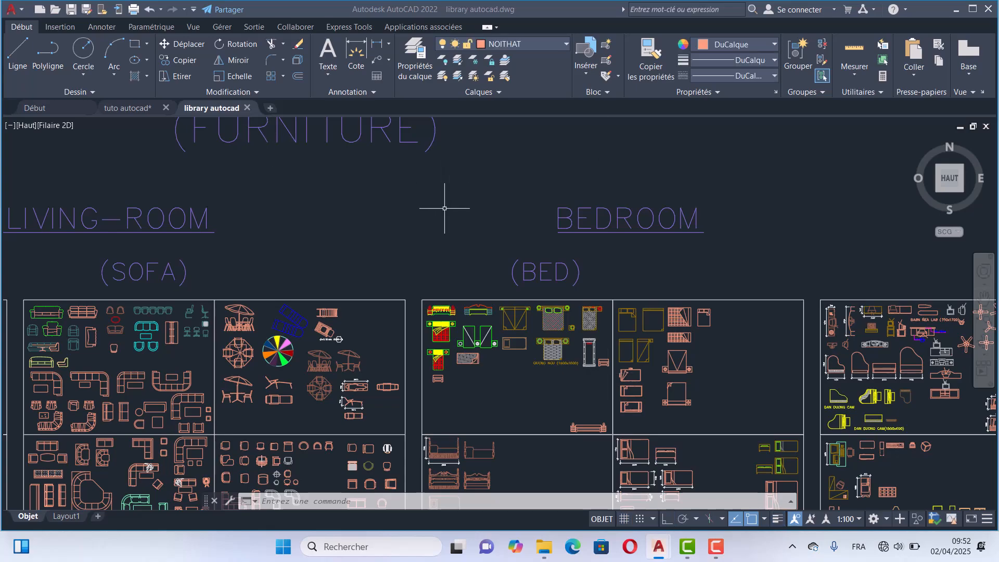
pyautogui.scroll(-2, 532, 408)
pyautogui.moveTo(505, 409); pyautogui.dragTo(390, 214, button='middle')
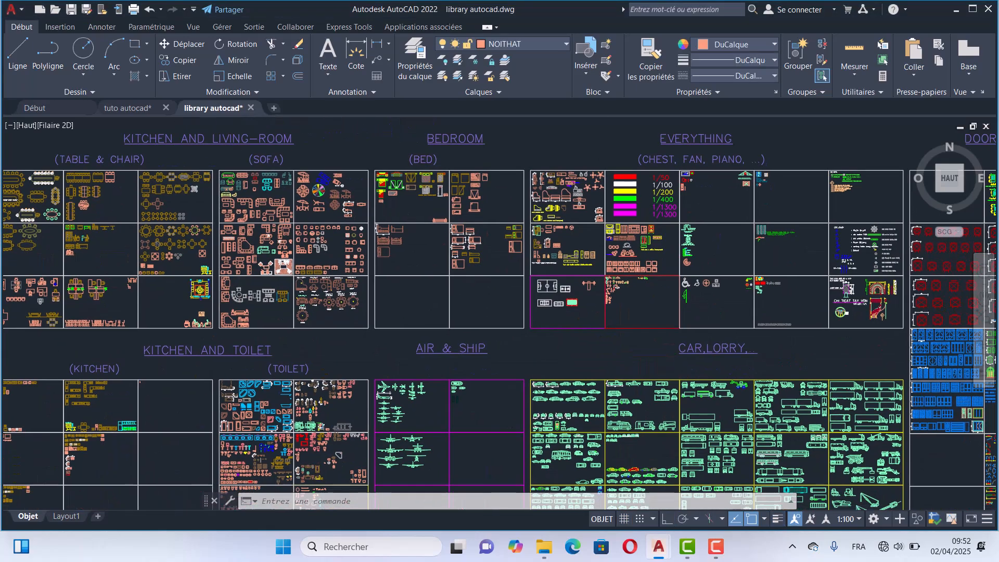
pyautogui.scroll(-5, 462, 325)
pyautogui.scroll(5, 425, 399)
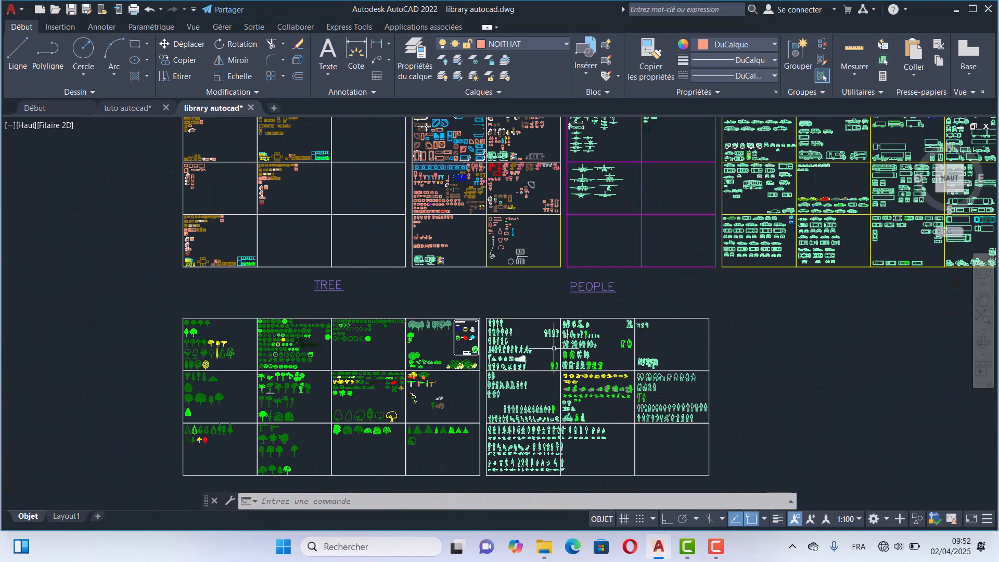
pyautogui.scroll(5, 520, 353)
pyautogui.scroll(-3, 479, 257)
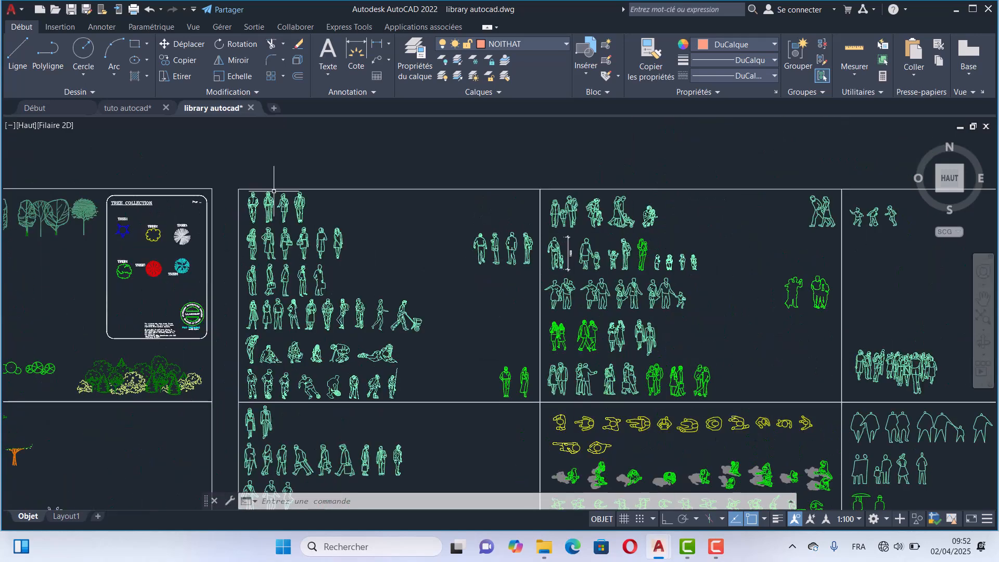
pyautogui.scroll(4, 274, 191)
pyautogui.moveTo(422, 366); pyautogui.dragTo(406, 225, button='middle')
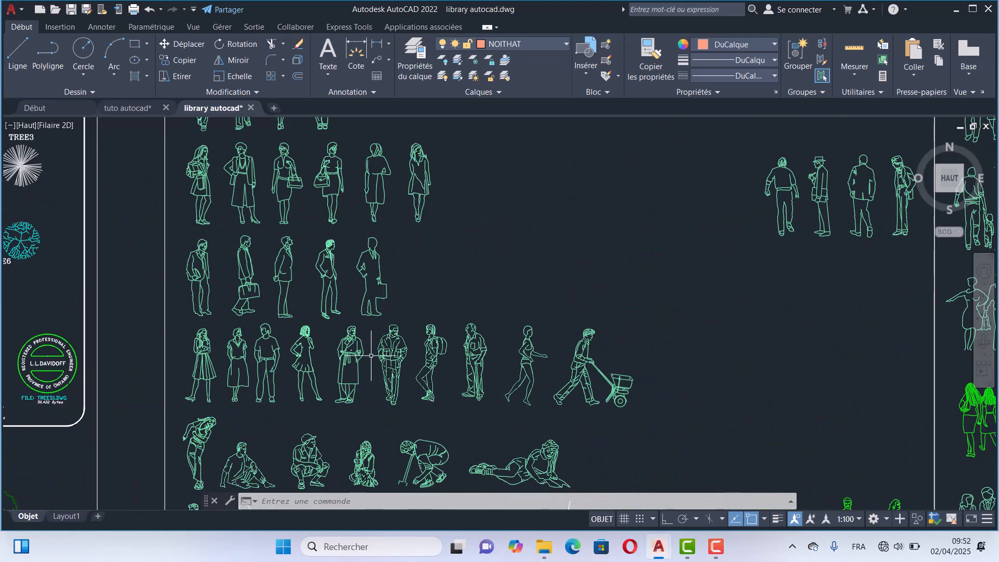
pyautogui.moveTo(528, 356)
pyautogui.mouseDown(button='middle')
pyautogui.moveTo(476, 327)
pyautogui.moveTo(429, 248)
pyautogui.mouseUp(button='middle')
pyautogui.moveTo(354, 208); pyautogui.dragTo(409, 323, button='middle')
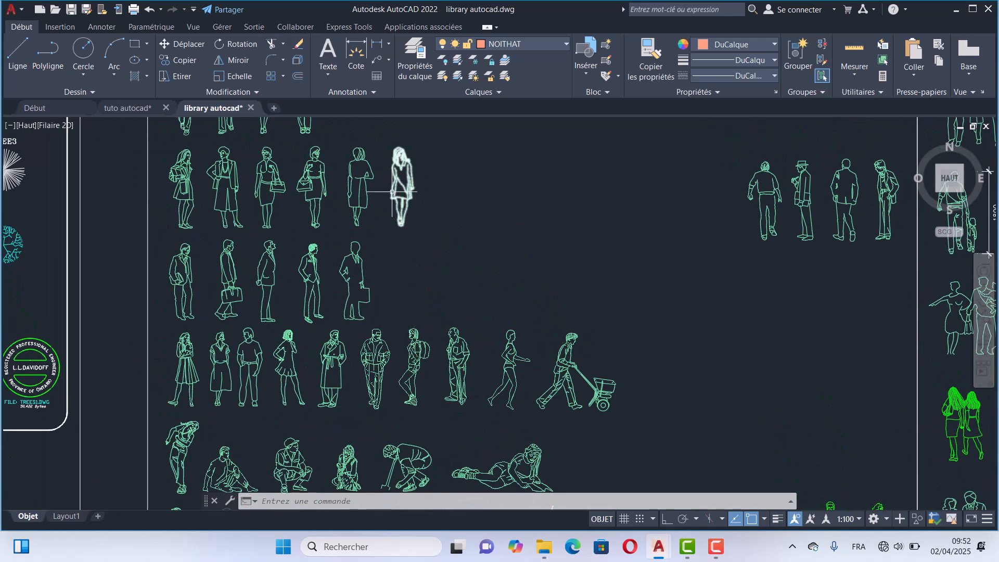
pyautogui.click(397, 191)
pyautogui.click(391, 210)
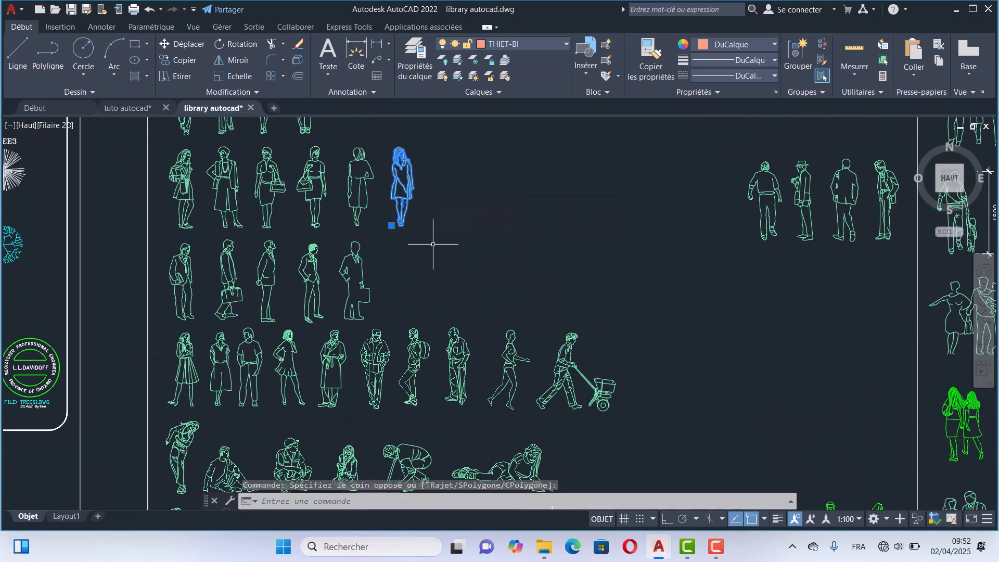
pyautogui.hotkey('ctrl', 'c')
pyautogui.press('Escape')
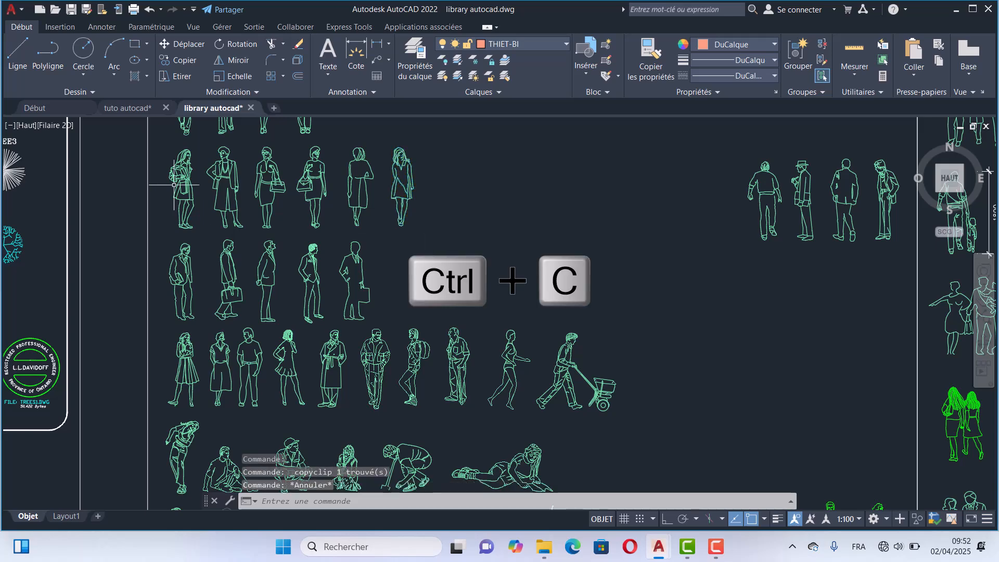
# - Switch to the "tuto autocad" drawing and paste the copied woman figure beside the palm tree left of the house
pyautogui.click(128, 108)
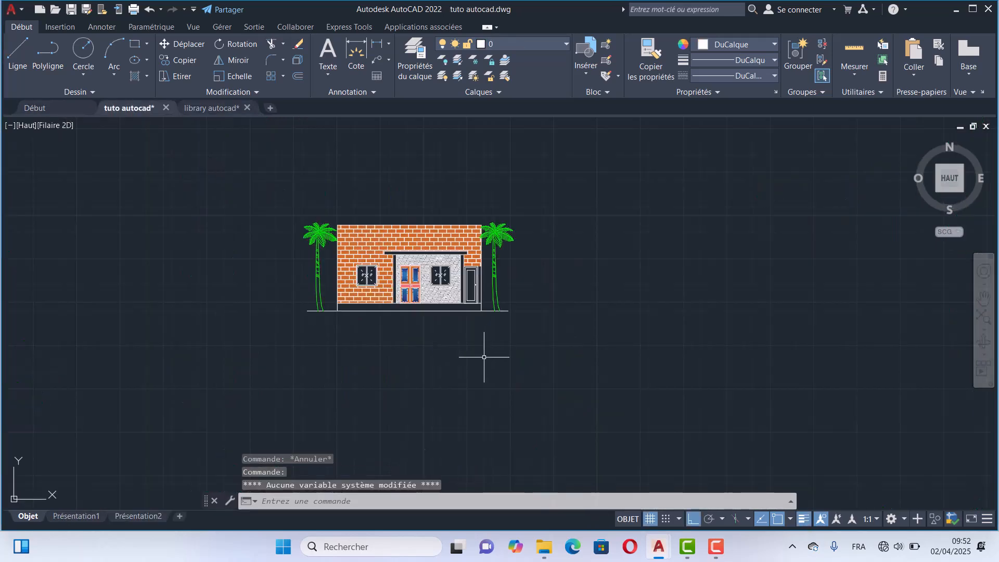
pyautogui.moveTo(229, 287); pyautogui.dragTo(312, 323, button='middle')
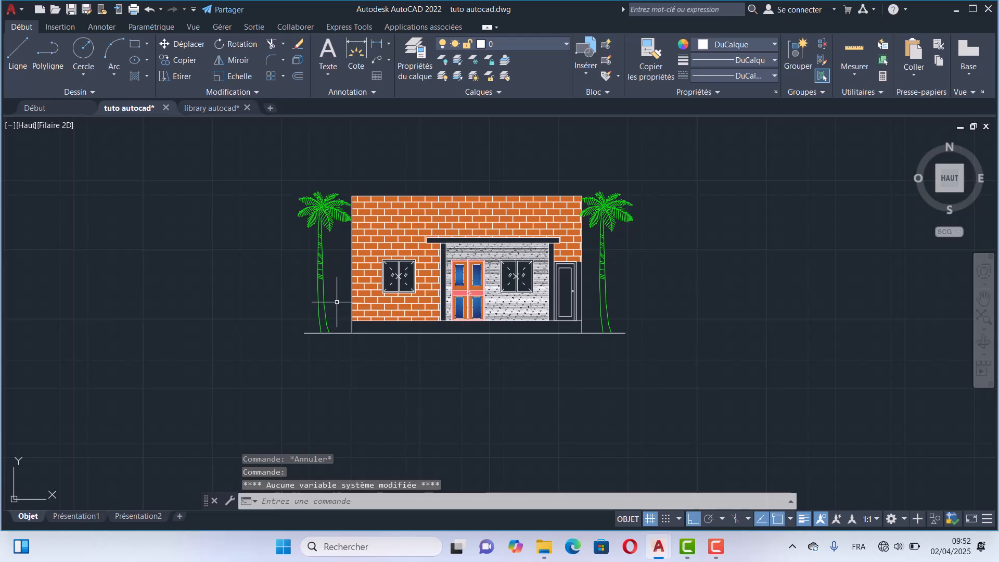
pyautogui.hotkey('ctrl', 'v')
pyautogui.scroll(-2, 336, 299)
pyautogui.click(202, 344)
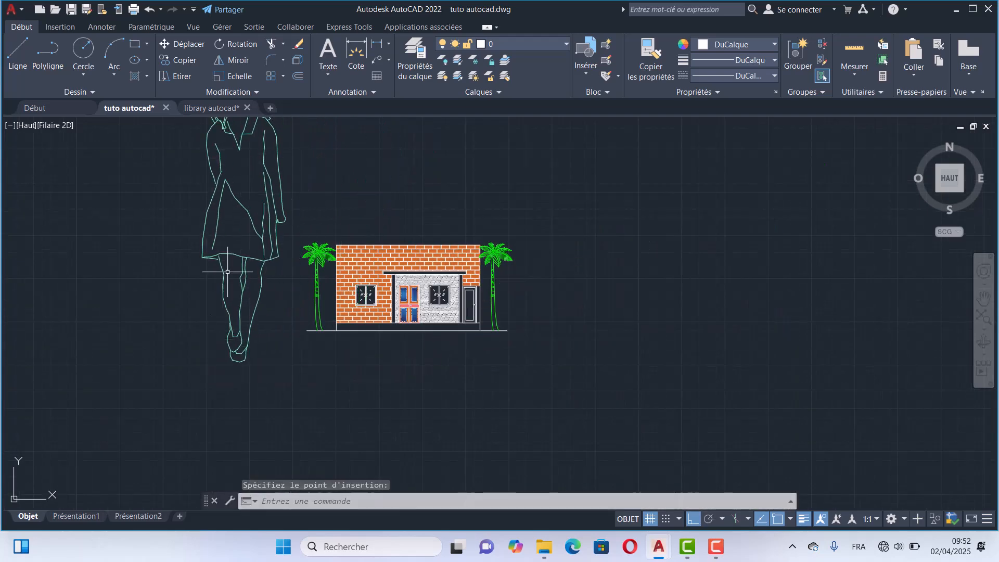
# - Scale the pasted woman figure by a factor of 0.1 about a base point at her feet
pyautogui.click(238, 246)
pyautogui.click(198, 274)
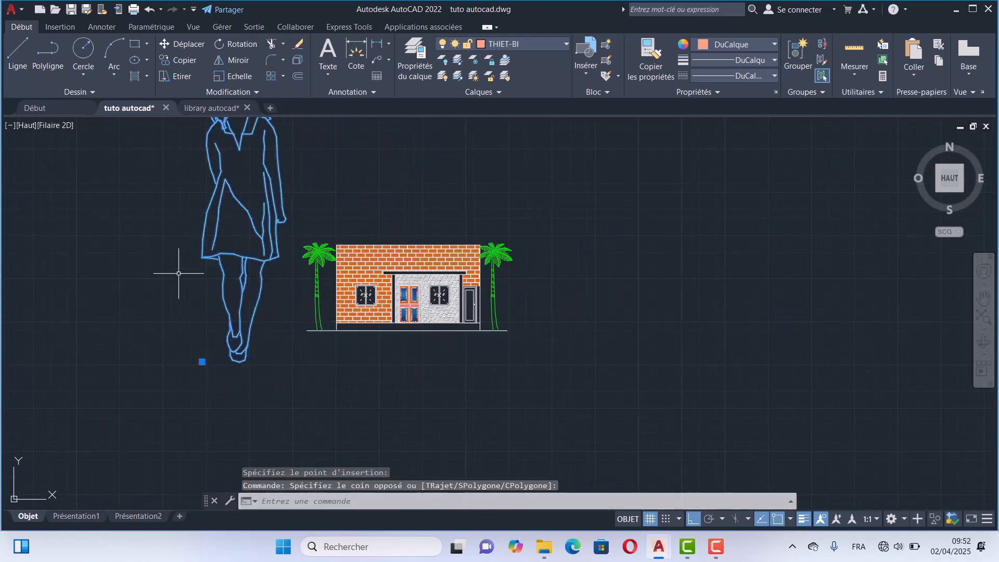
pyautogui.click(239, 76)
pyautogui.click(241, 361)
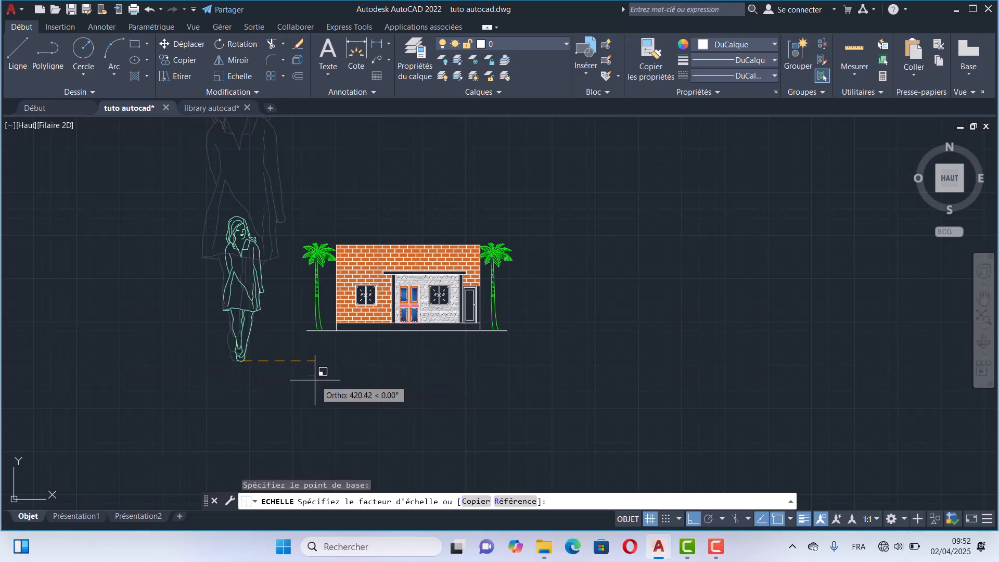
pyautogui.write('0.')
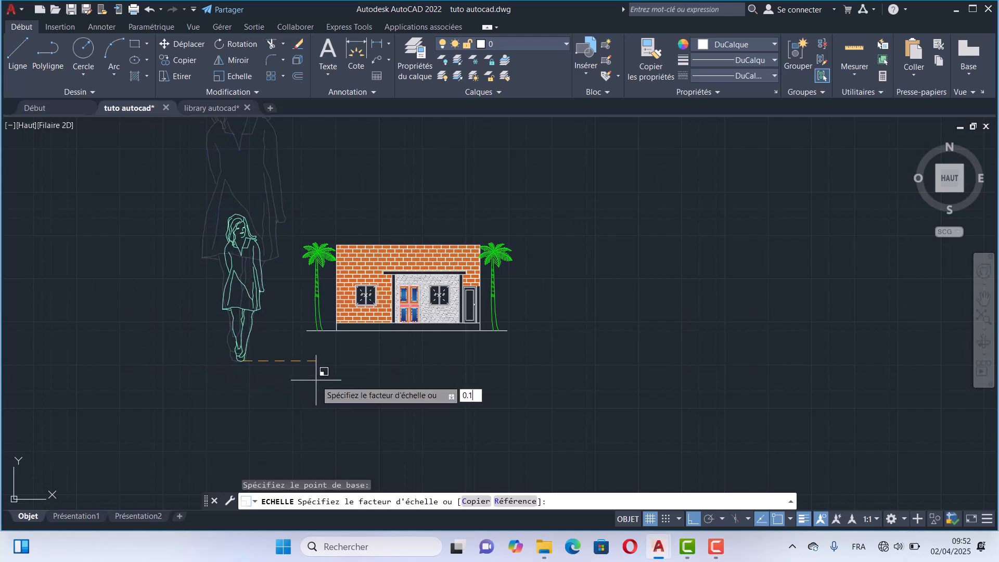
pyautogui.write('1')
pyautogui.press('Return')
# - Move the woman figure onto the ground line between the left palm tree and the brick facade
pyautogui.scroll(4, 233, 335)
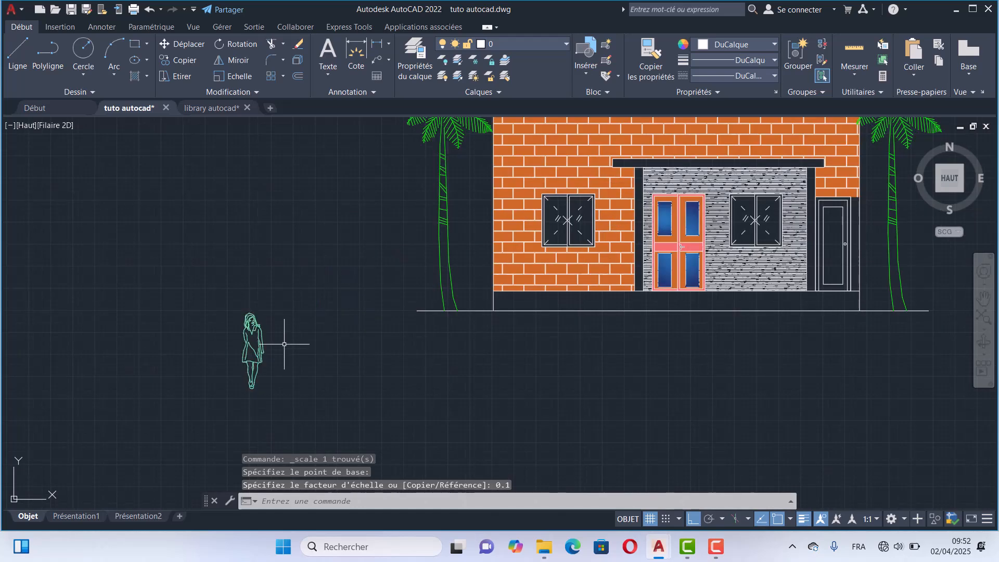
pyautogui.click(264, 347)
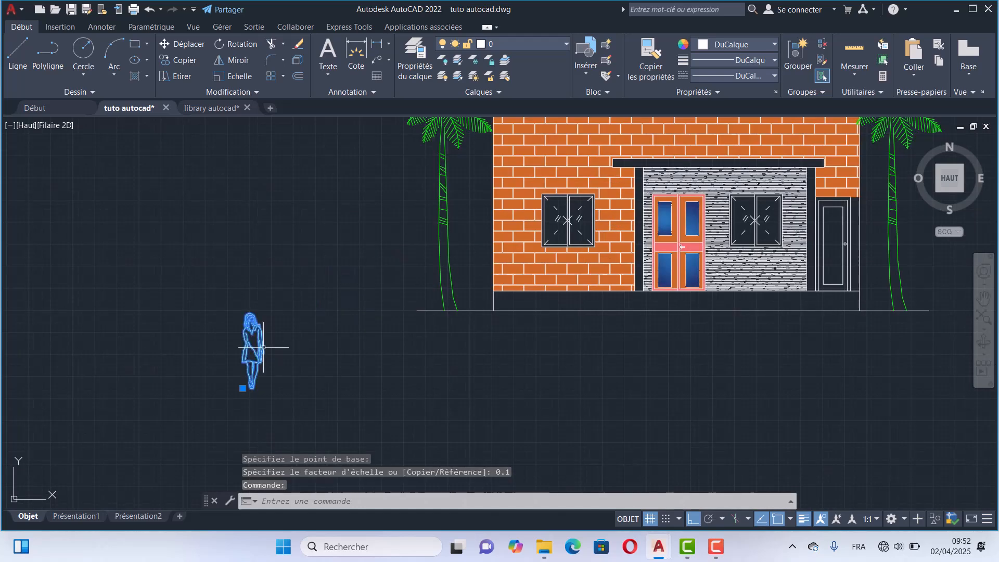
pyautogui.click(243, 388)
pyautogui.scroll(3, 485, 263)
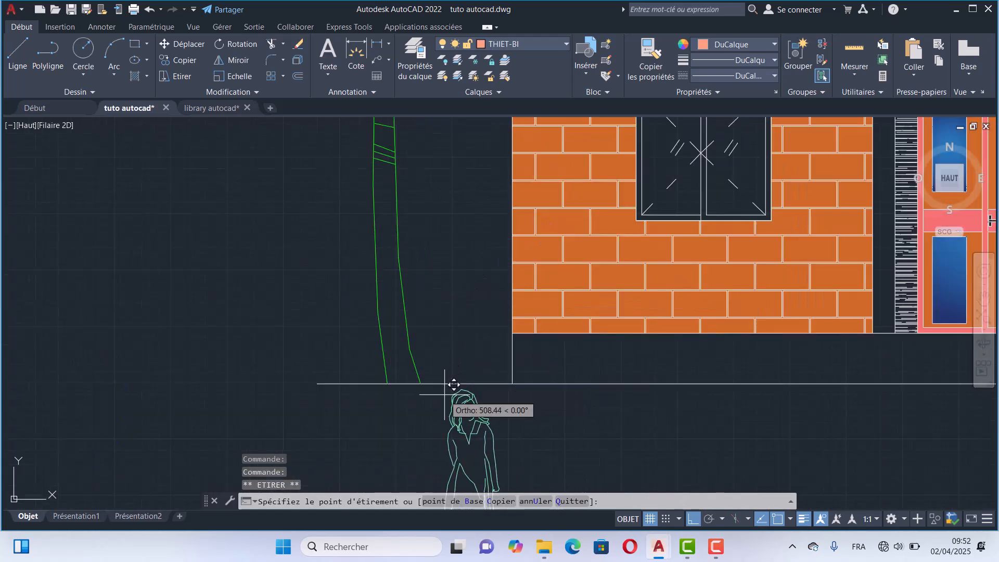
pyautogui.click(452, 383)
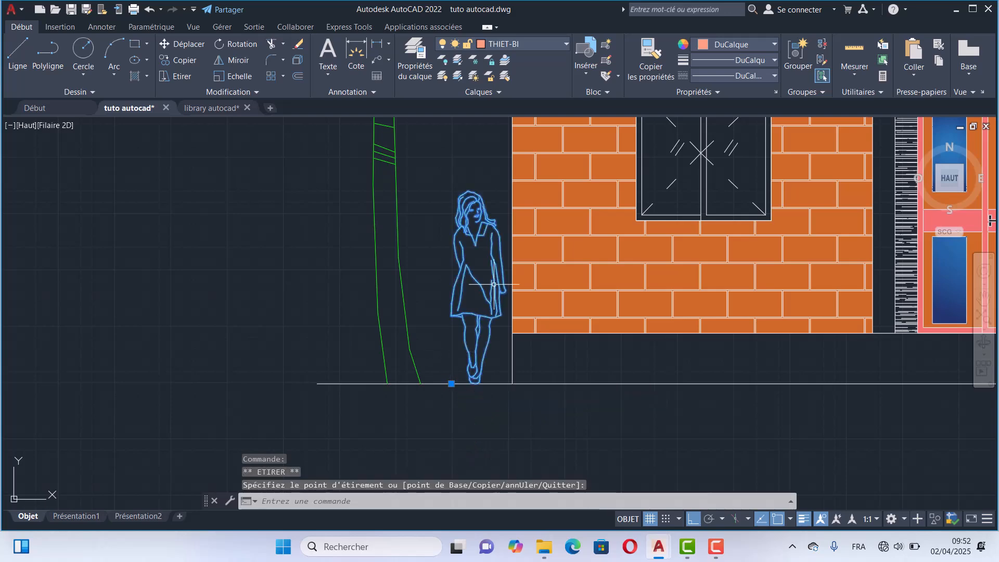
pyautogui.click(451, 383)
pyautogui.click(445, 384)
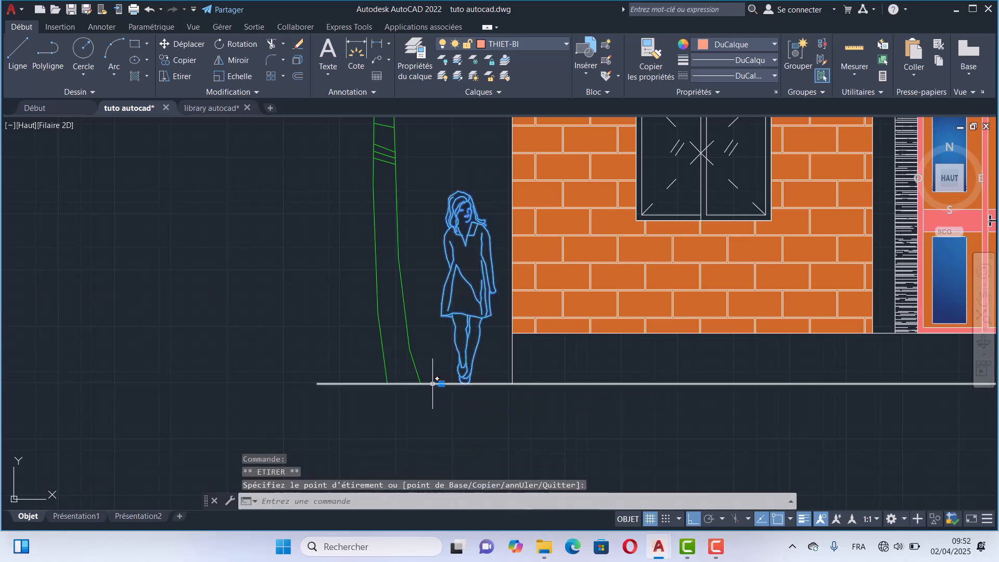
pyautogui.scroll(-8, 466, 382)
pyautogui.press('Escape')
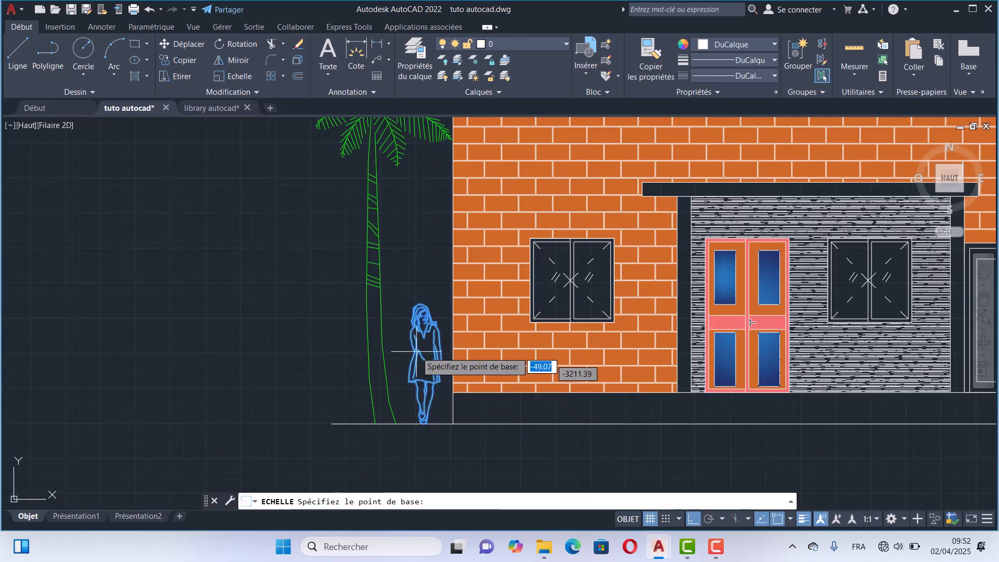
pyautogui.press('Escape')
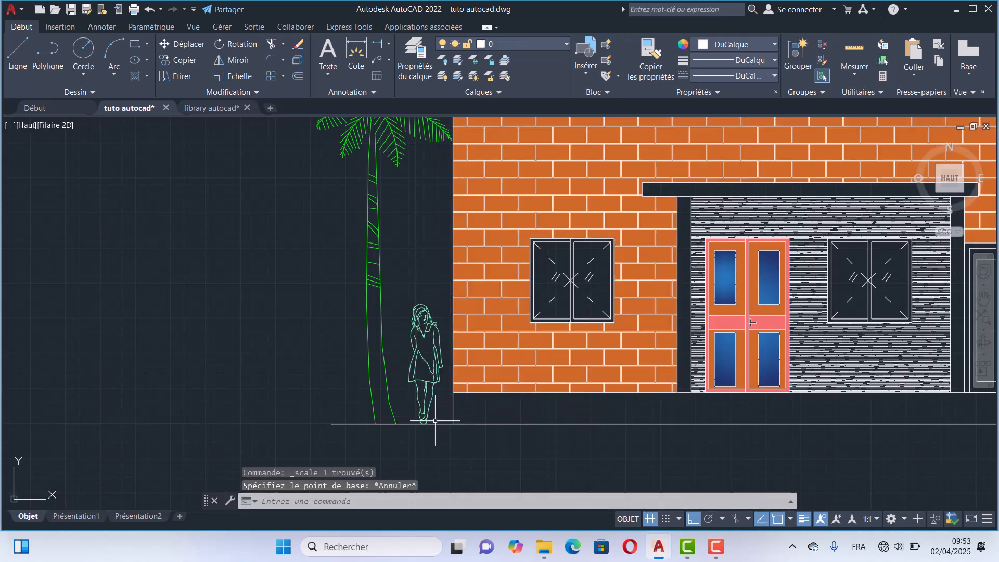
pyautogui.scroll(2, 435, 421)
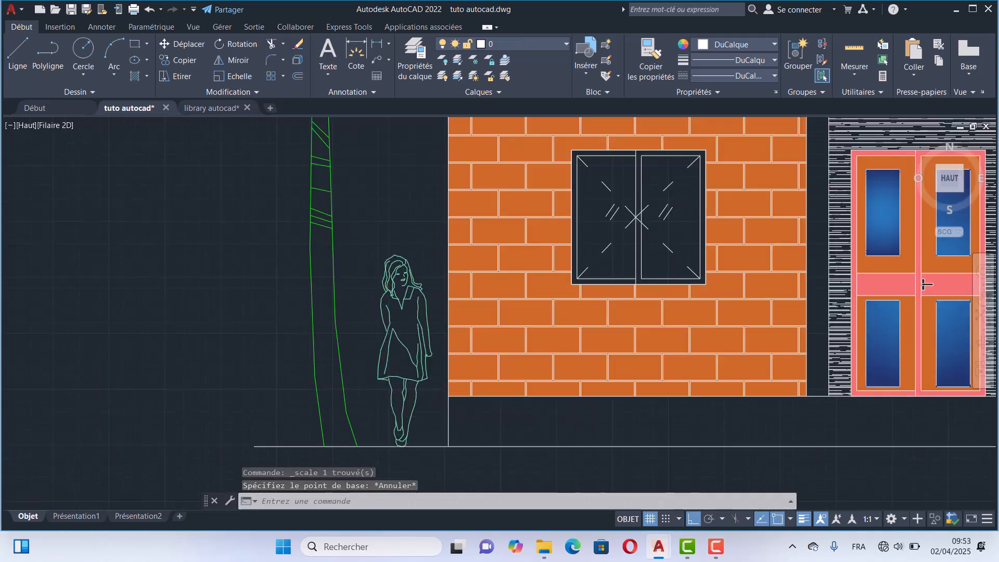
# - Examine the whole front facade, including the brickwork, doors, windows, both palm trees and the woman figure on the ground line
pyautogui.scroll(-2, 926, 284)
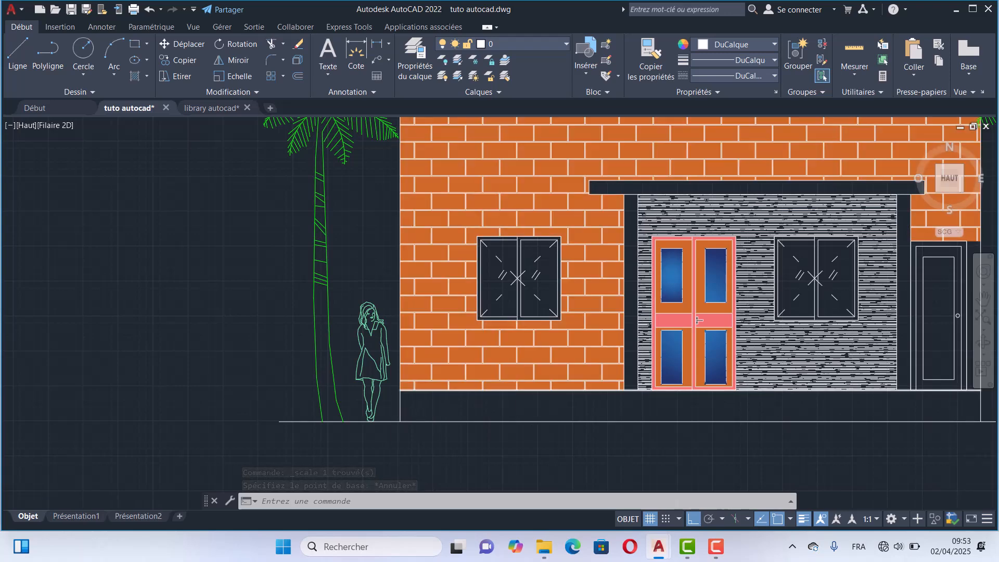
pyautogui.scroll(-2, 318, 320)
pyautogui.moveTo(645, 307); pyautogui.dragTo(536, 298, button='middle')
pyautogui.scroll(-2, 531, 296)
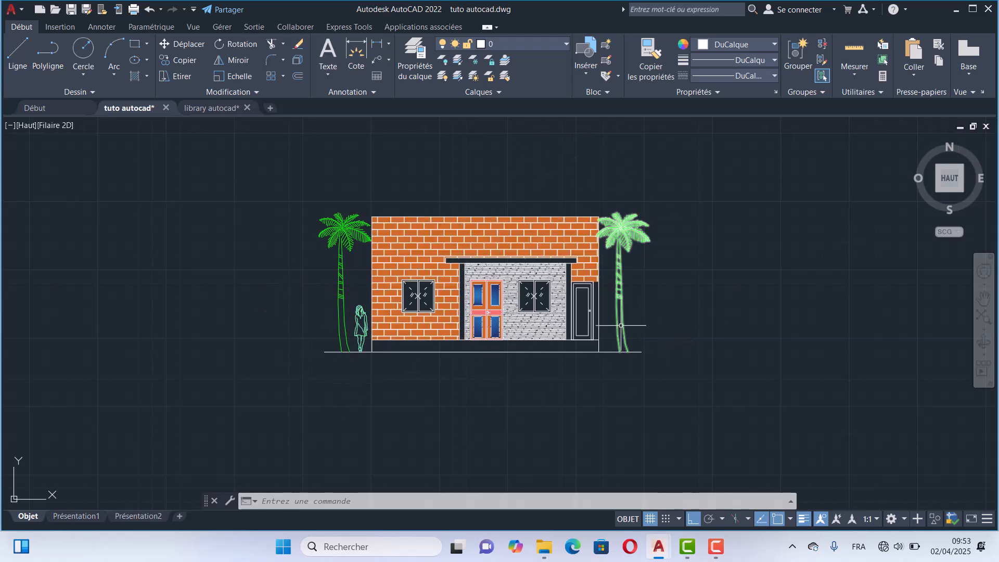
pyautogui.moveTo(619, 325); pyautogui.dragTo(581, 312, button='middle')
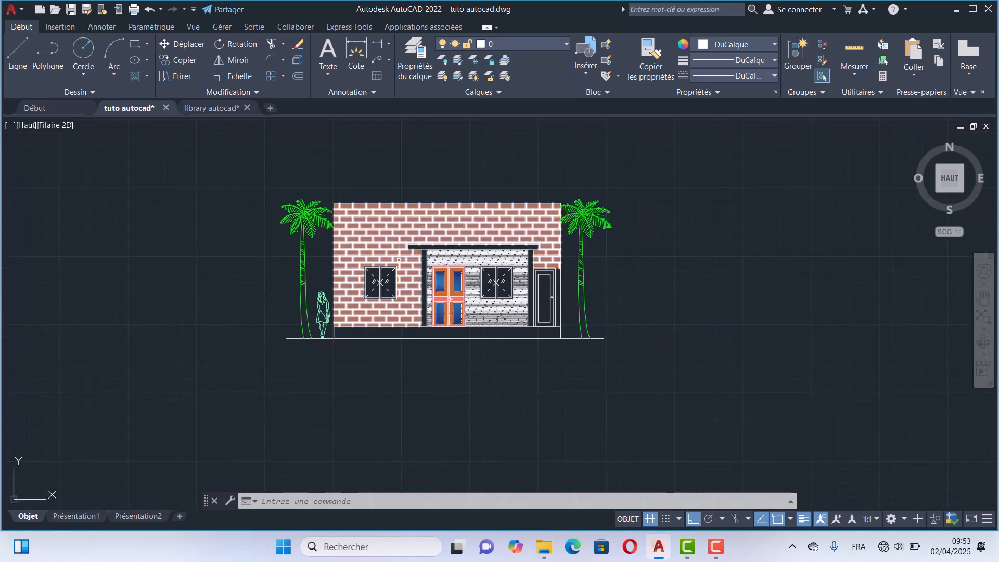
pyautogui.scroll(4, 399, 264)
pyautogui.scroll(-3, 485, 244)
pyautogui.scroll(1, 549, 221)
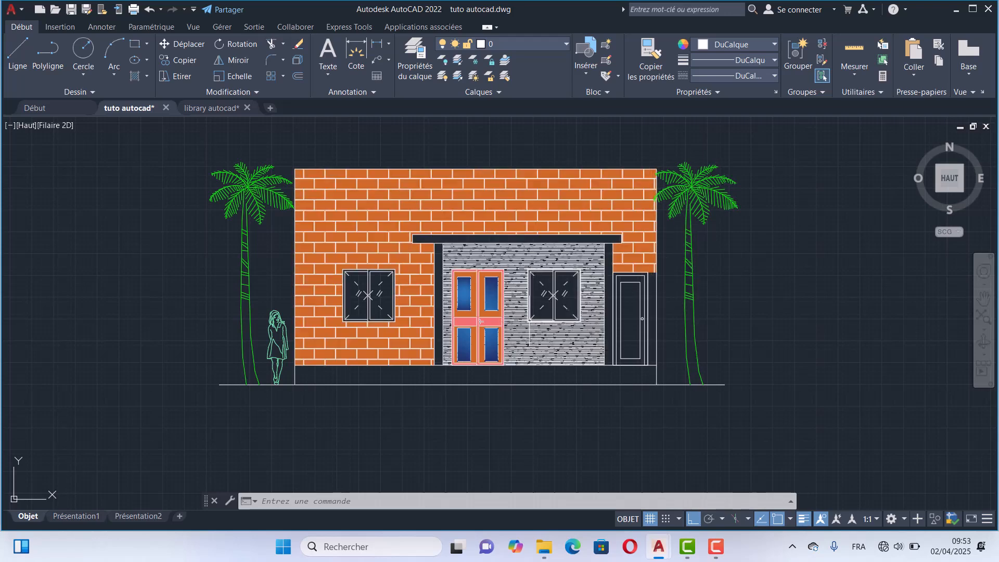
pyautogui.moveTo(534, 320); pyautogui.dragTo(552, 337, button='middle')
pyautogui.moveTo(566, 375); pyautogui.dragTo(527, 364, button='middle')
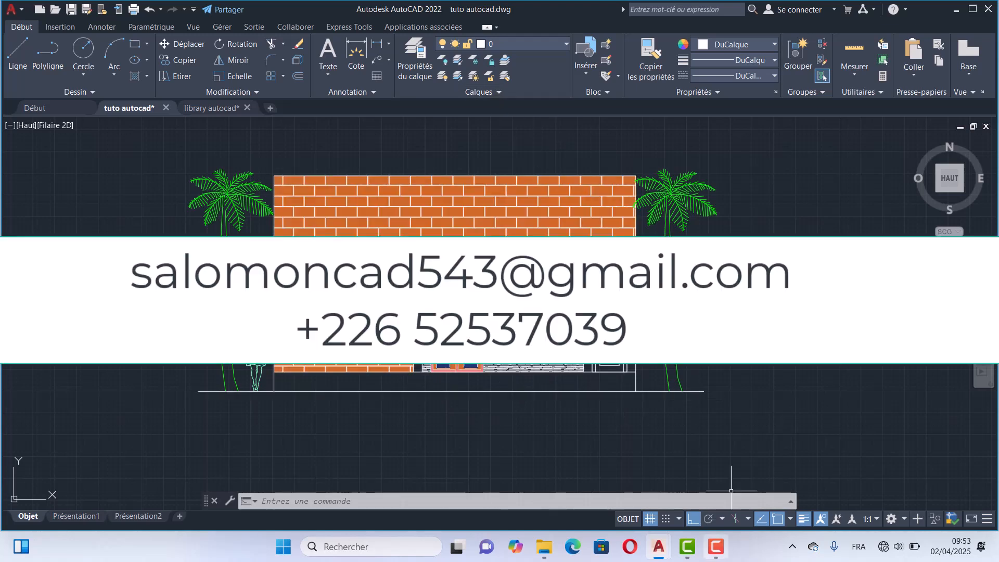
pyautogui.moveTo(710, 558)
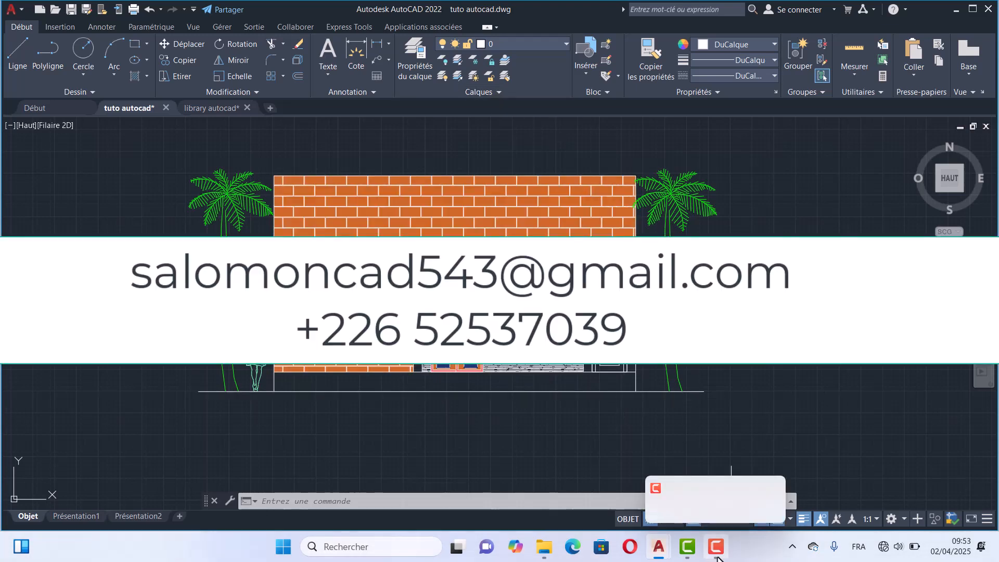